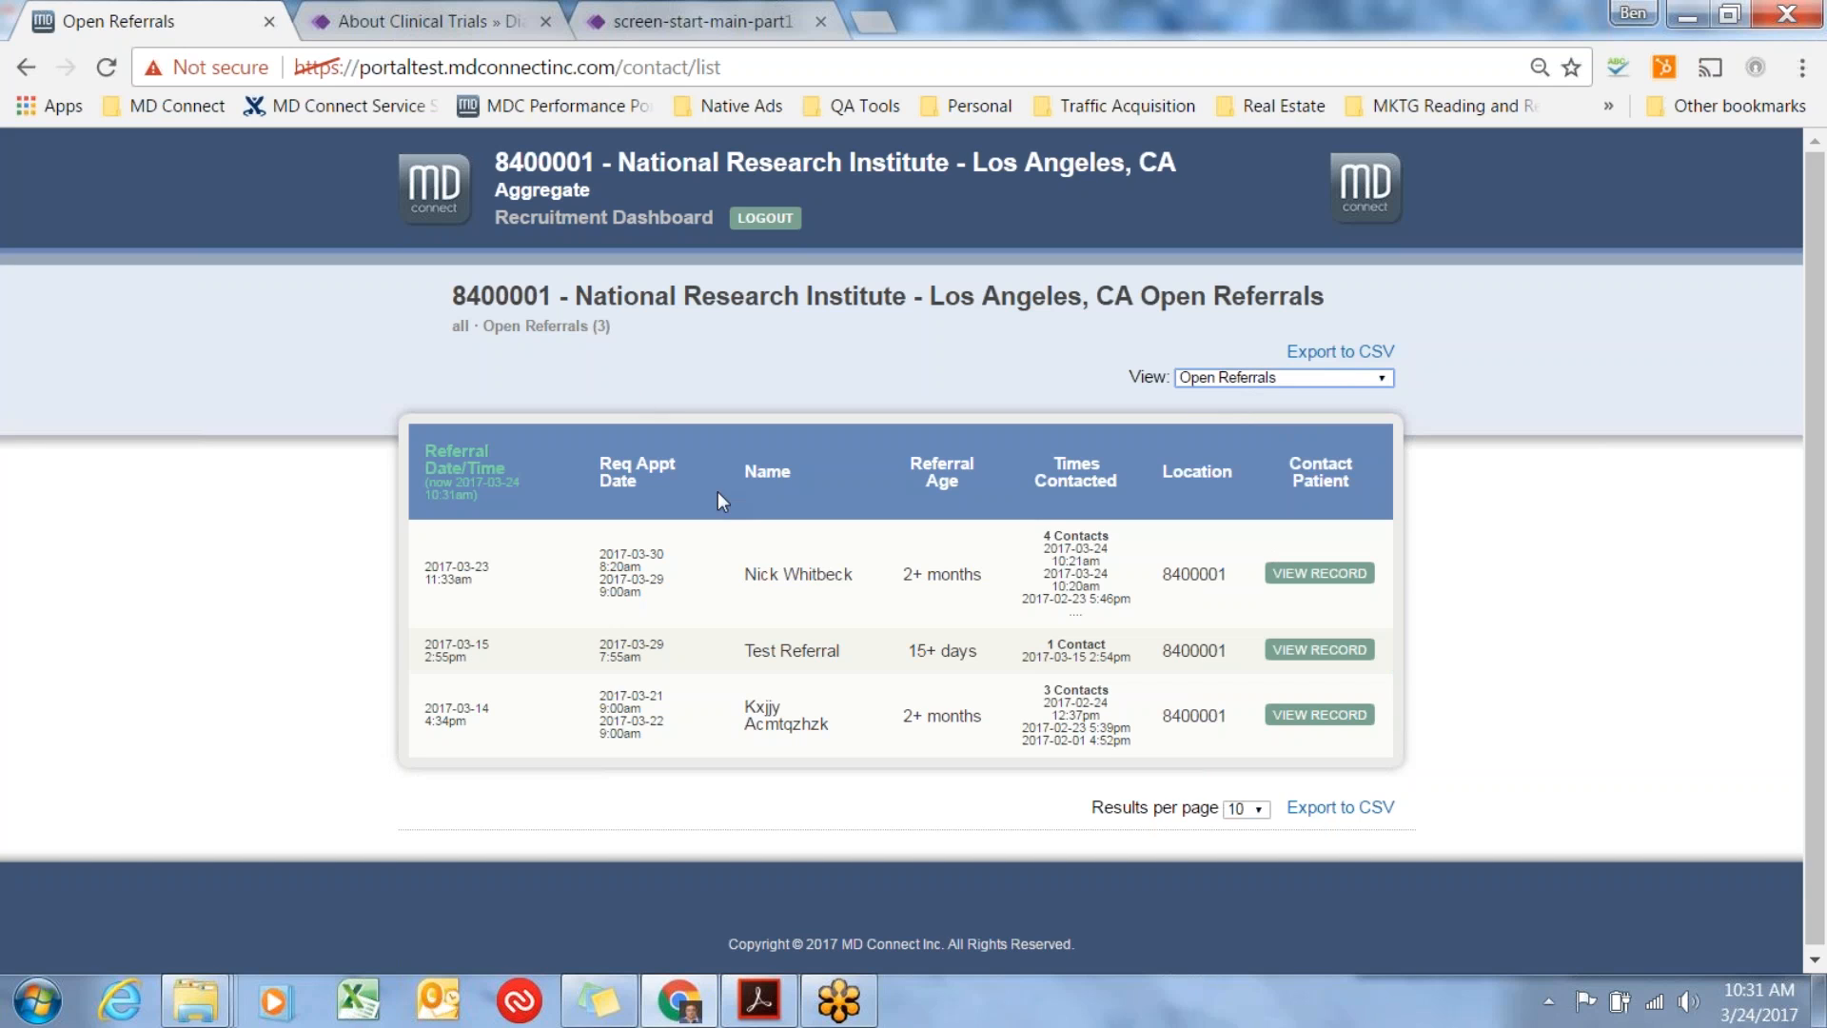
Open the patient record of the first referral in the Open Referrals list.
drag(752, 575, 852, 583)
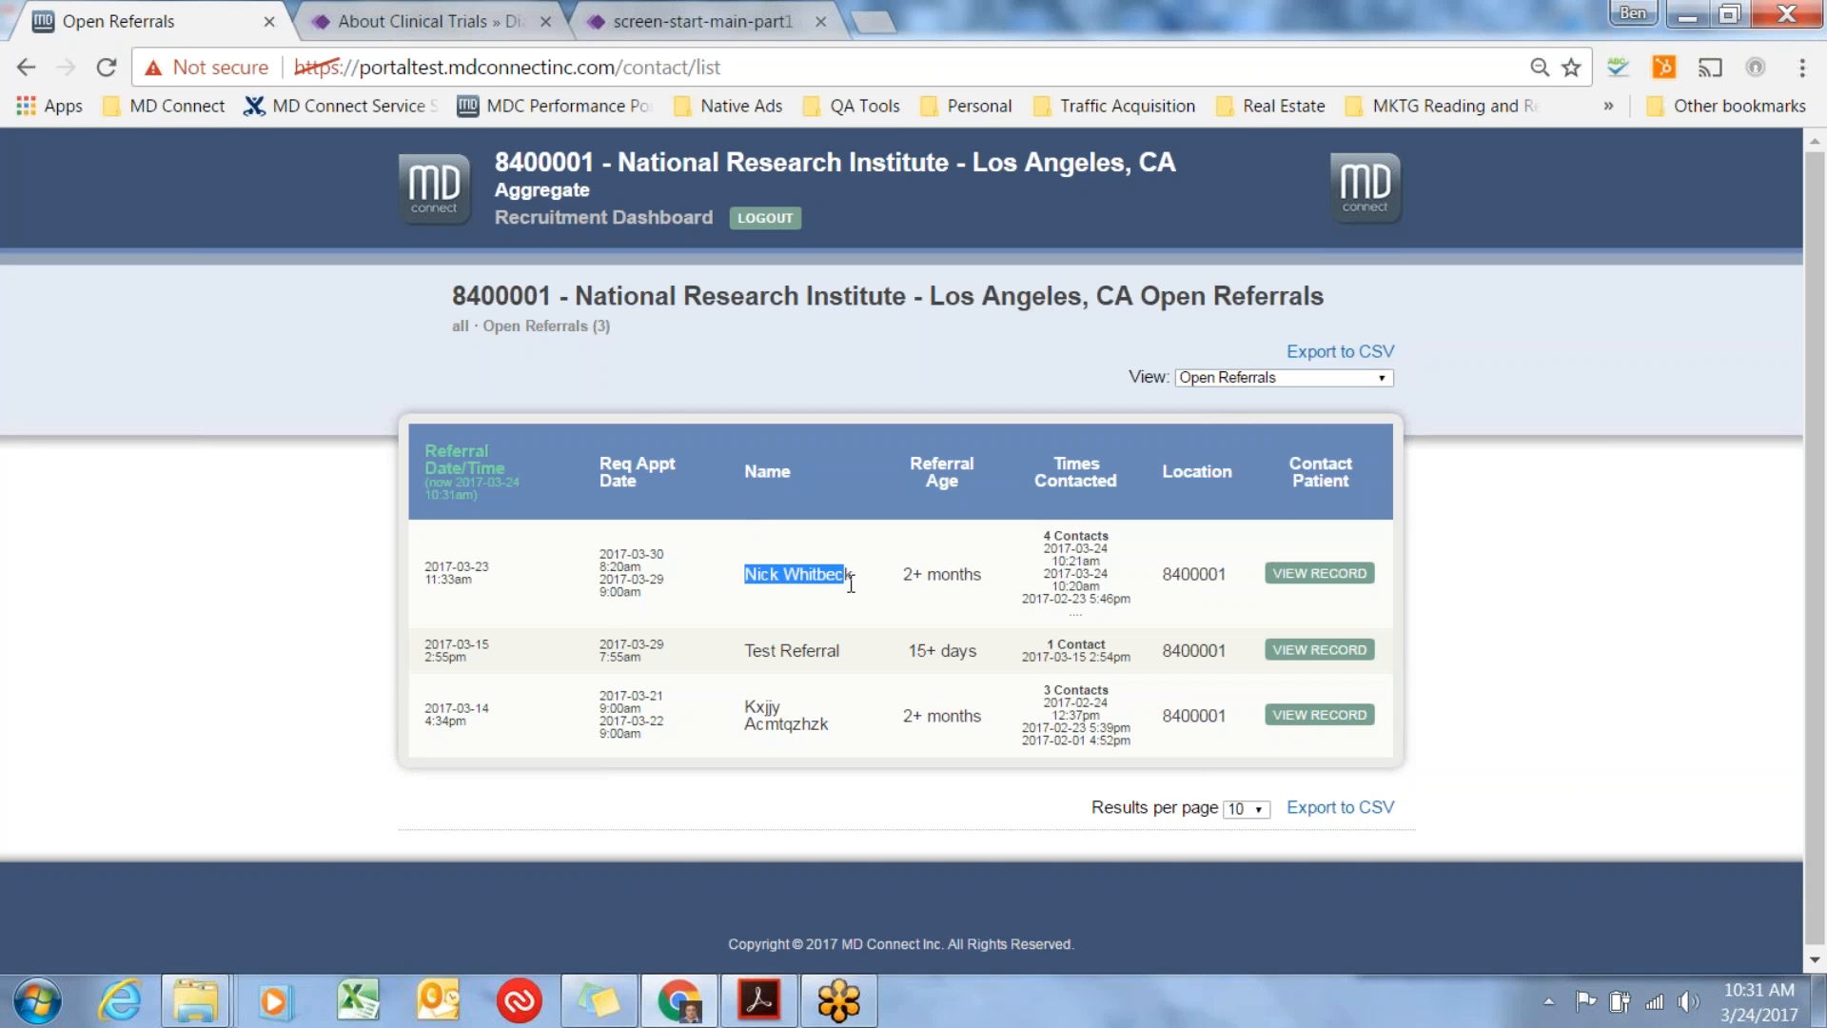
click(1325, 575)
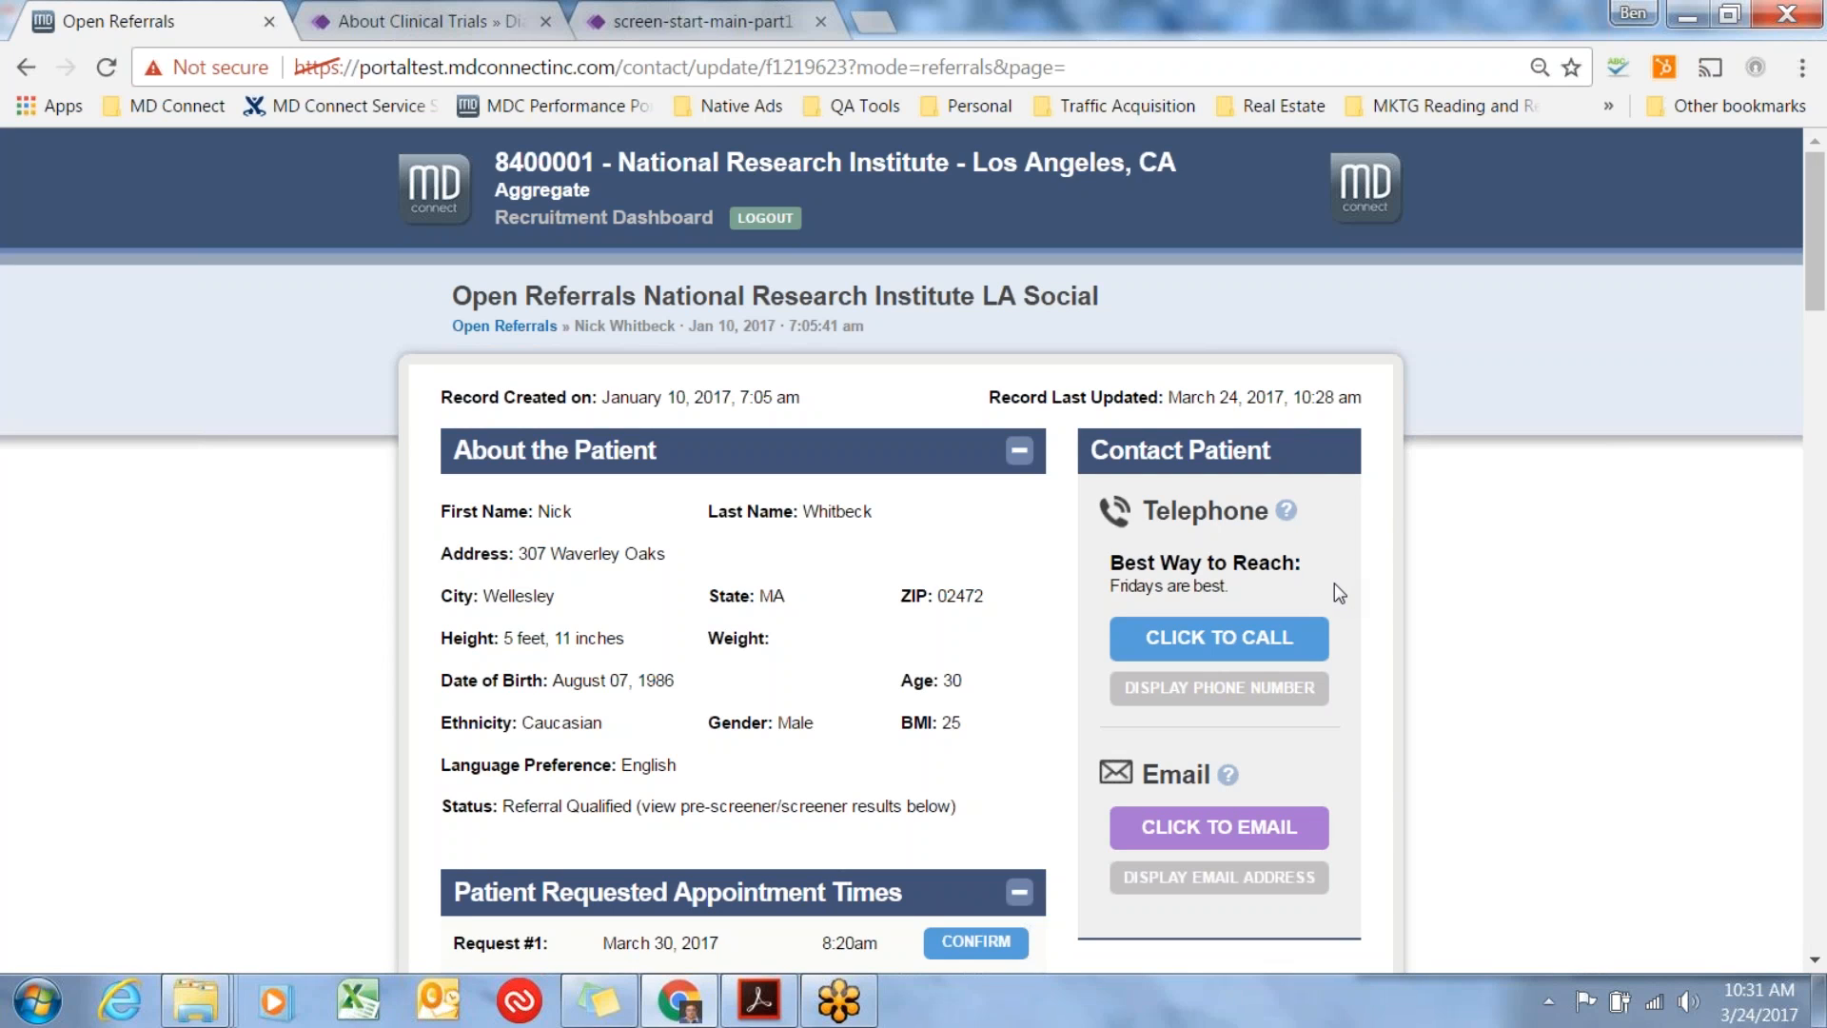
Look through the patient record from the personal details and requested appointment times down to the contact history.
scroll(1334, 582, down, 1)
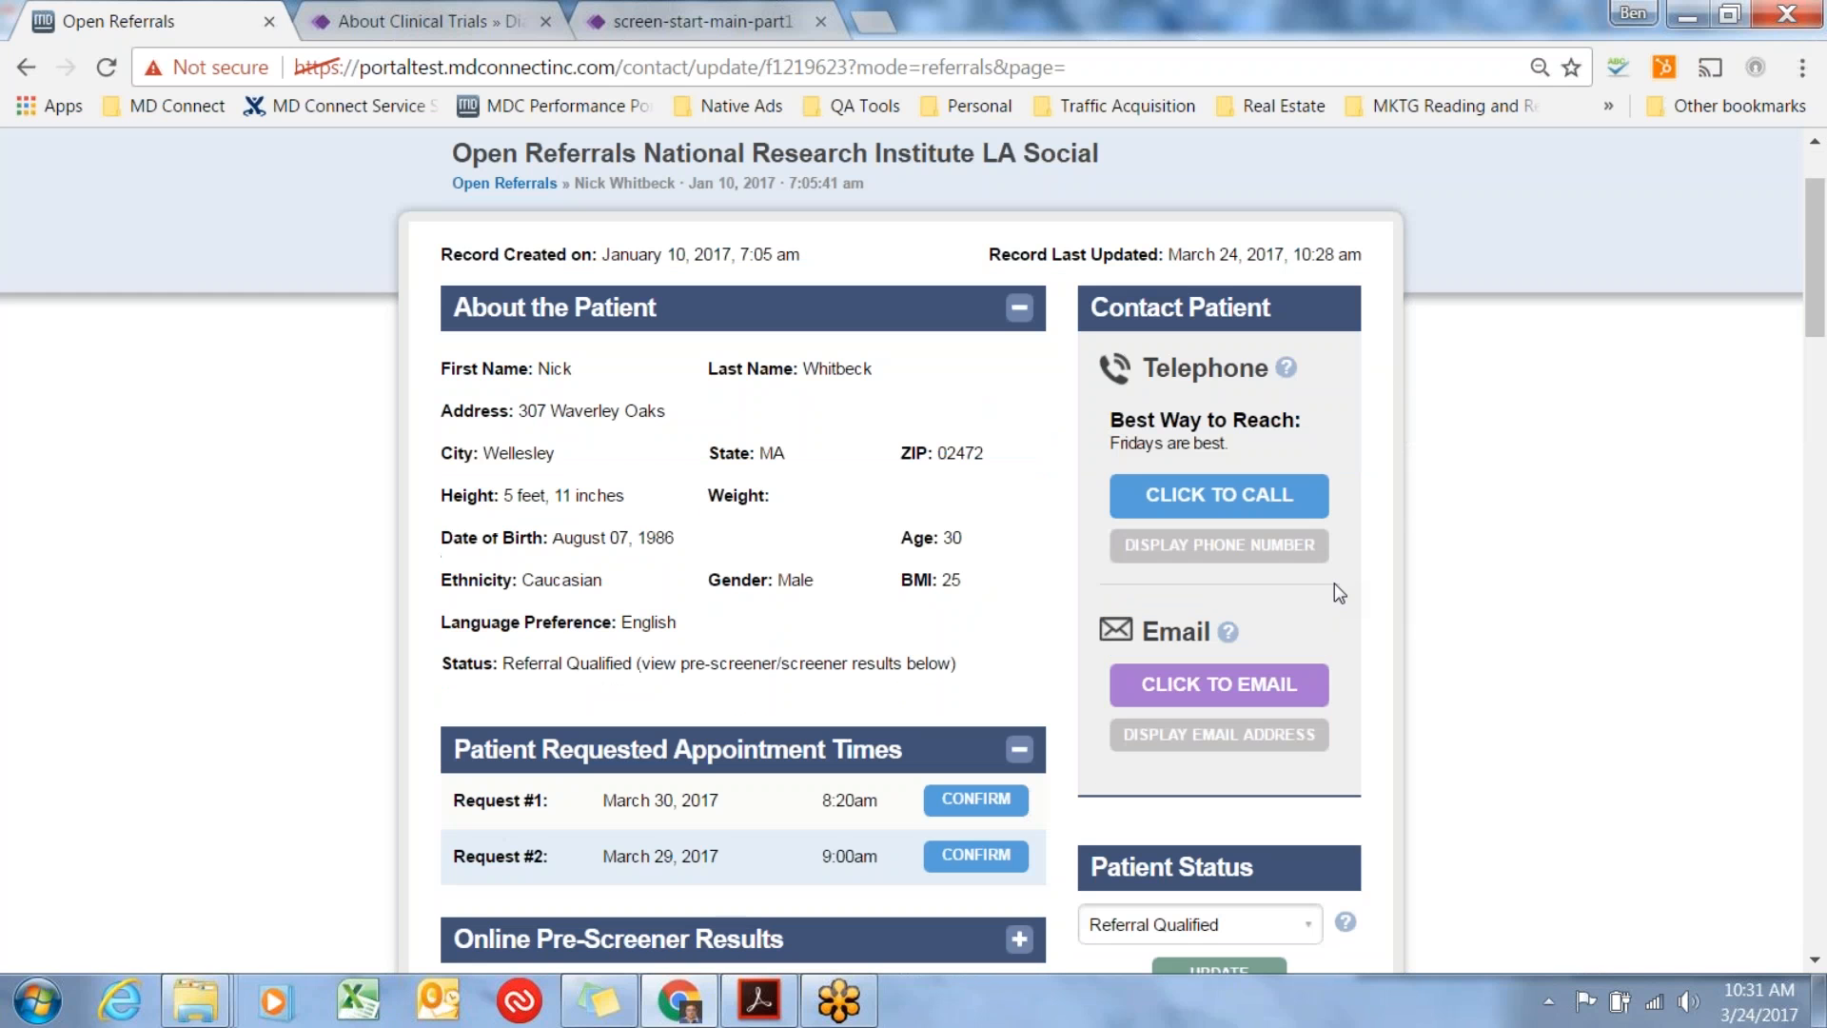
scroll(1337, 592, down, 1)
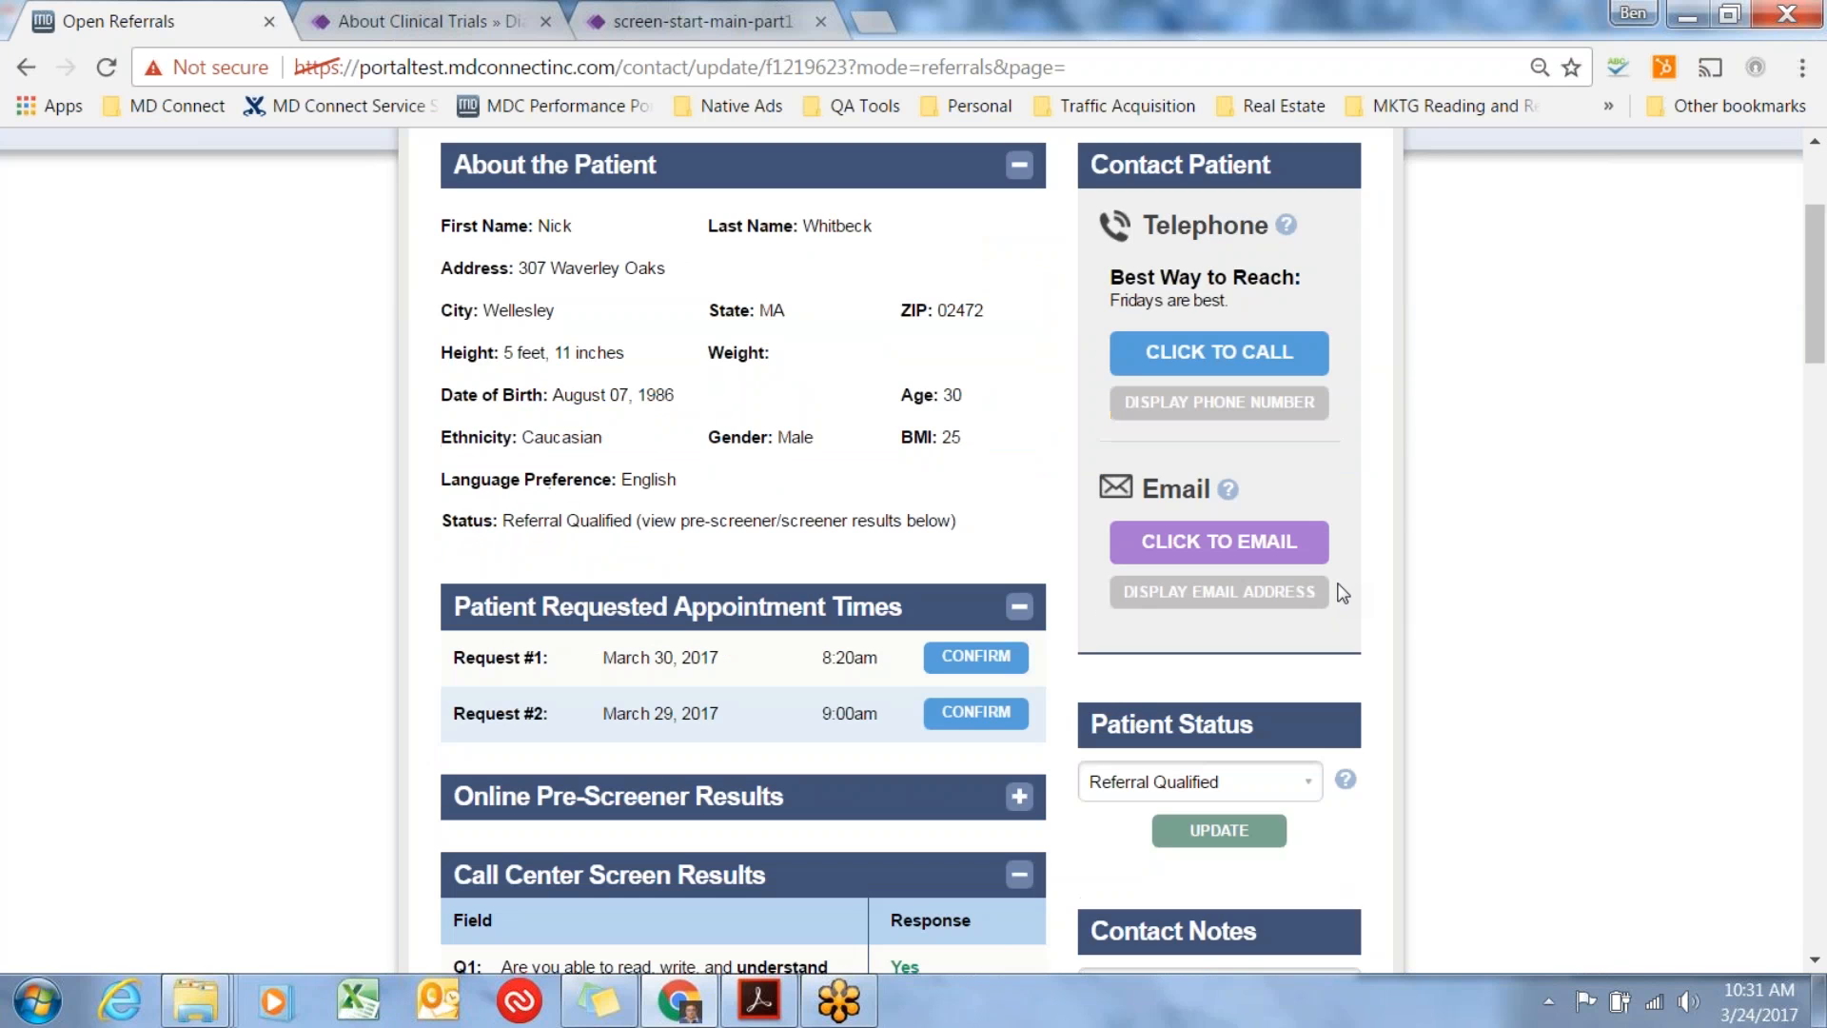
scroll(1342, 593, down, 1)
scroll(1338, 582, down, 2)
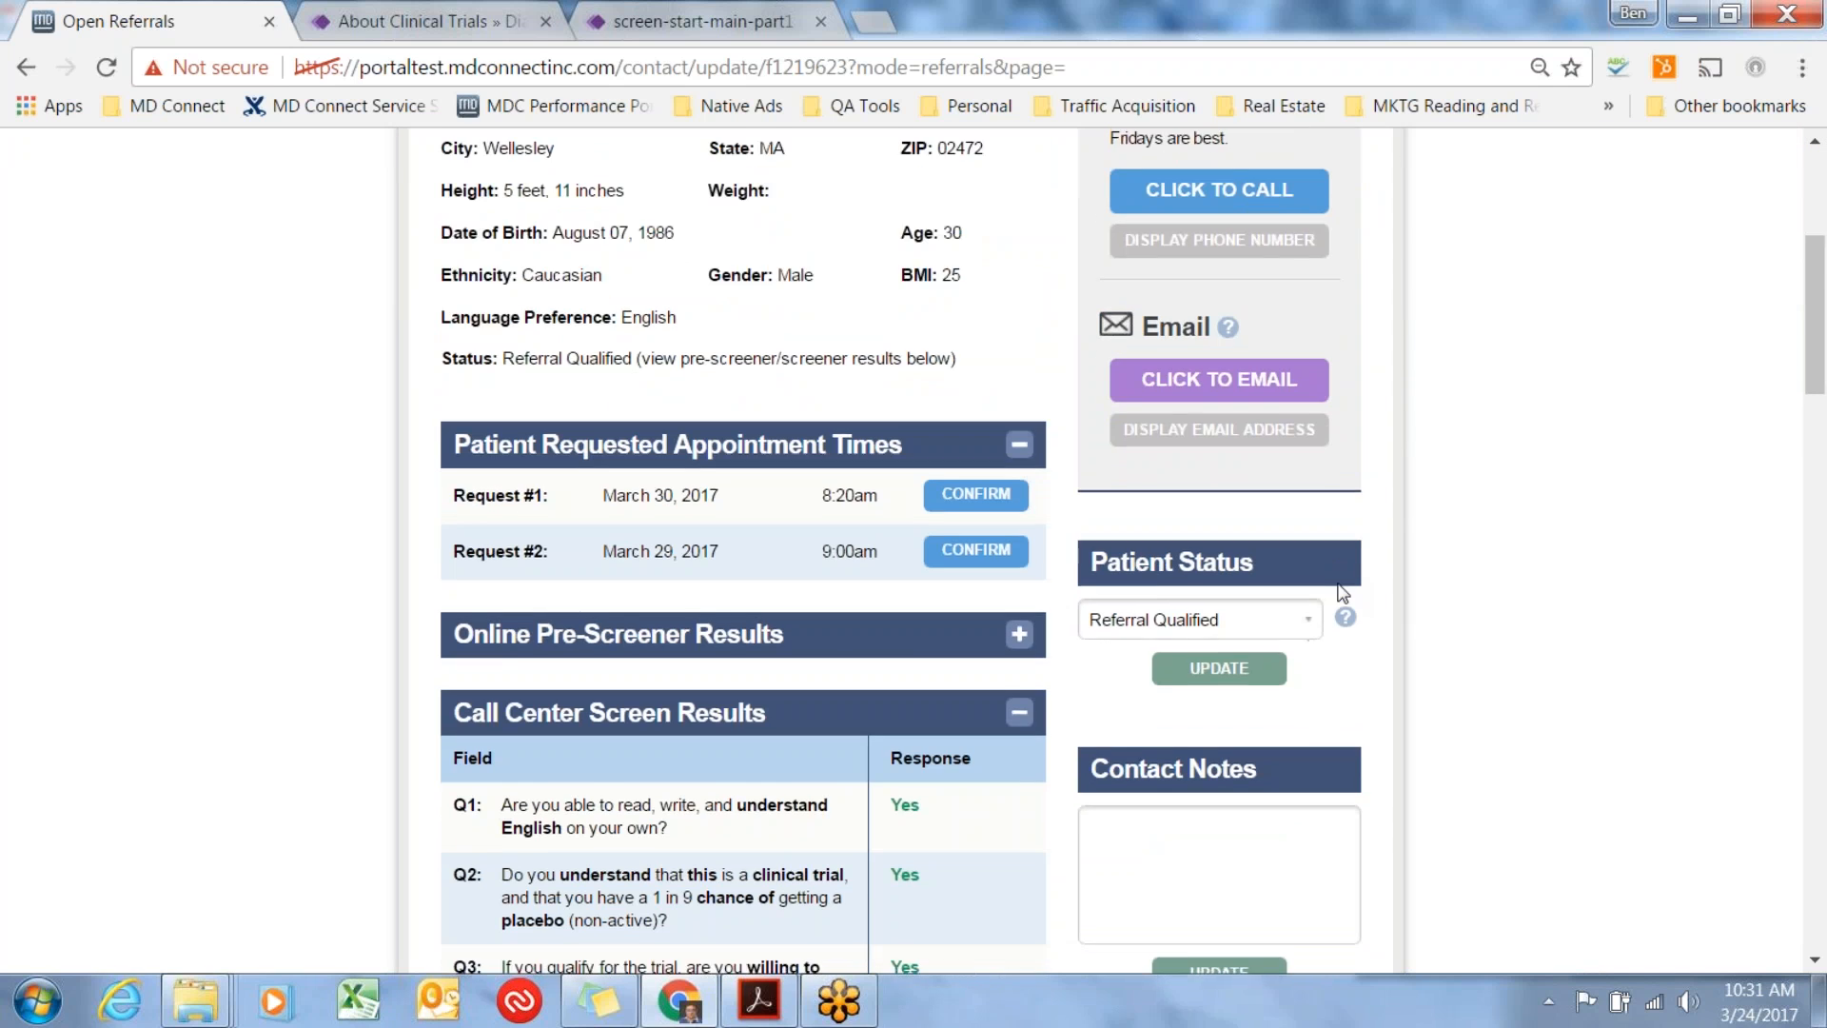
scroll(1338, 583, down, 2)
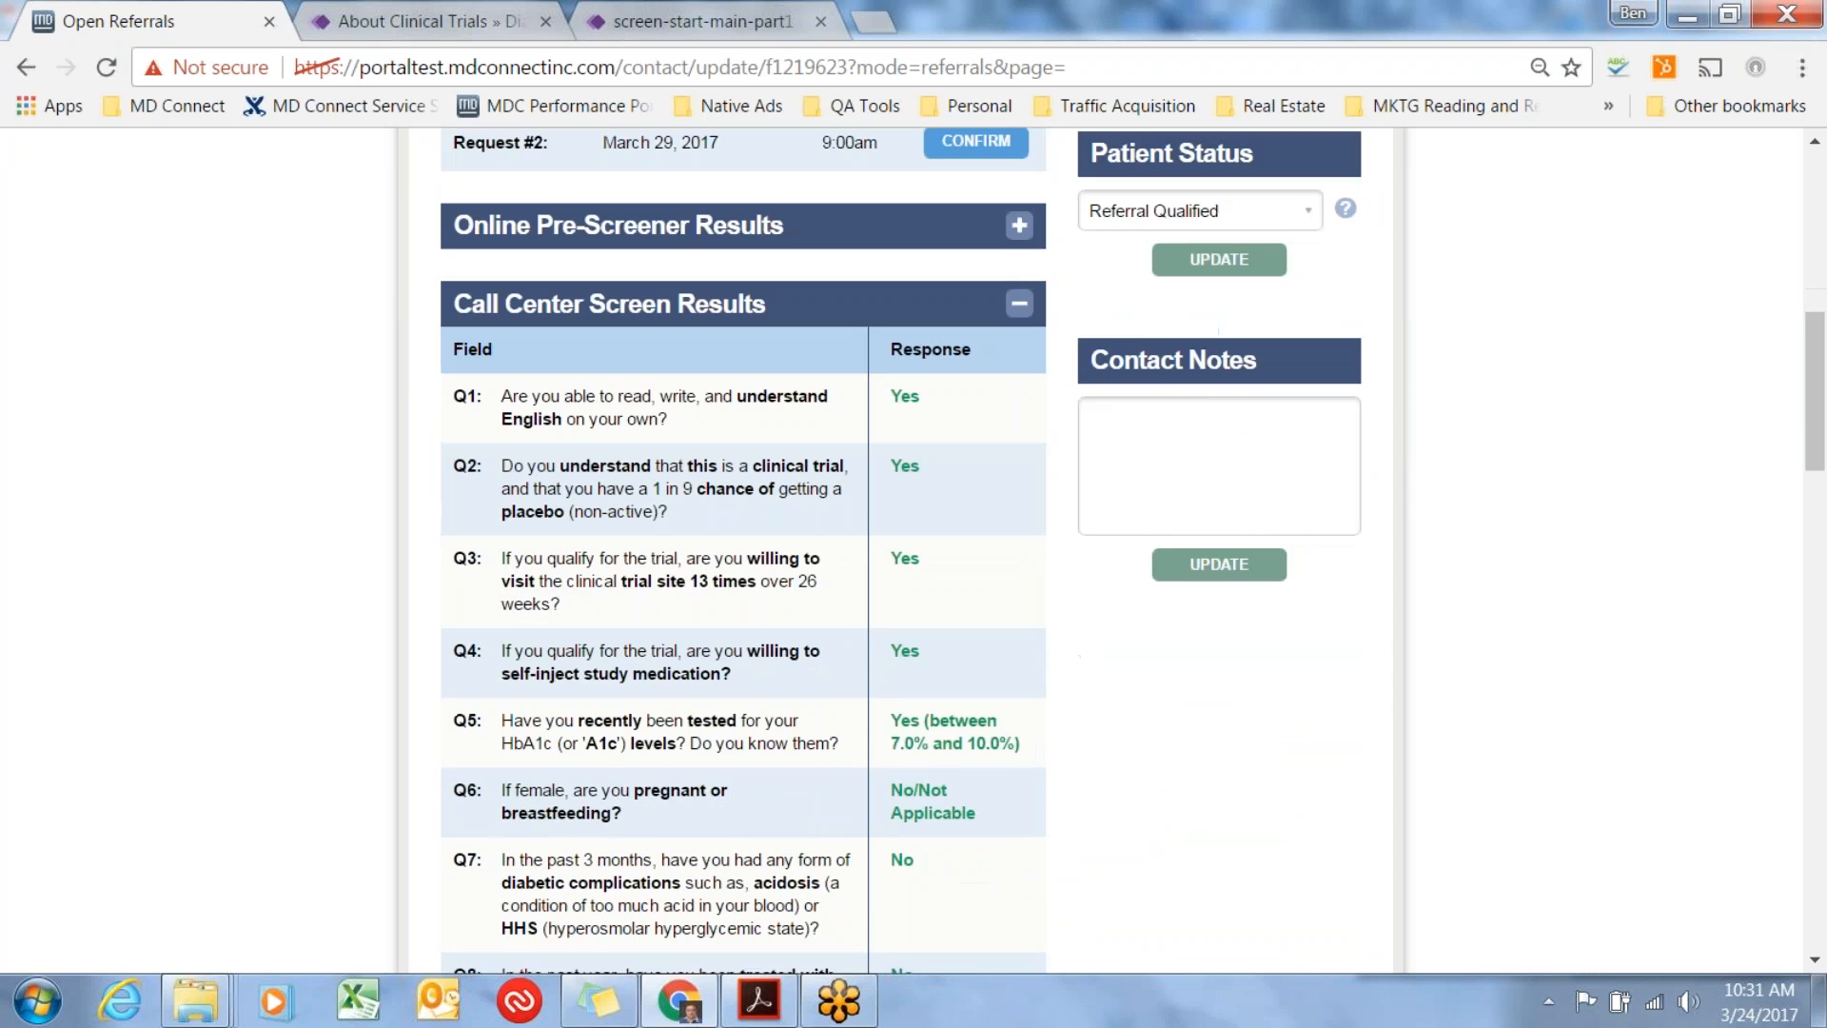
scroll(1338, 582, down, 5)
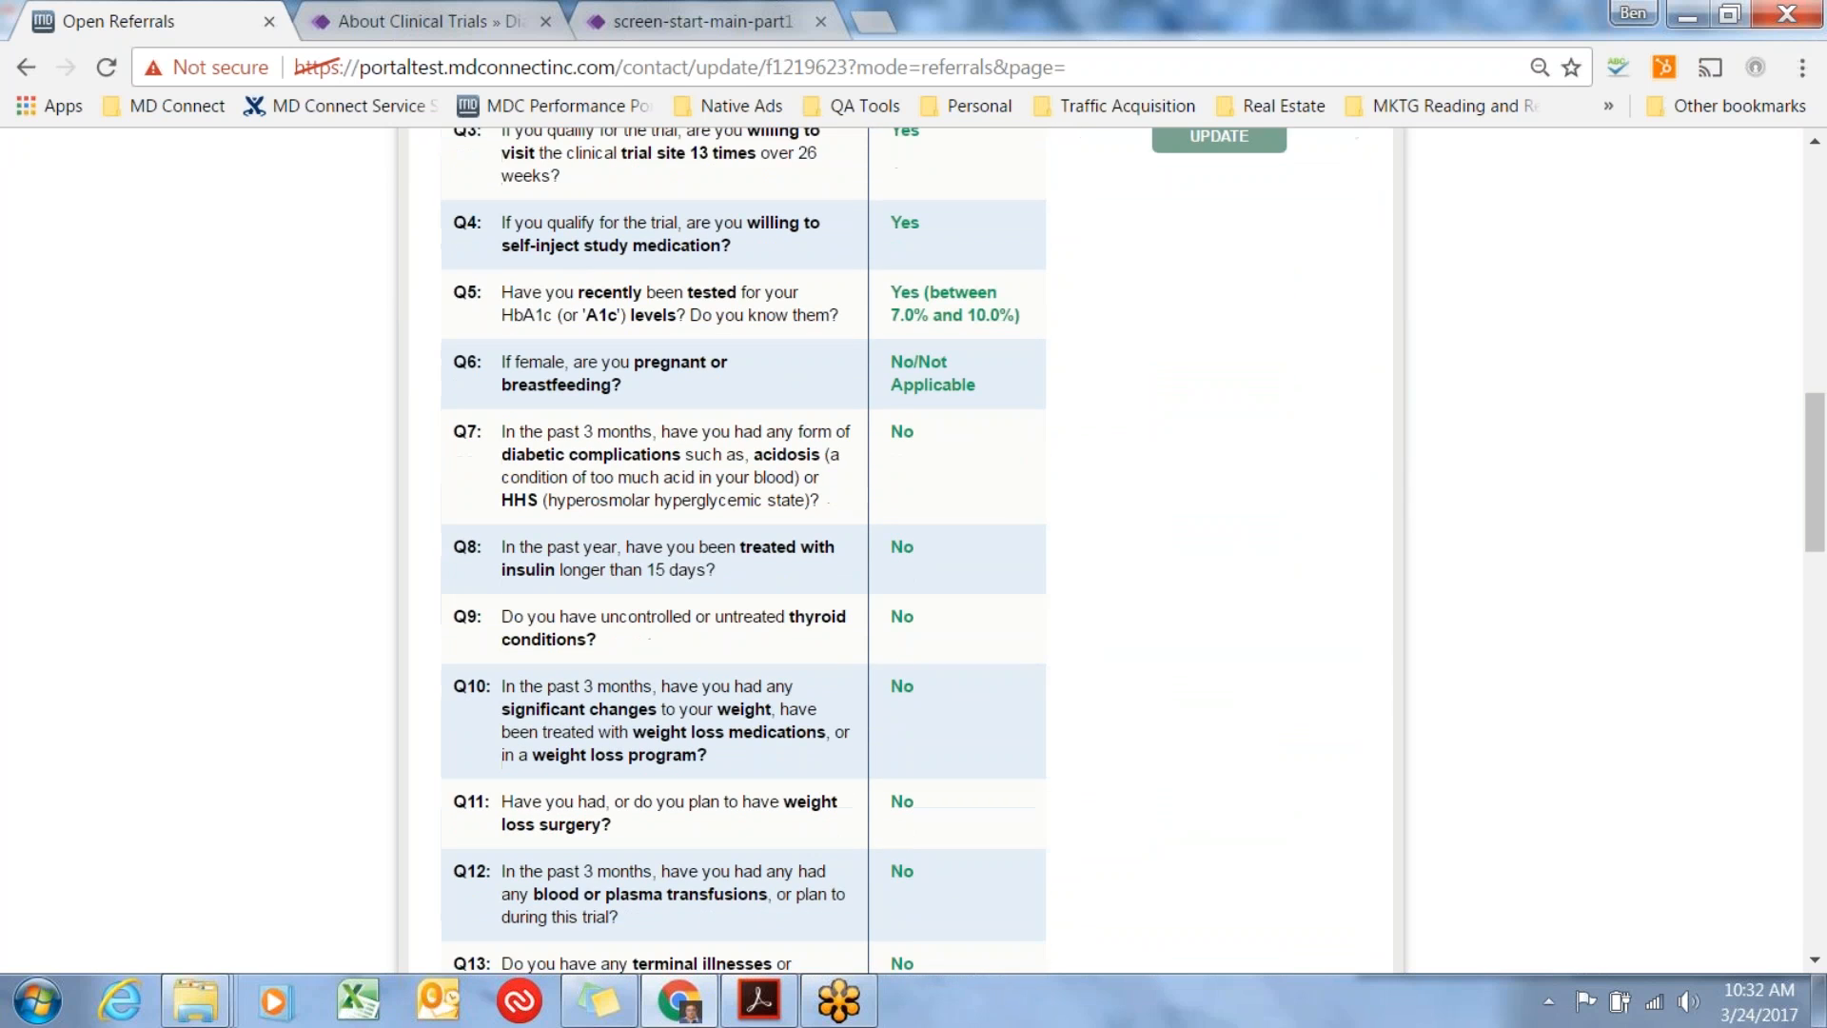
scroll(1337, 583, down, 6)
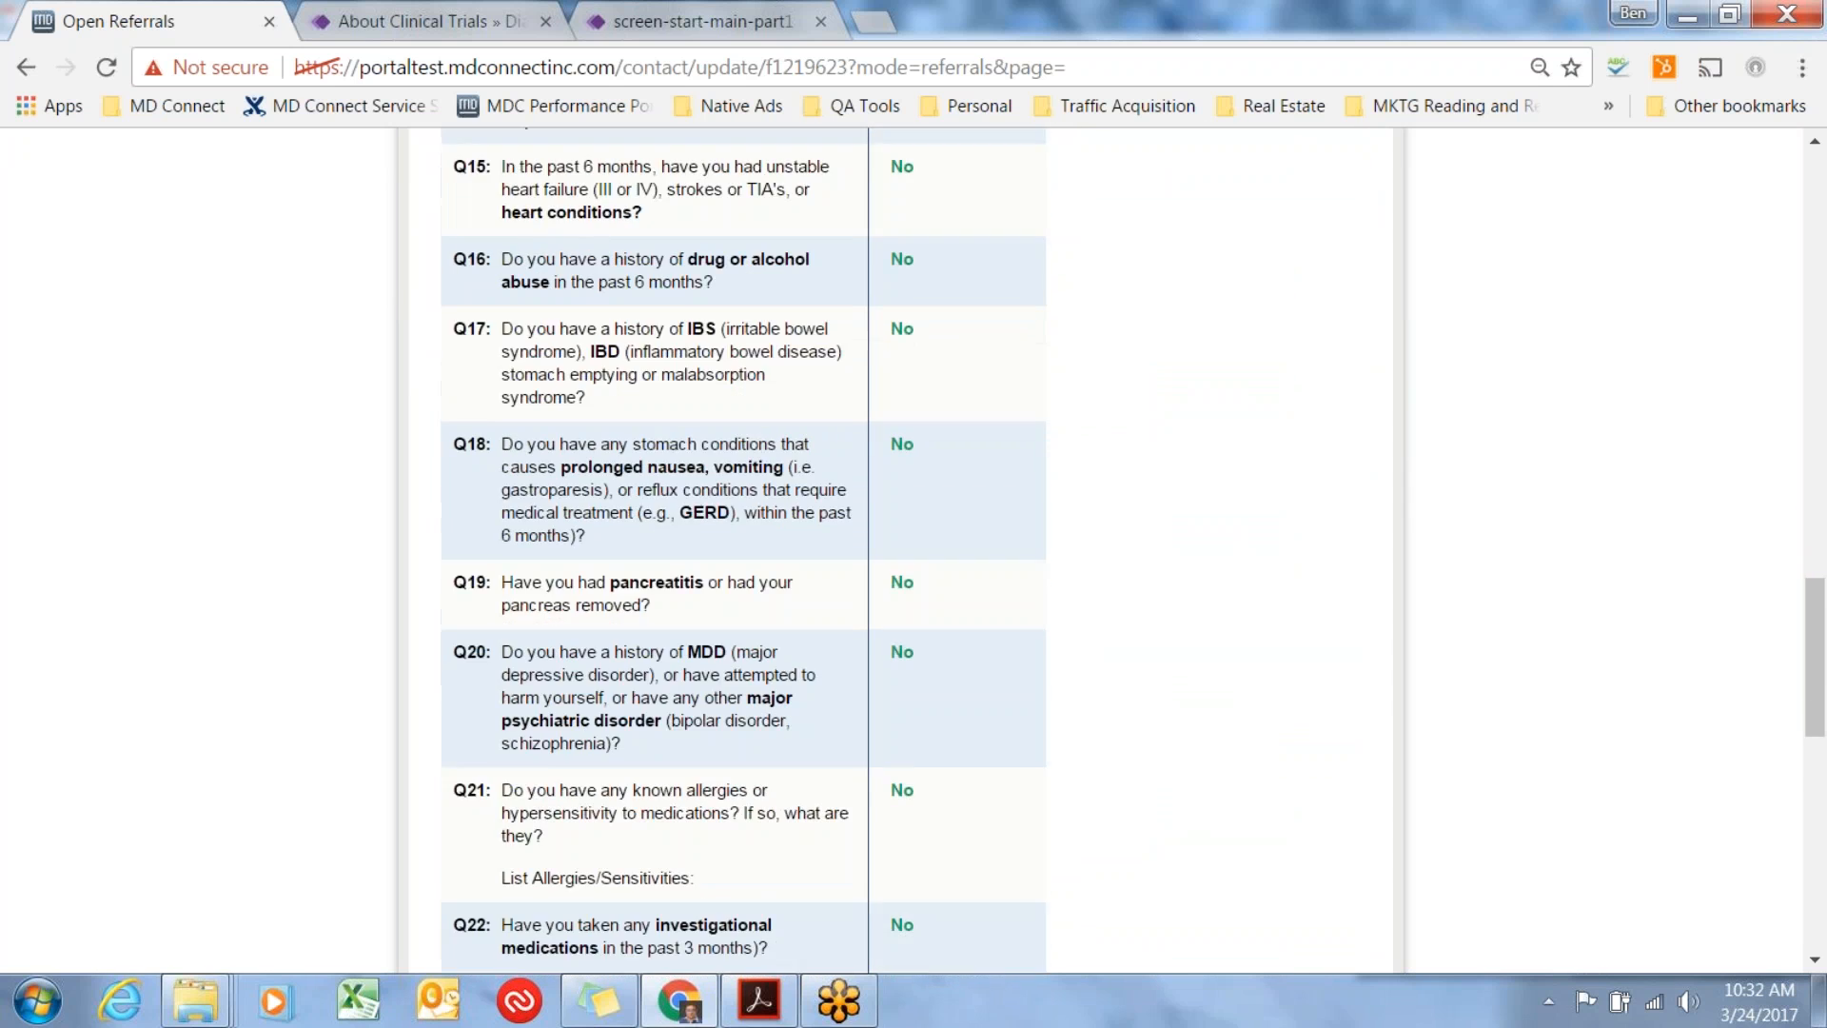
scroll(742, 550, down, 4)
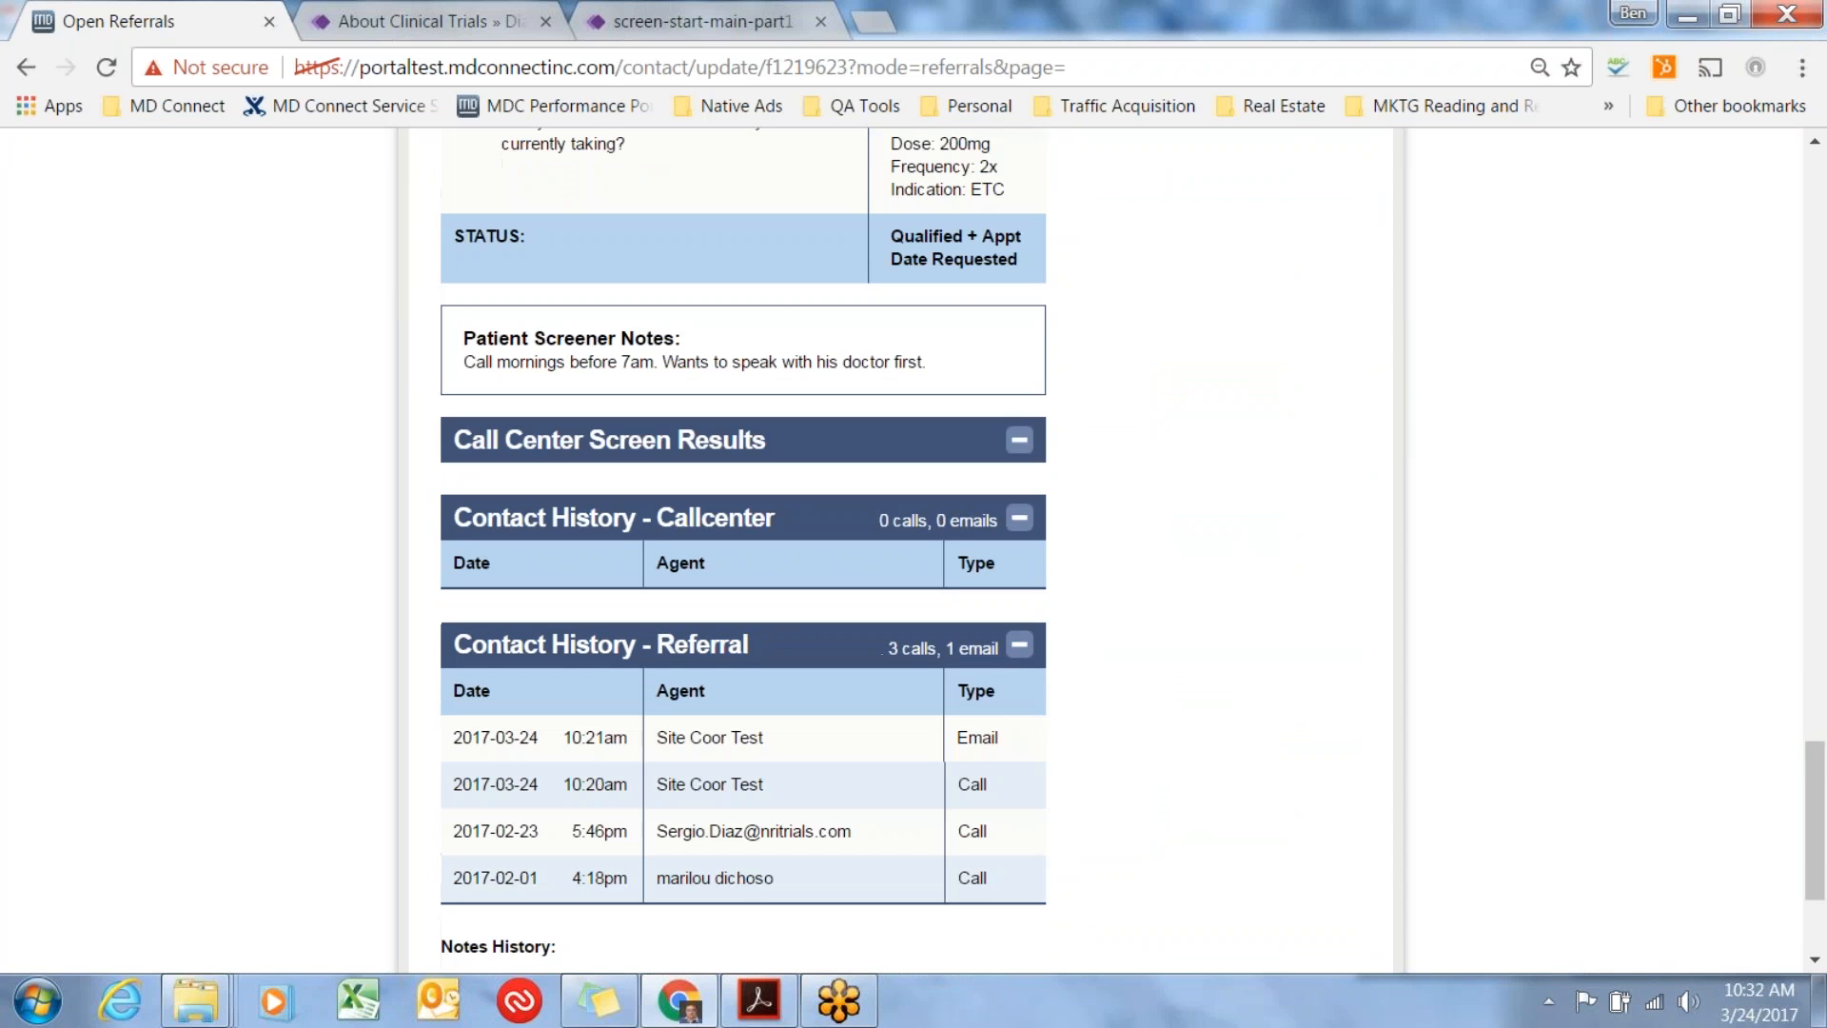
scroll(742, 550, up, 17)
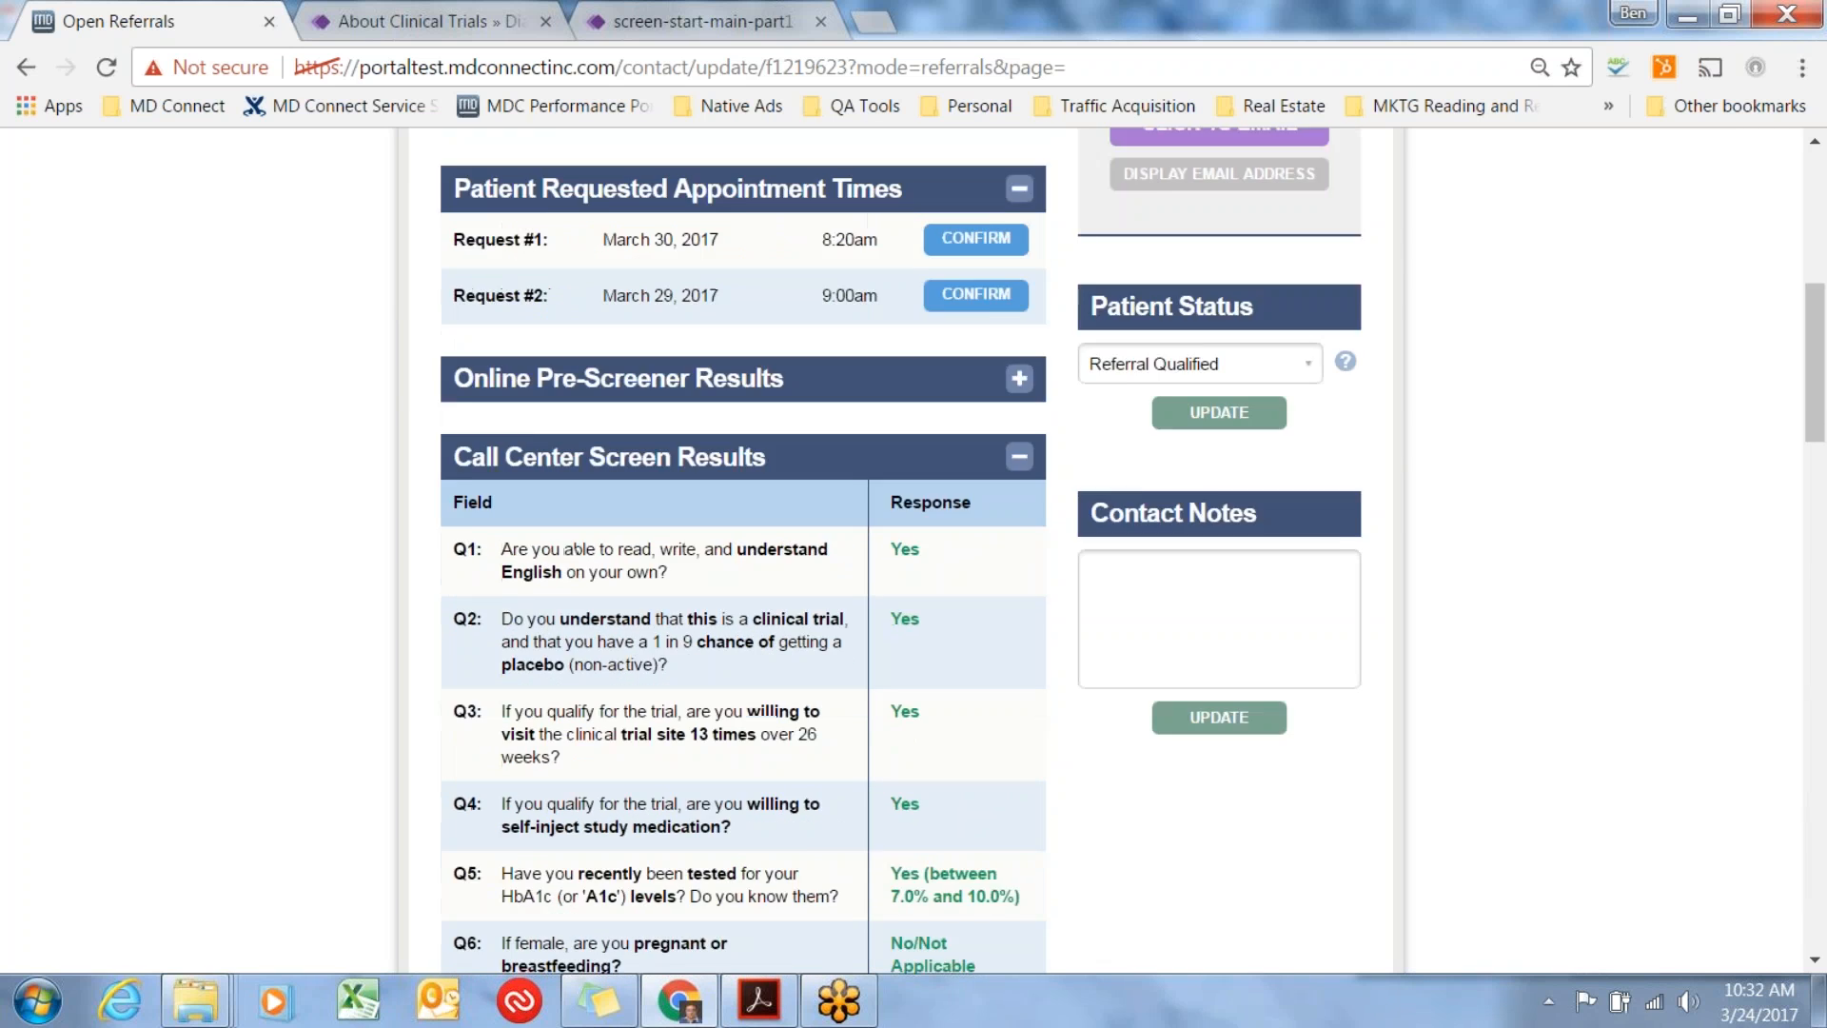
scroll(742, 550, up, 3)
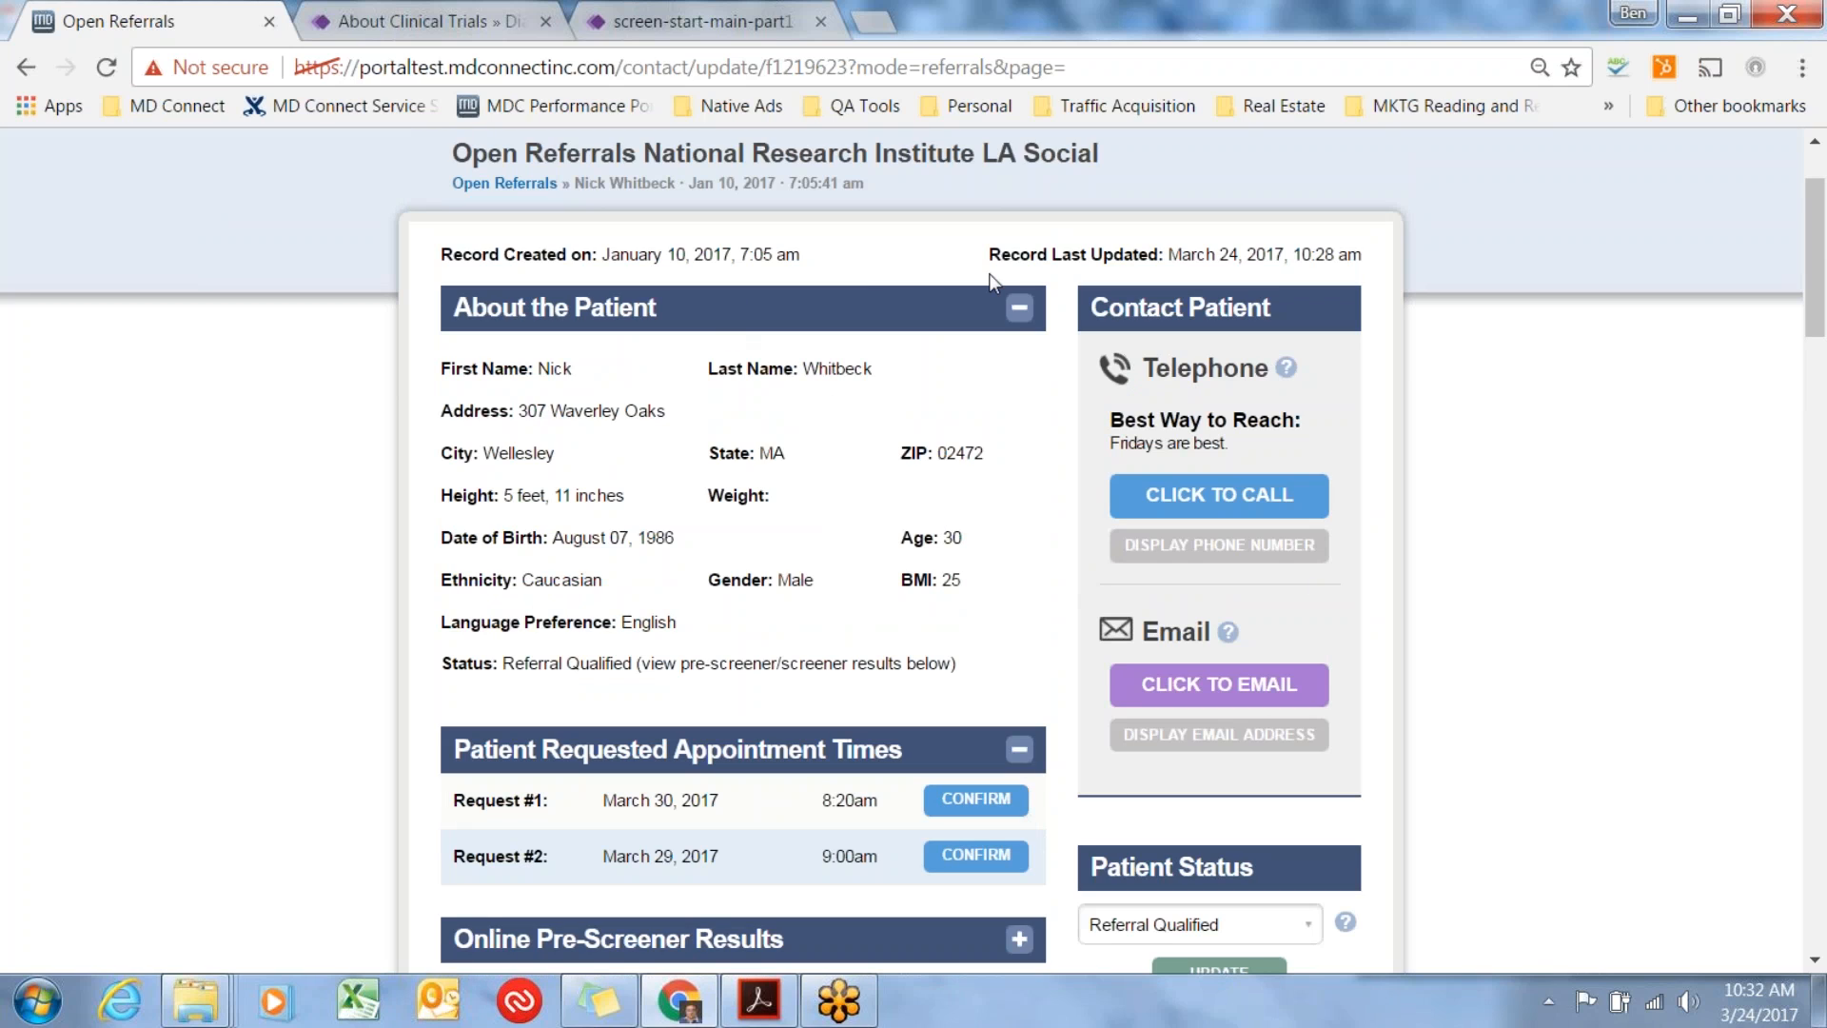
Check the patient's status line and collapse the About the Patient section.
drag(492, 663, 636, 663)
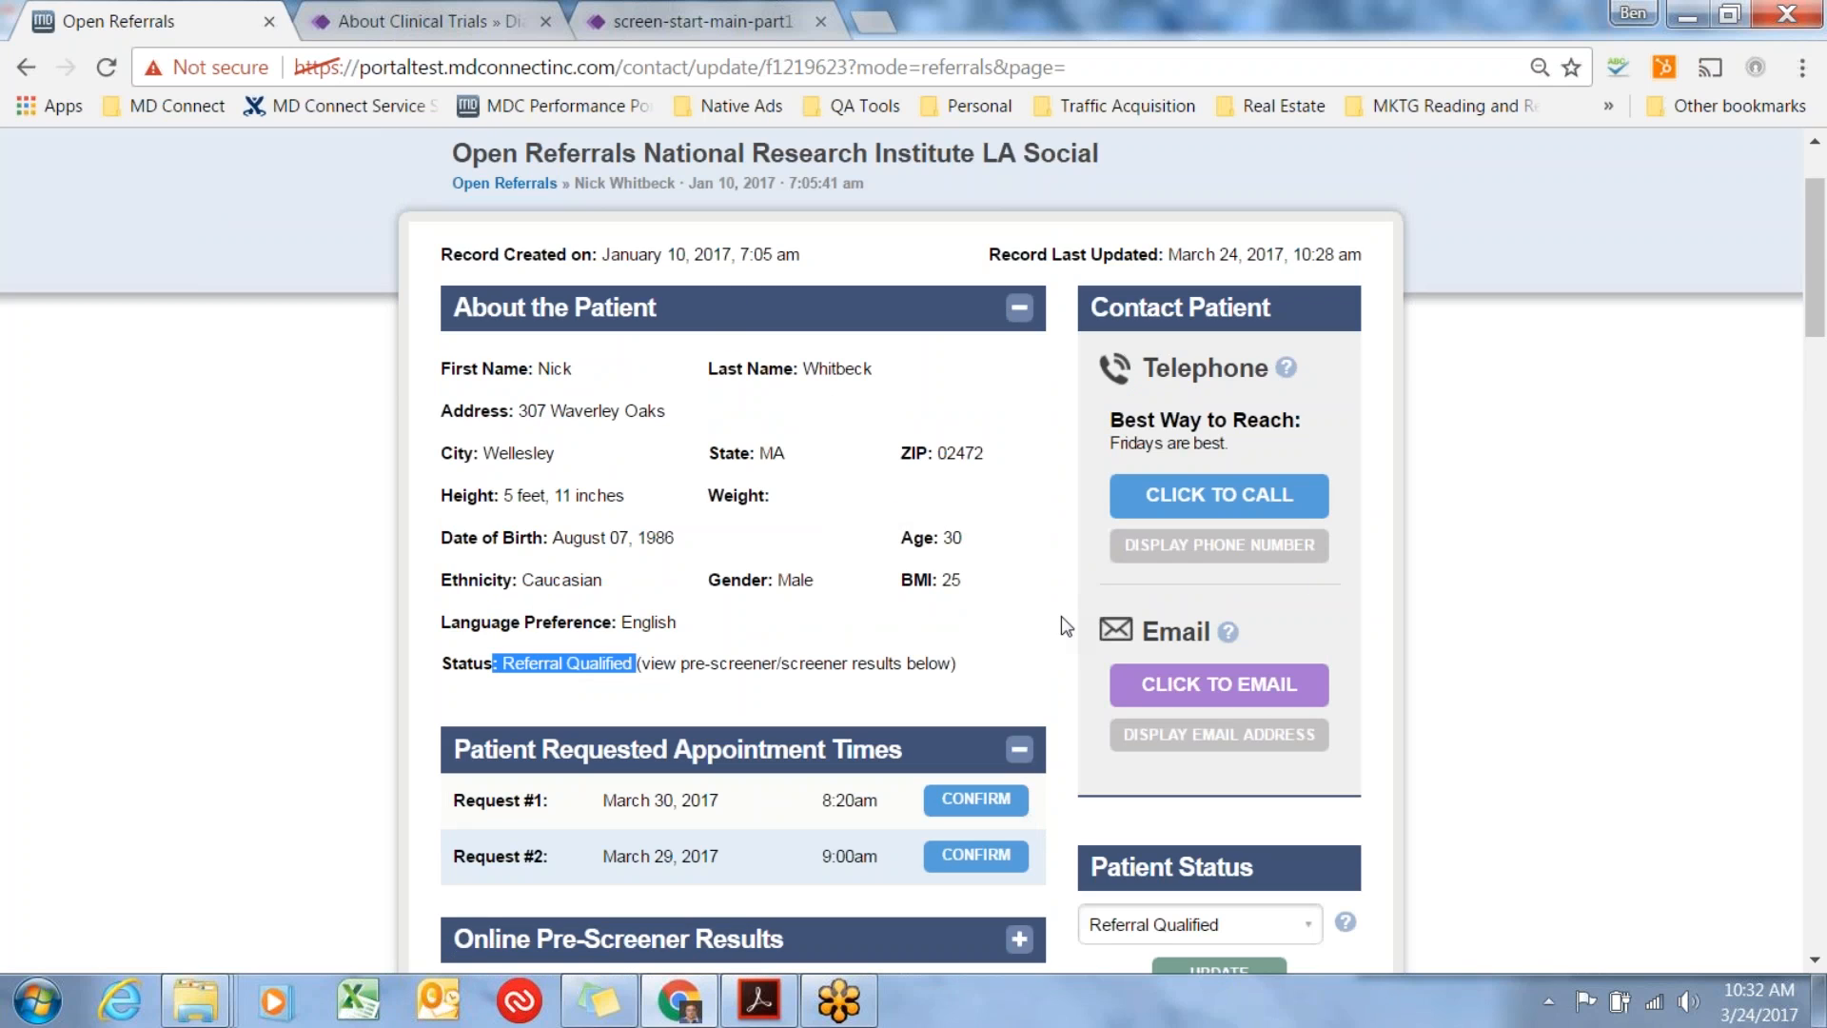
click(1036, 622)
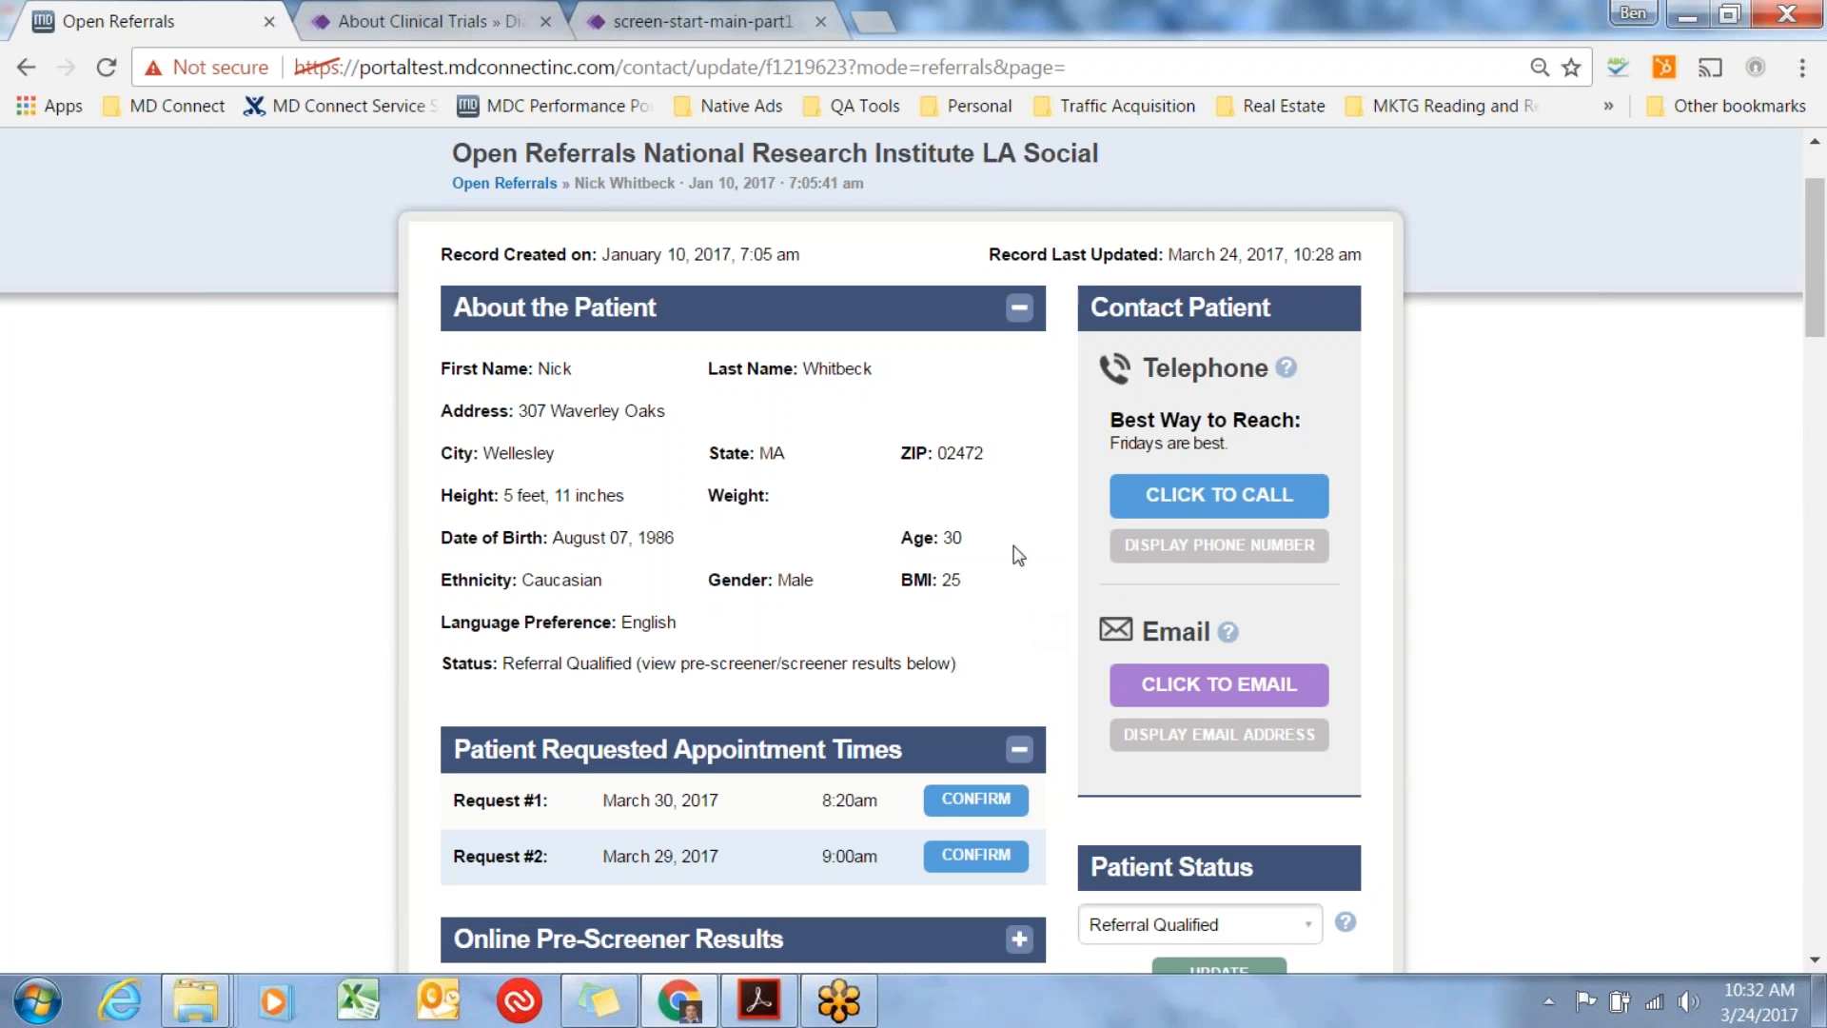
click(1019, 311)
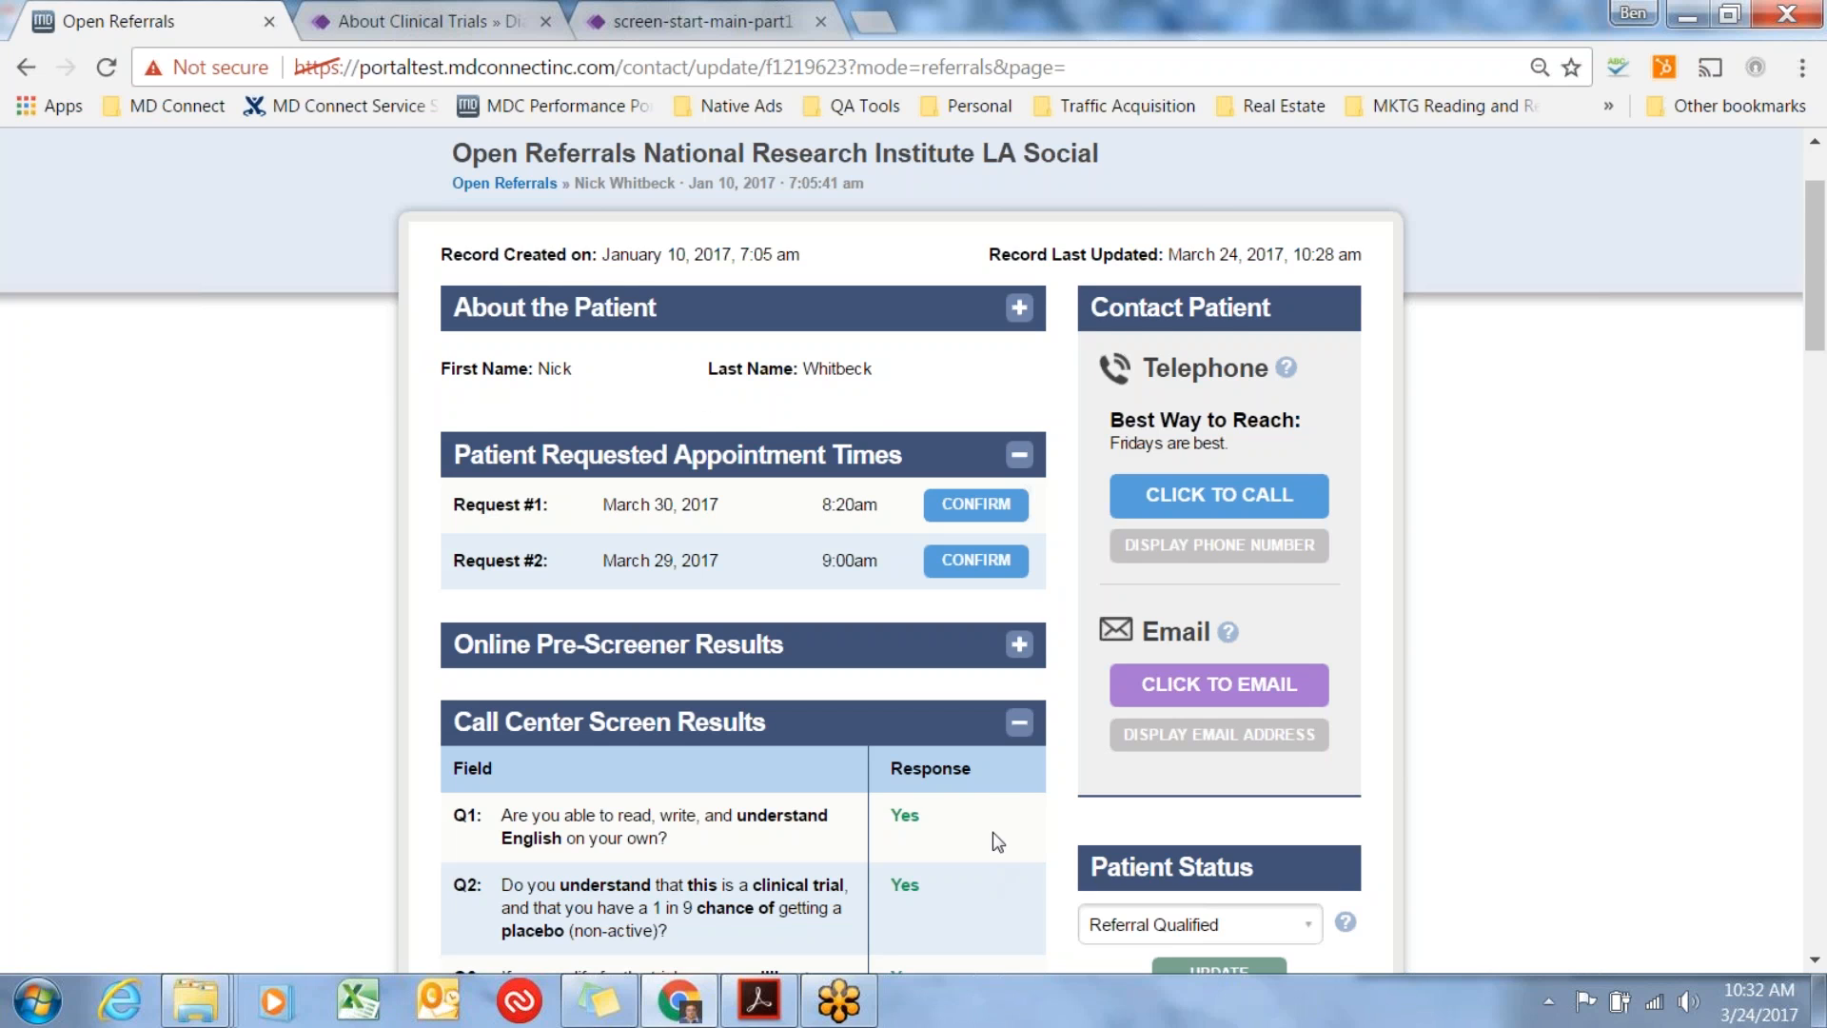
Expand the Online Pre-Screener Results, review the patient's responses, and collapse the section again.
scroll(993, 834, down, 2)
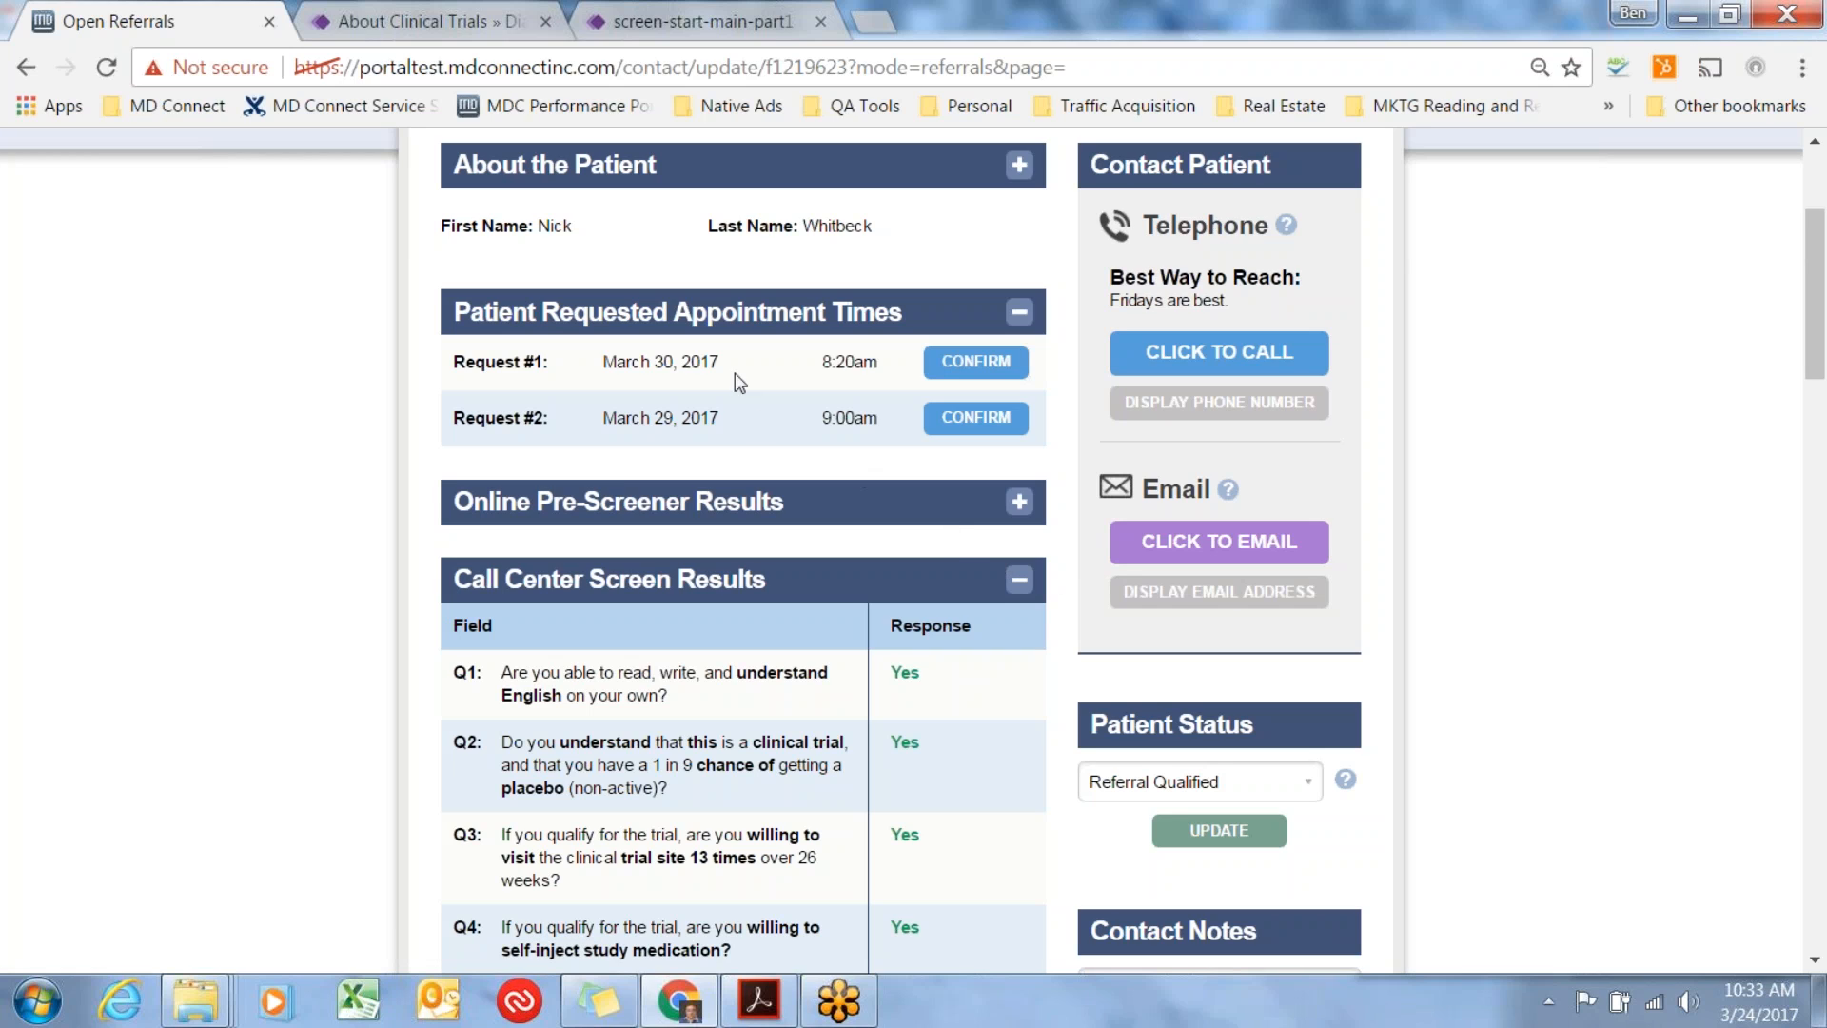
click(1019, 504)
scroll(764, 610, down, 2)
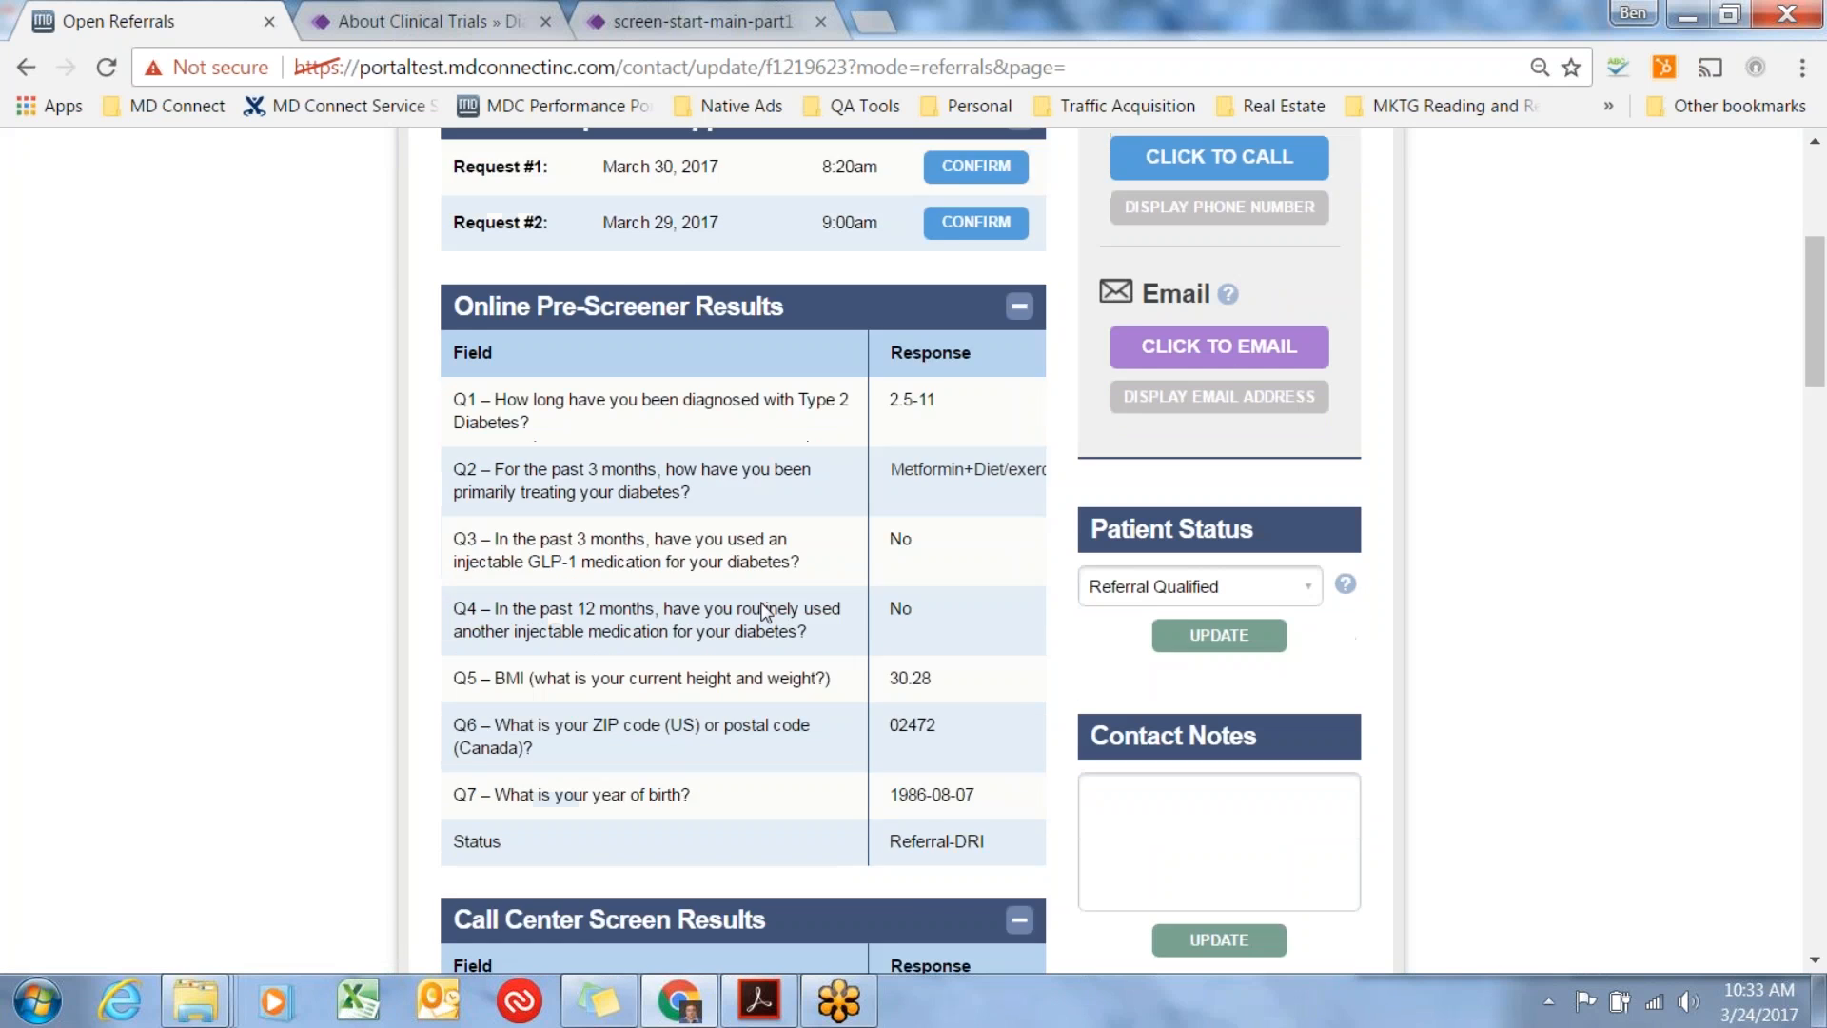
scroll(766, 605, down, 1)
scroll(773, 598, up, 2)
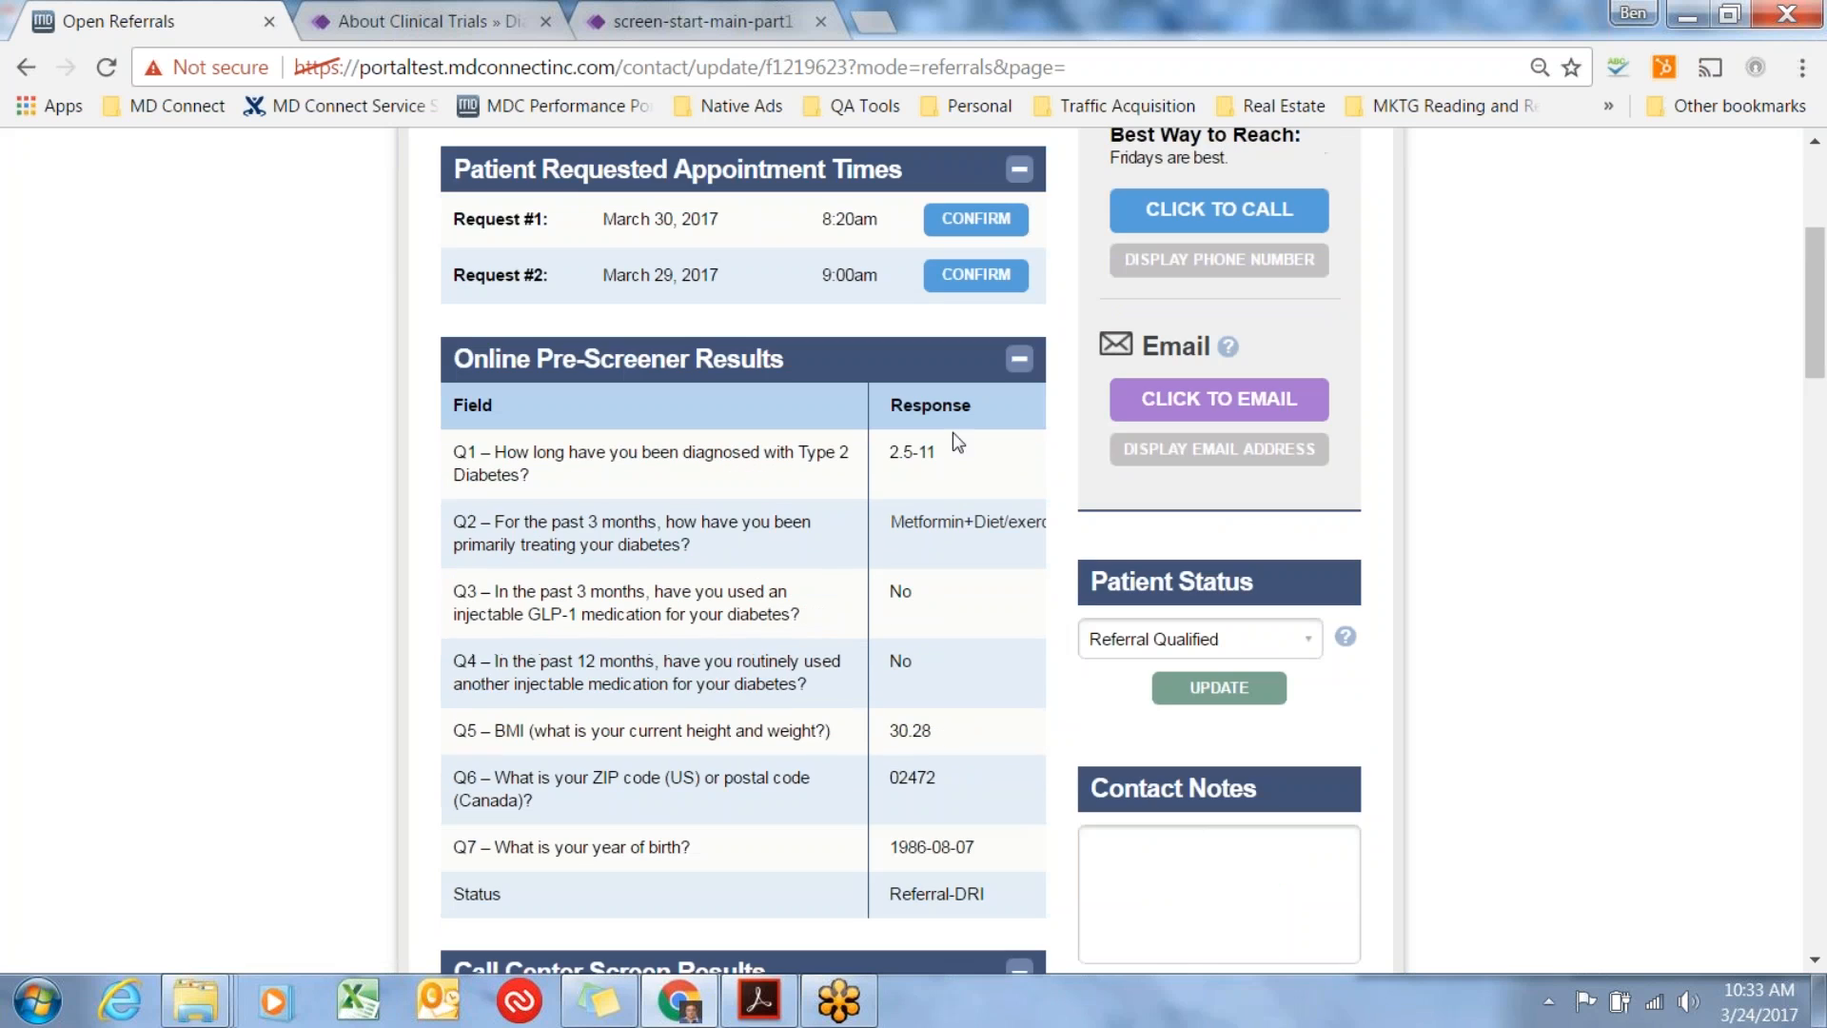
click(1019, 361)
View the online questionnaire on the diabetesstudy.org page and recheck the Online Pre-Screener Results in the patient record.
click(689, 28)
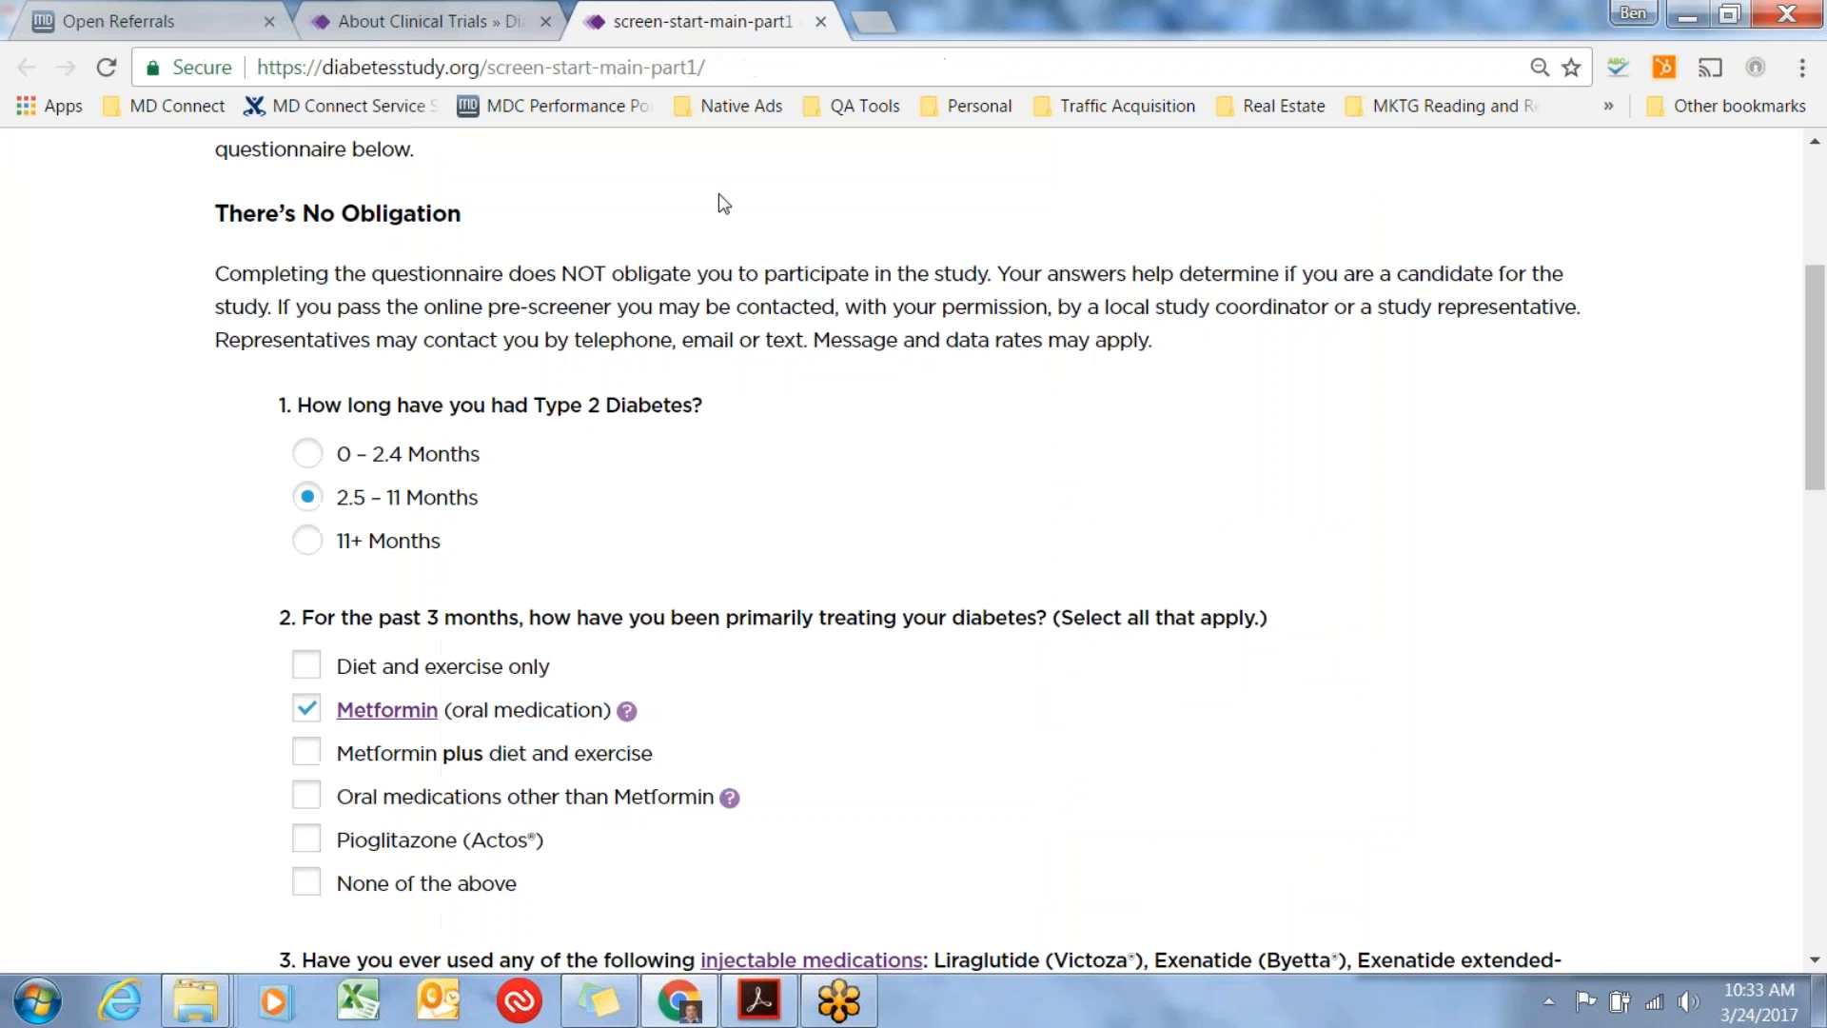
click(130, 19)
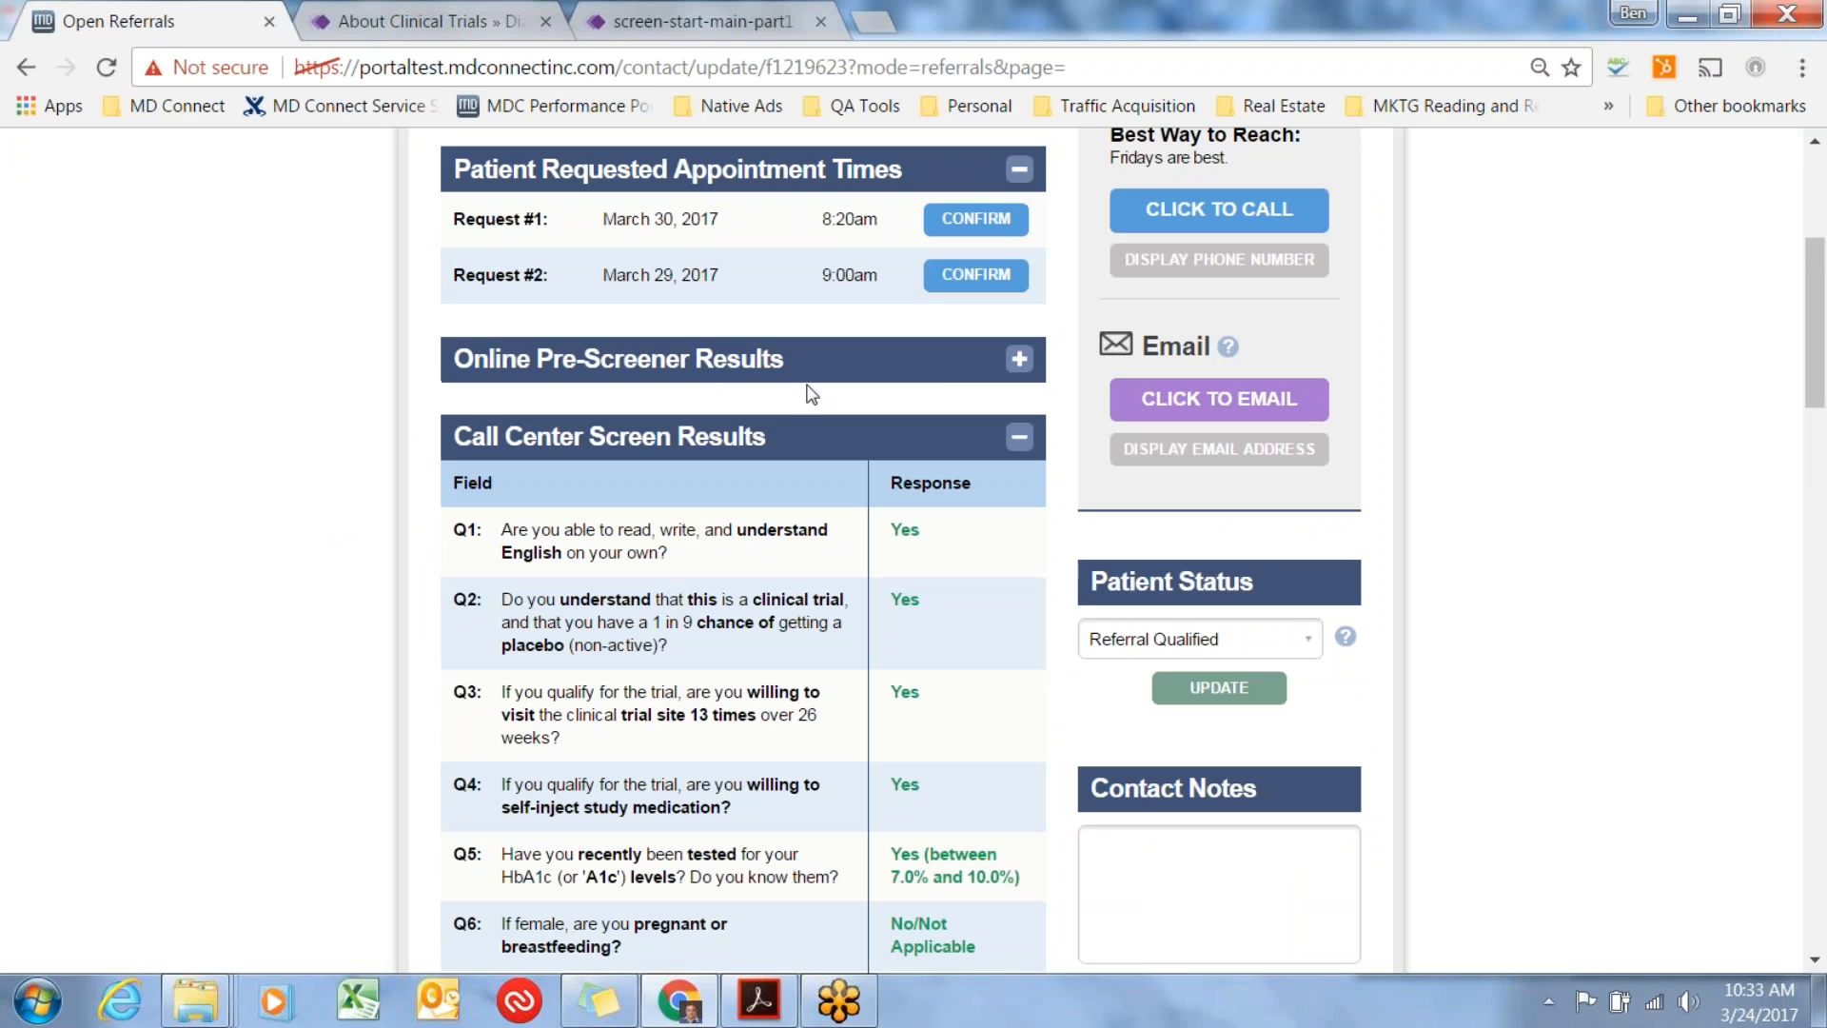
click(1016, 360)
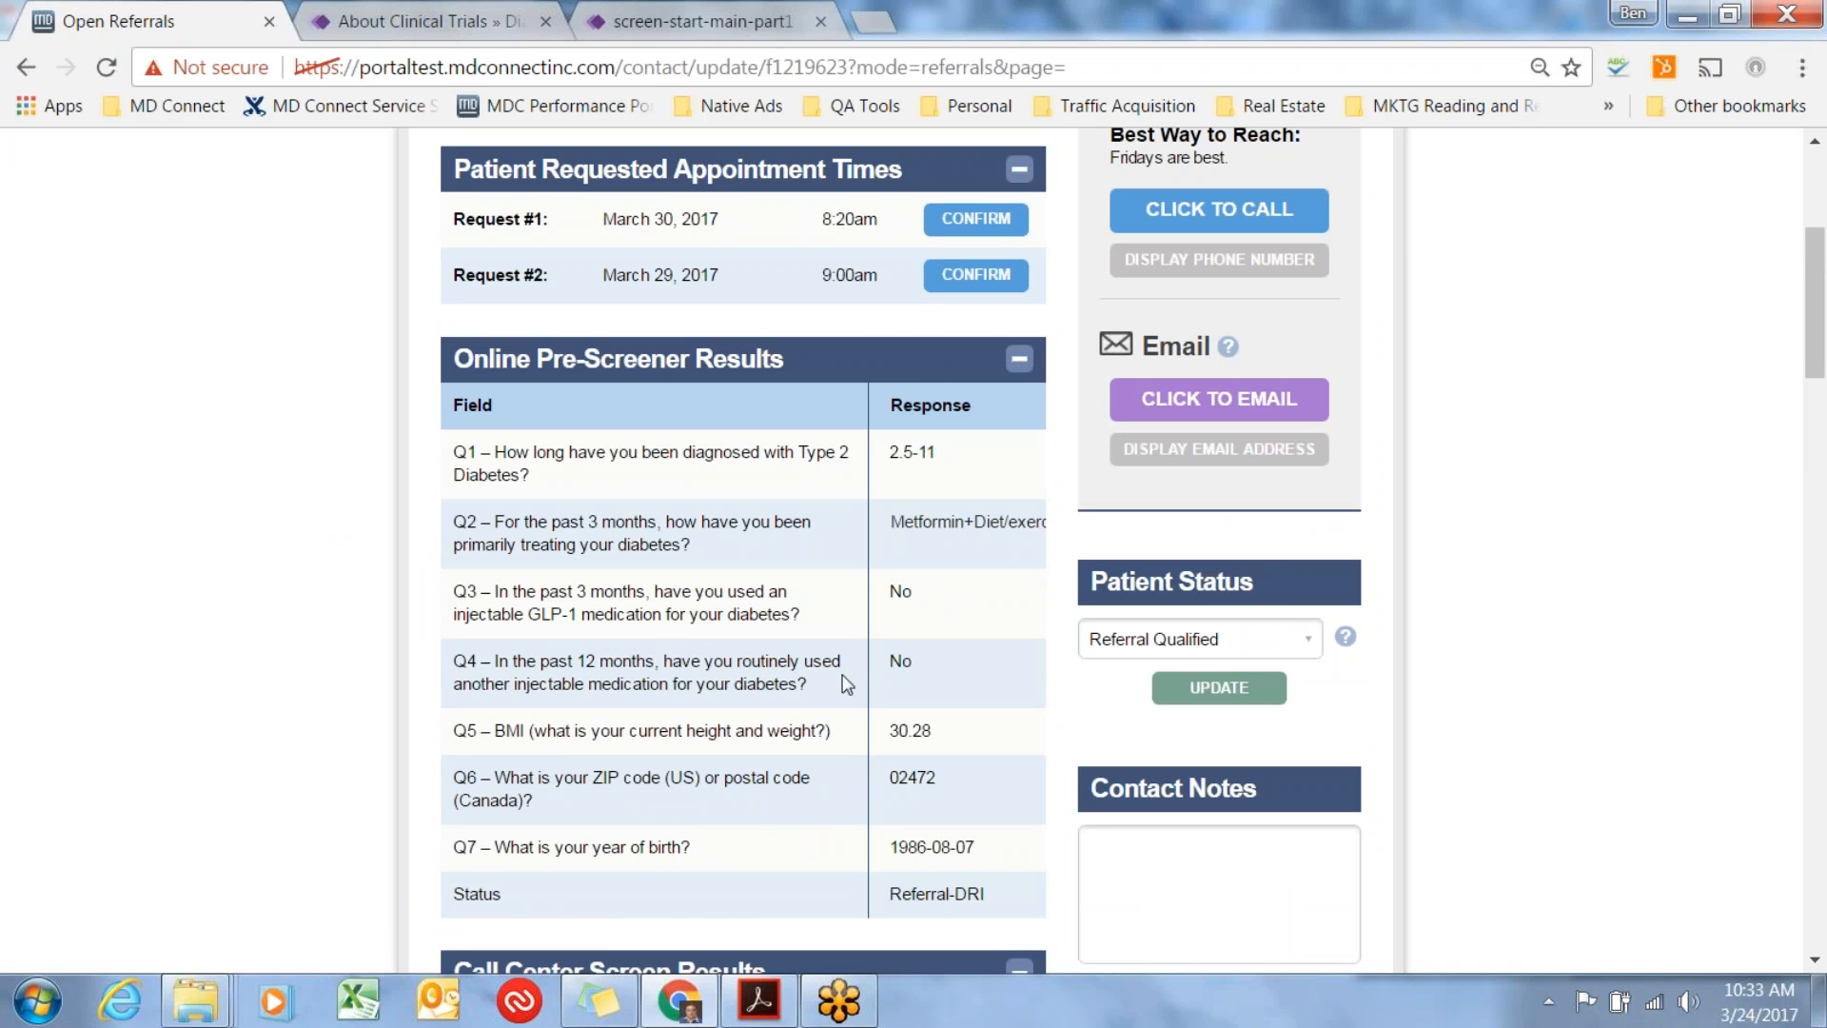
click(1016, 359)
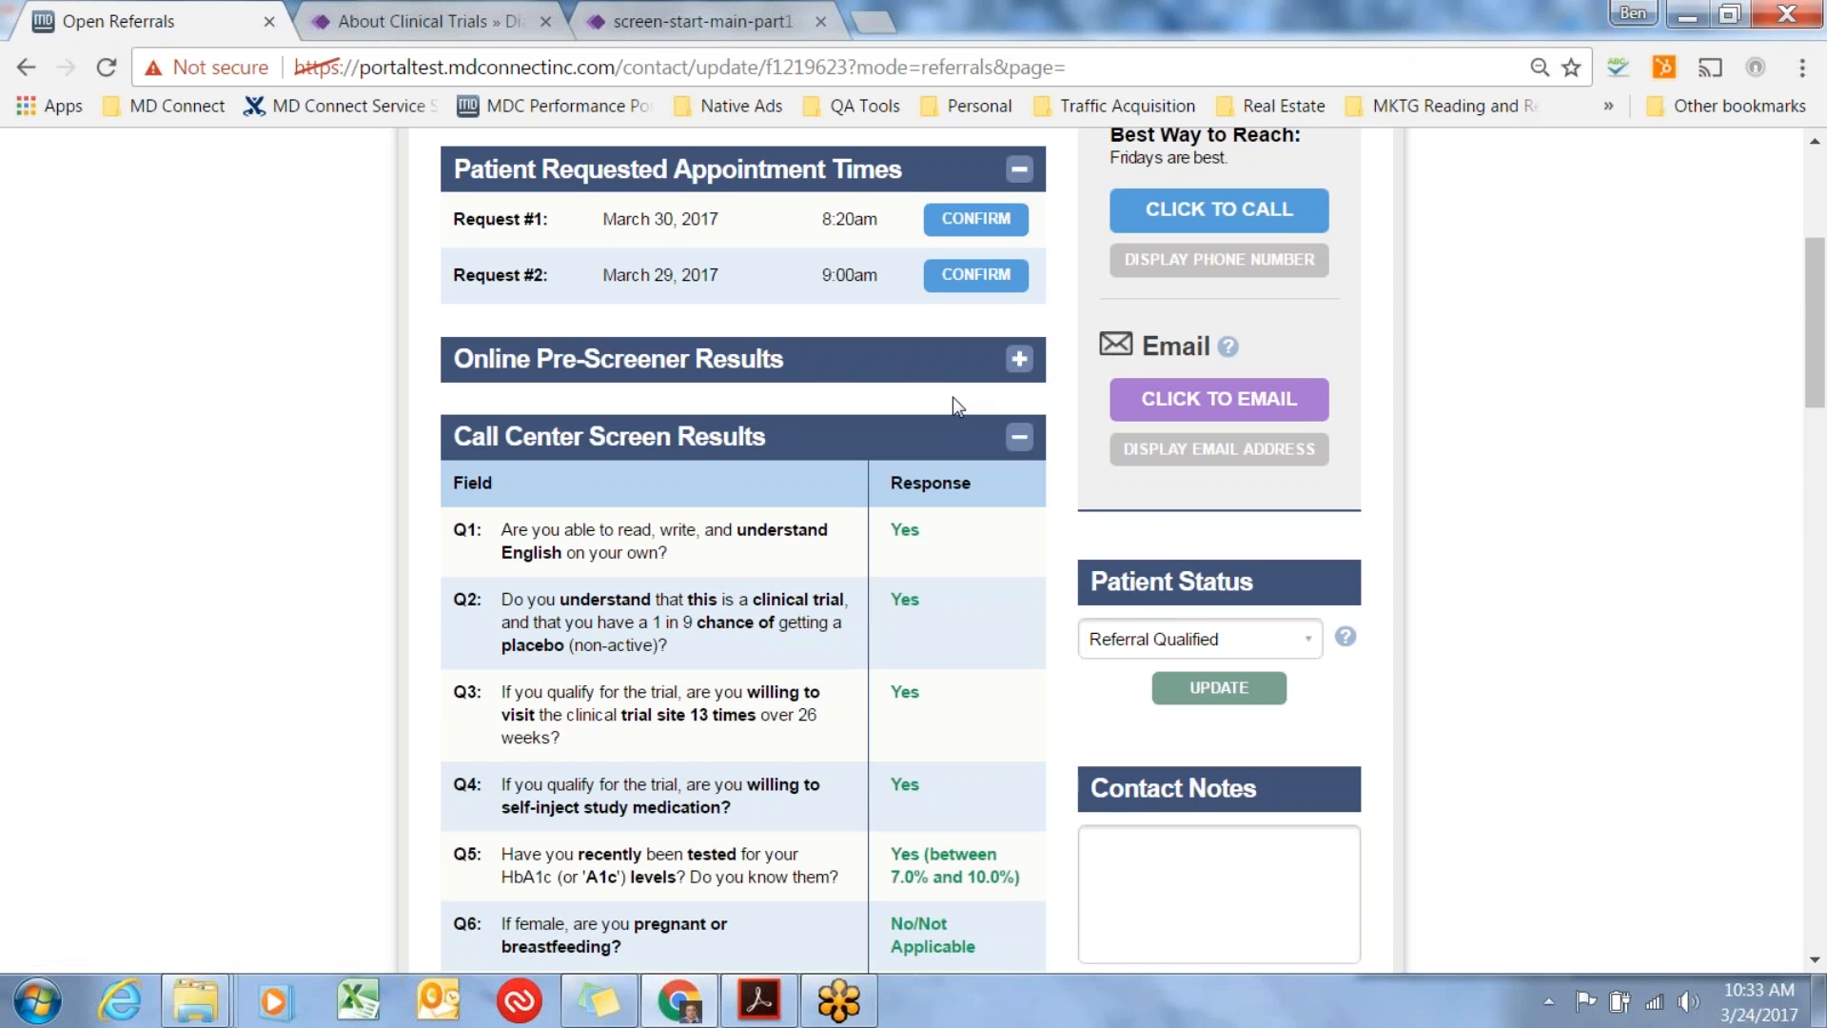
scroll(956, 407, up, 2)
scroll(954, 406, down, 1)
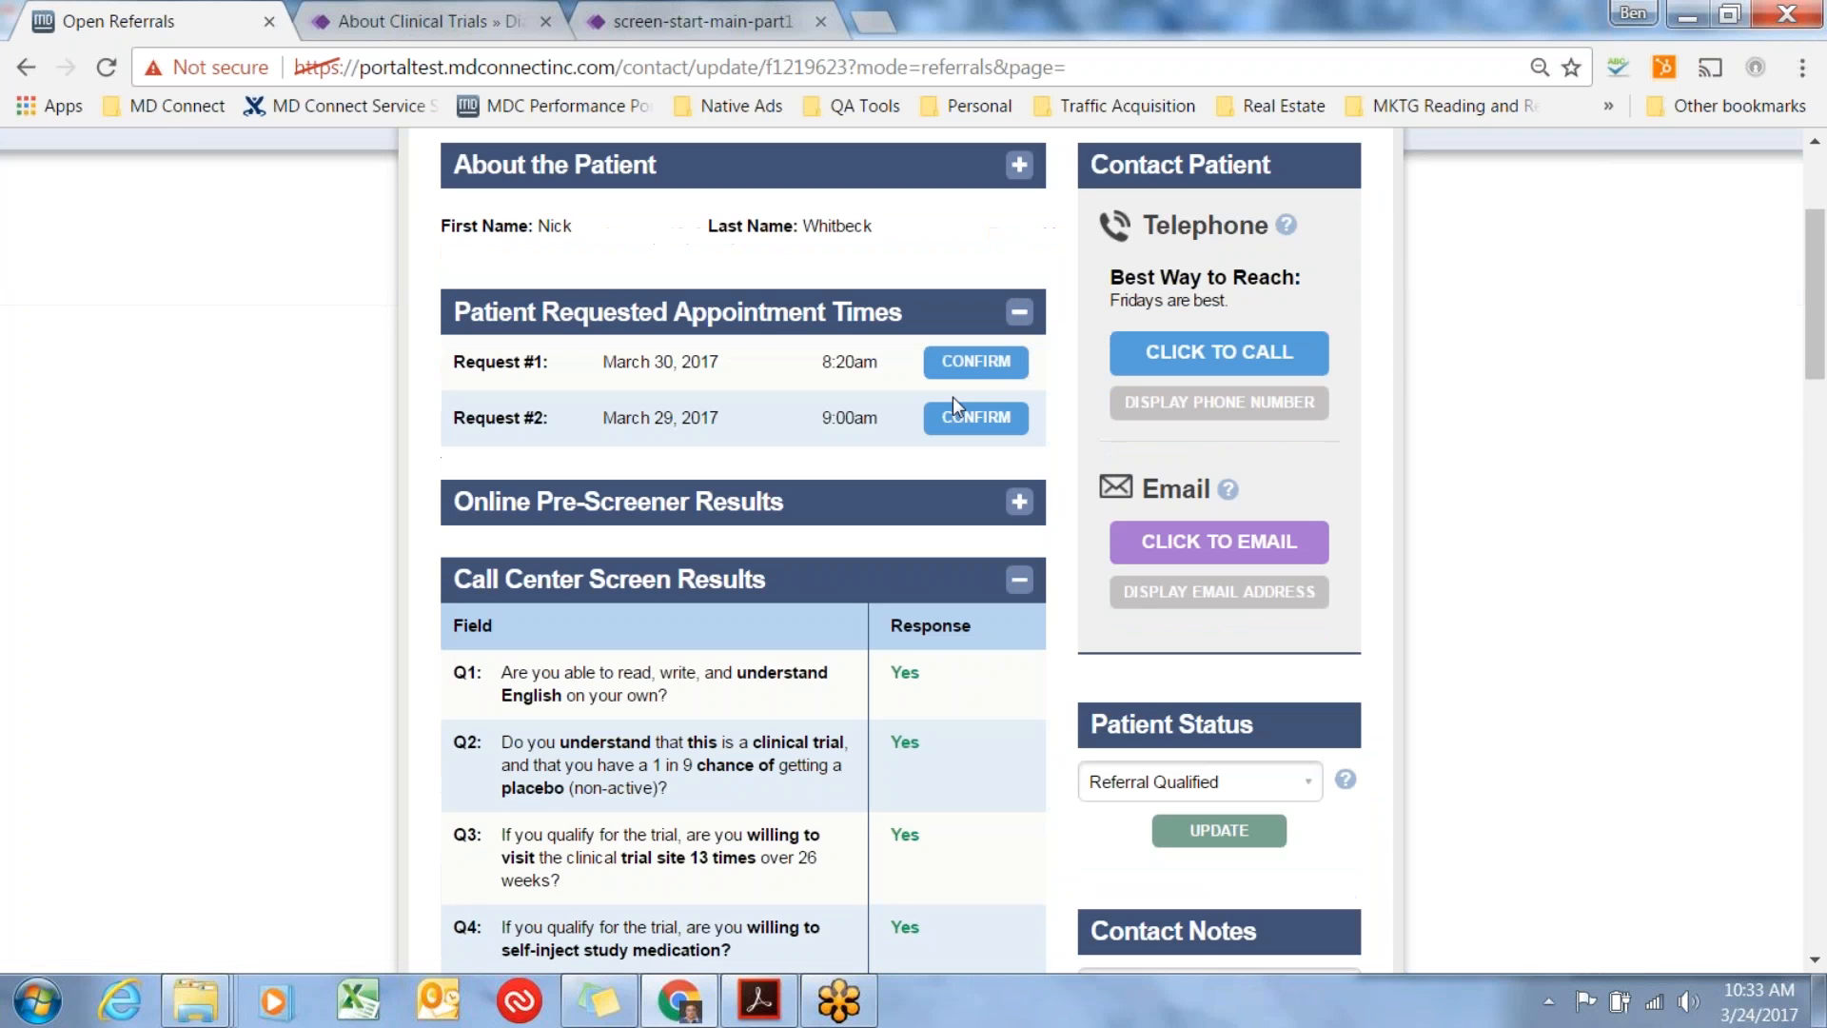
click(1016, 502)
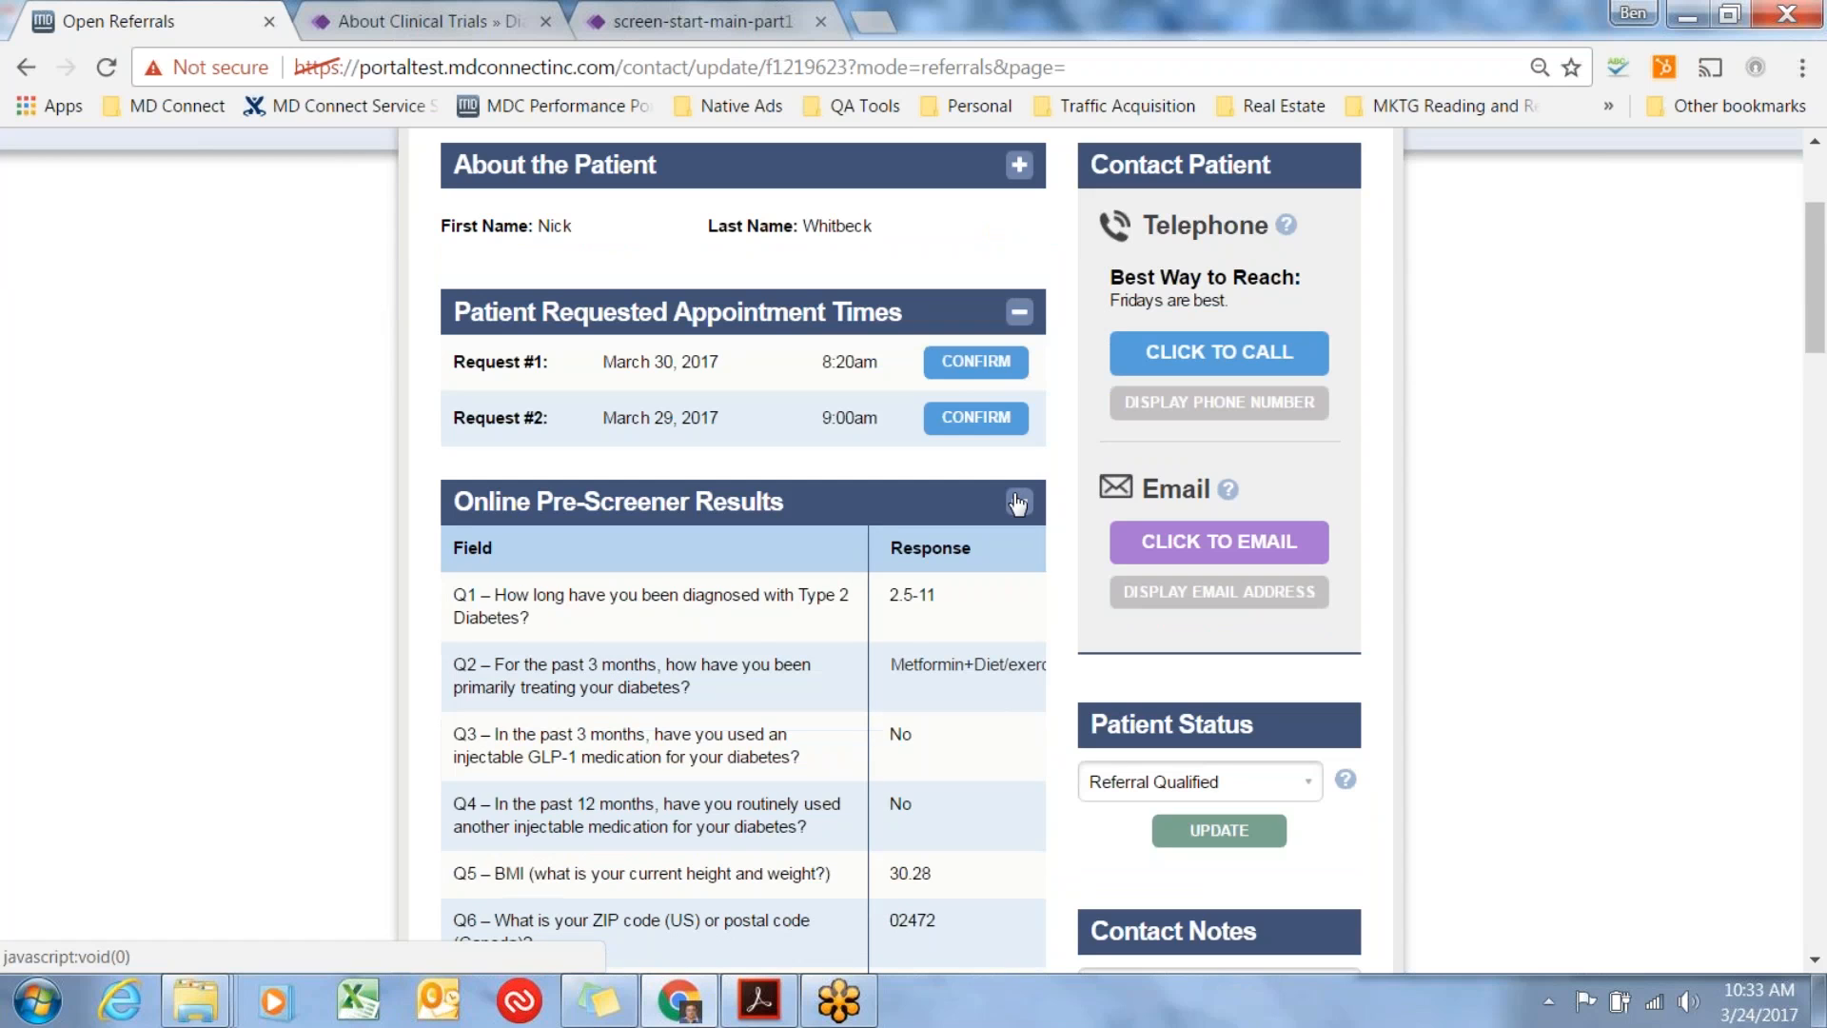
click(1017, 502)
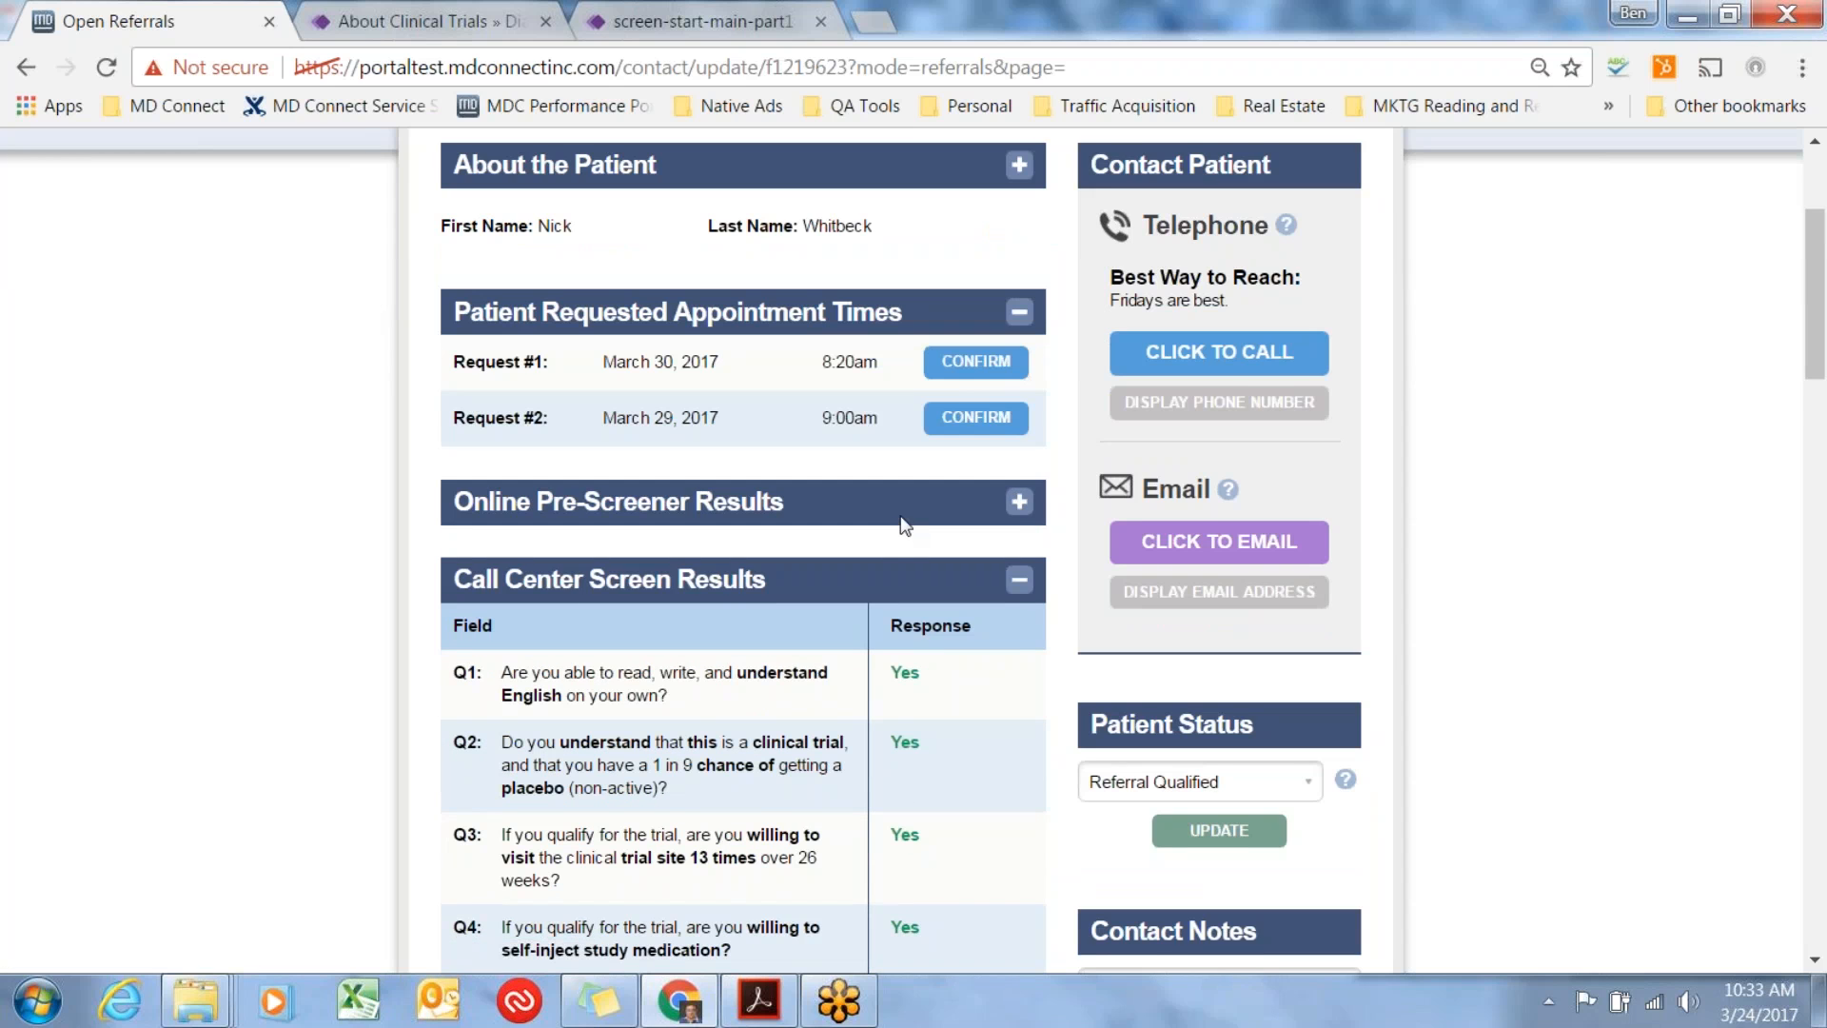
Review the questions and responses in the Call Center Screen Results, down to the current medications and status.
scroll(897, 521, down, 3)
scroll(729, 455, down, 2)
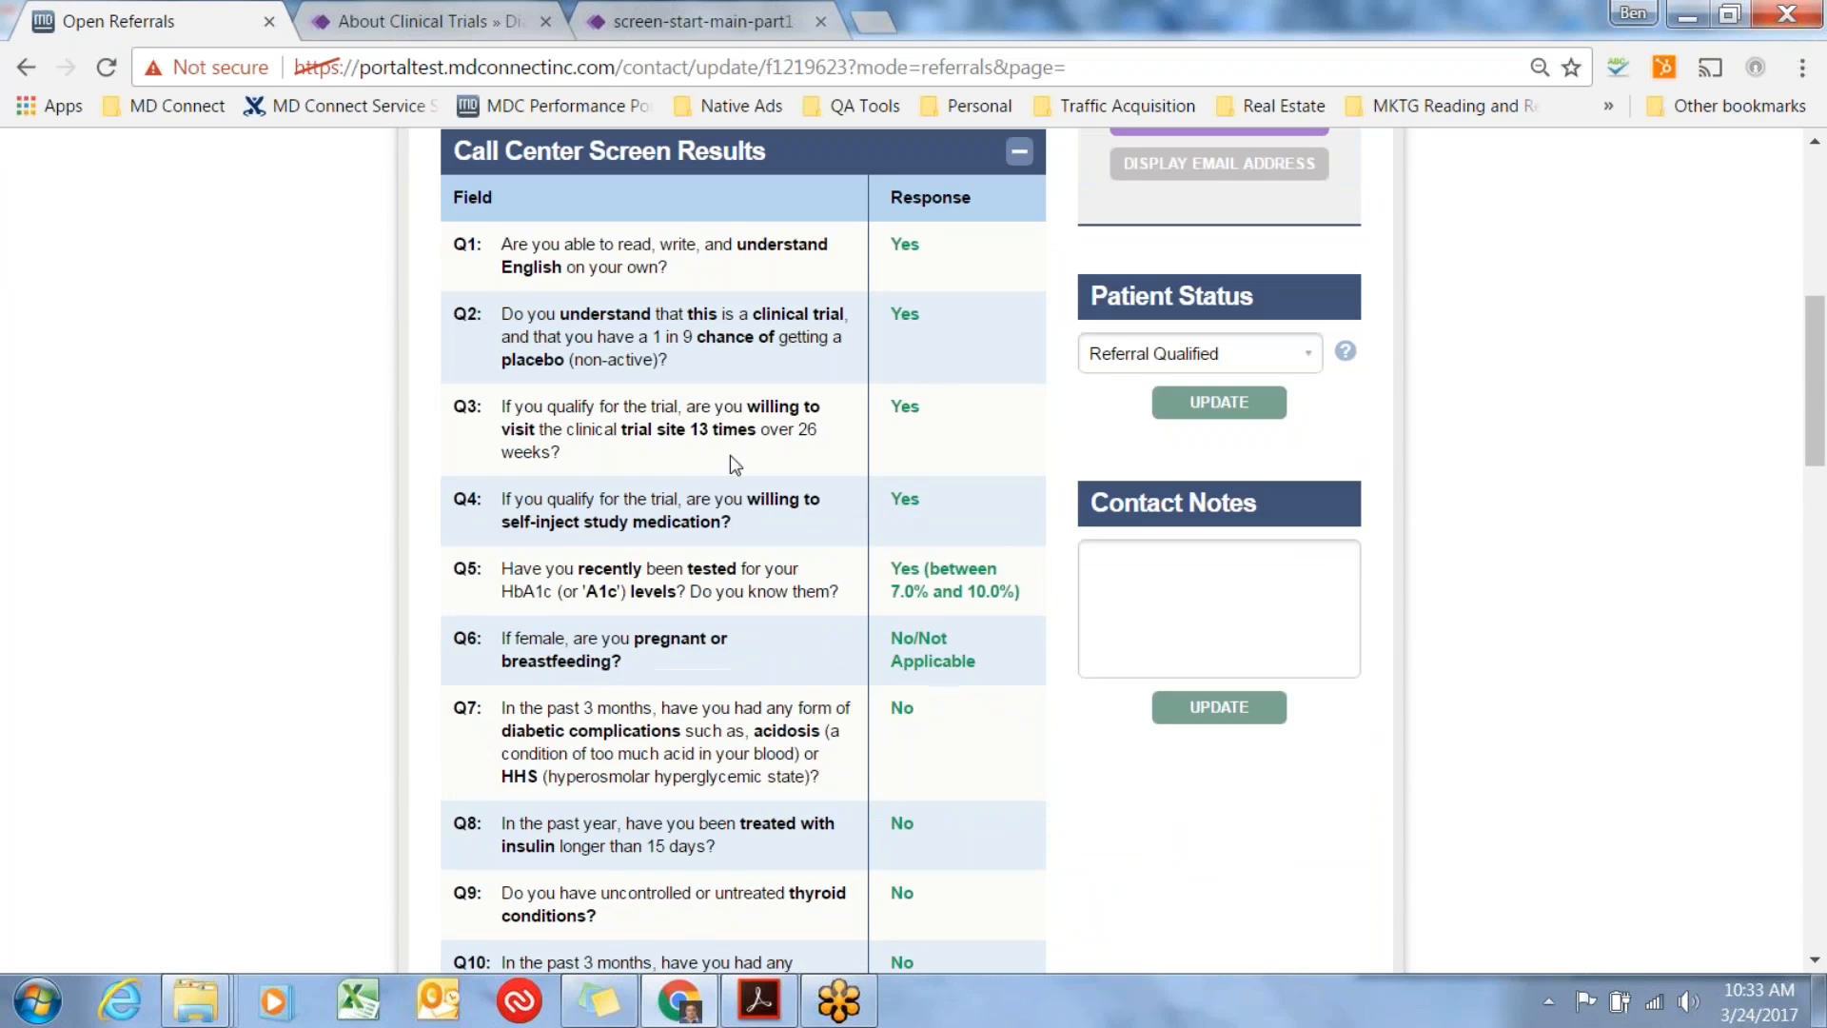
scroll(705, 457, down, 2)
scroll(723, 550, down, 5)
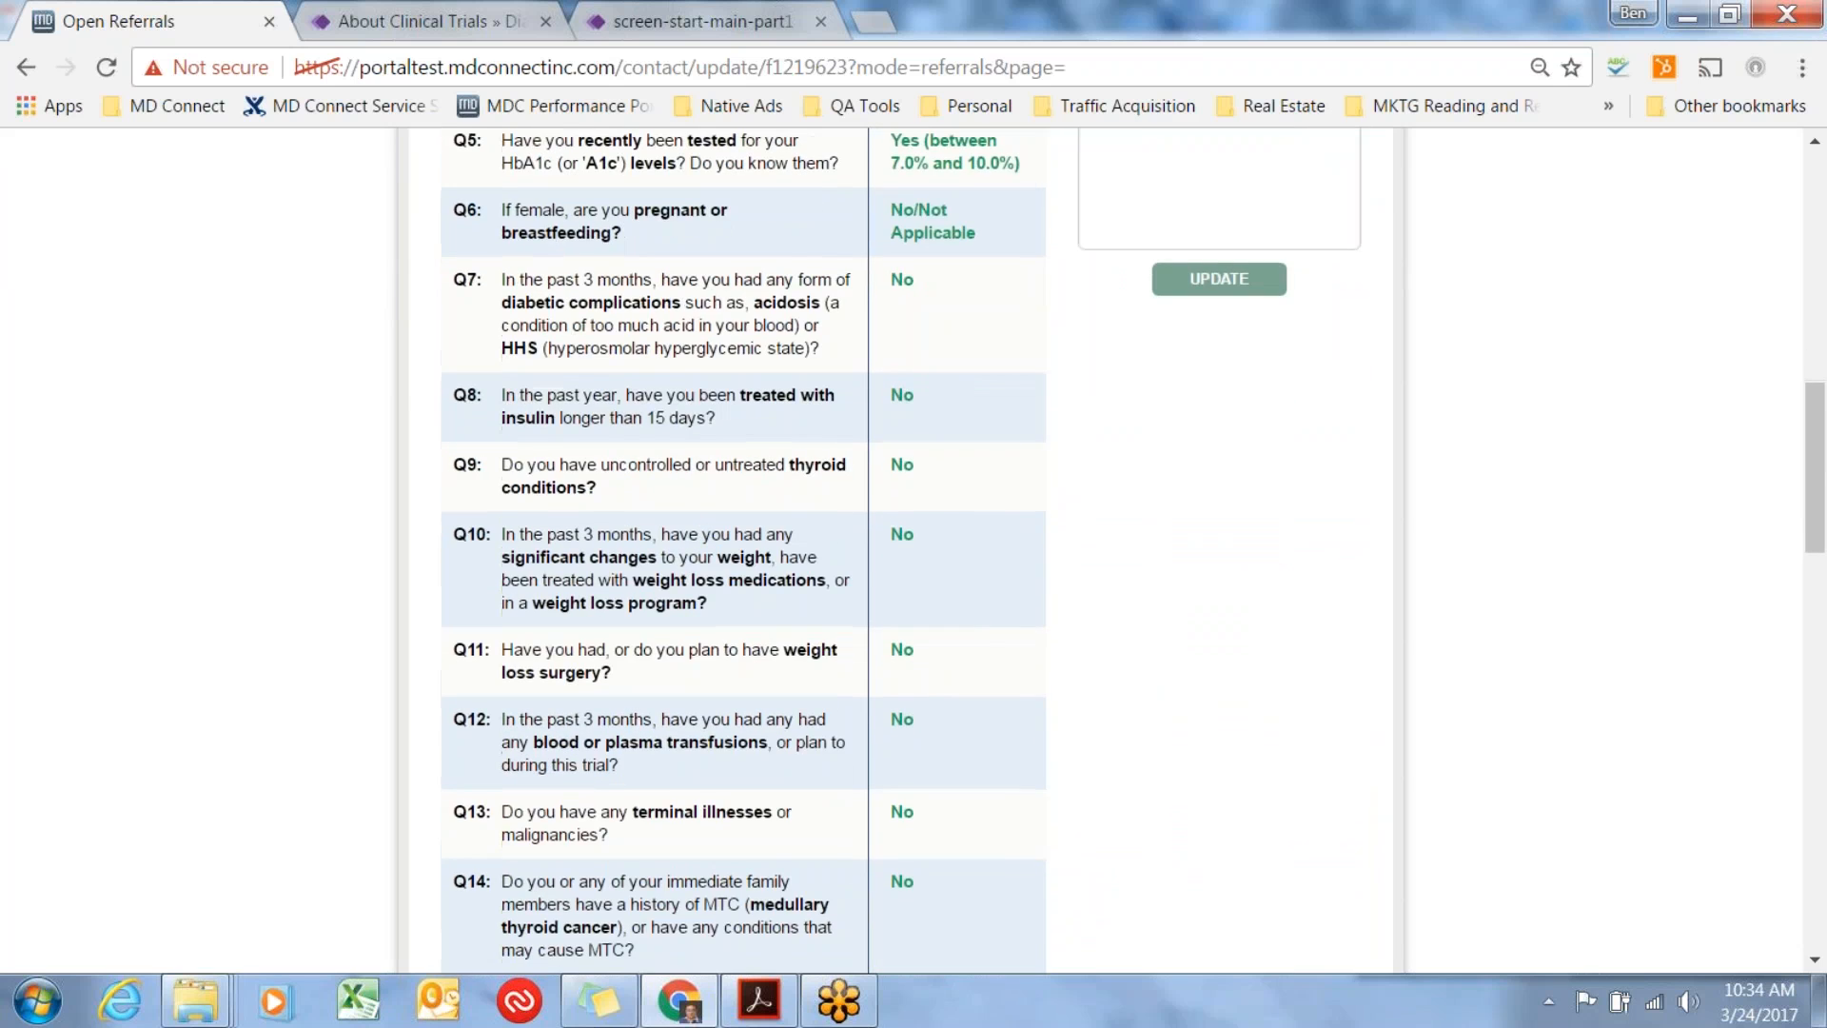
scroll(723, 550, down, 3)
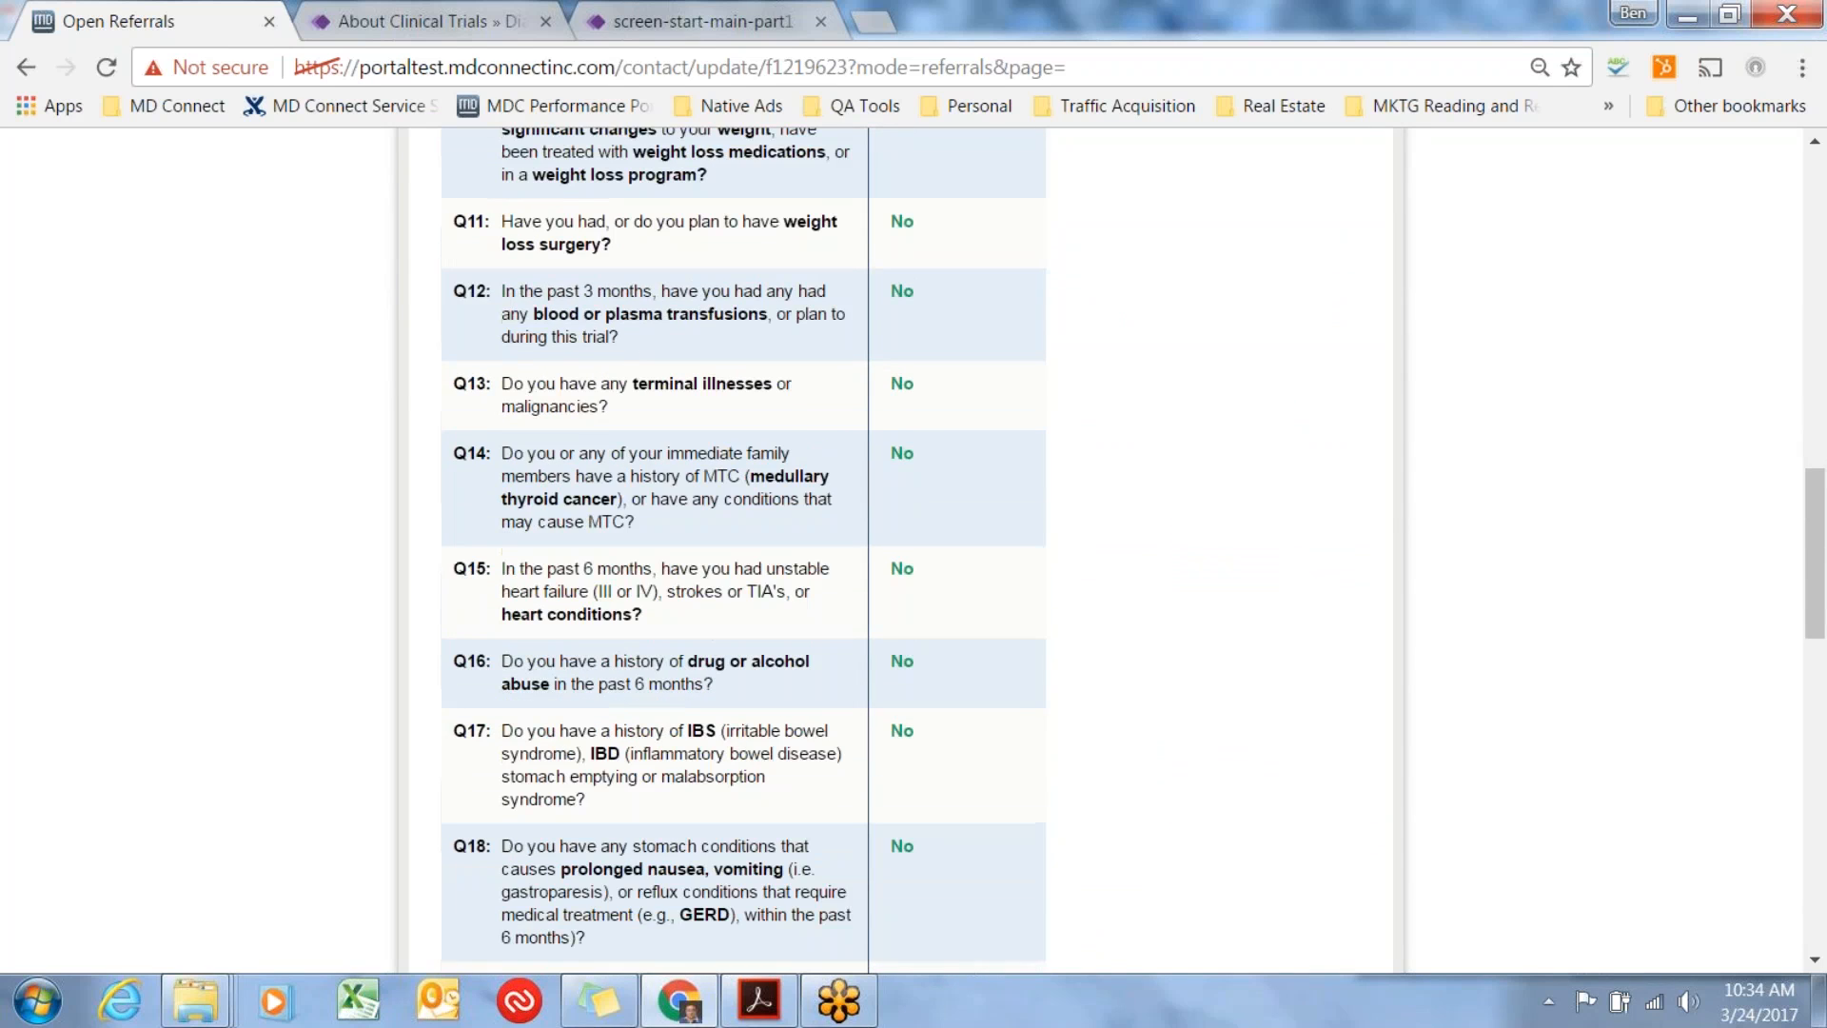
scroll(701, 445, down, 6)
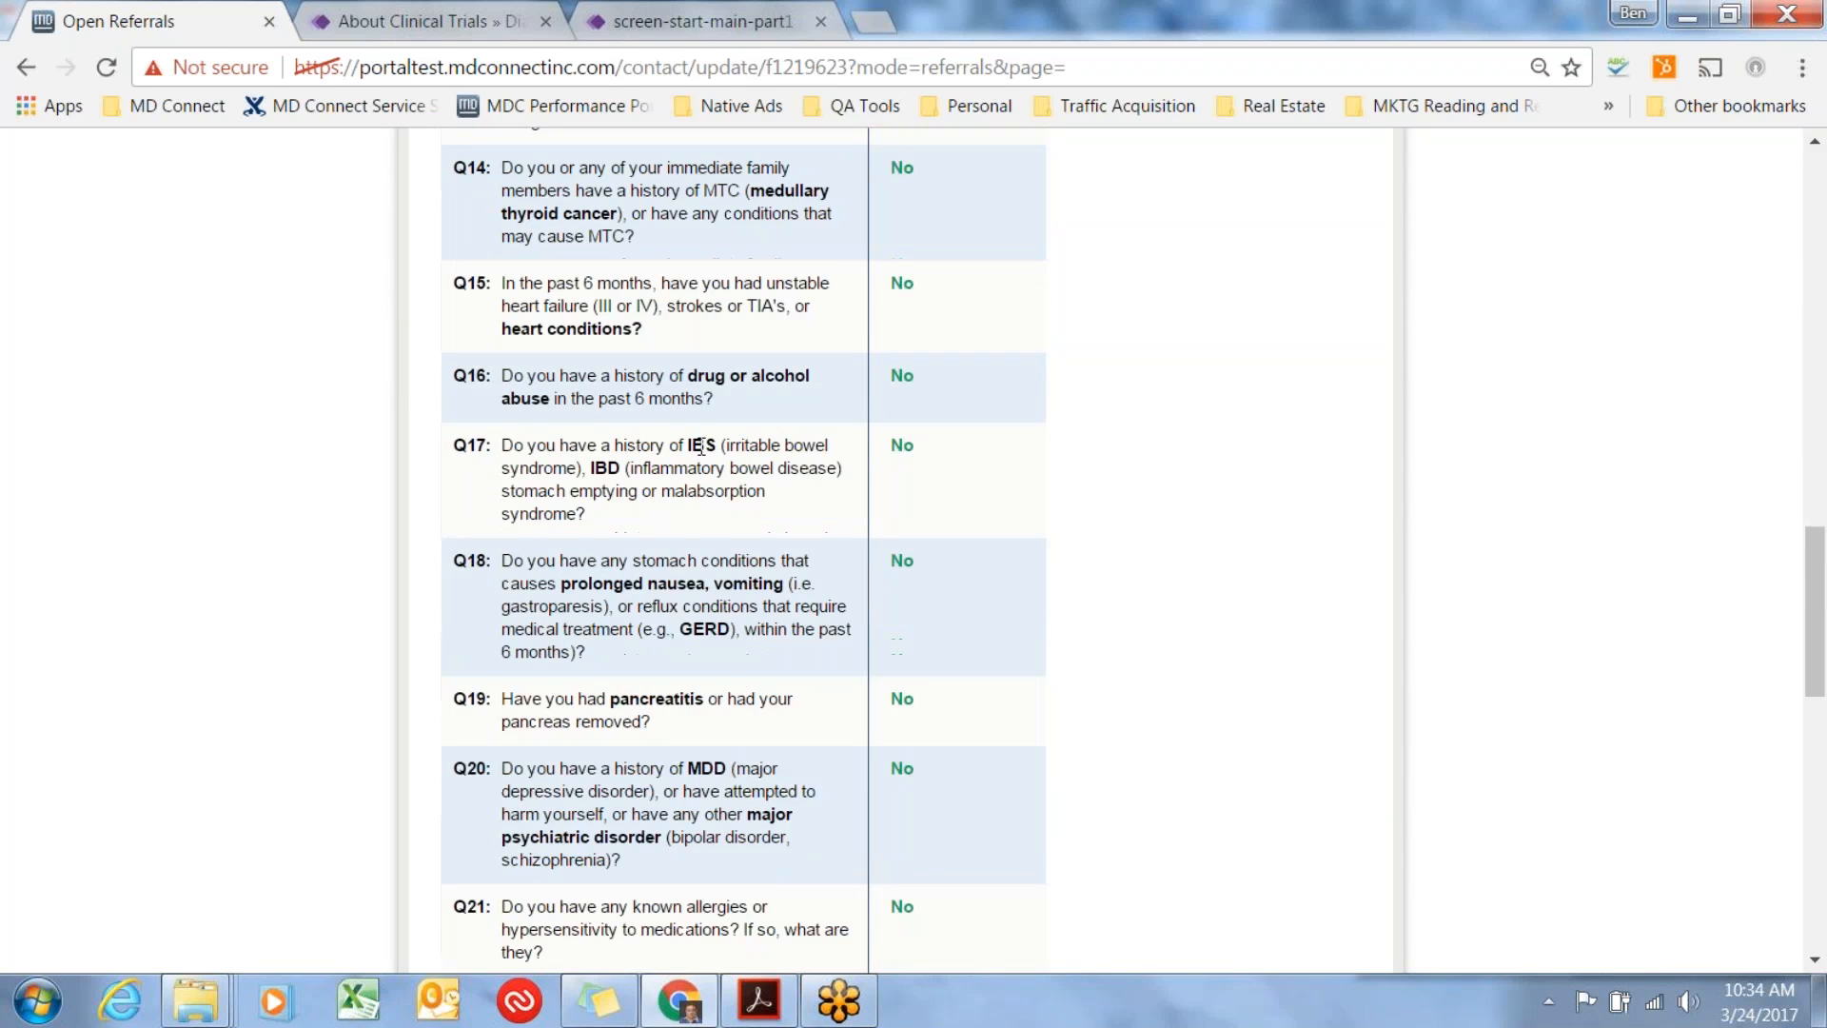
scroll(702, 445, down, 3)
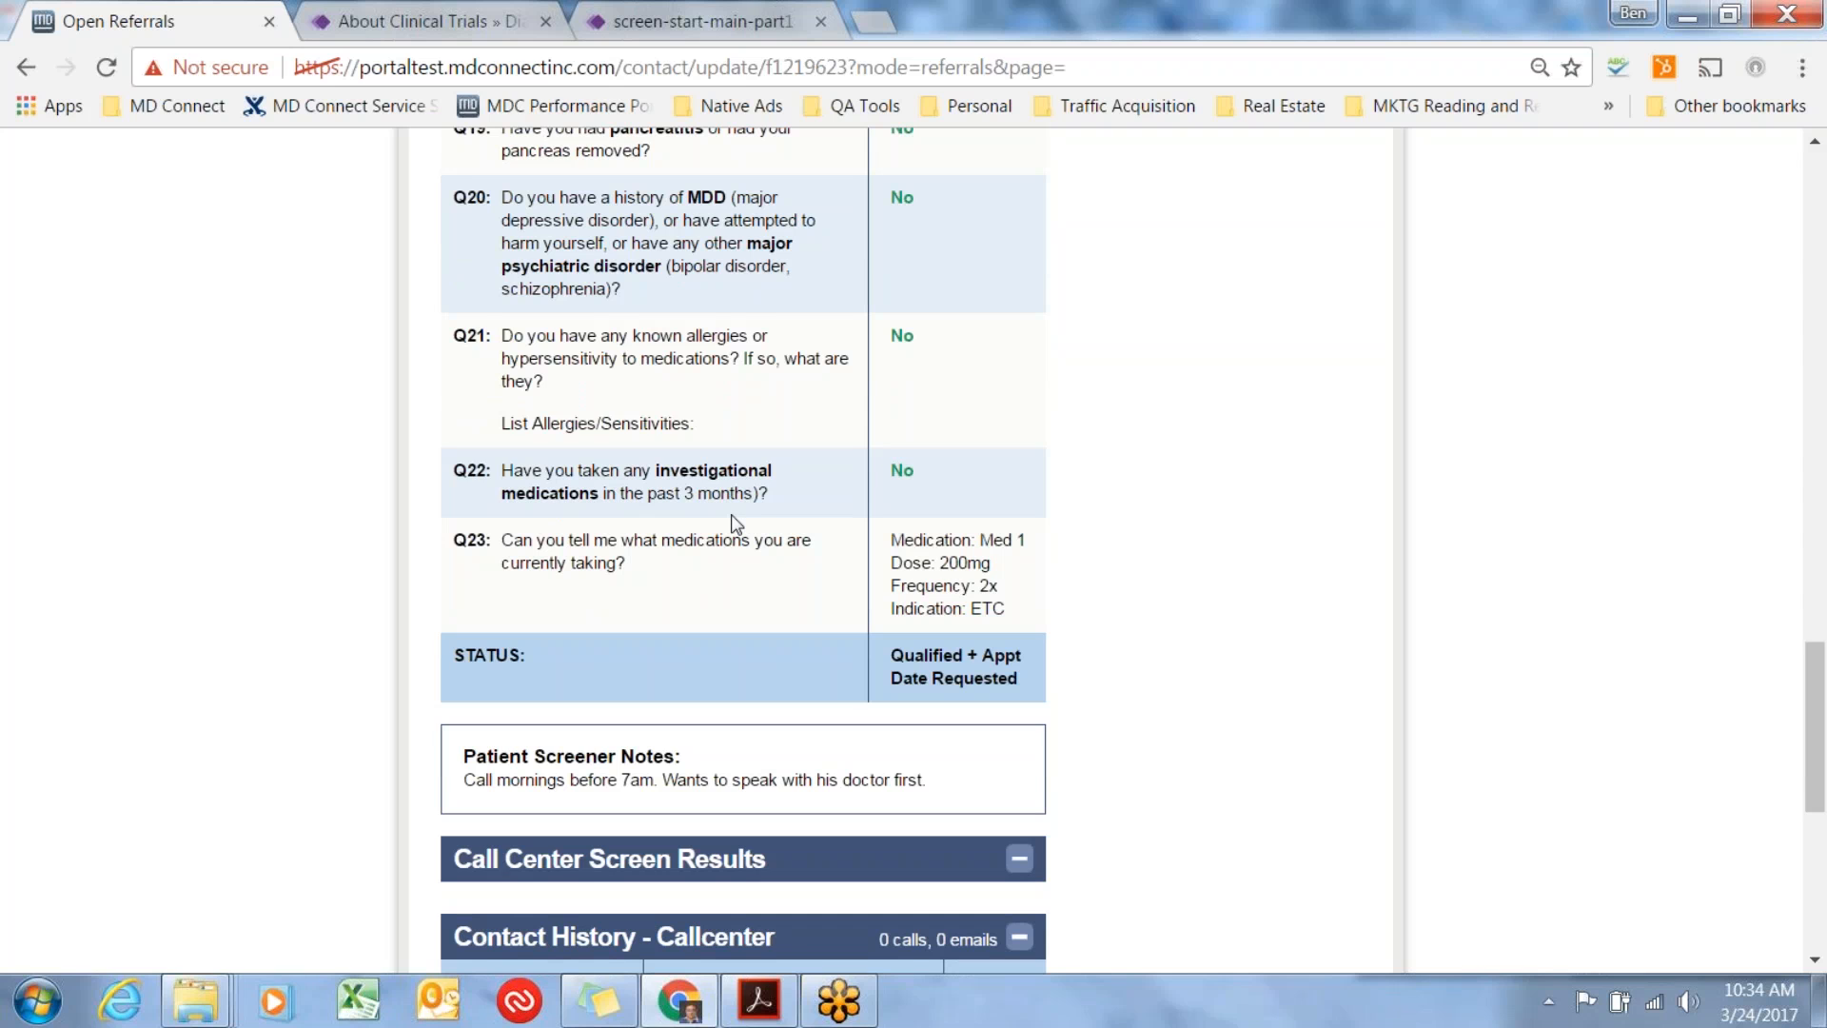
scroll(735, 521, up, 8)
scroll(735, 517, up, 3)
scroll(734, 514, up, 8)
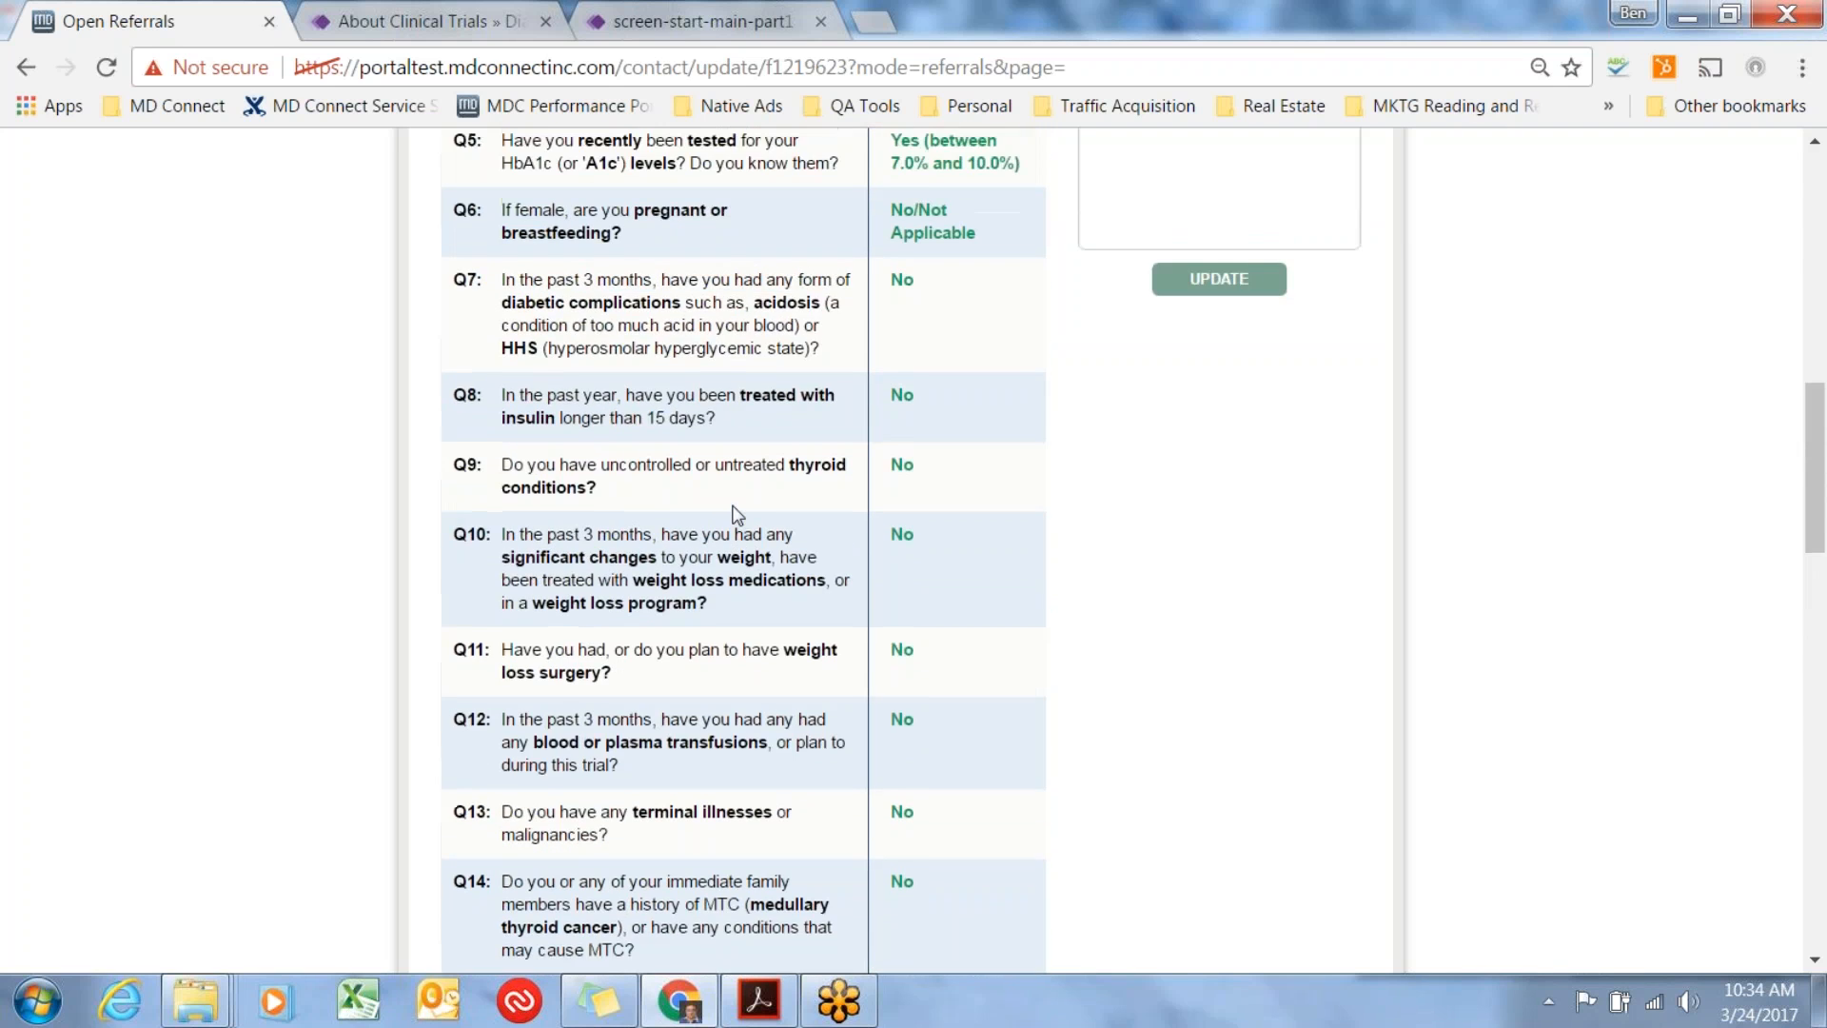
Read the Patient Screener Notes below the call center screening questions.
scroll(733, 497, down, 14)
scroll(733, 490, down, 6)
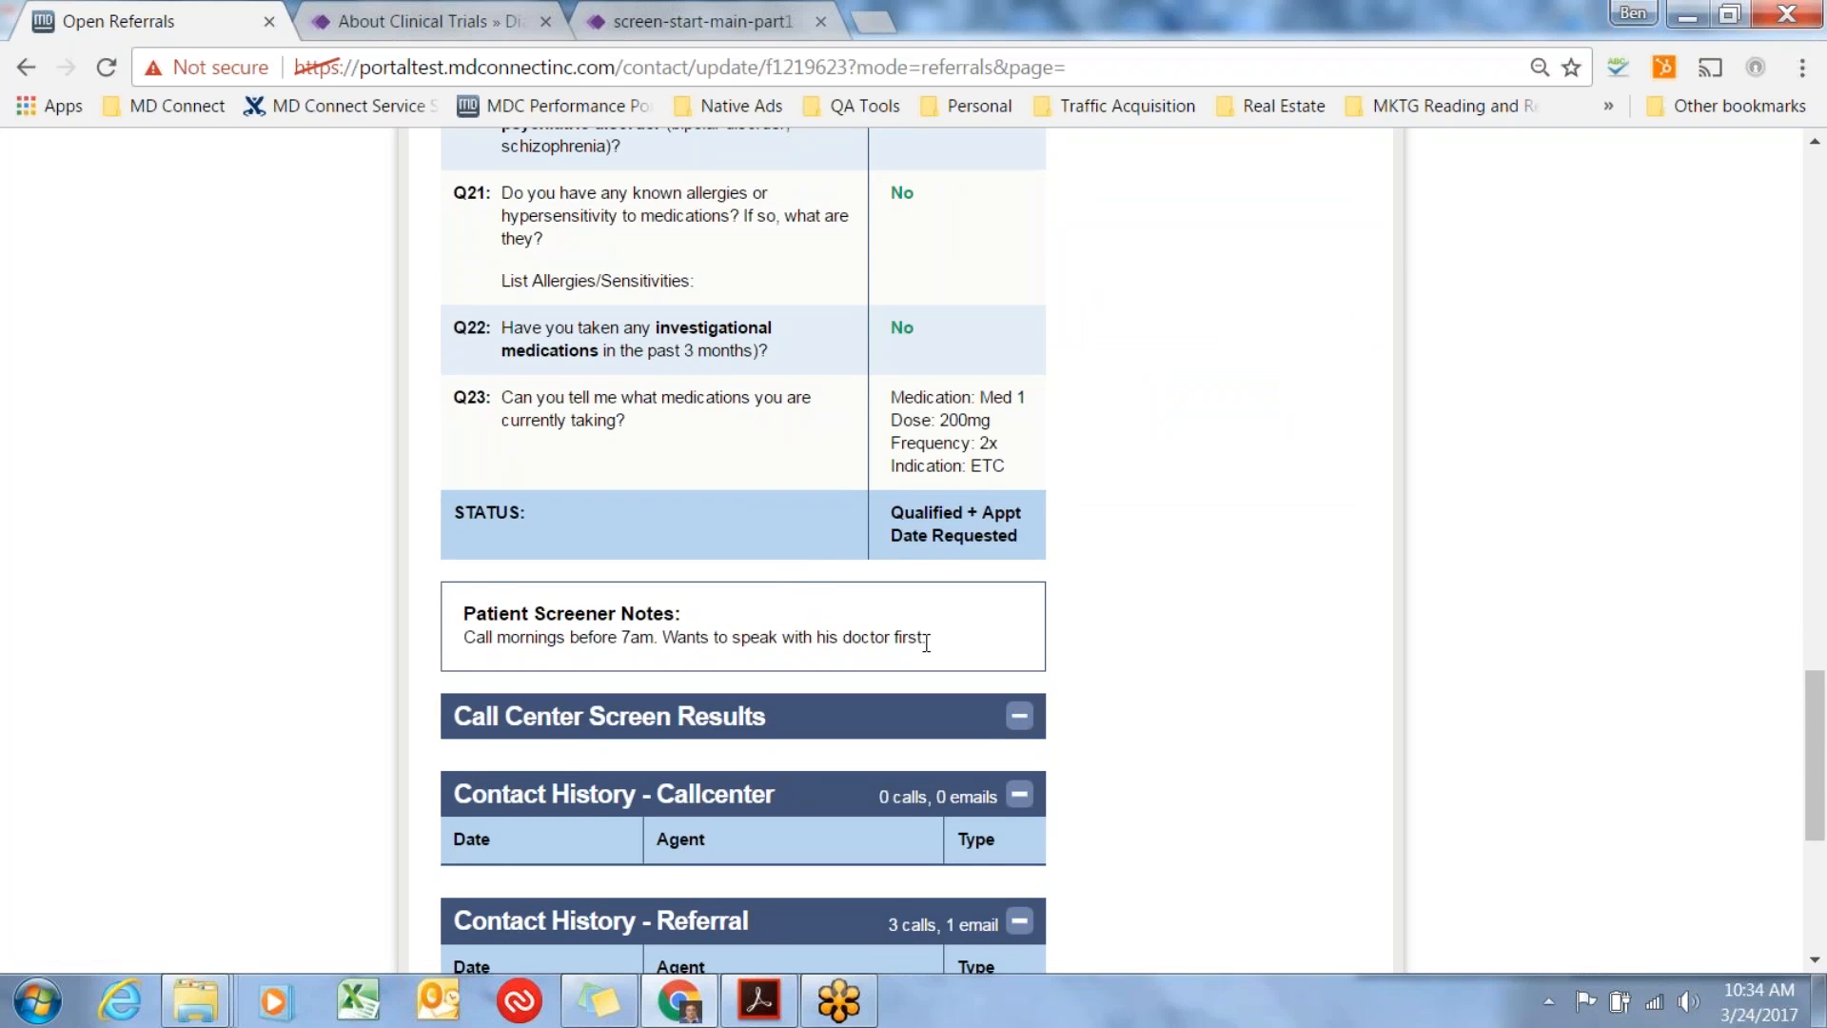
drag(928, 638, 451, 623)
click(871, 620)
Collapse the Call Center Screen Results in the patient record.
scroll(1125, 693, down, 5)
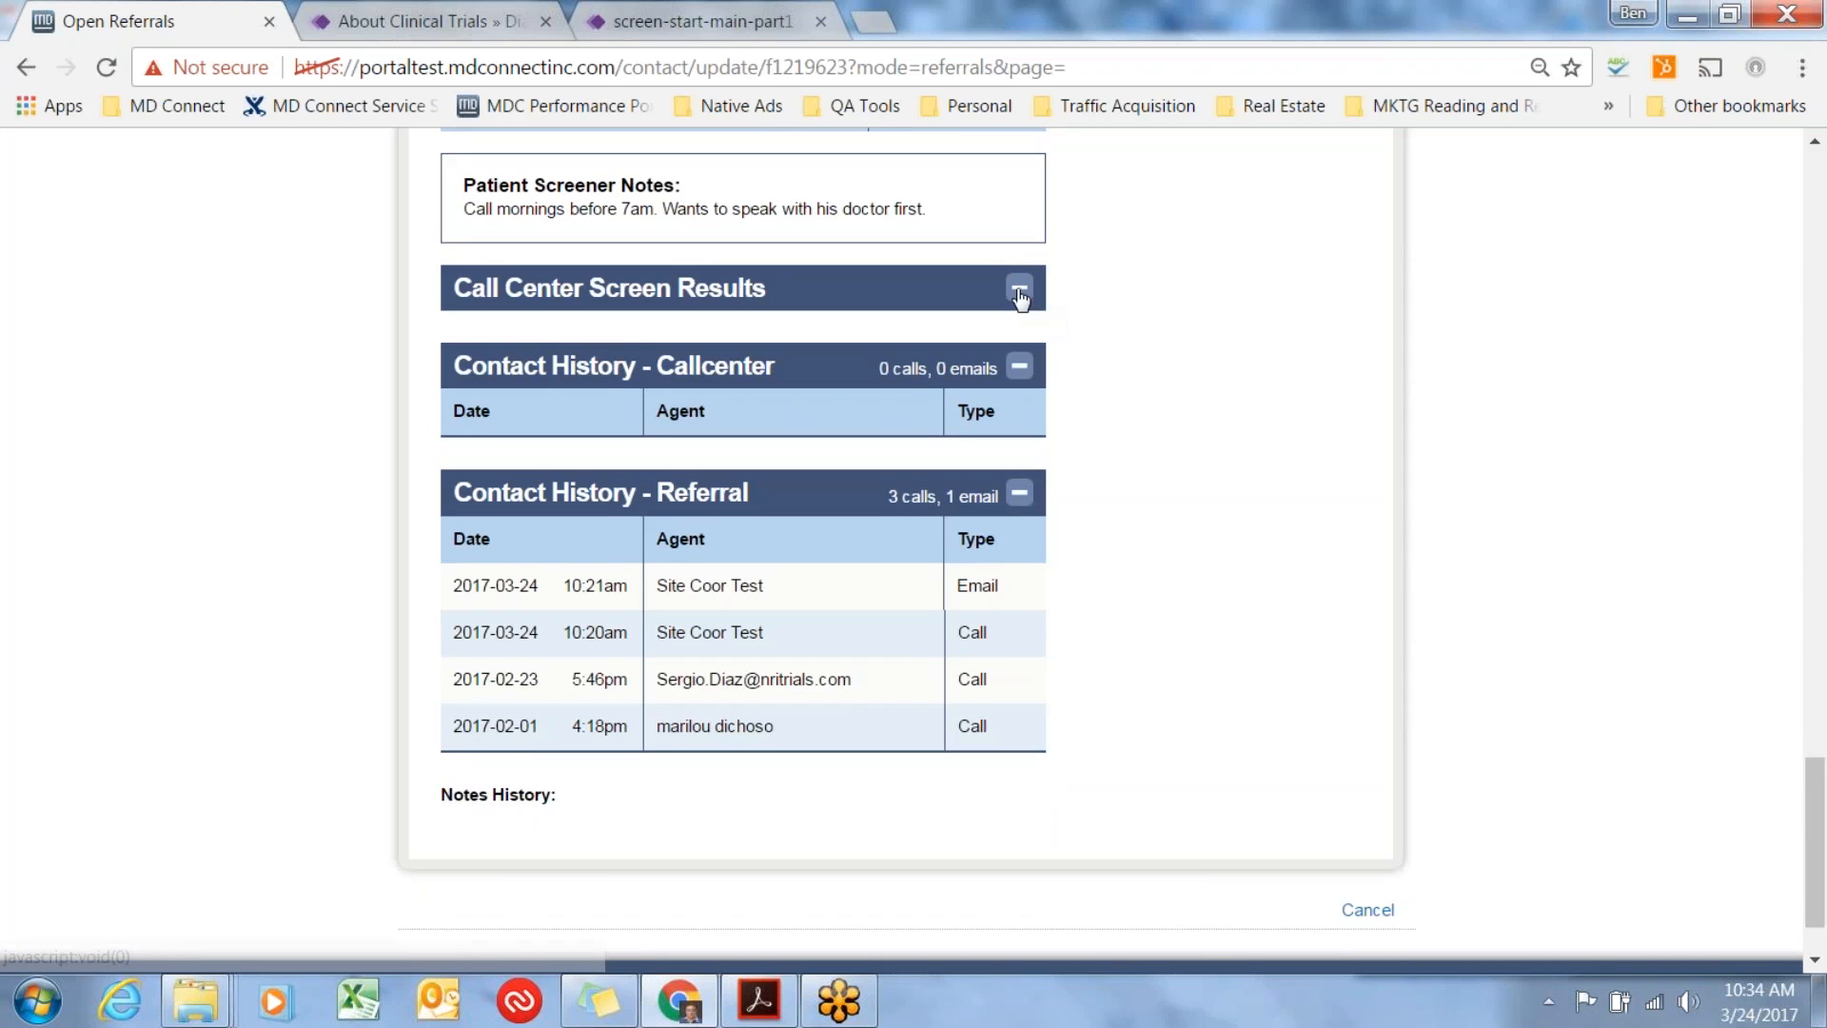
click(1018, 293)
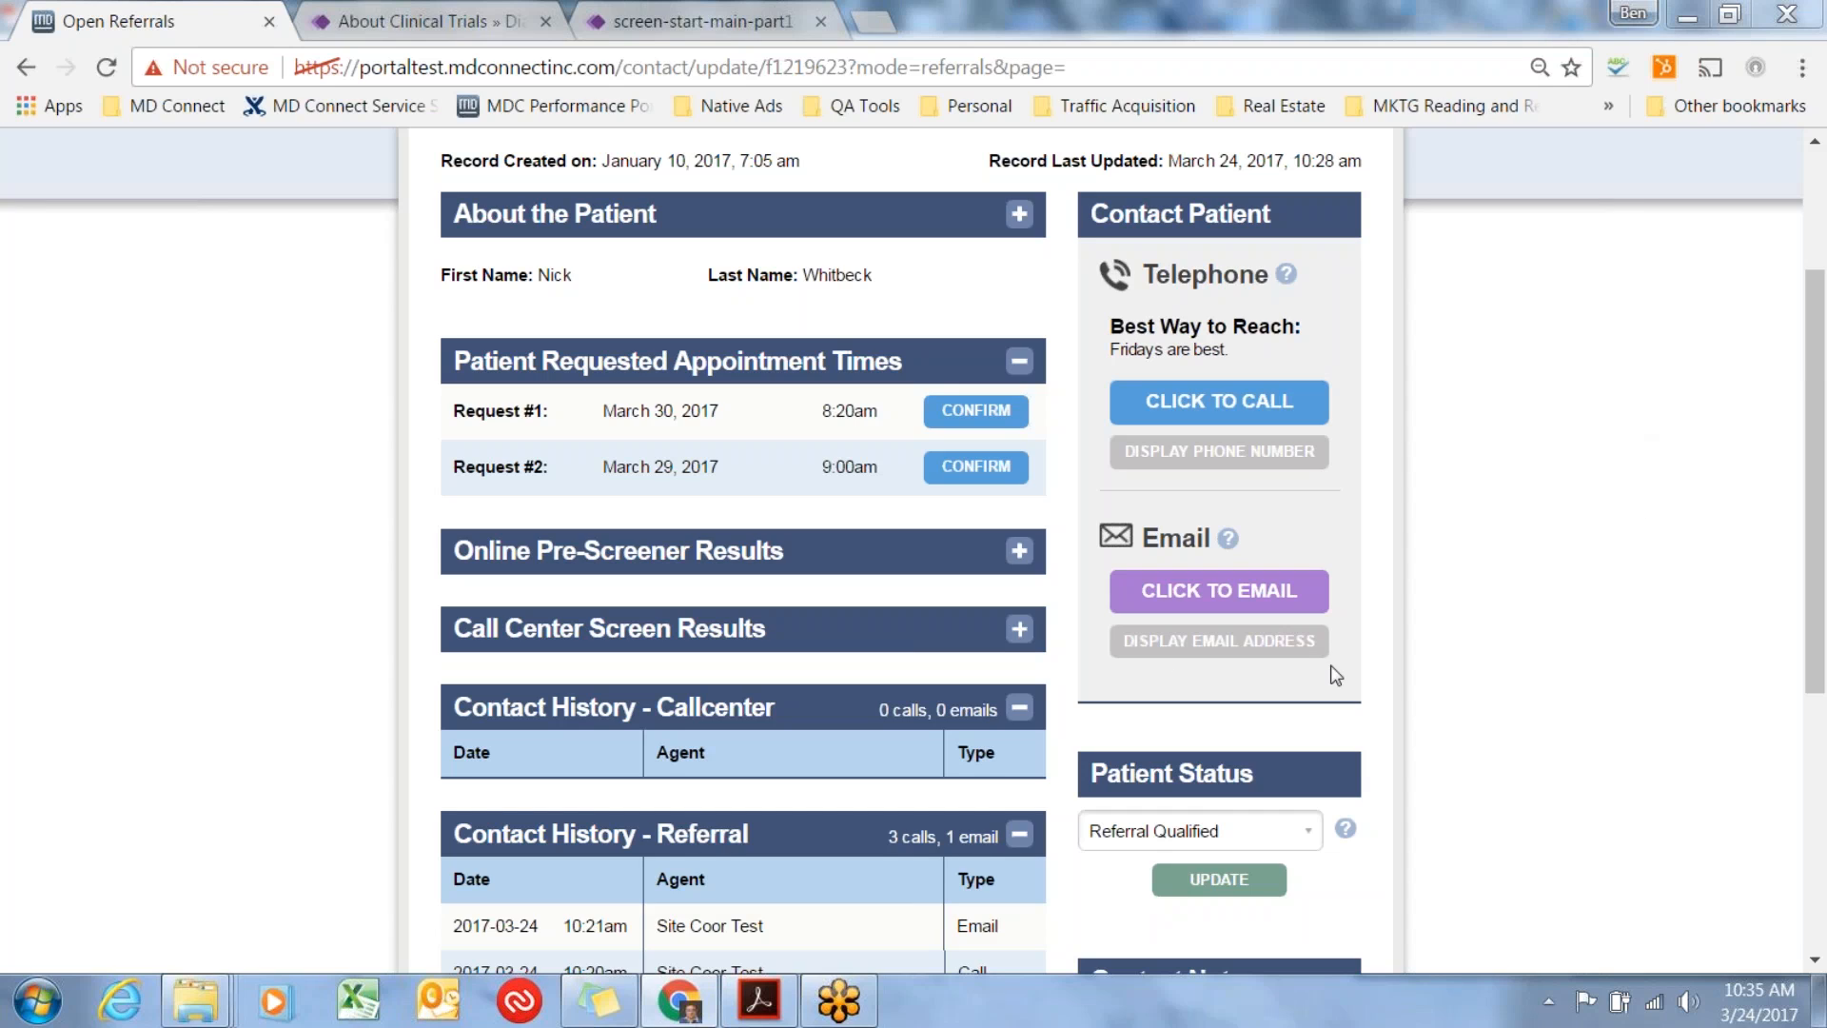
Display the patient's email address in the Contact Patient section.
click(1221, 641)
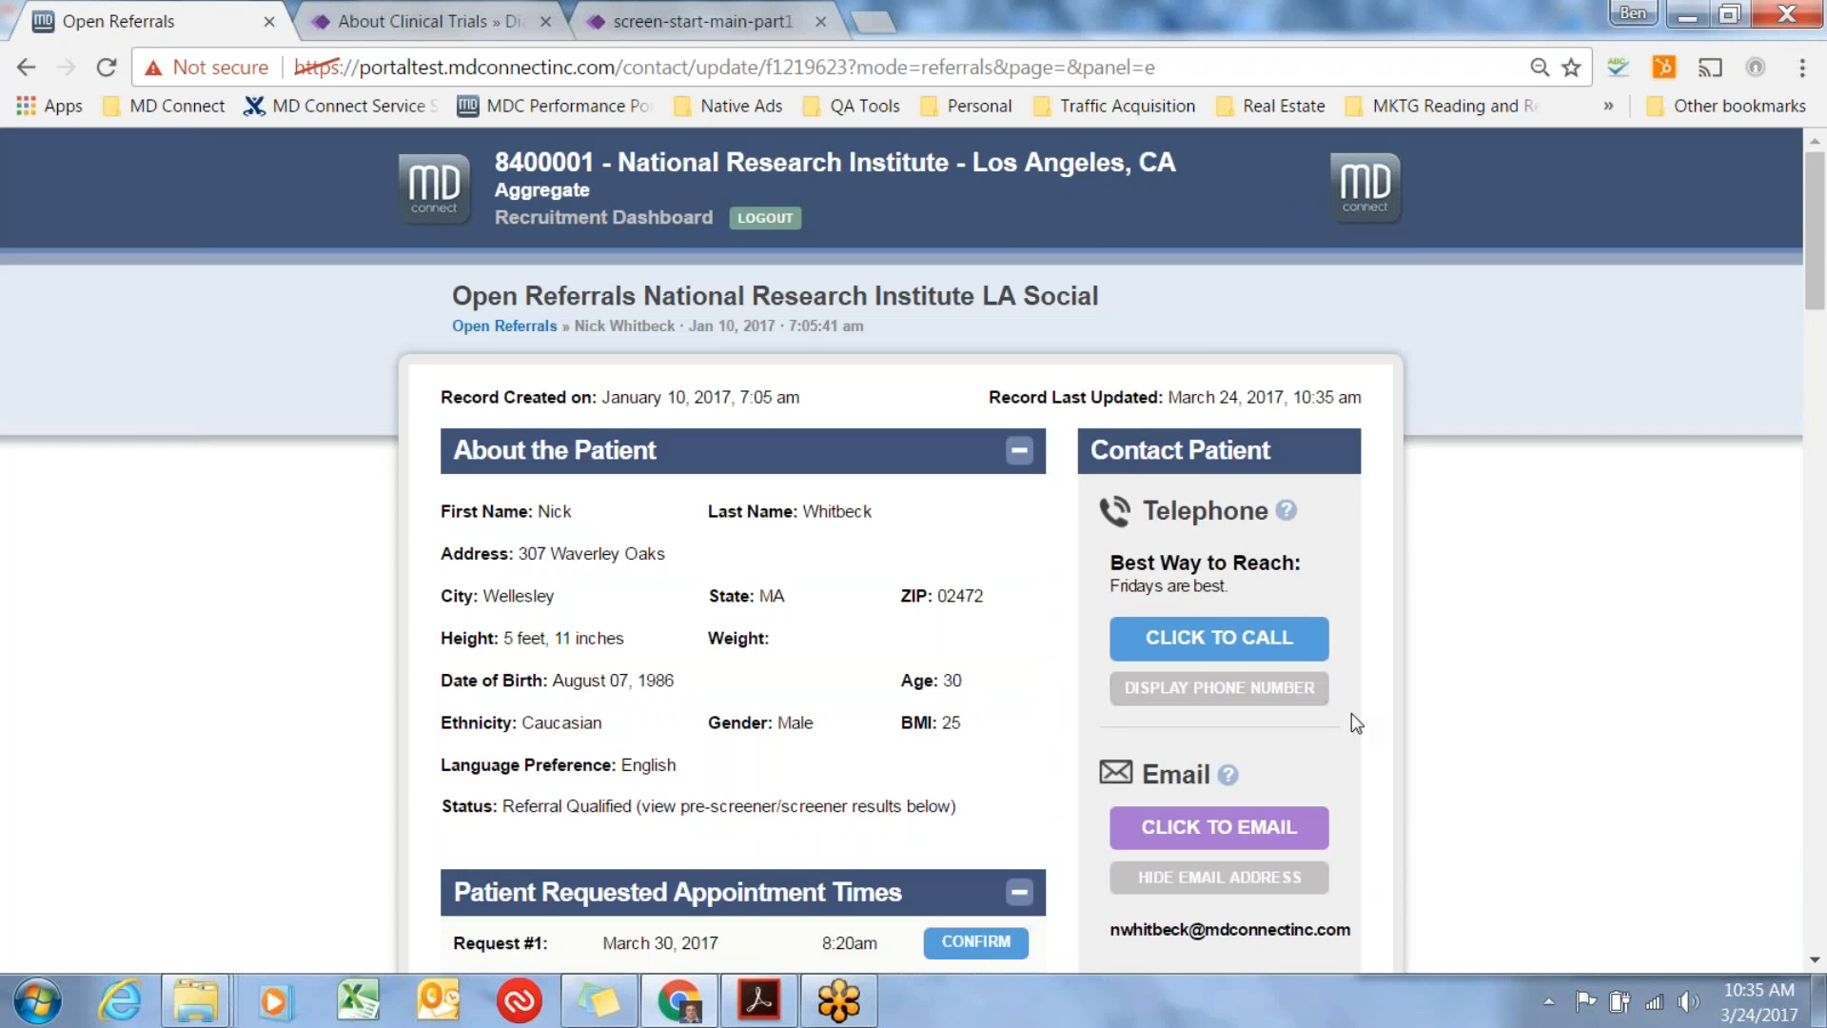
scroll(1351, 712, down, 3)
click(1220, 592)
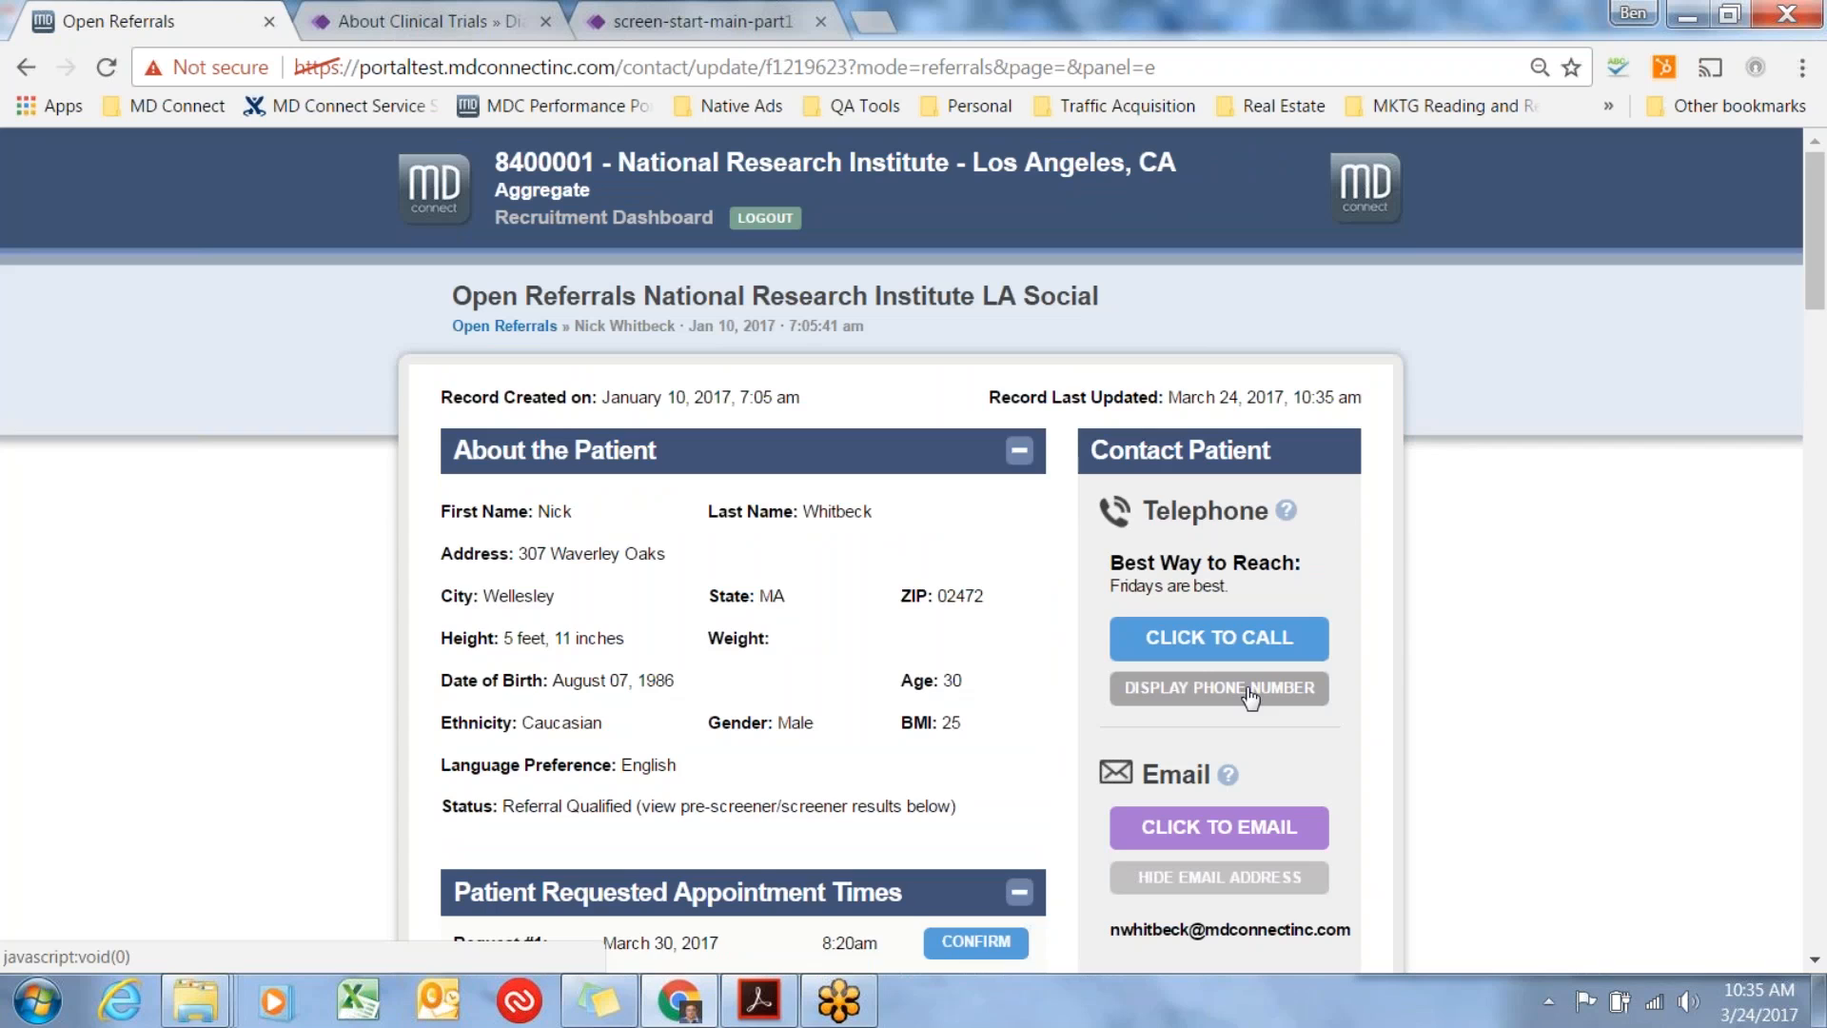
Display the patient's phone numbers in the Contact Patient section.
click(1249, 697)
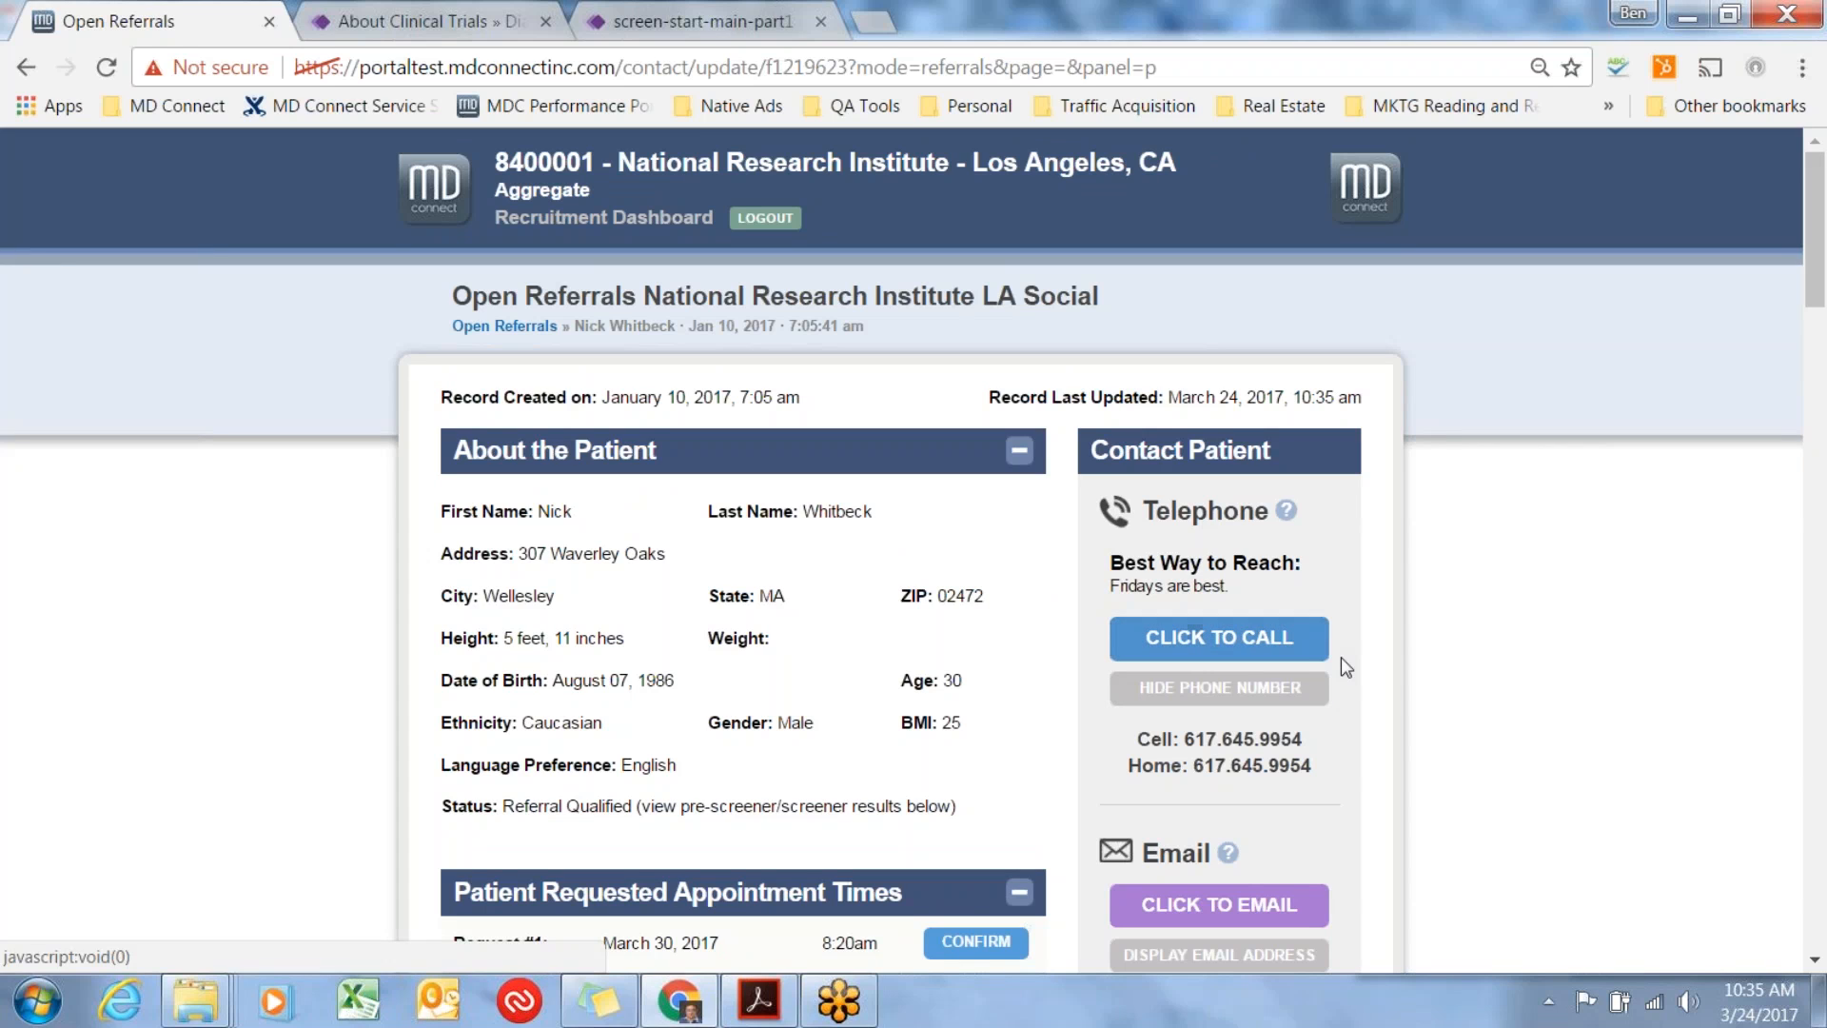
Open the click-to-call form and enter the caller's own telephone number from the saved suggestion.
click(1268, 645)
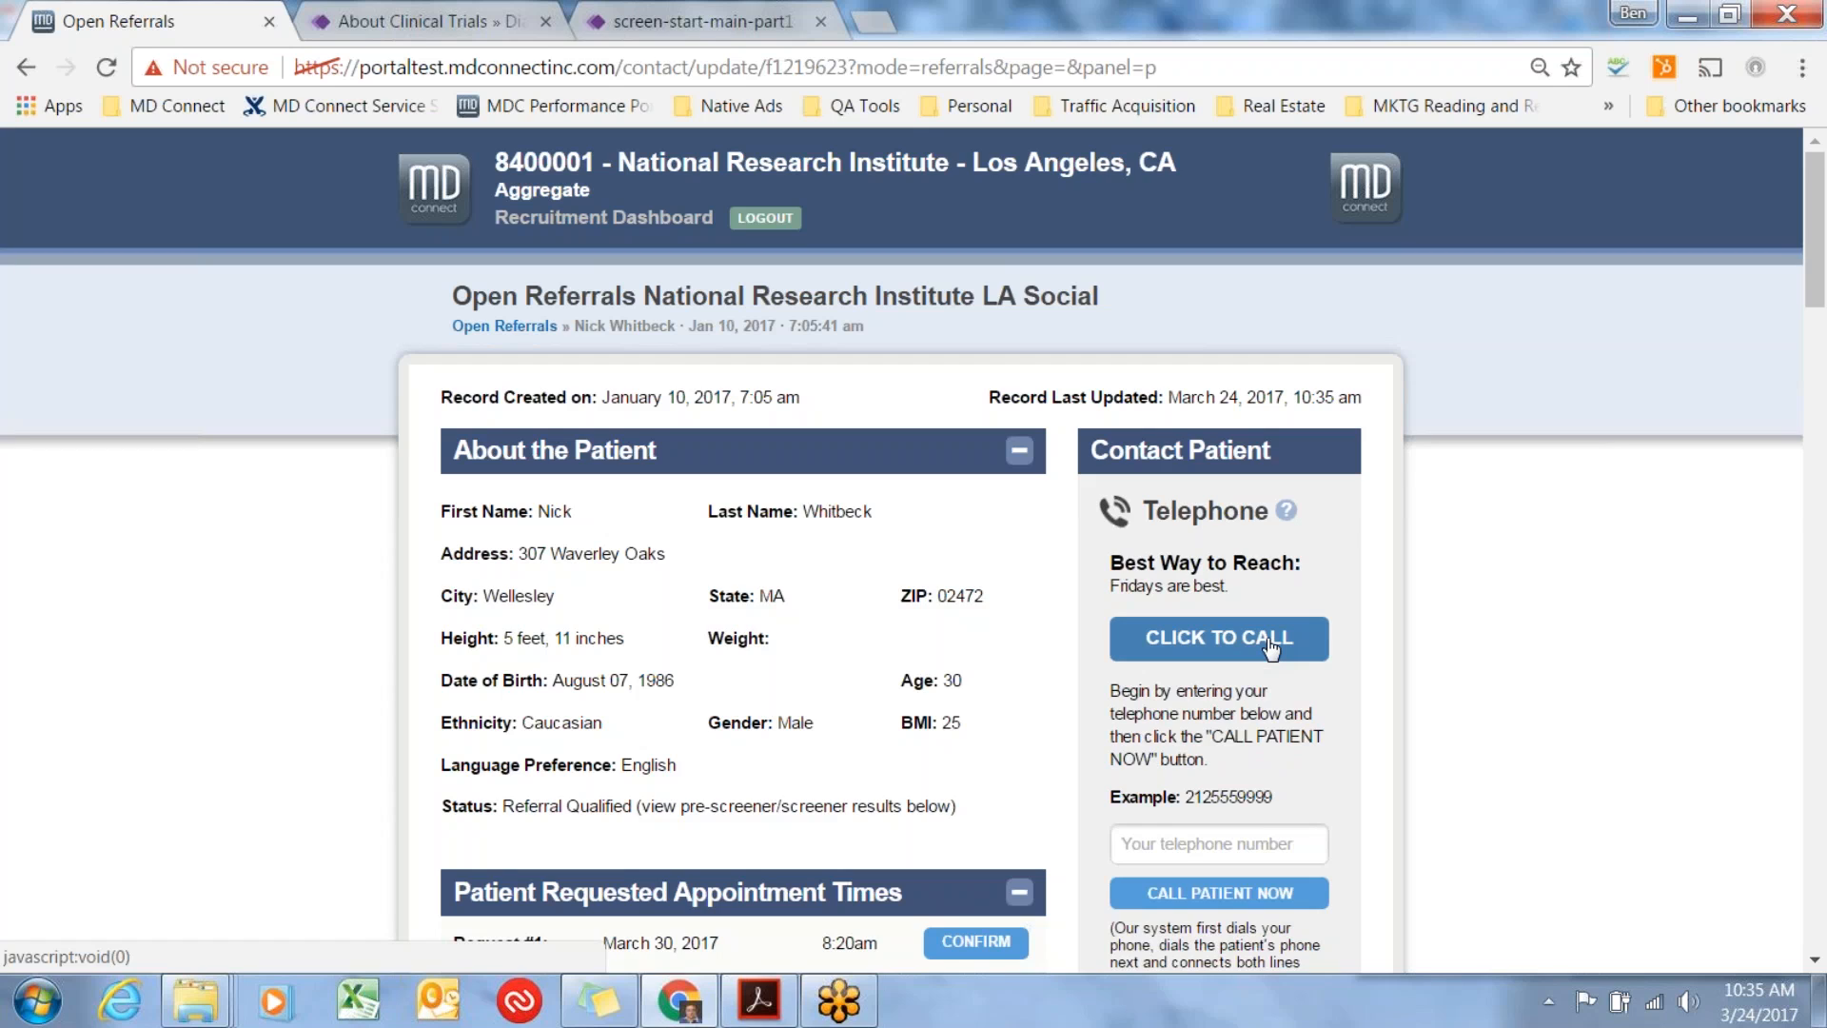
click(1185, 846)
text(61)
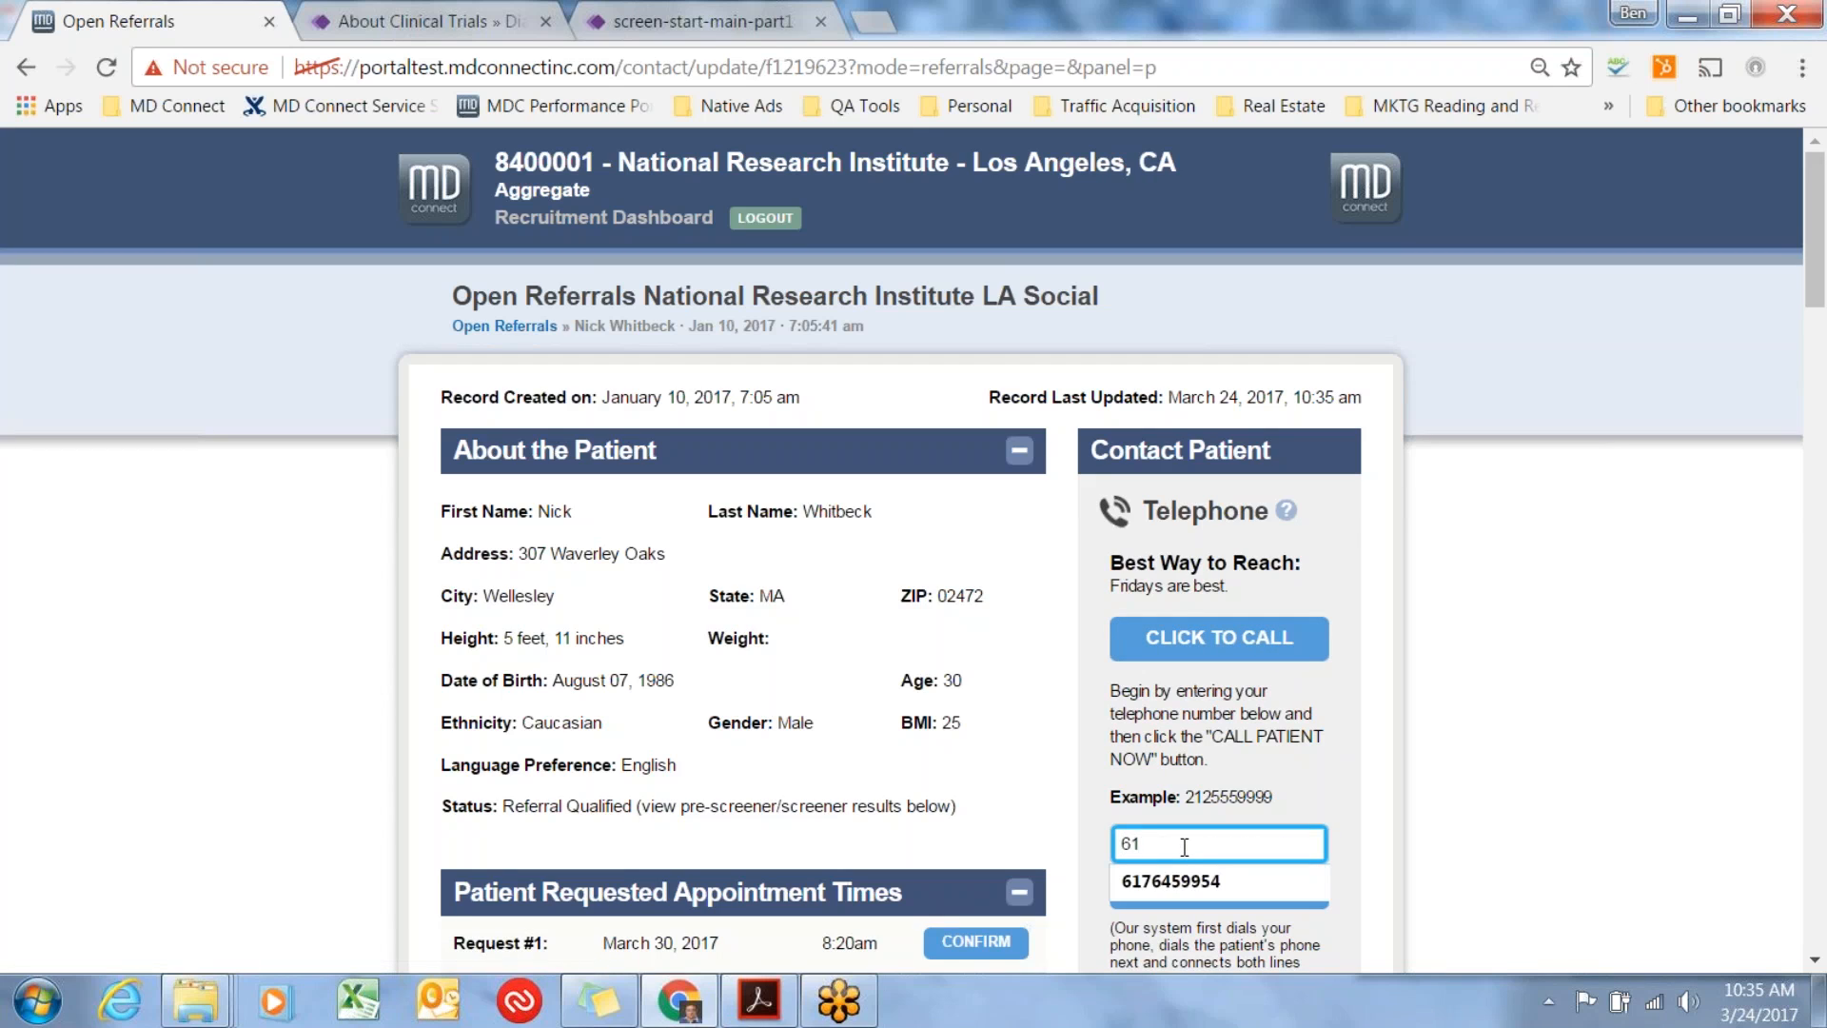
key(Down)
key(Return)
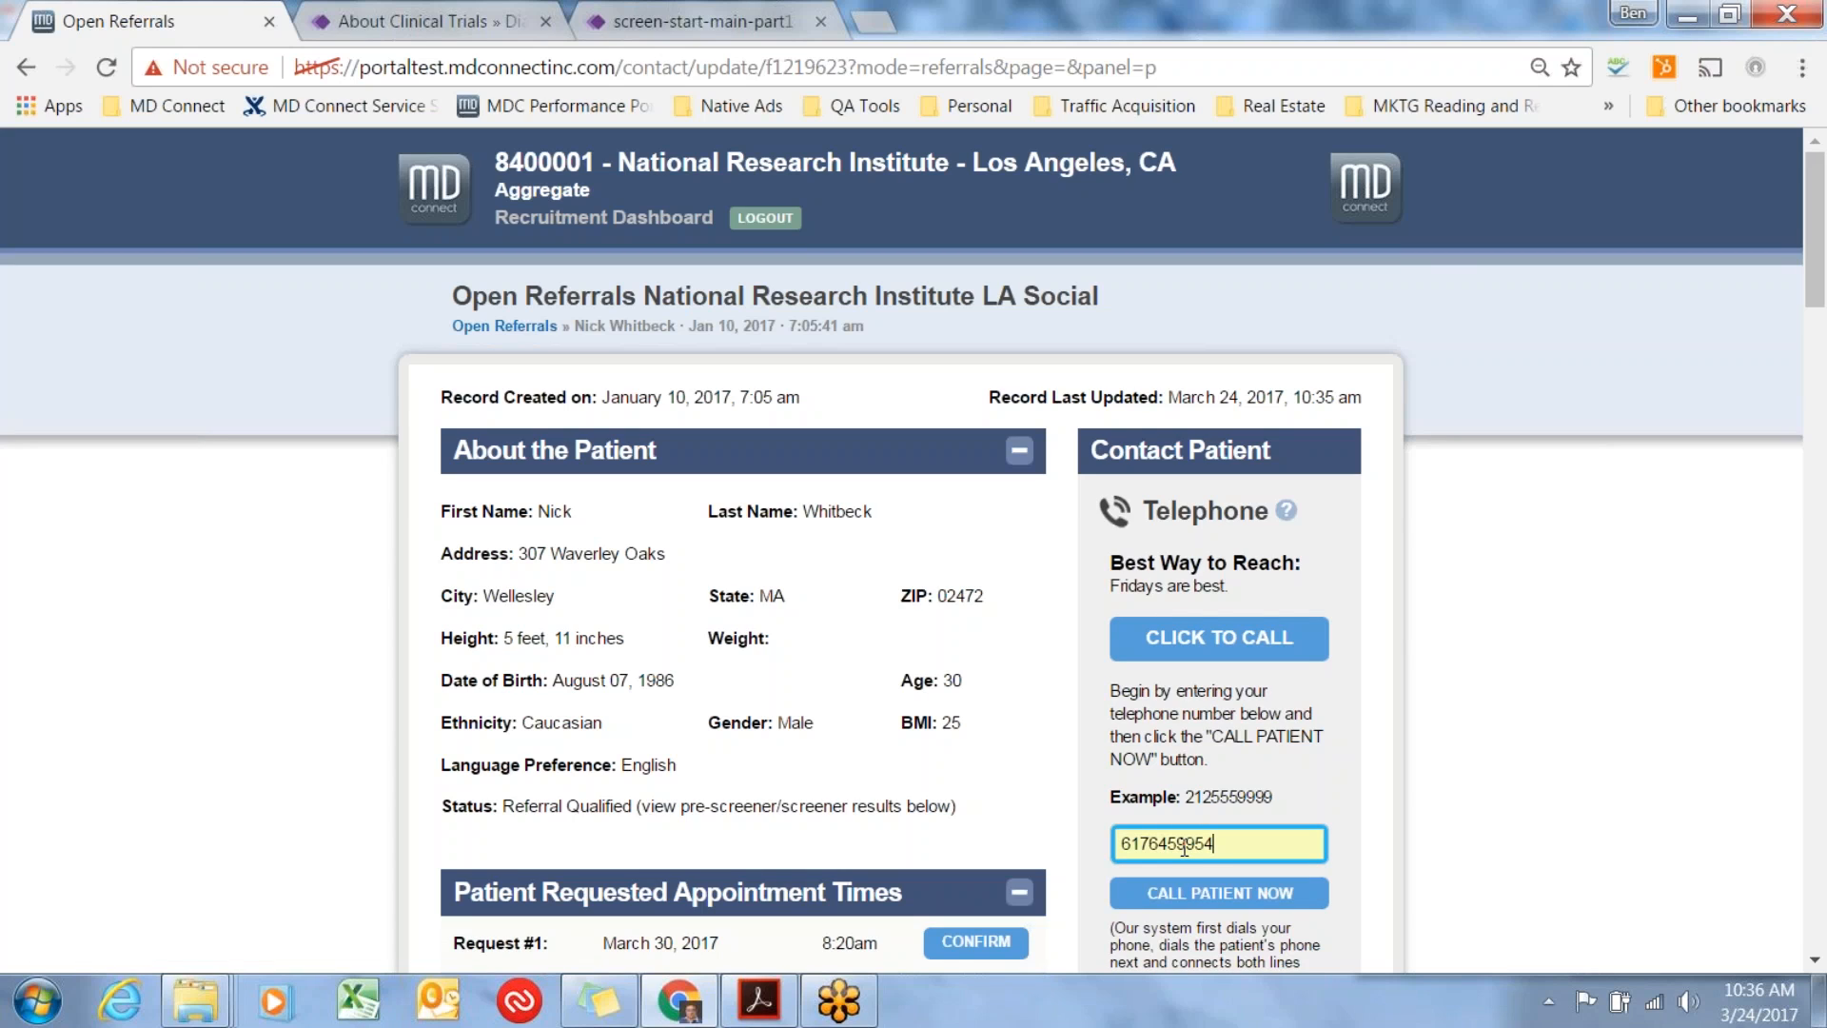
Clear the caller's telephone number from the click-to-call form and collapse the form.
scroll(1180, 833, down, 3)
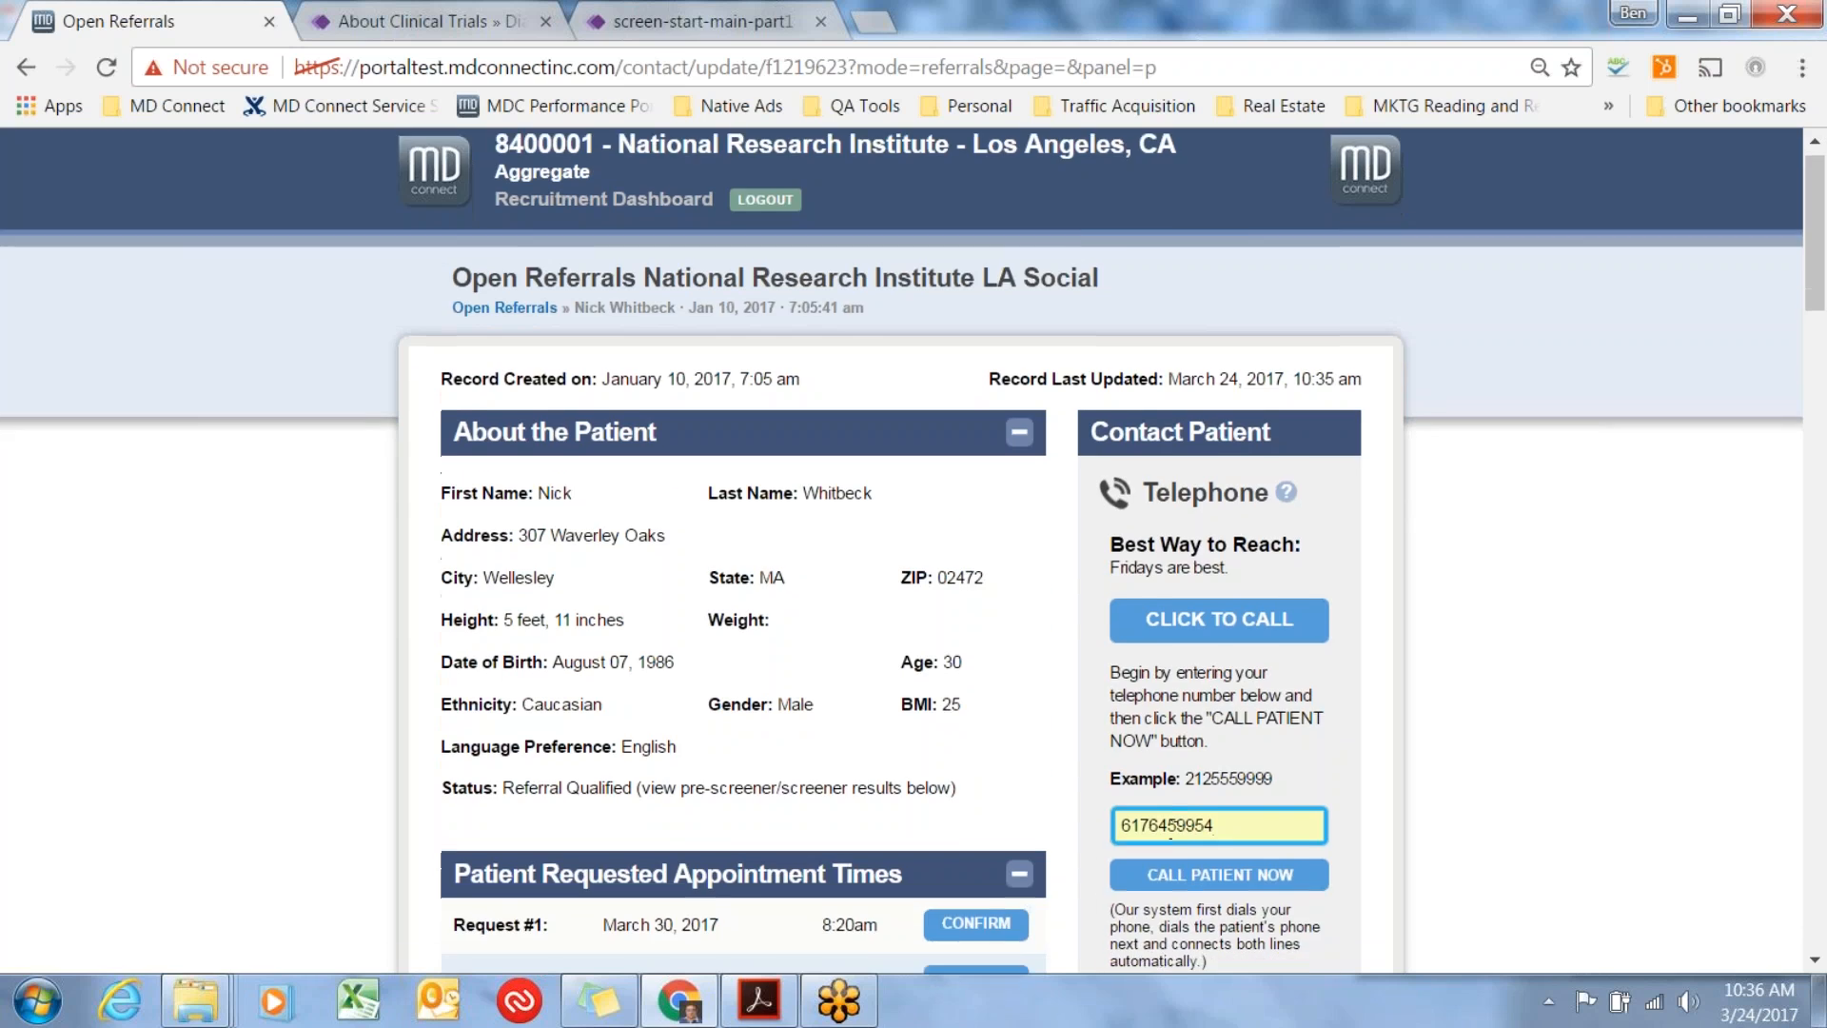
drag(1185, 791, 1311, 794)
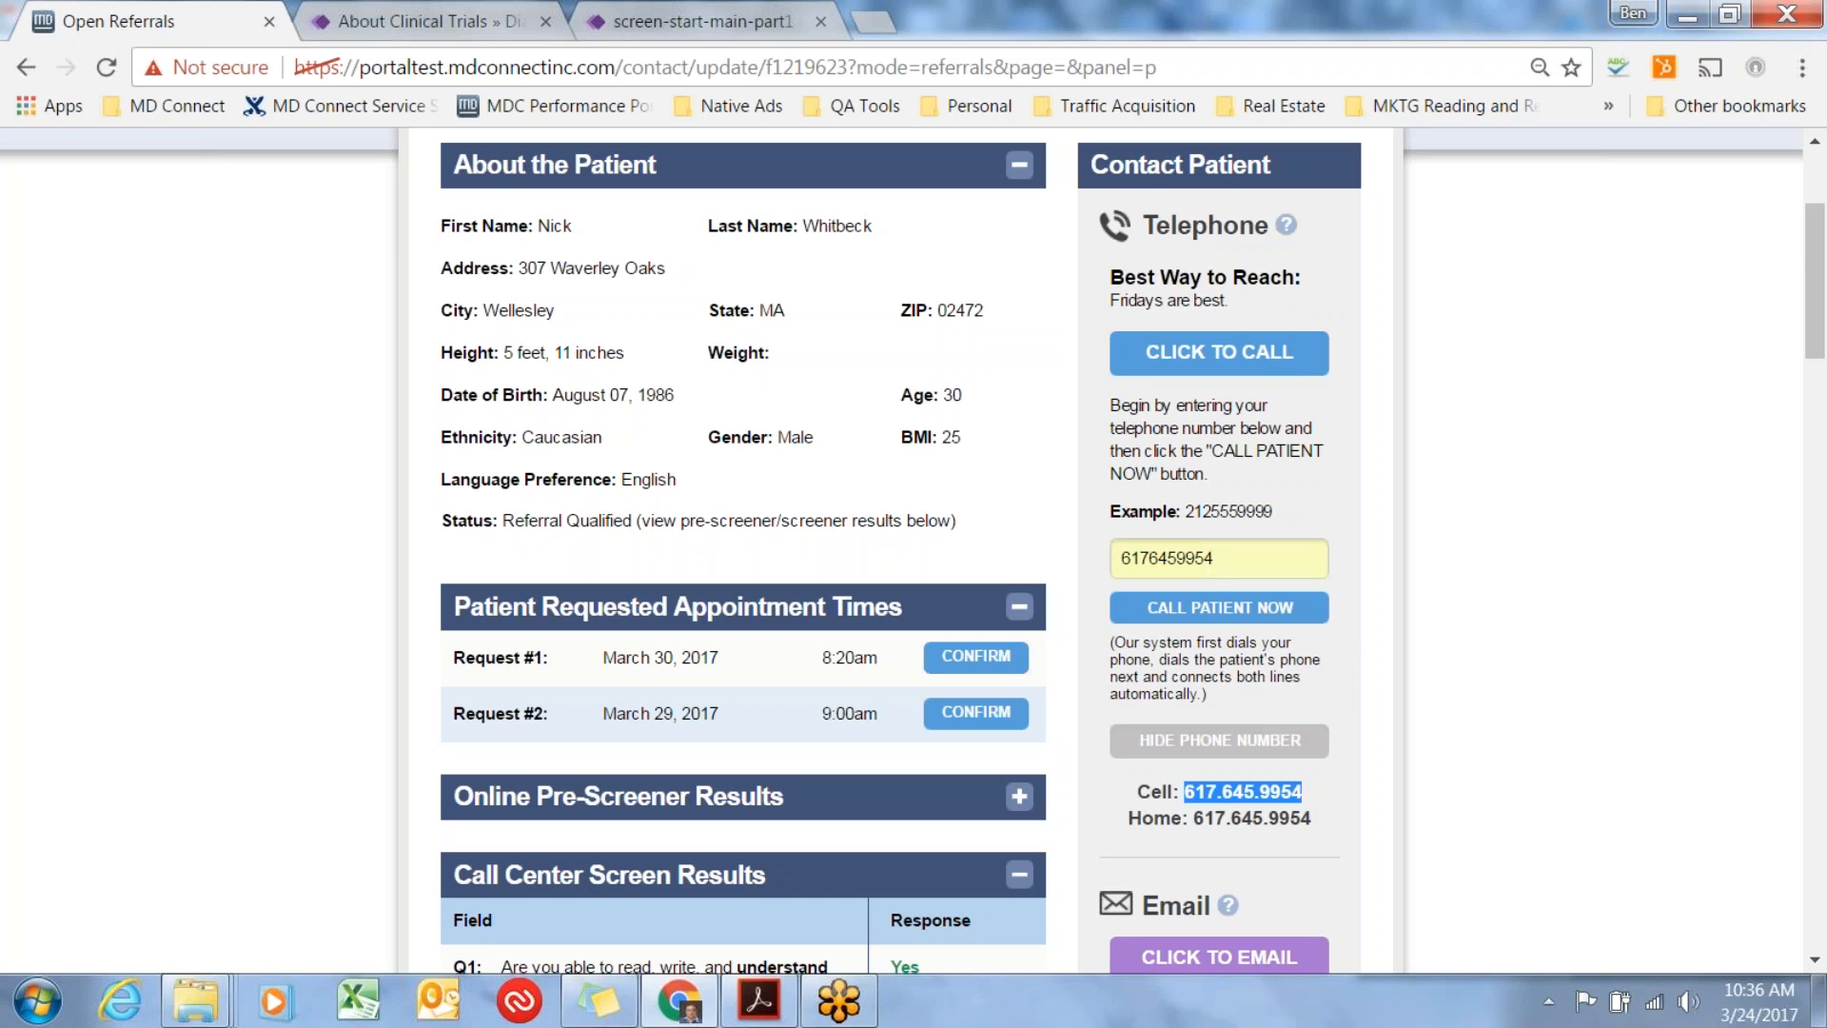
double_click(1244, 555)
key(BackSpace)
key(BackSpace)
key(BackSpace)
key(BackSpace)
key(BackSpace)
key(BackSpace)
key(BackSpace)
key(BackSpace)
key(BackSpace)
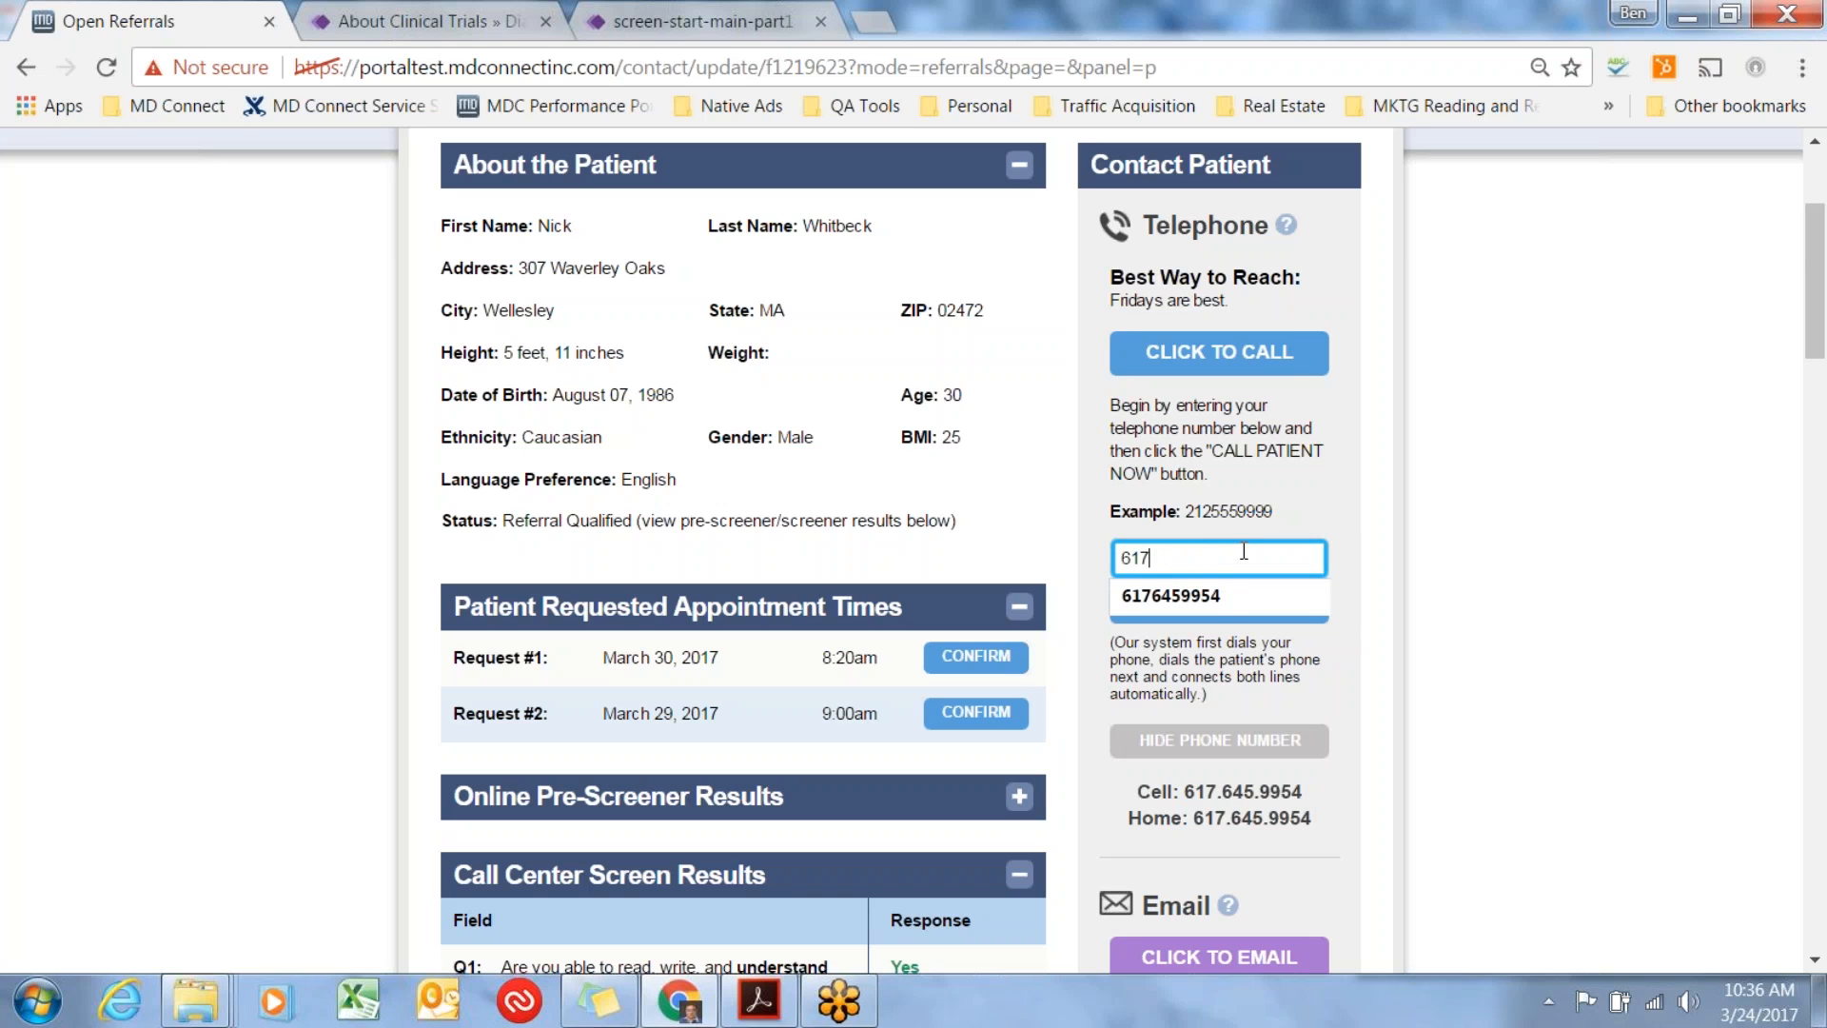
click(1409, 652)
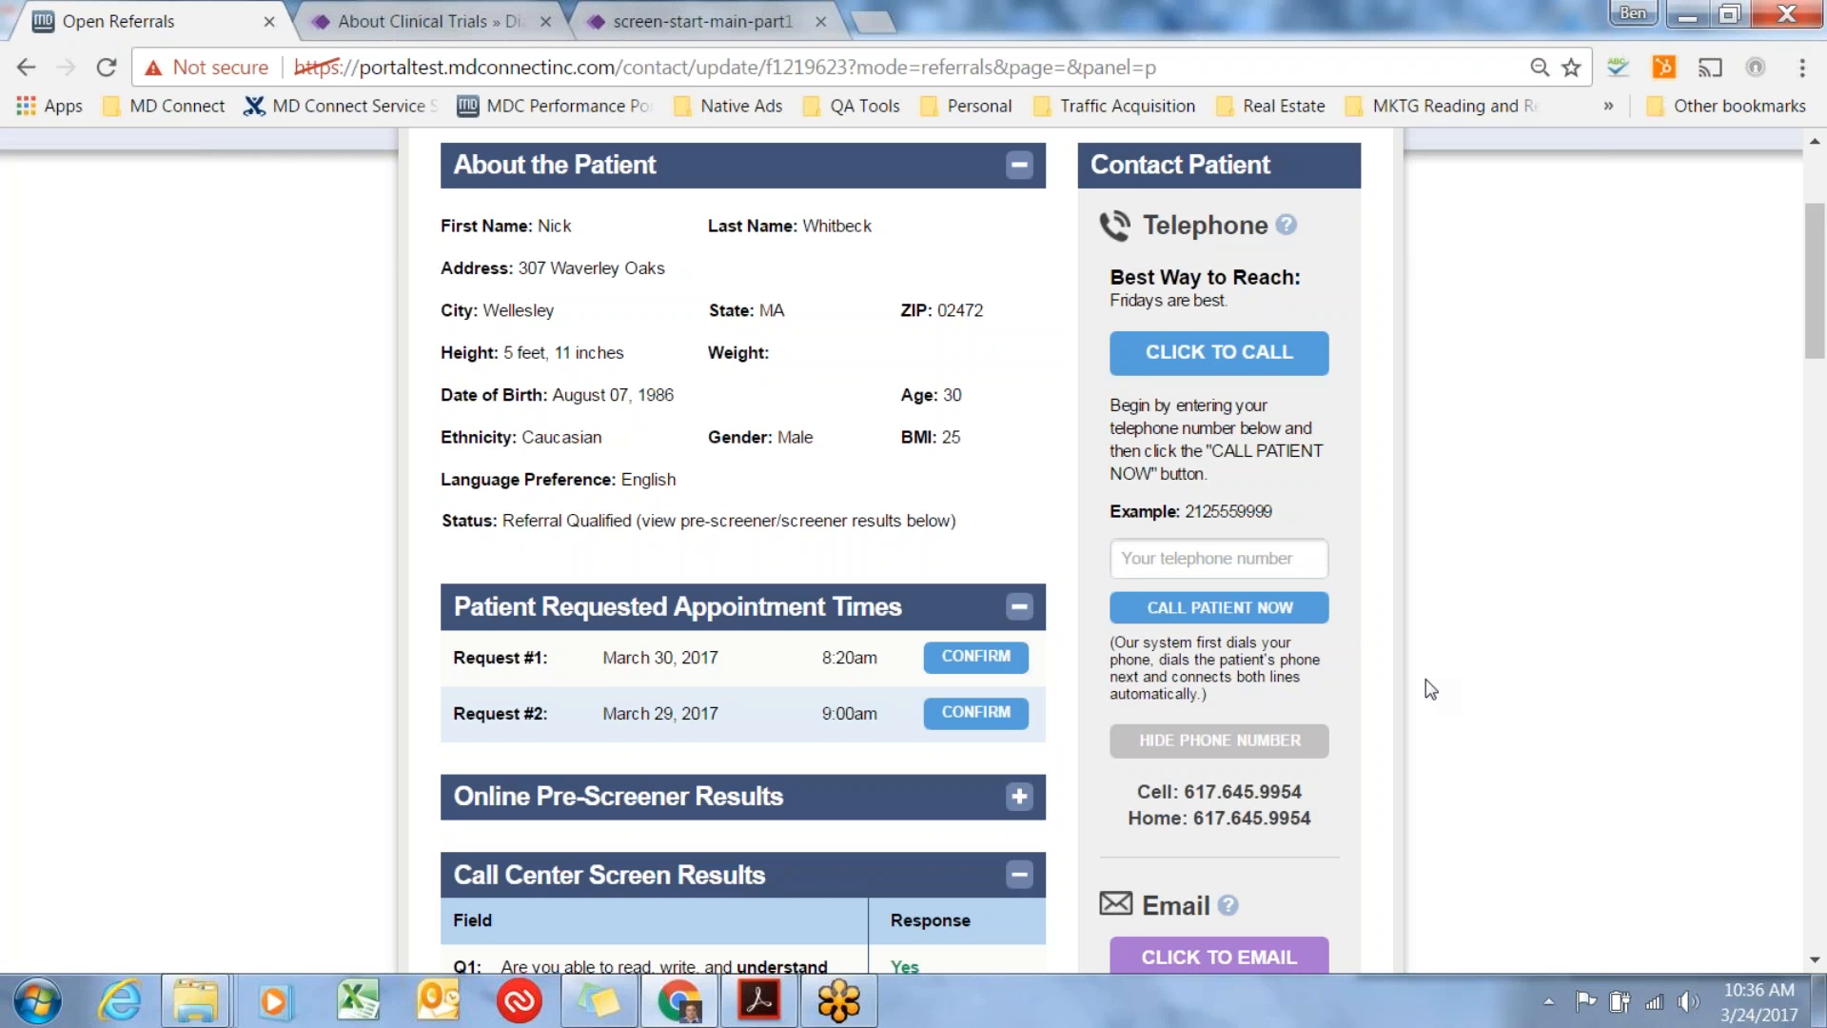
scroll(1426, 679, down, 2)
scroll(1426, 677, down, 2)
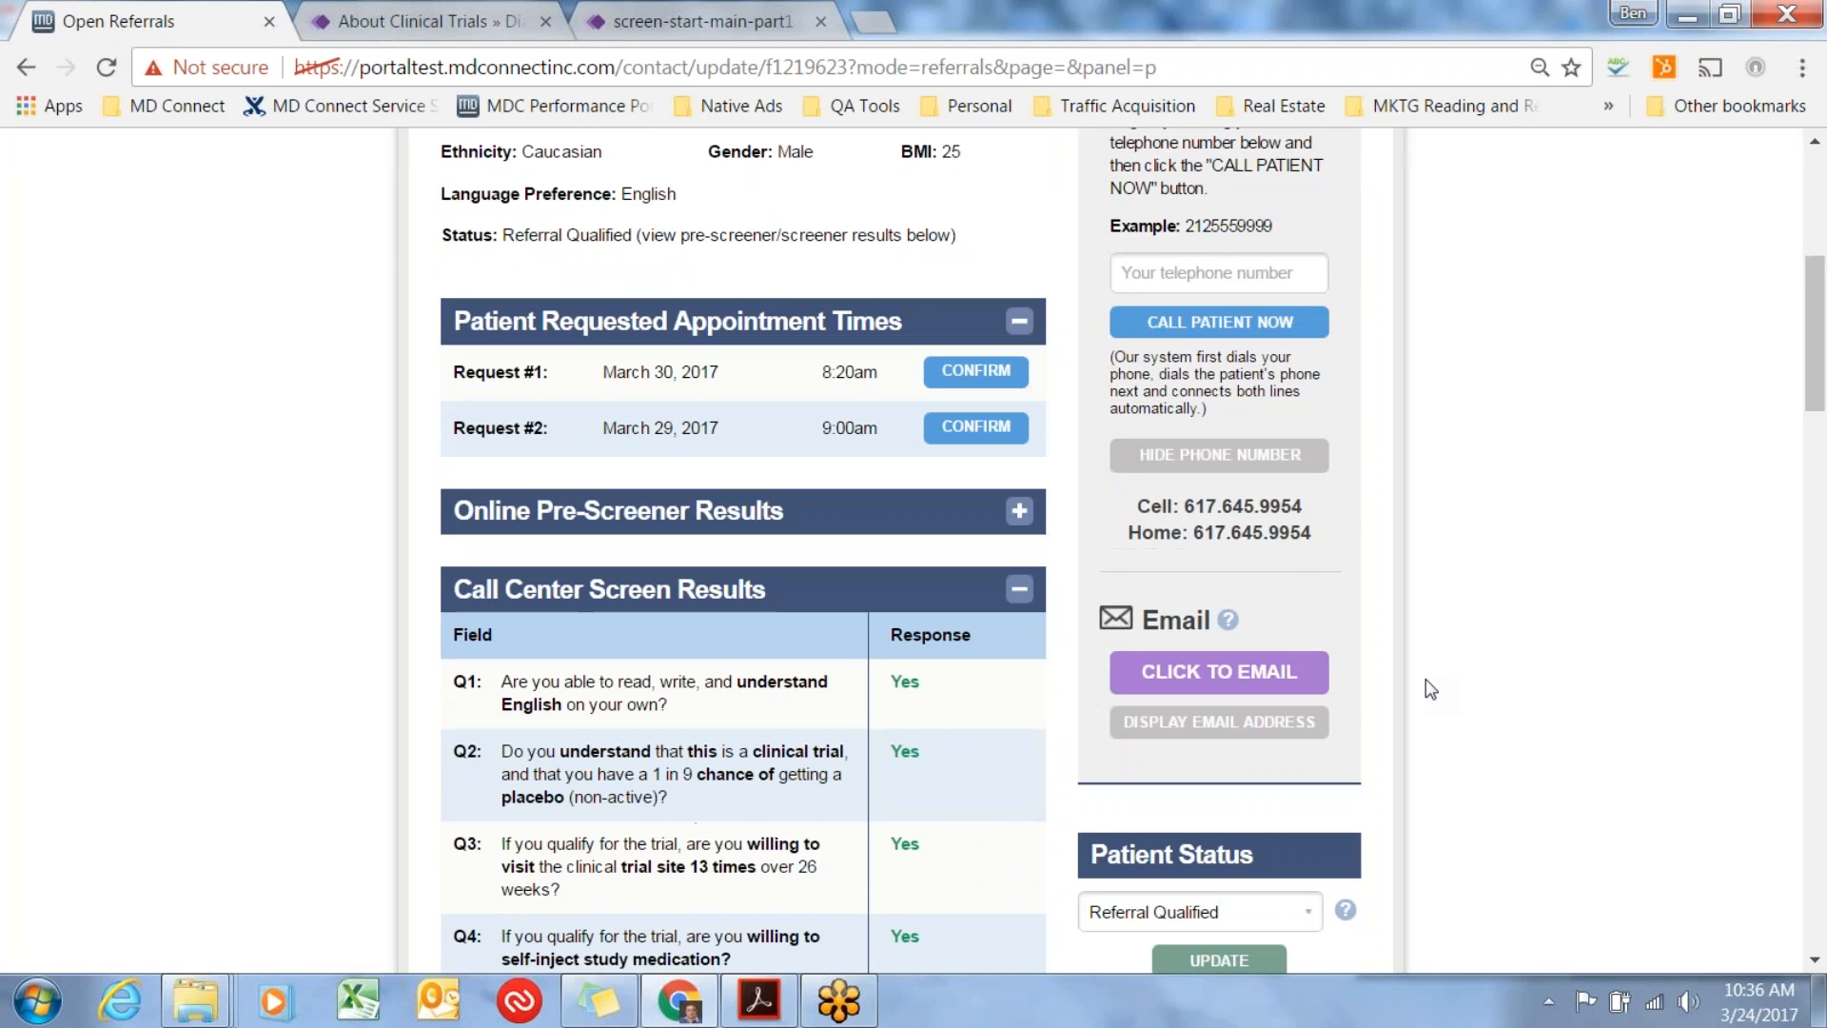
click(1292, 464)
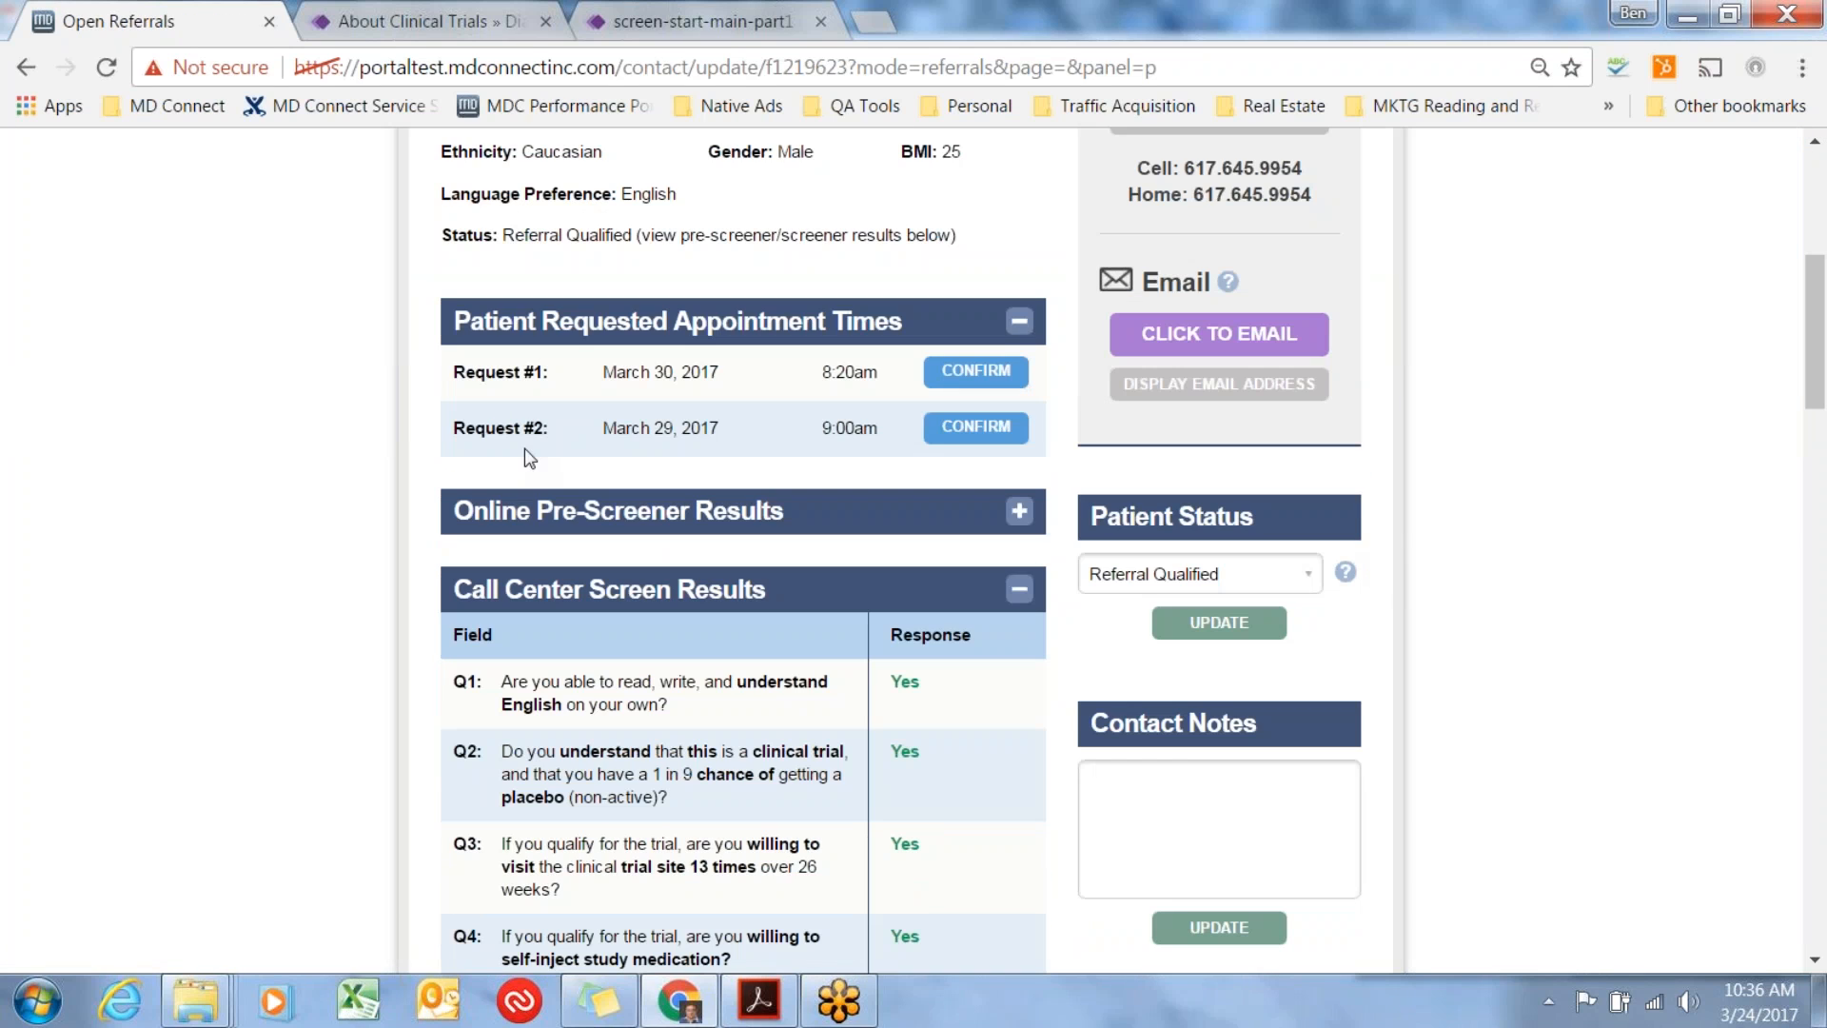
Confirm the patient's second requested appointment time, March 29, 2017 at 9:00am.
drag(879, 428, 604, 424)
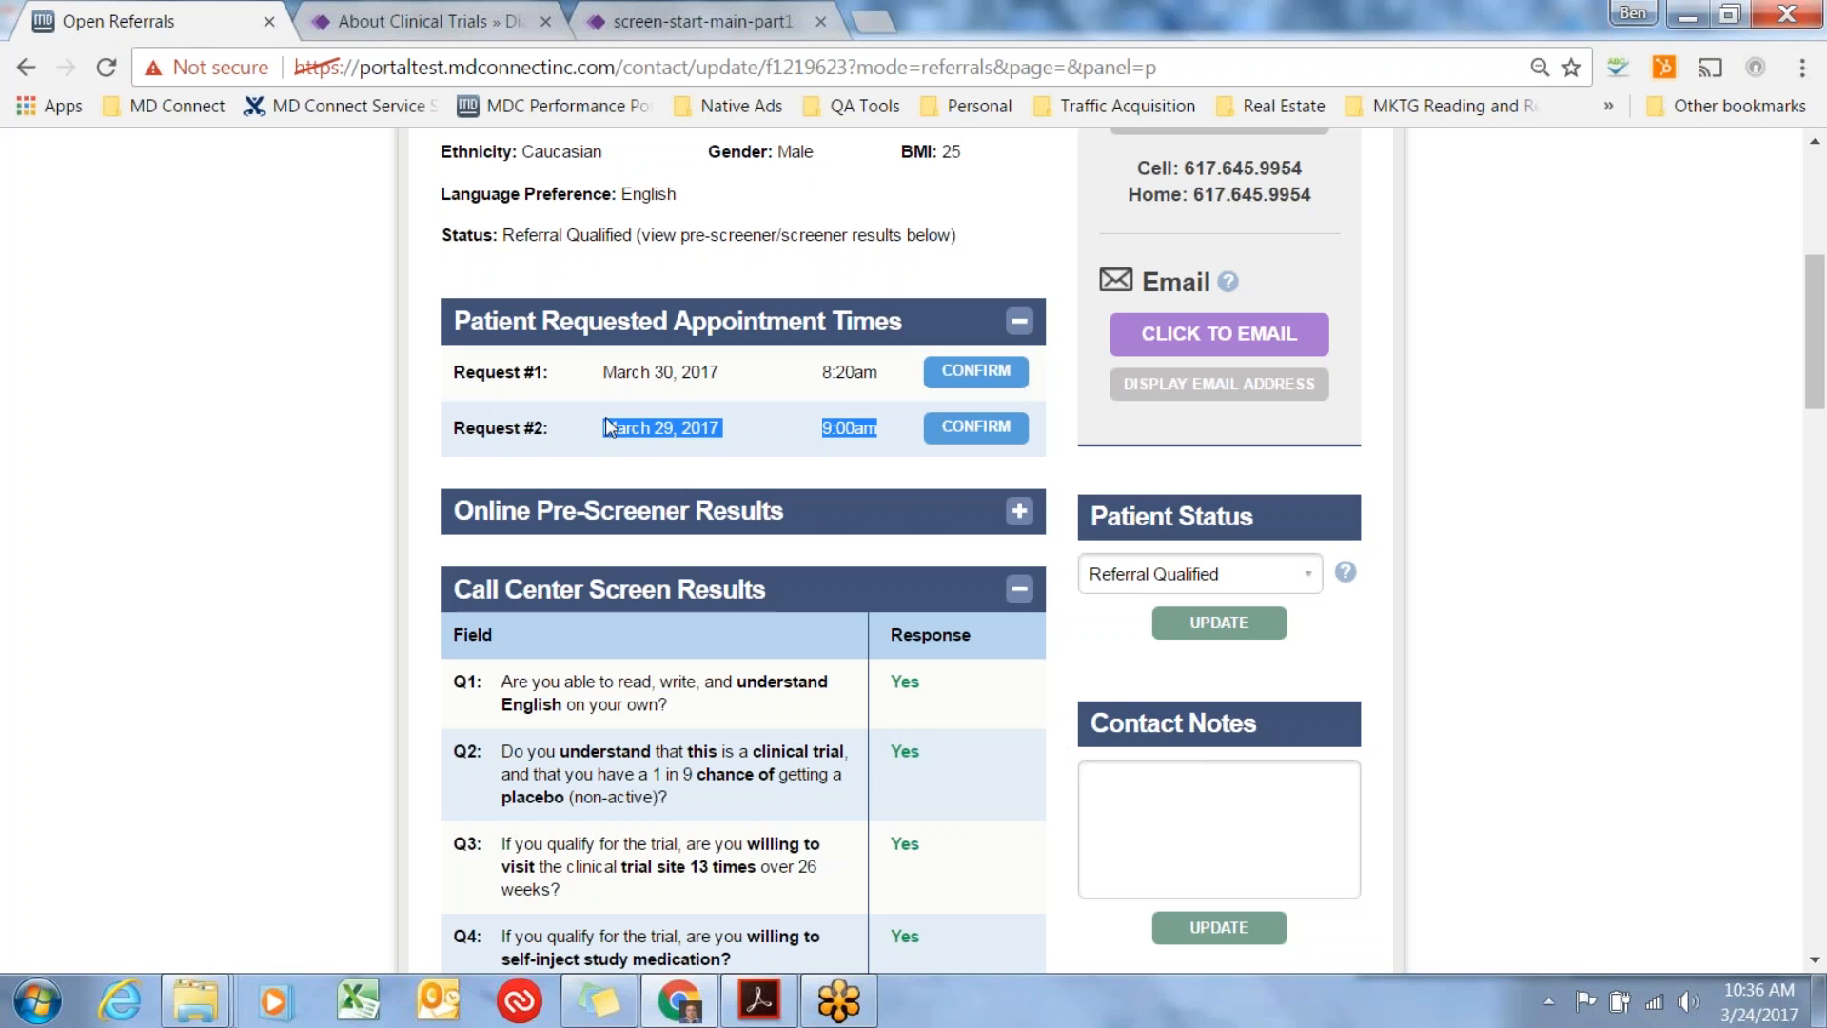
click(975, 426)
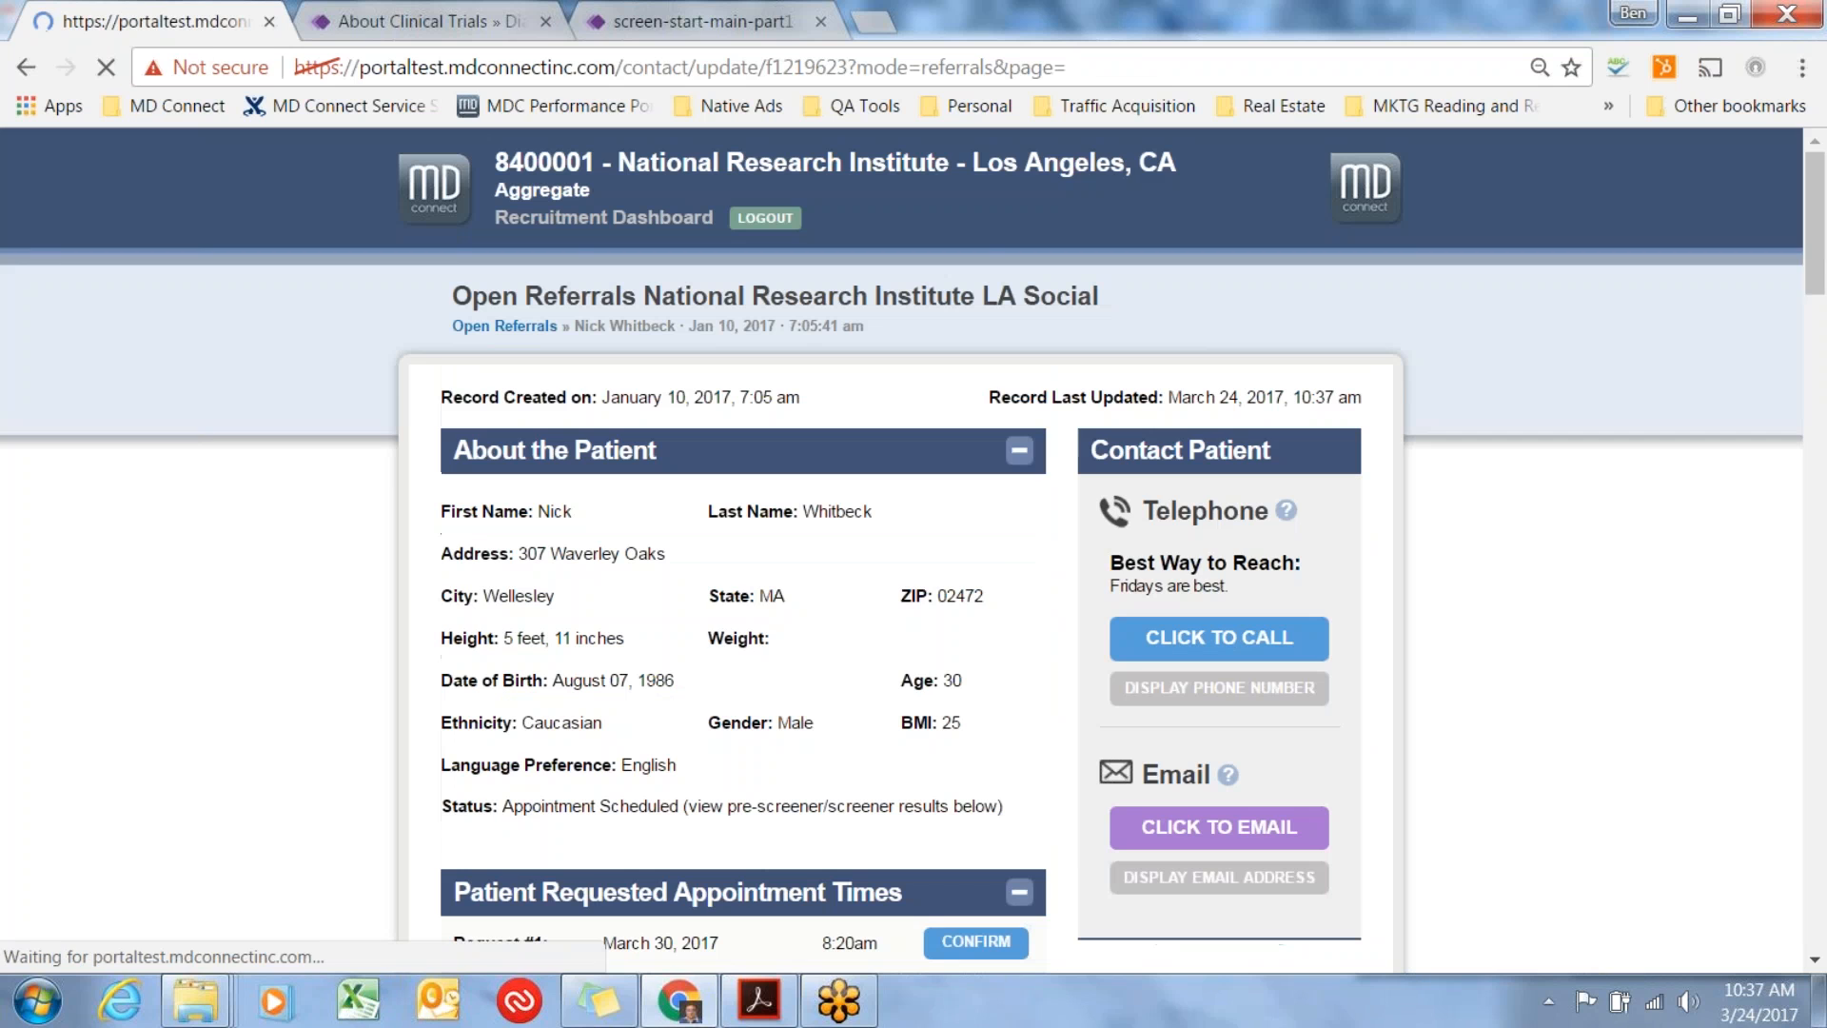
Set the appointment time to 09:30 am under Patient Status and save the update.
scroll(985, 514, down, 8)
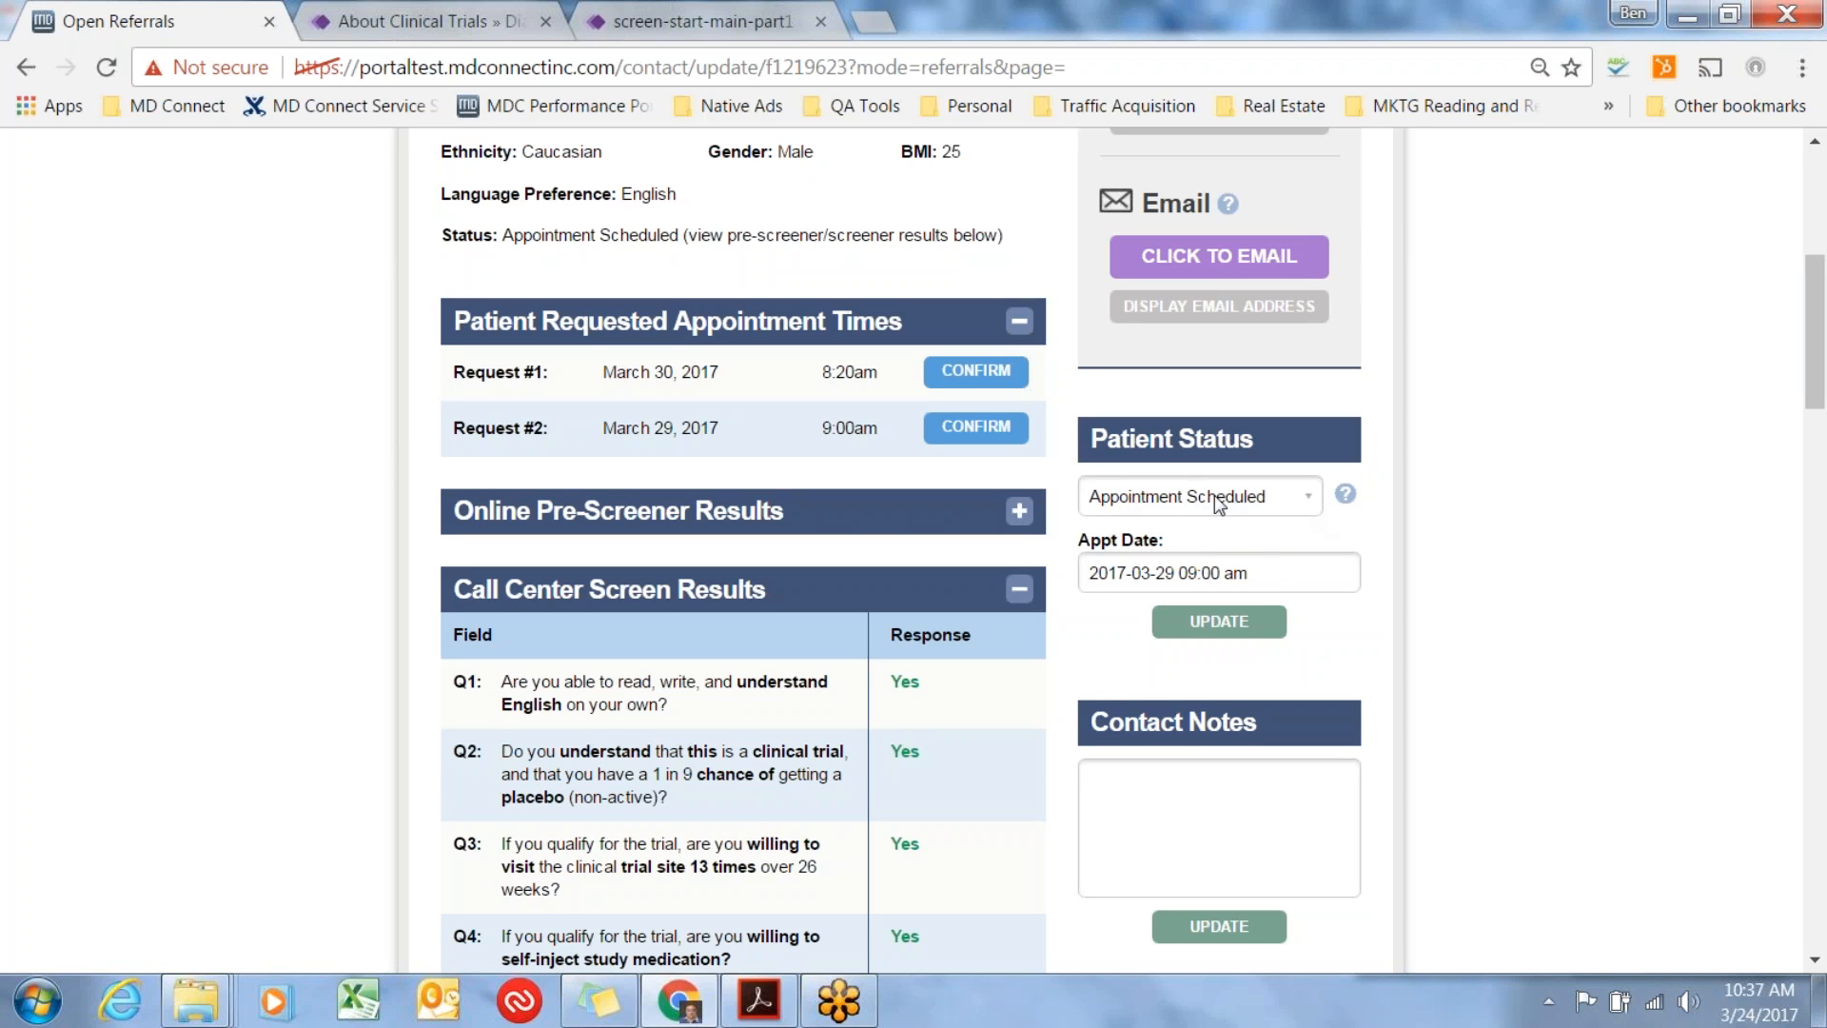
scroll(1214, 477, down, 2)
scroll(1214, 478, up, 4)
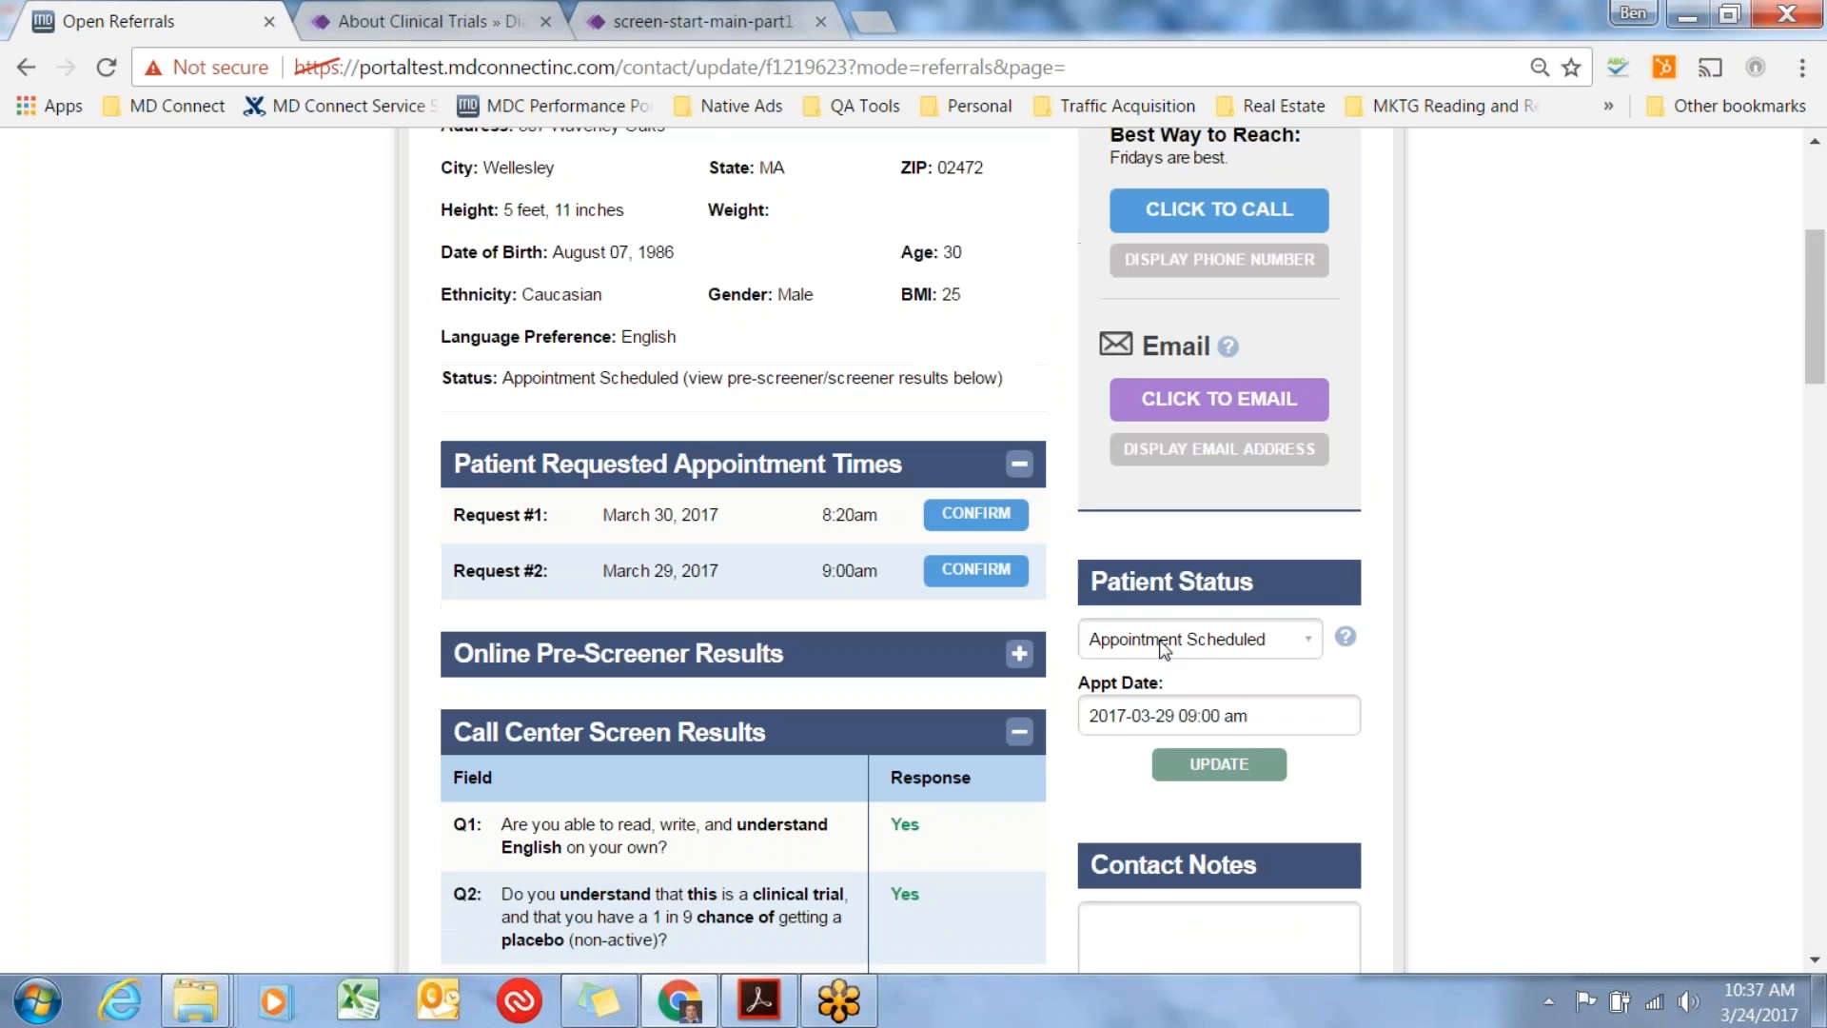
mouse_move(1346, 637)
click(1212, 716)
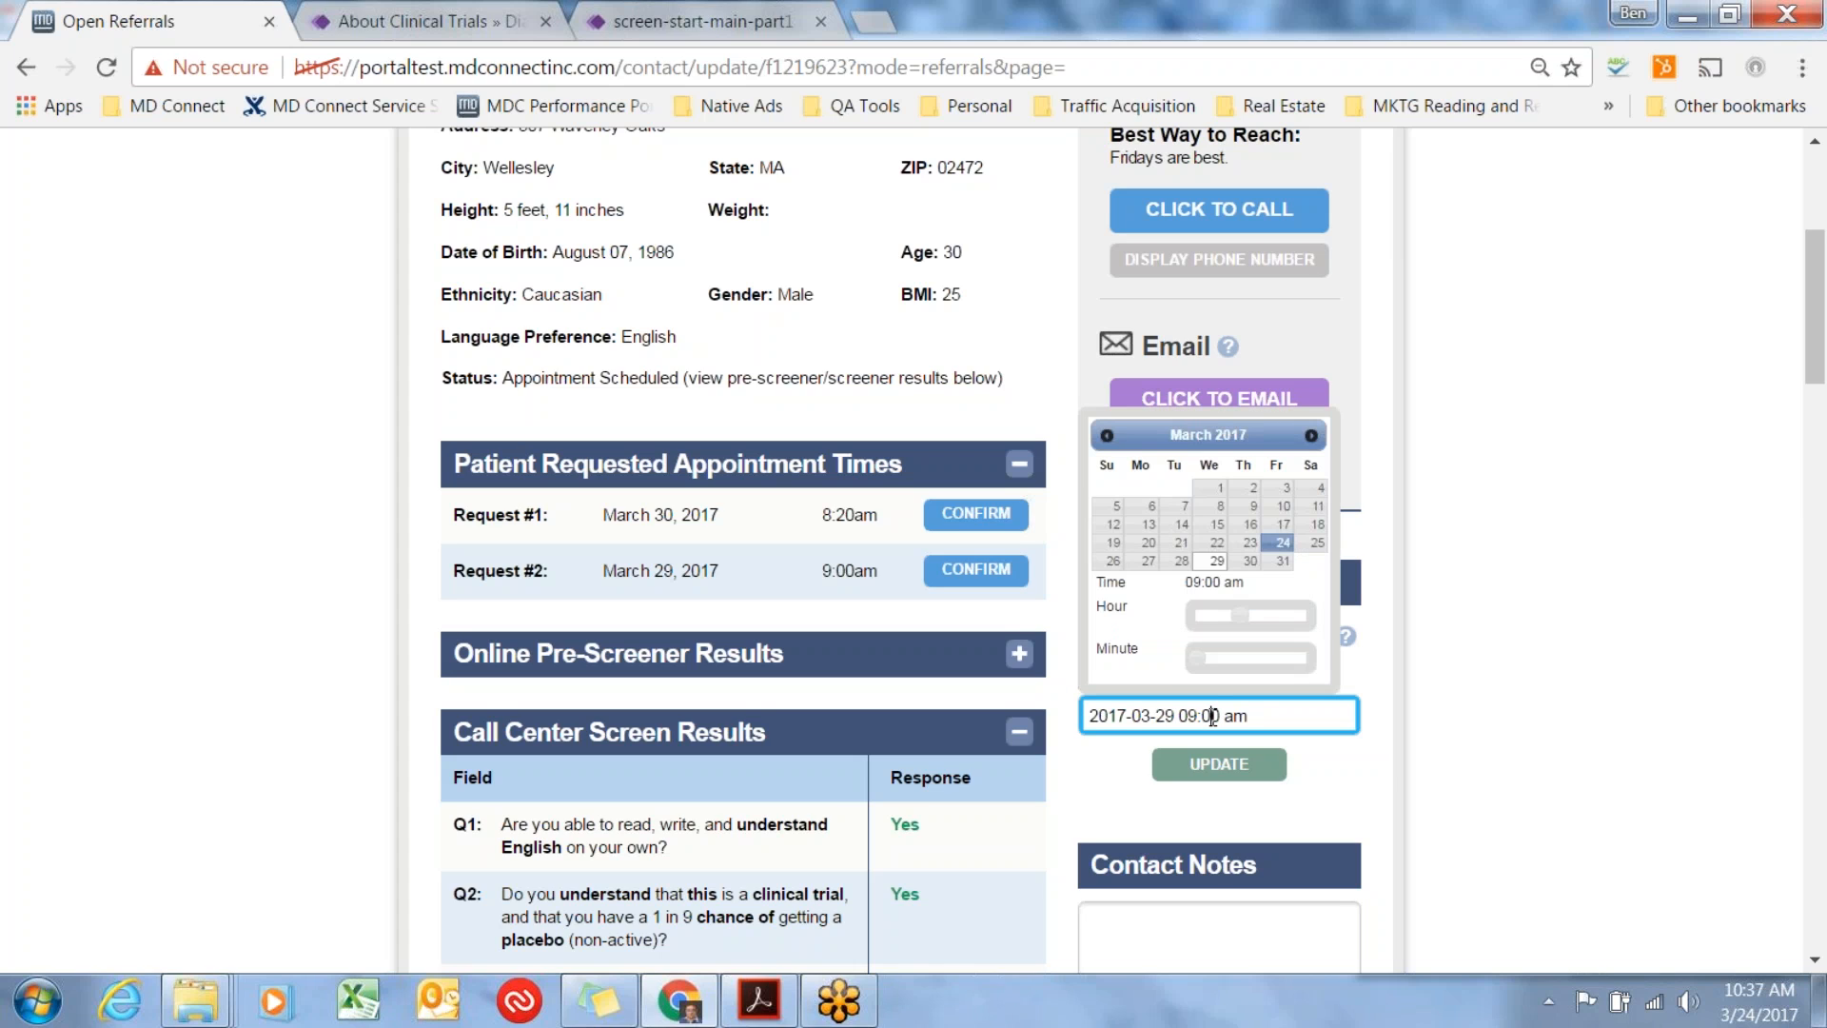
drag(1197, 658, 1265, 658)
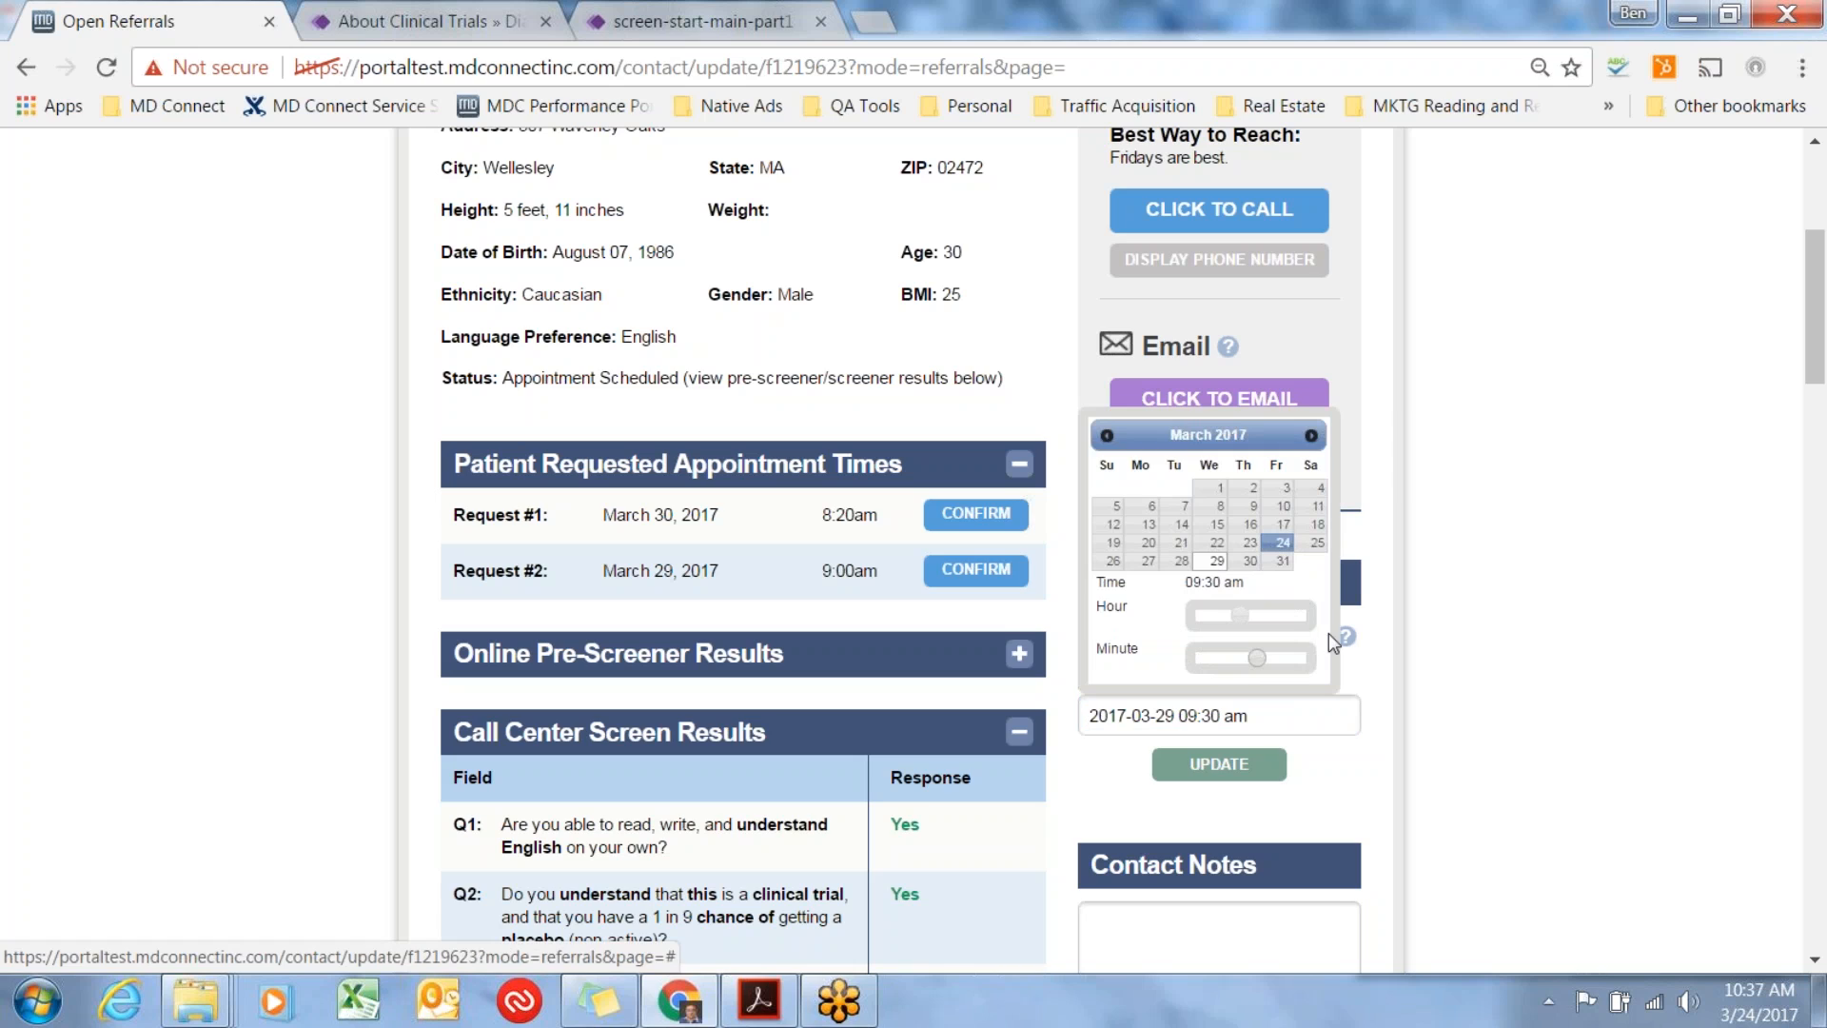
click(1381, 808)
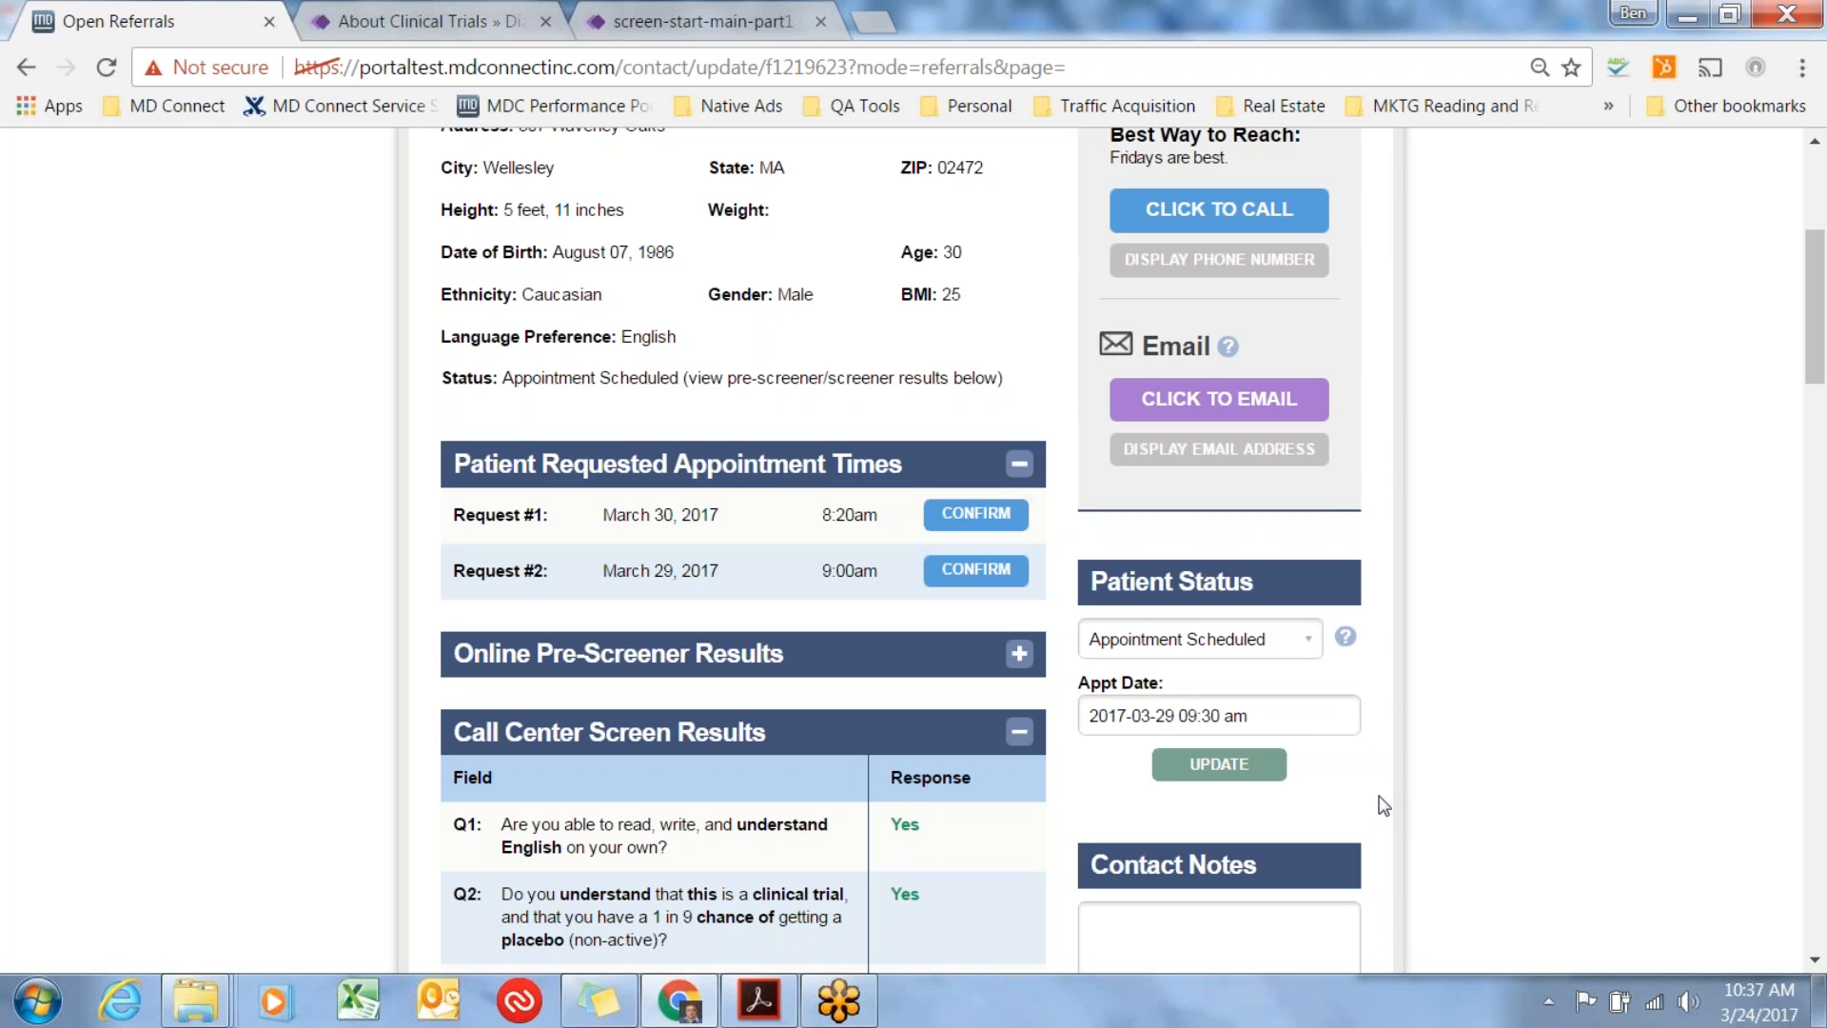
click(1254, 772)
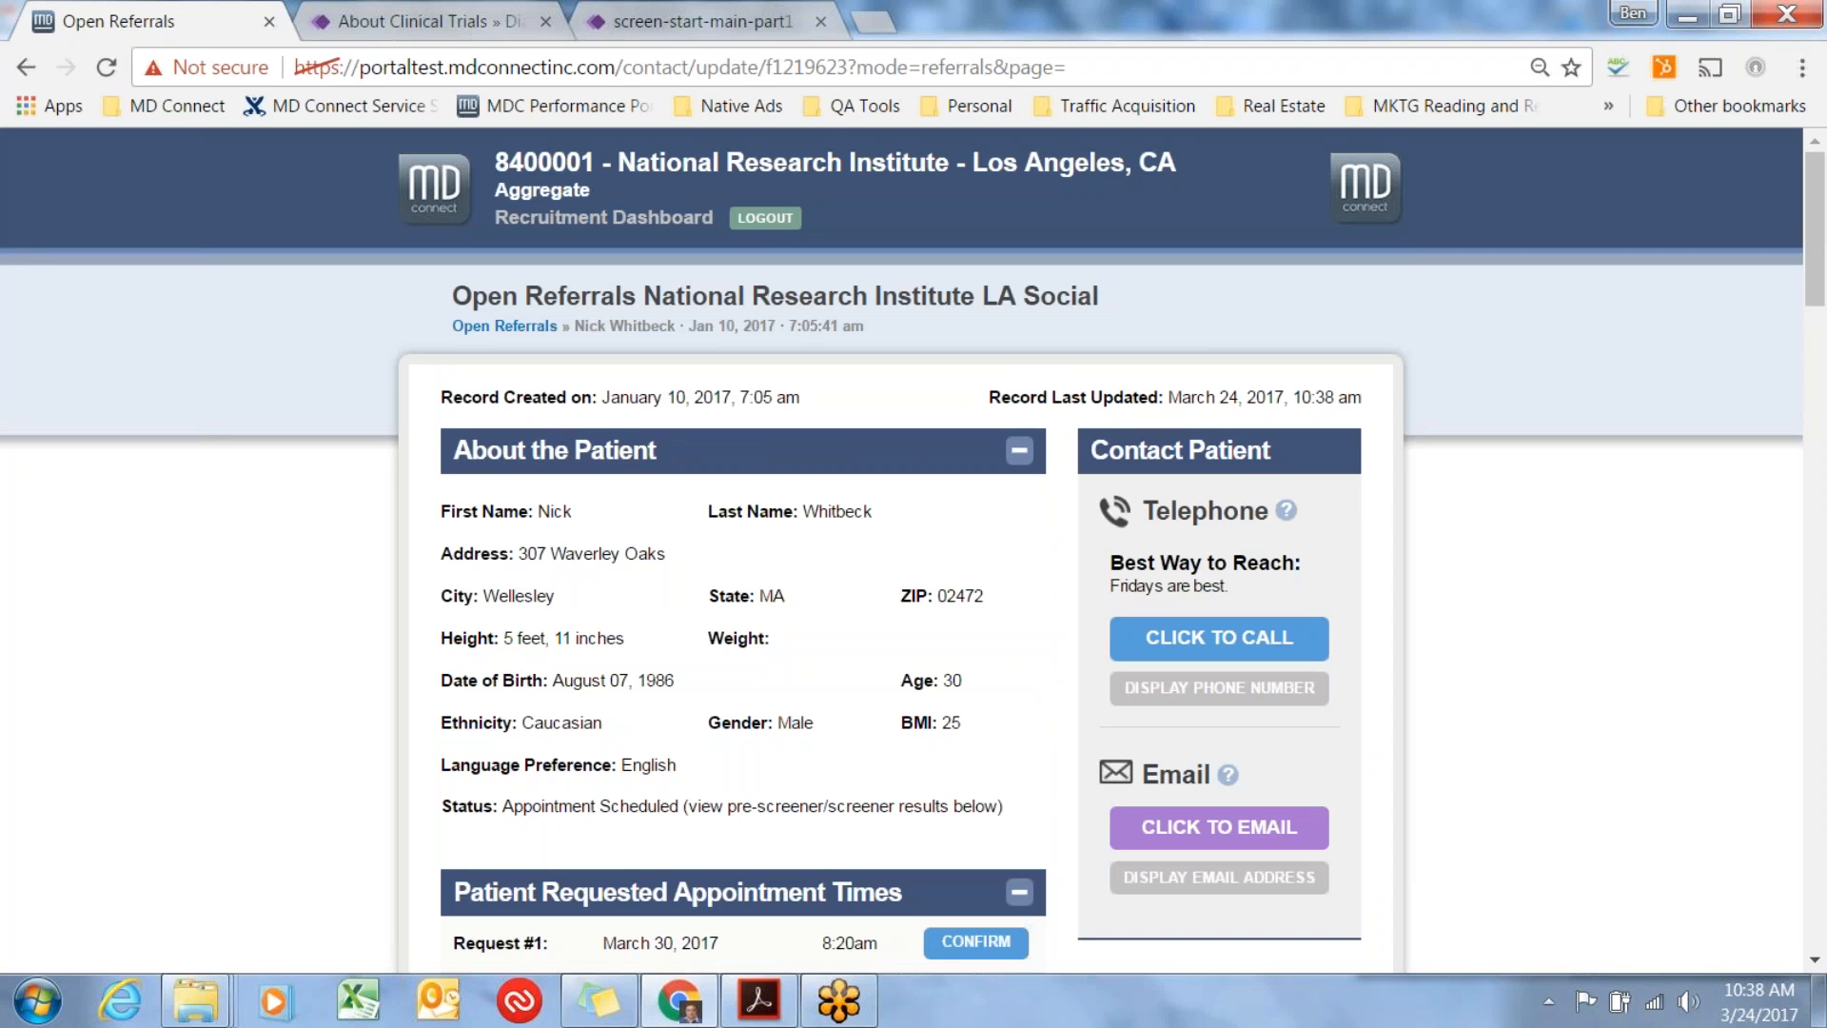
Return to the Open Referrals list and switch its view to Appointments.
click(495, 326)
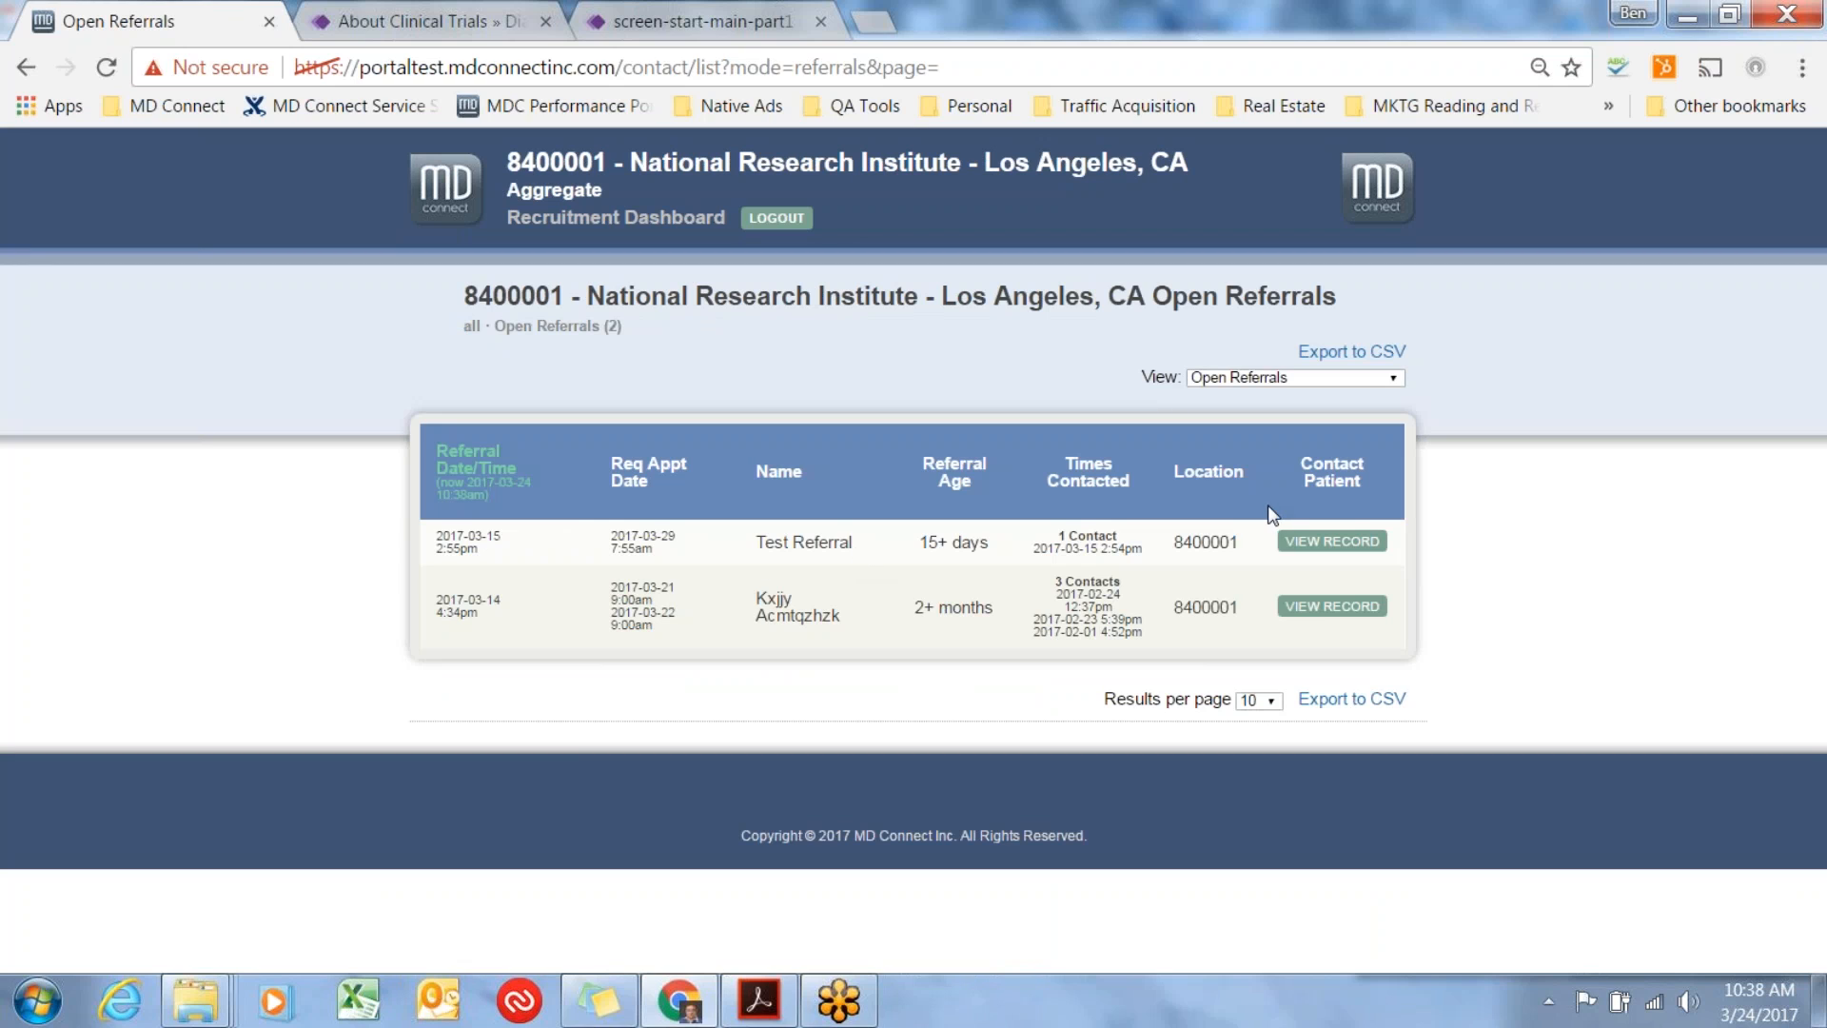
click(1305, 378)
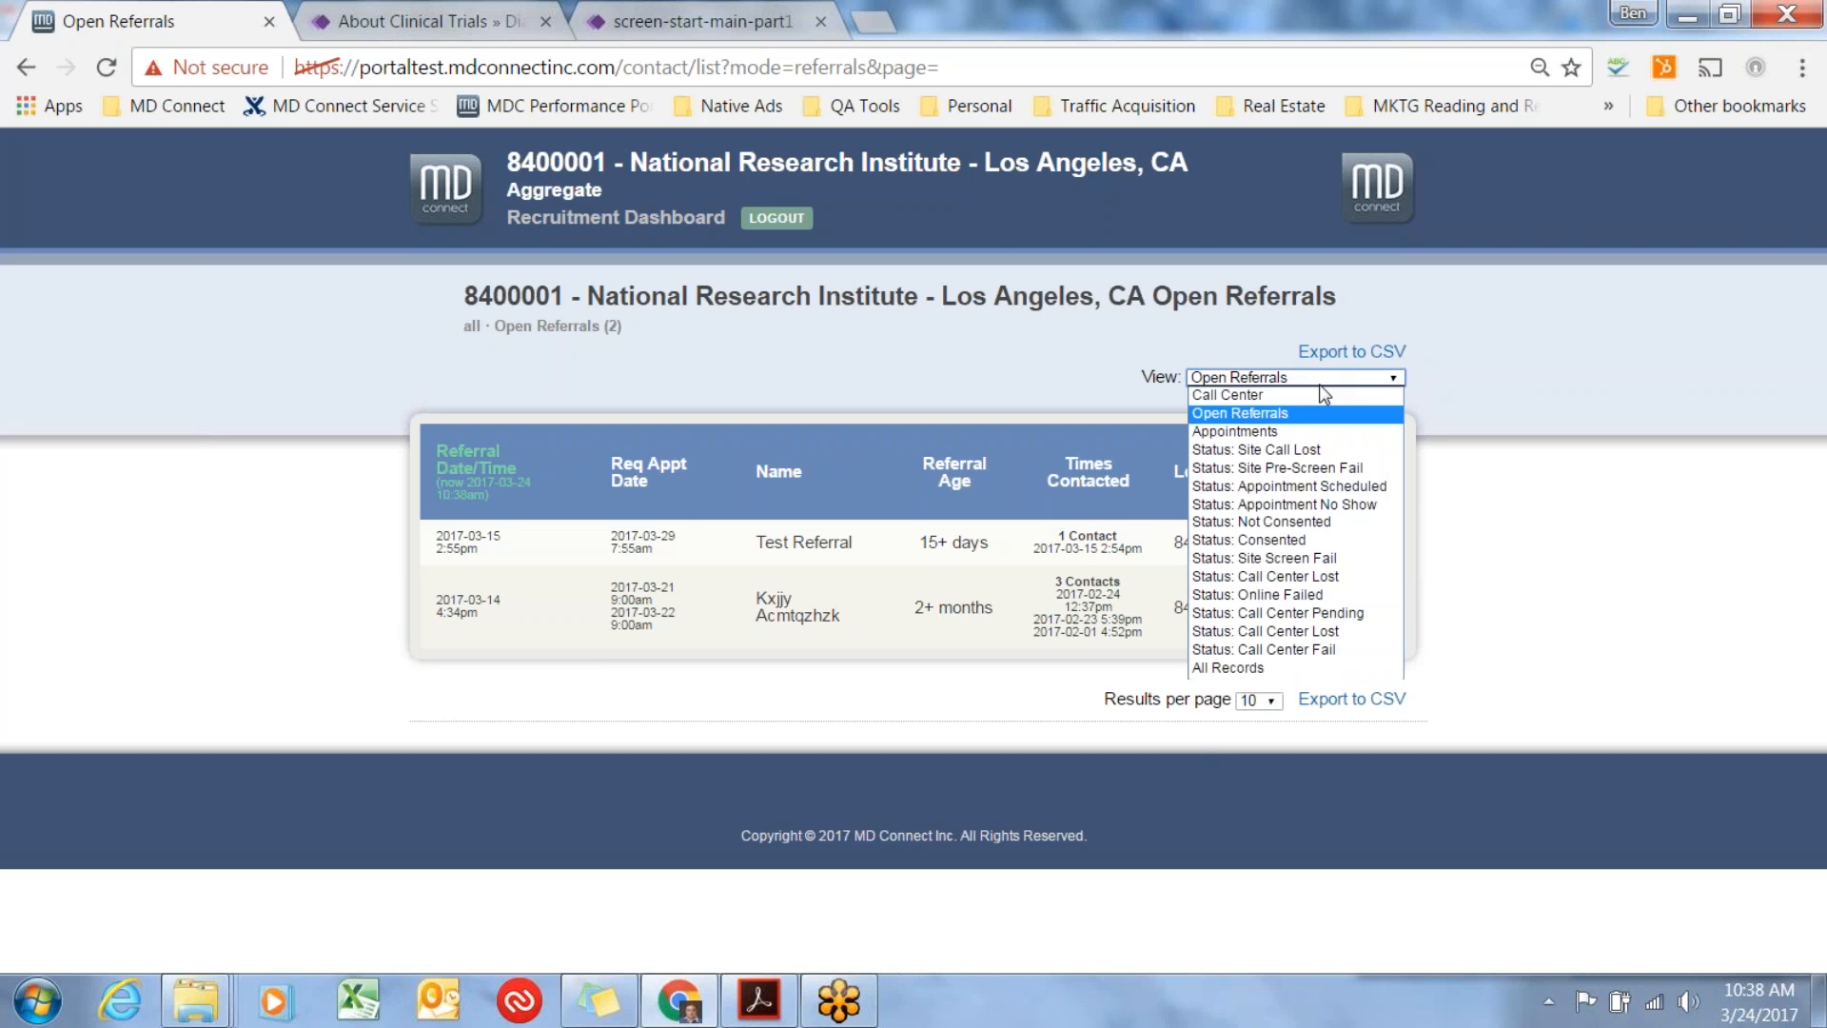
click(1276, 435)
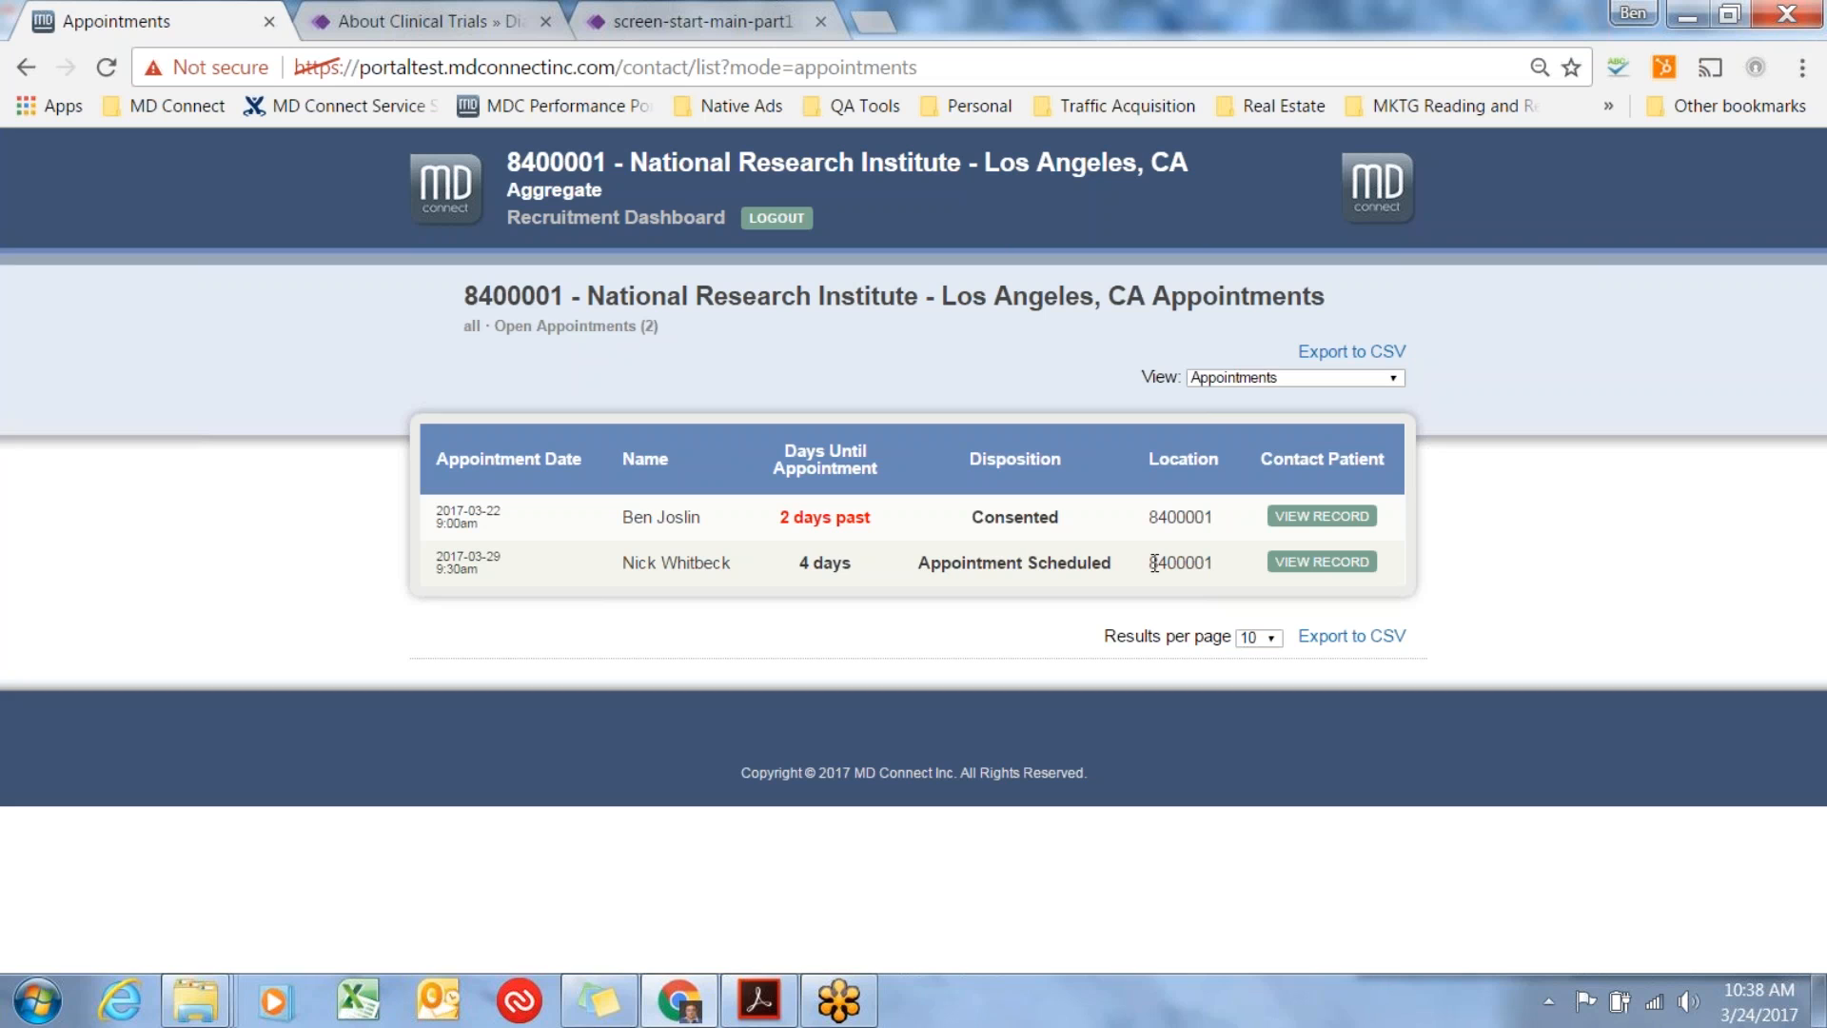
Open the record with the 2017-03-29 9:30am appointment and try selecting Consented as the patient status.
click(1332, 562)
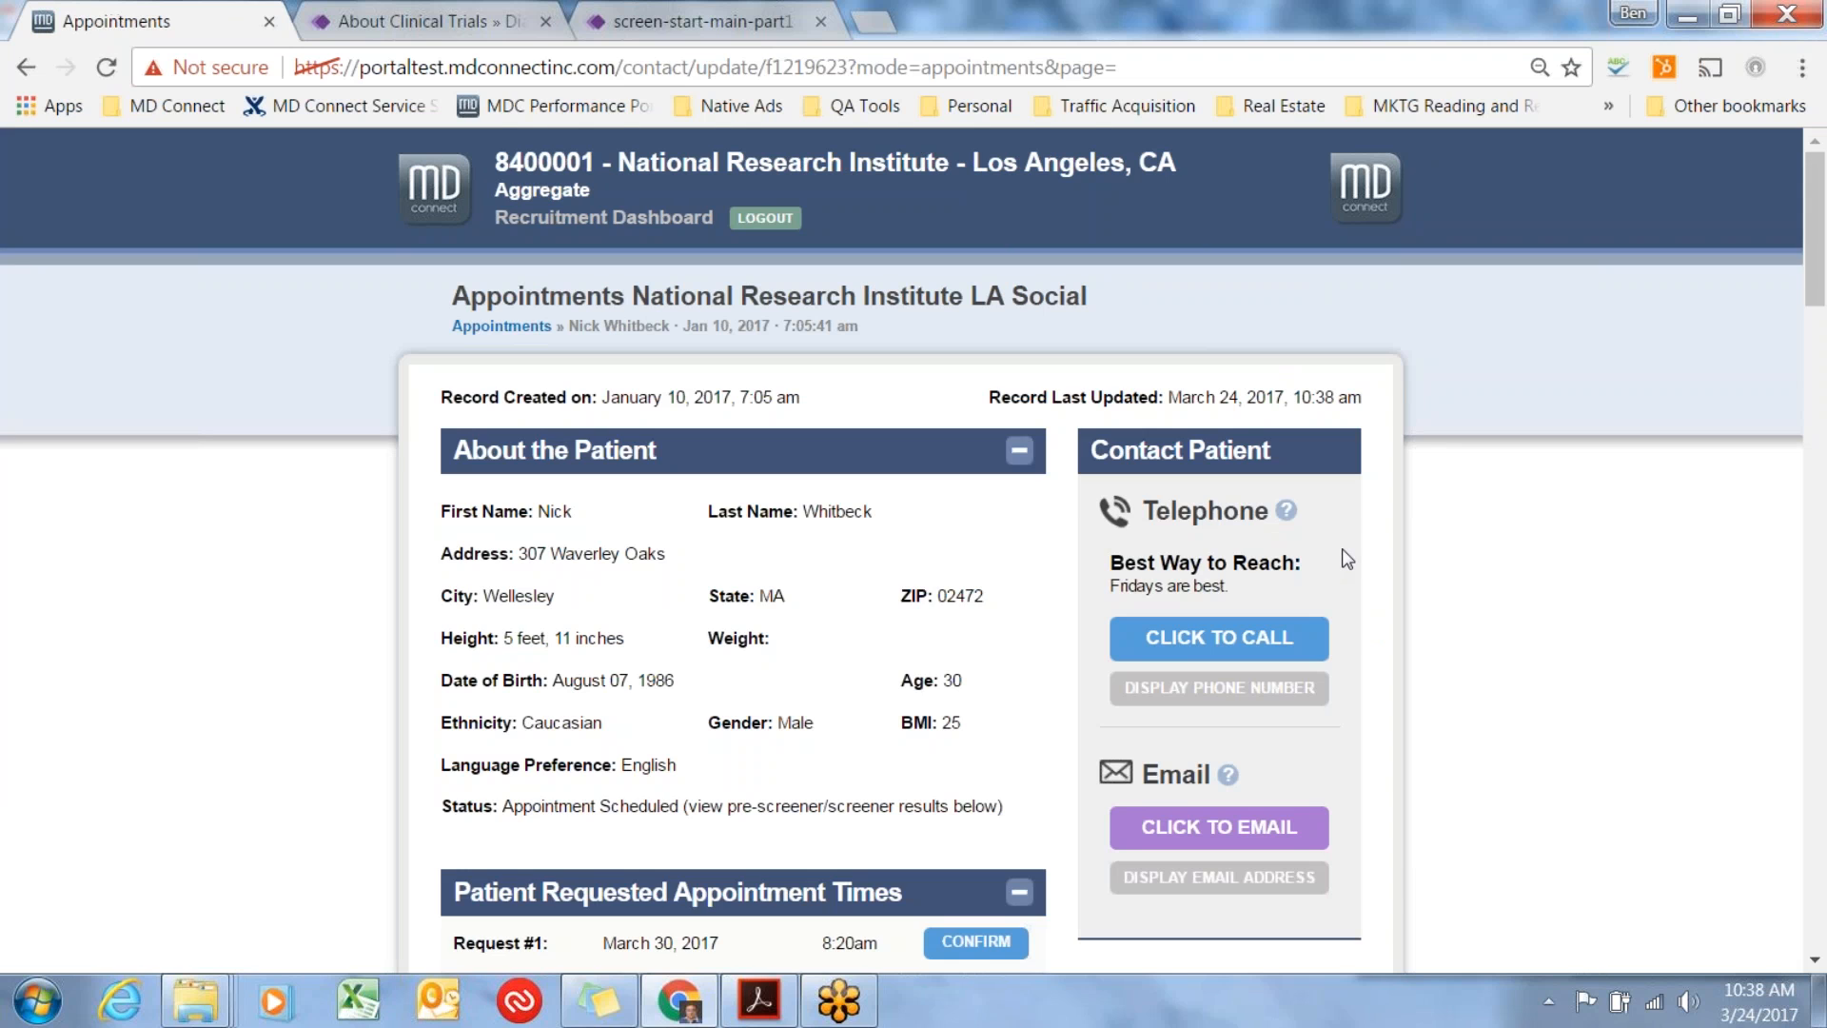
scroll(1341, 548, down, 5)
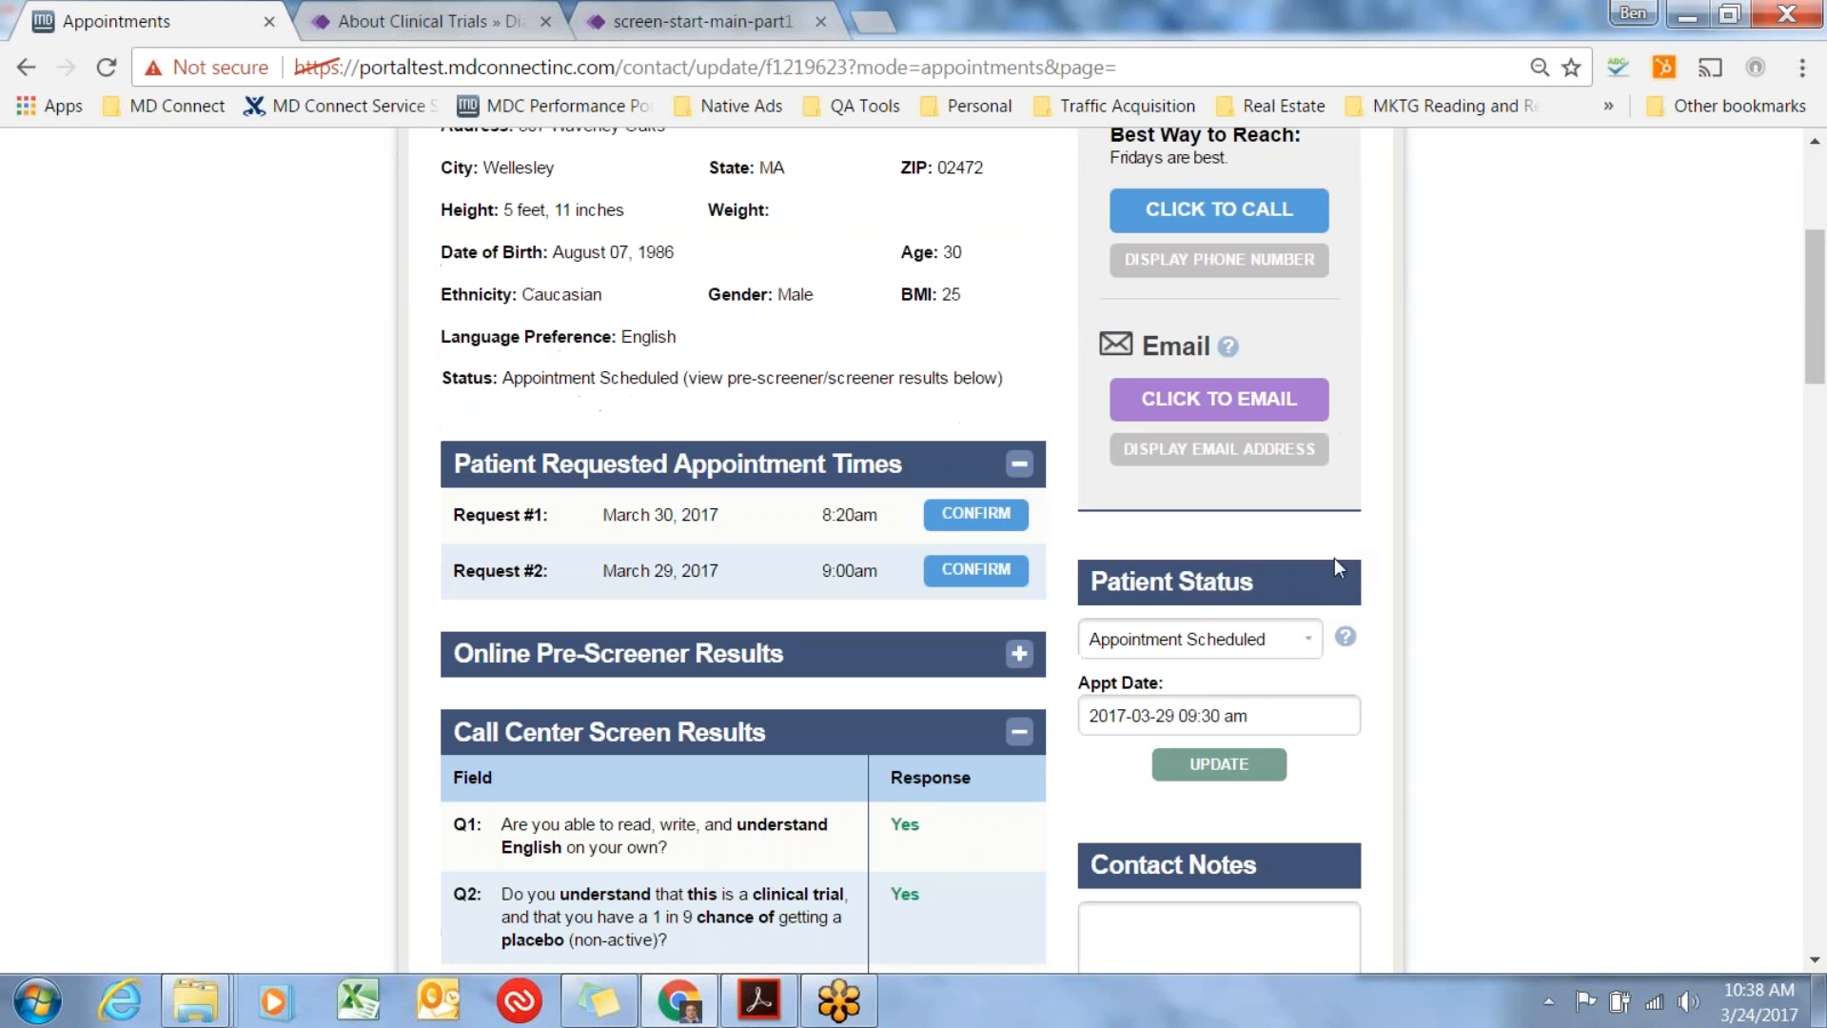
click(1312, 647)
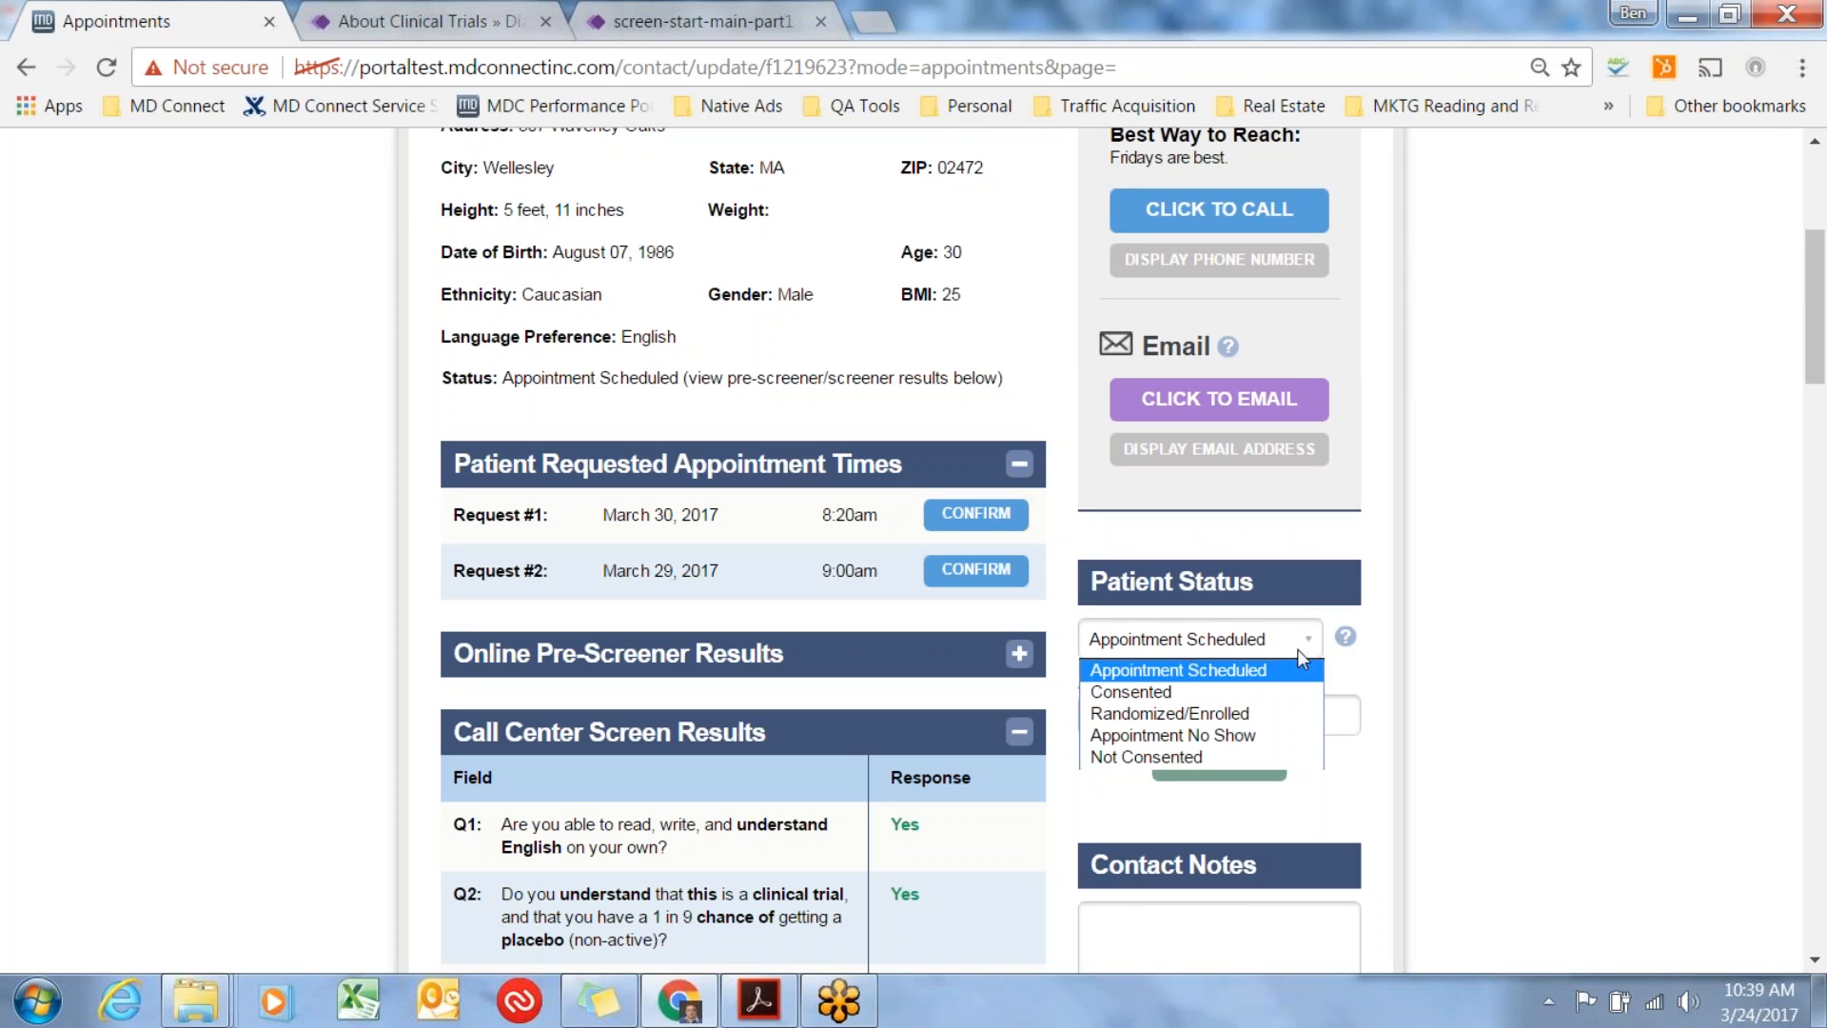
click(1197, 693)
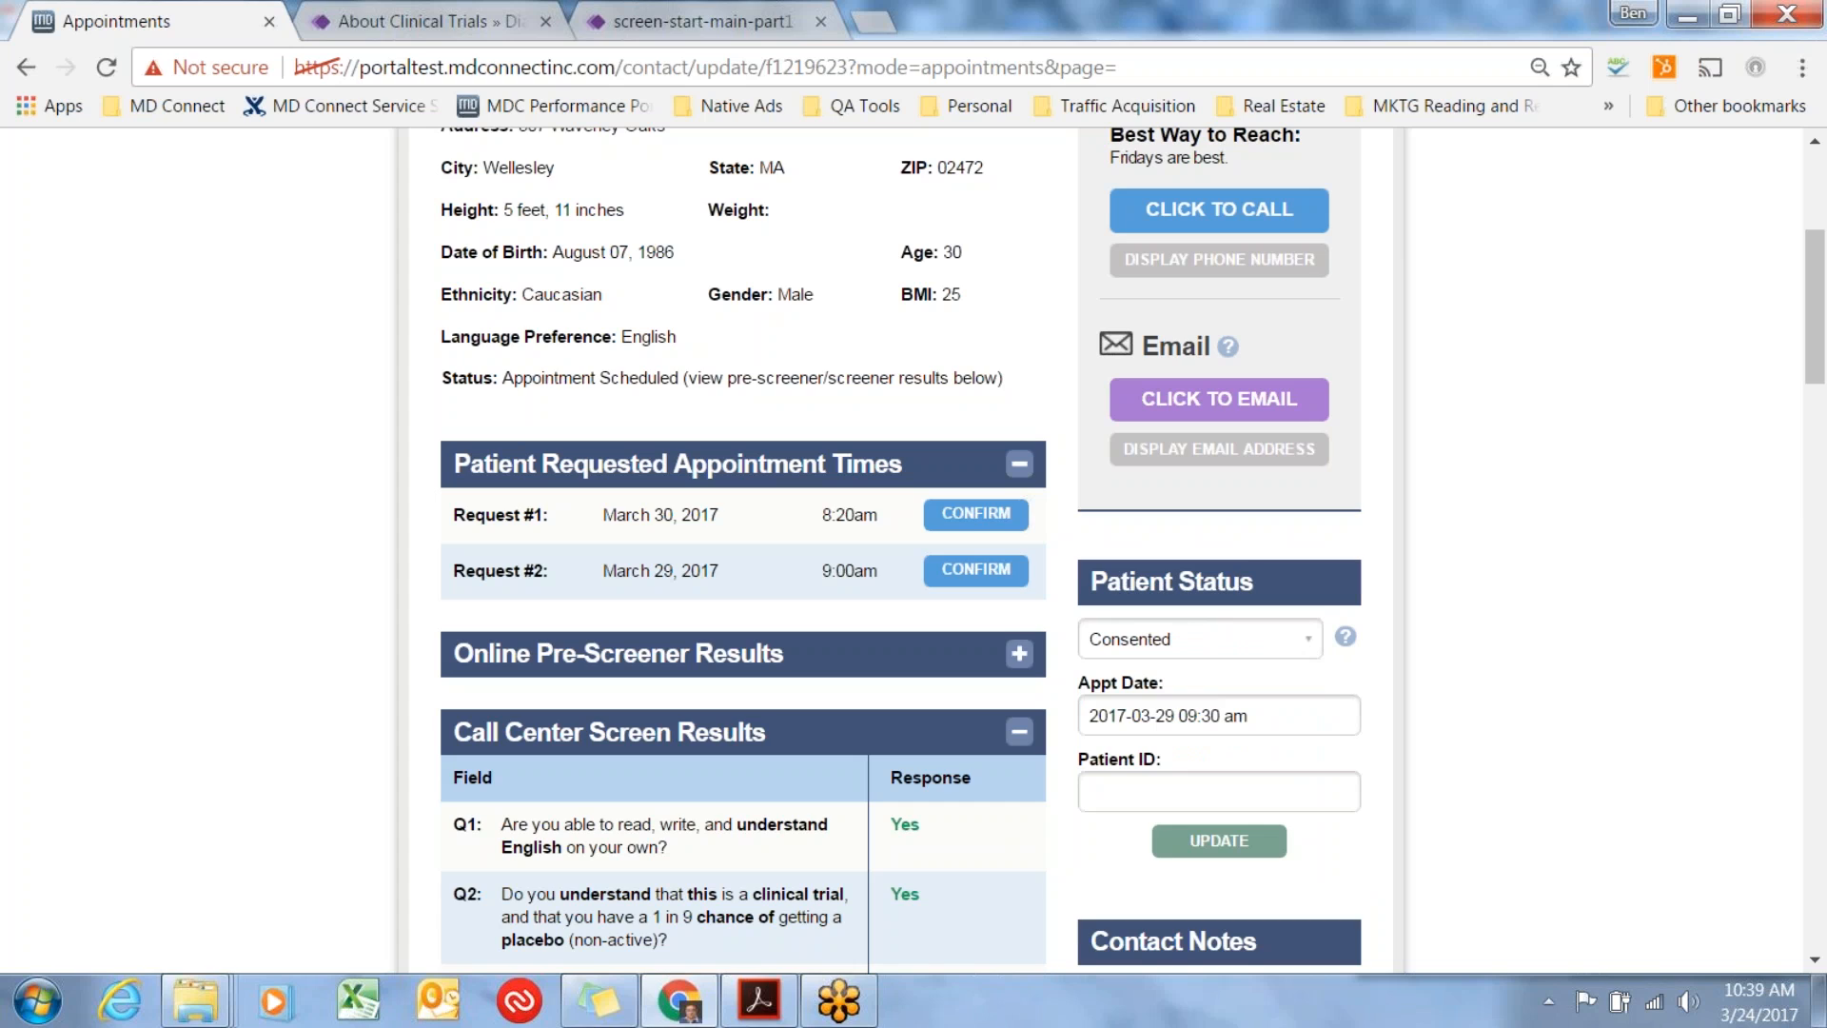
click(1188, 714)
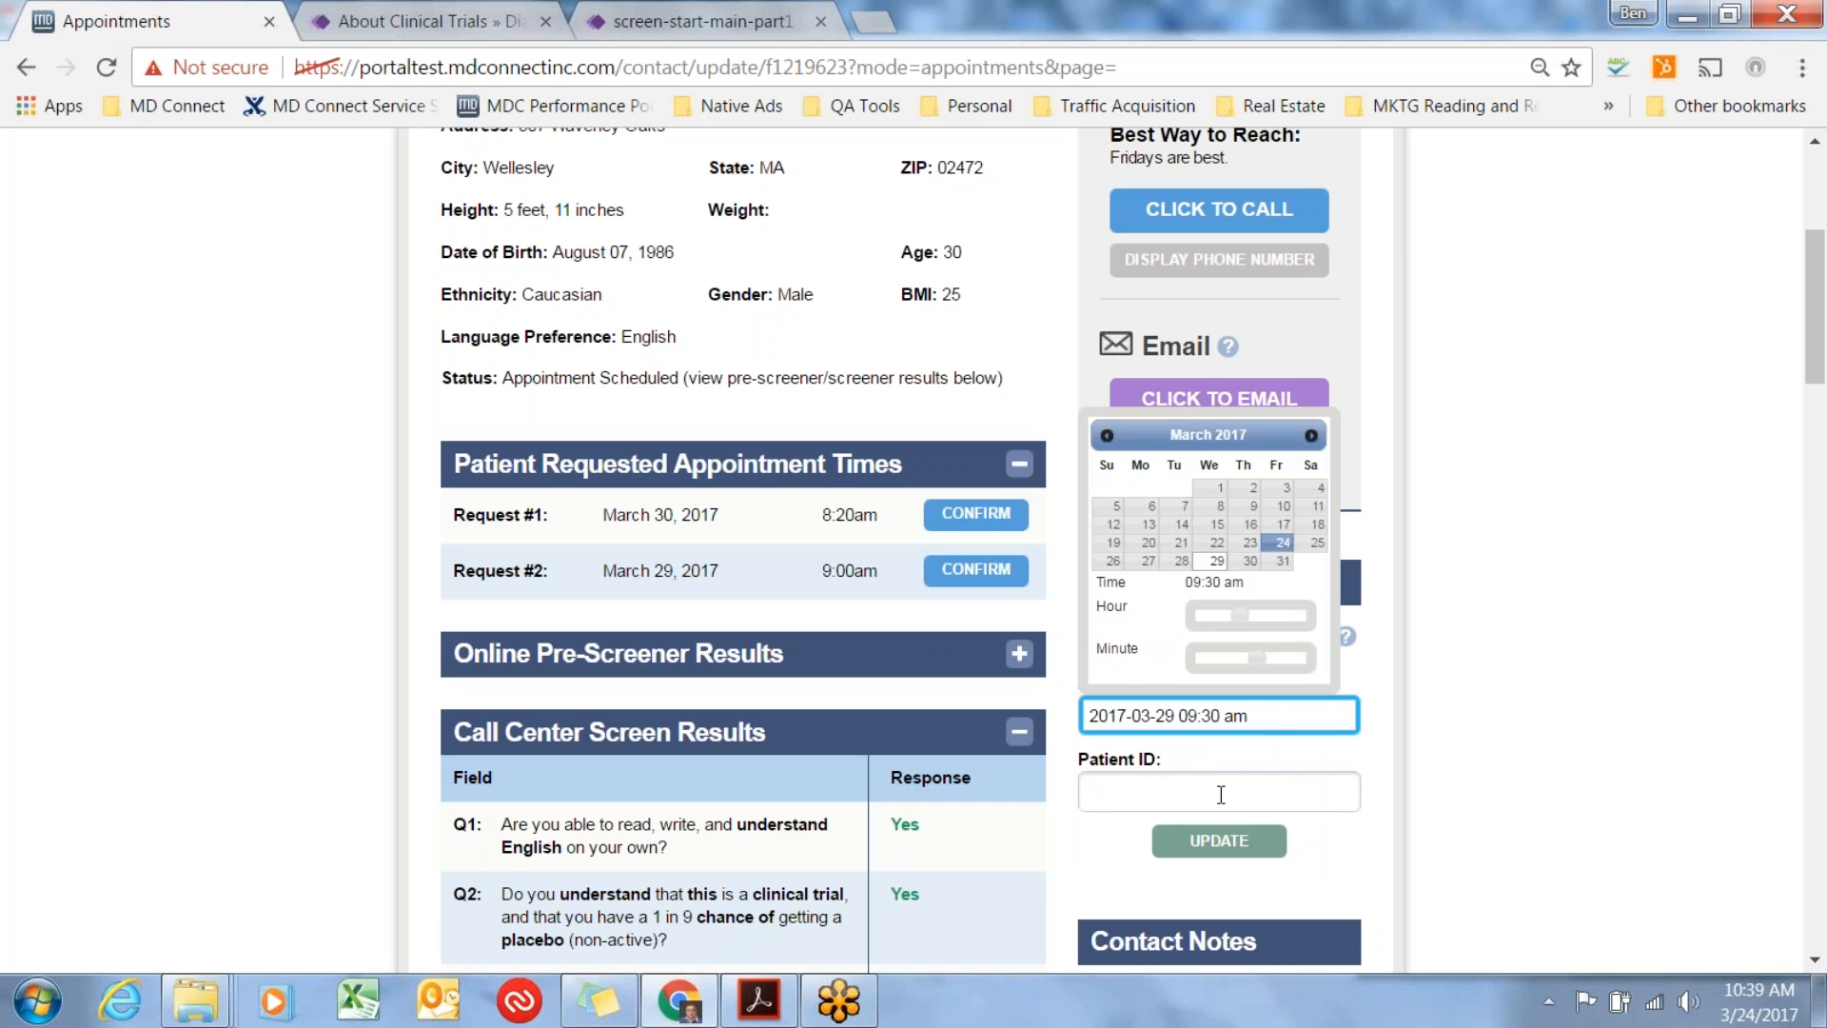
click(1177, 794)
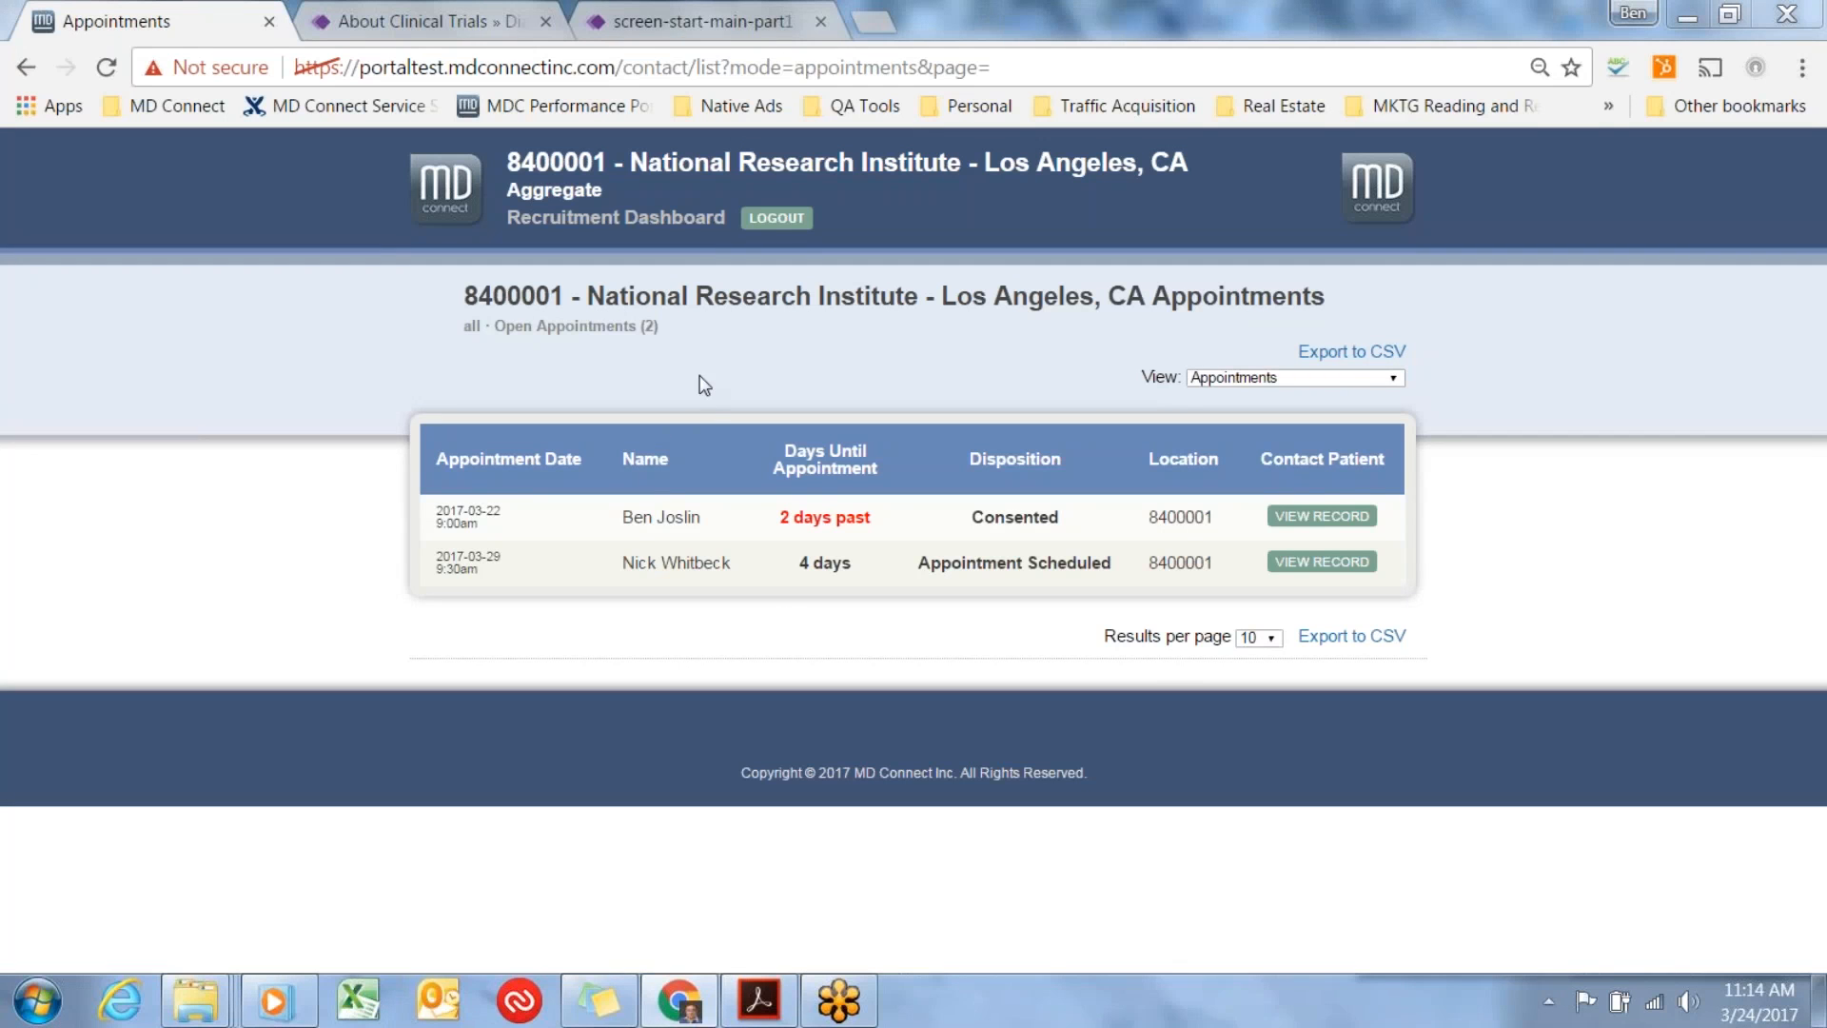
Check the Open Appointments heading and open the patient record for the 2017-03-29 9:30am appointment.
drag(670, 327, 458, 333)
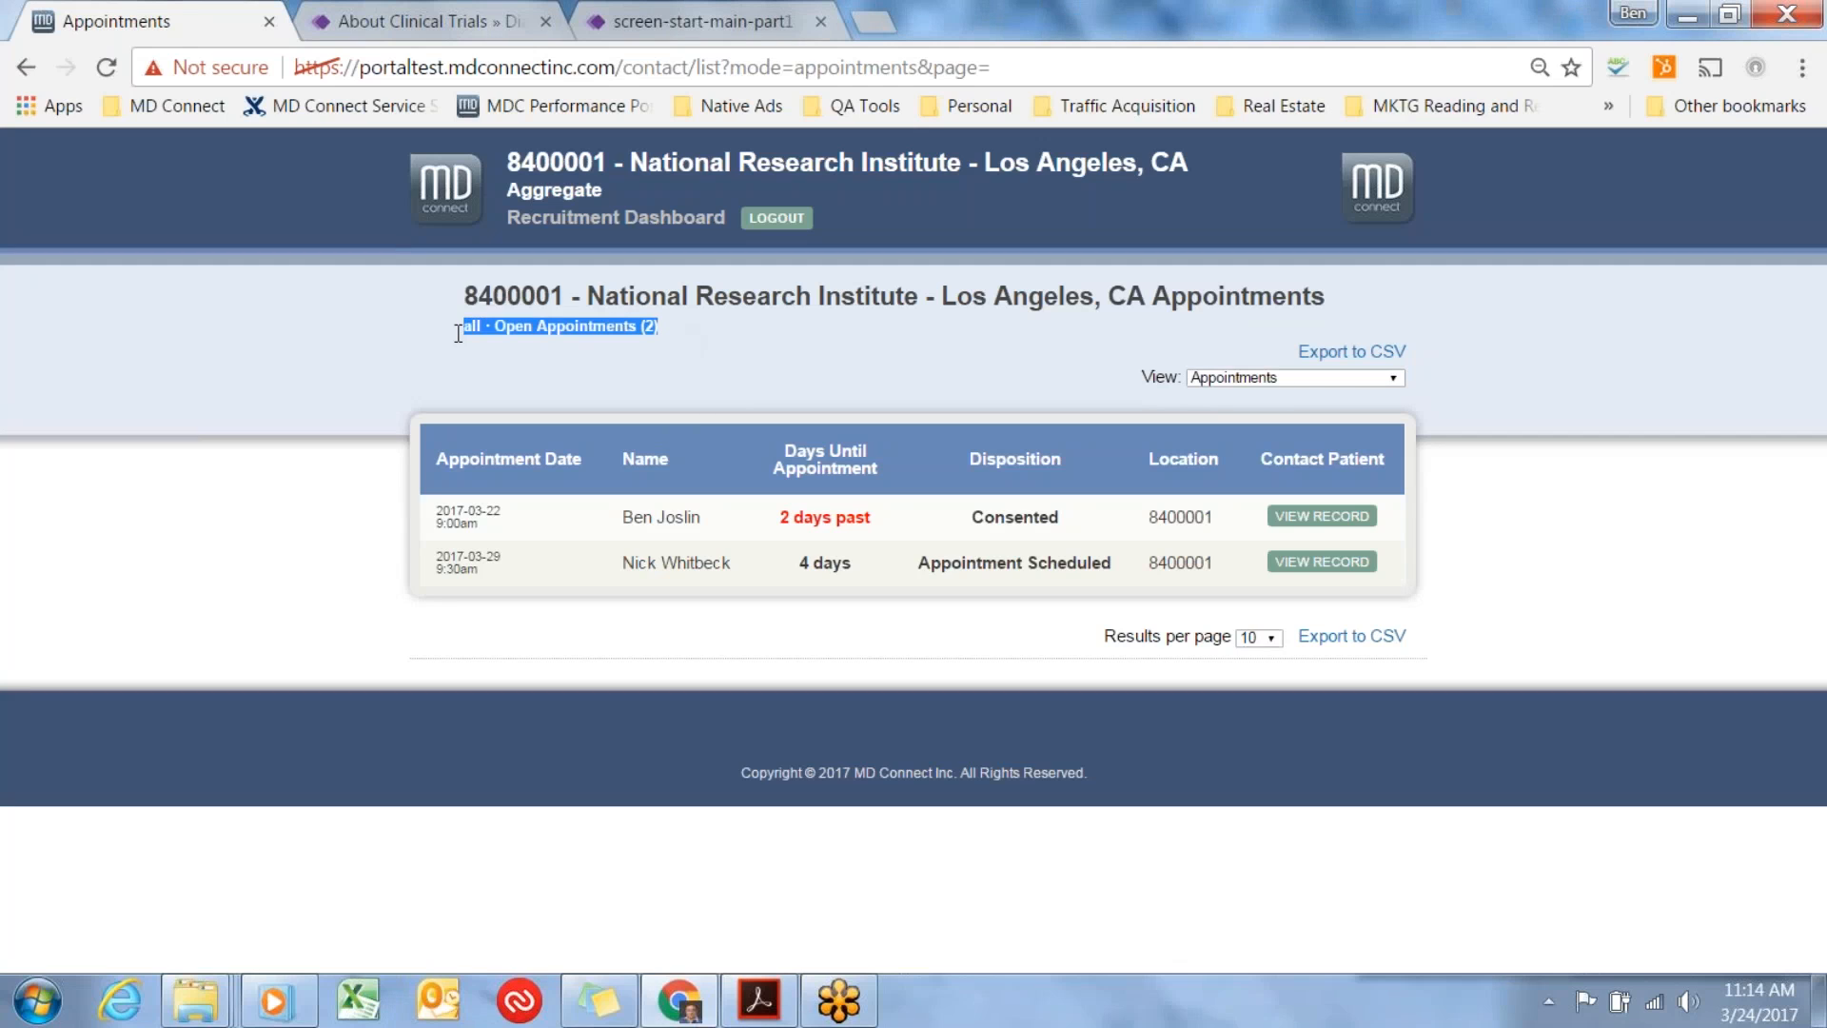
click(619, 366)
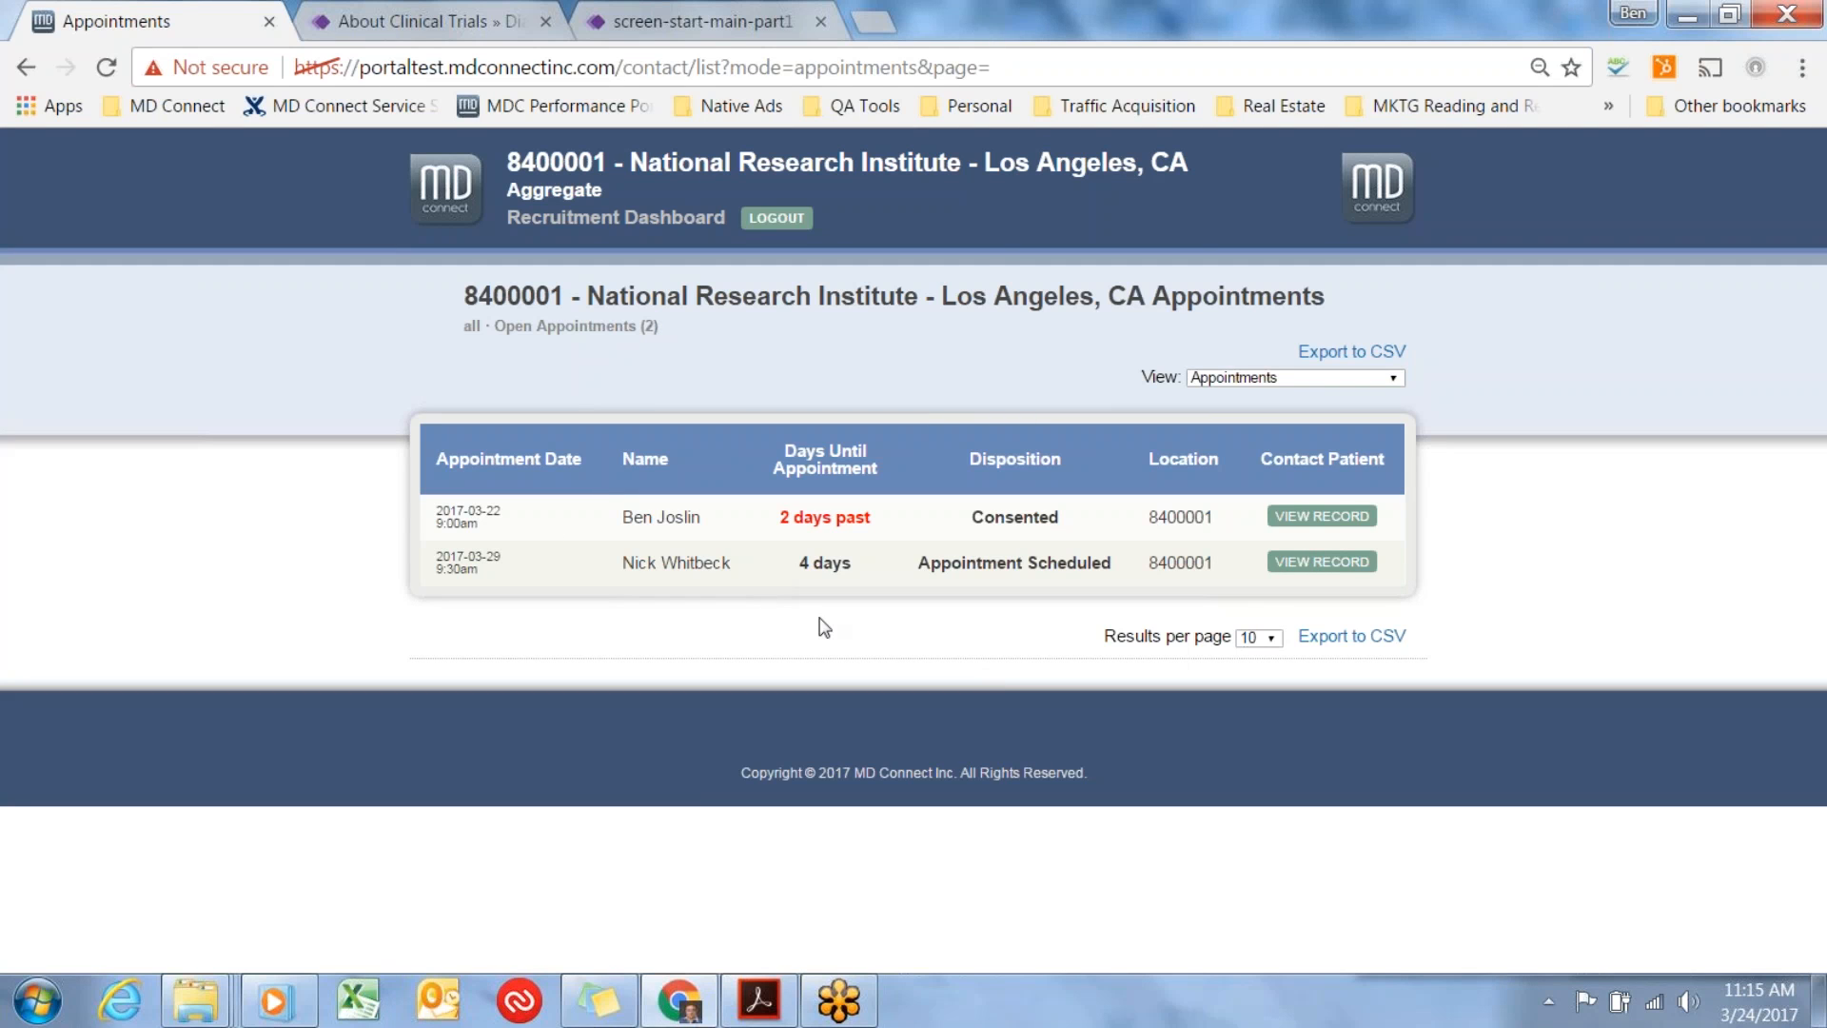
click(1356, 563)
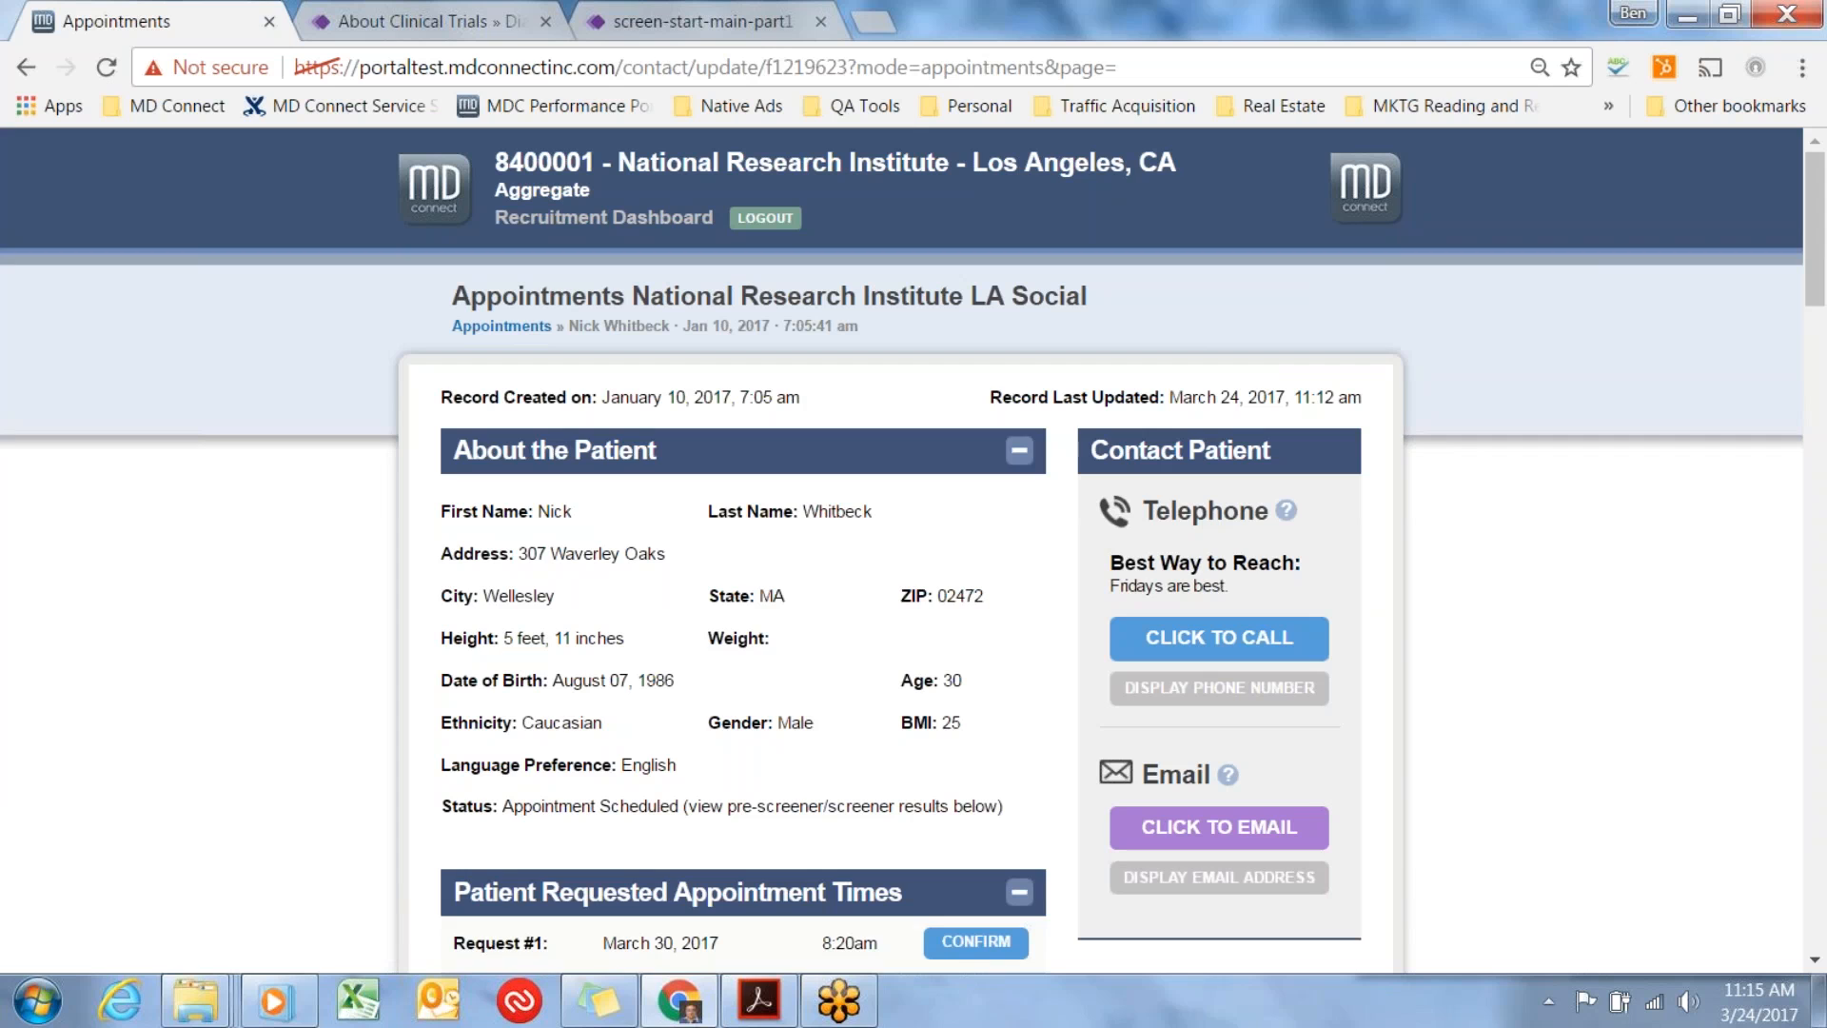
Inspect the appointment date picker under Patient Status and read the help text defining each status option.
scroll(1391, 611, down, 3)
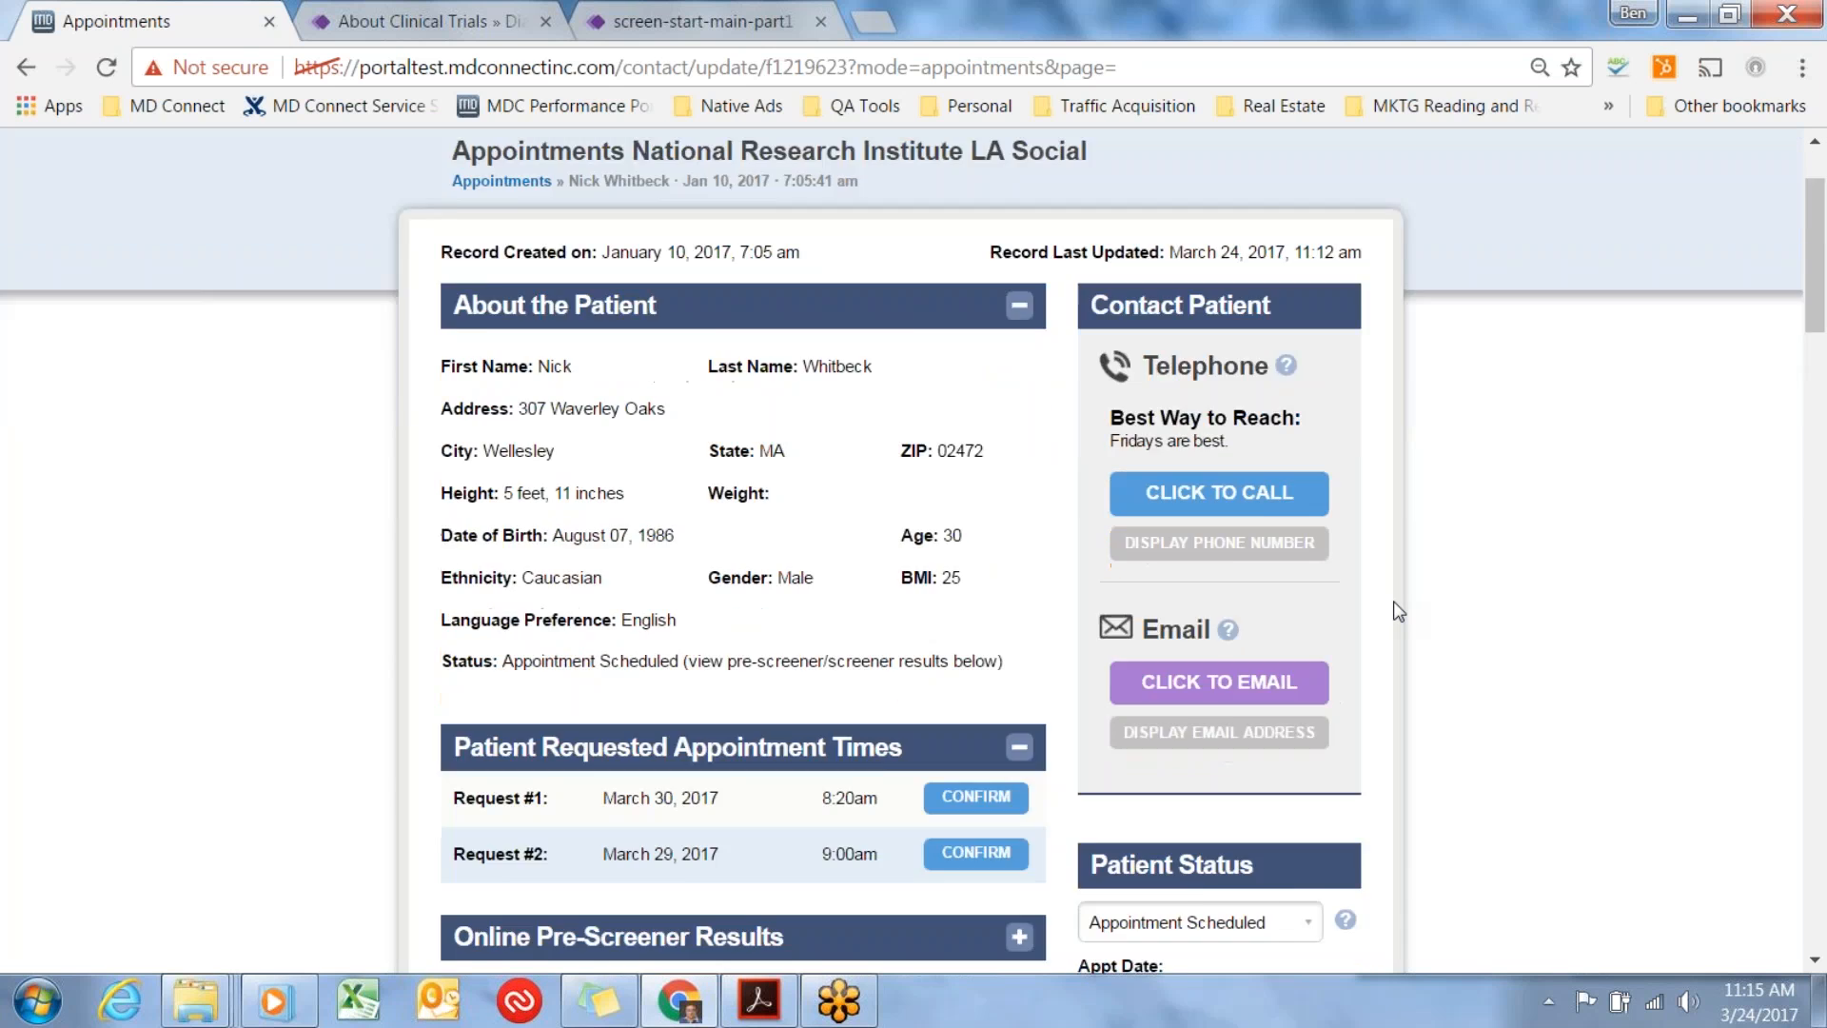
scroll(1396, 611, down, 1)
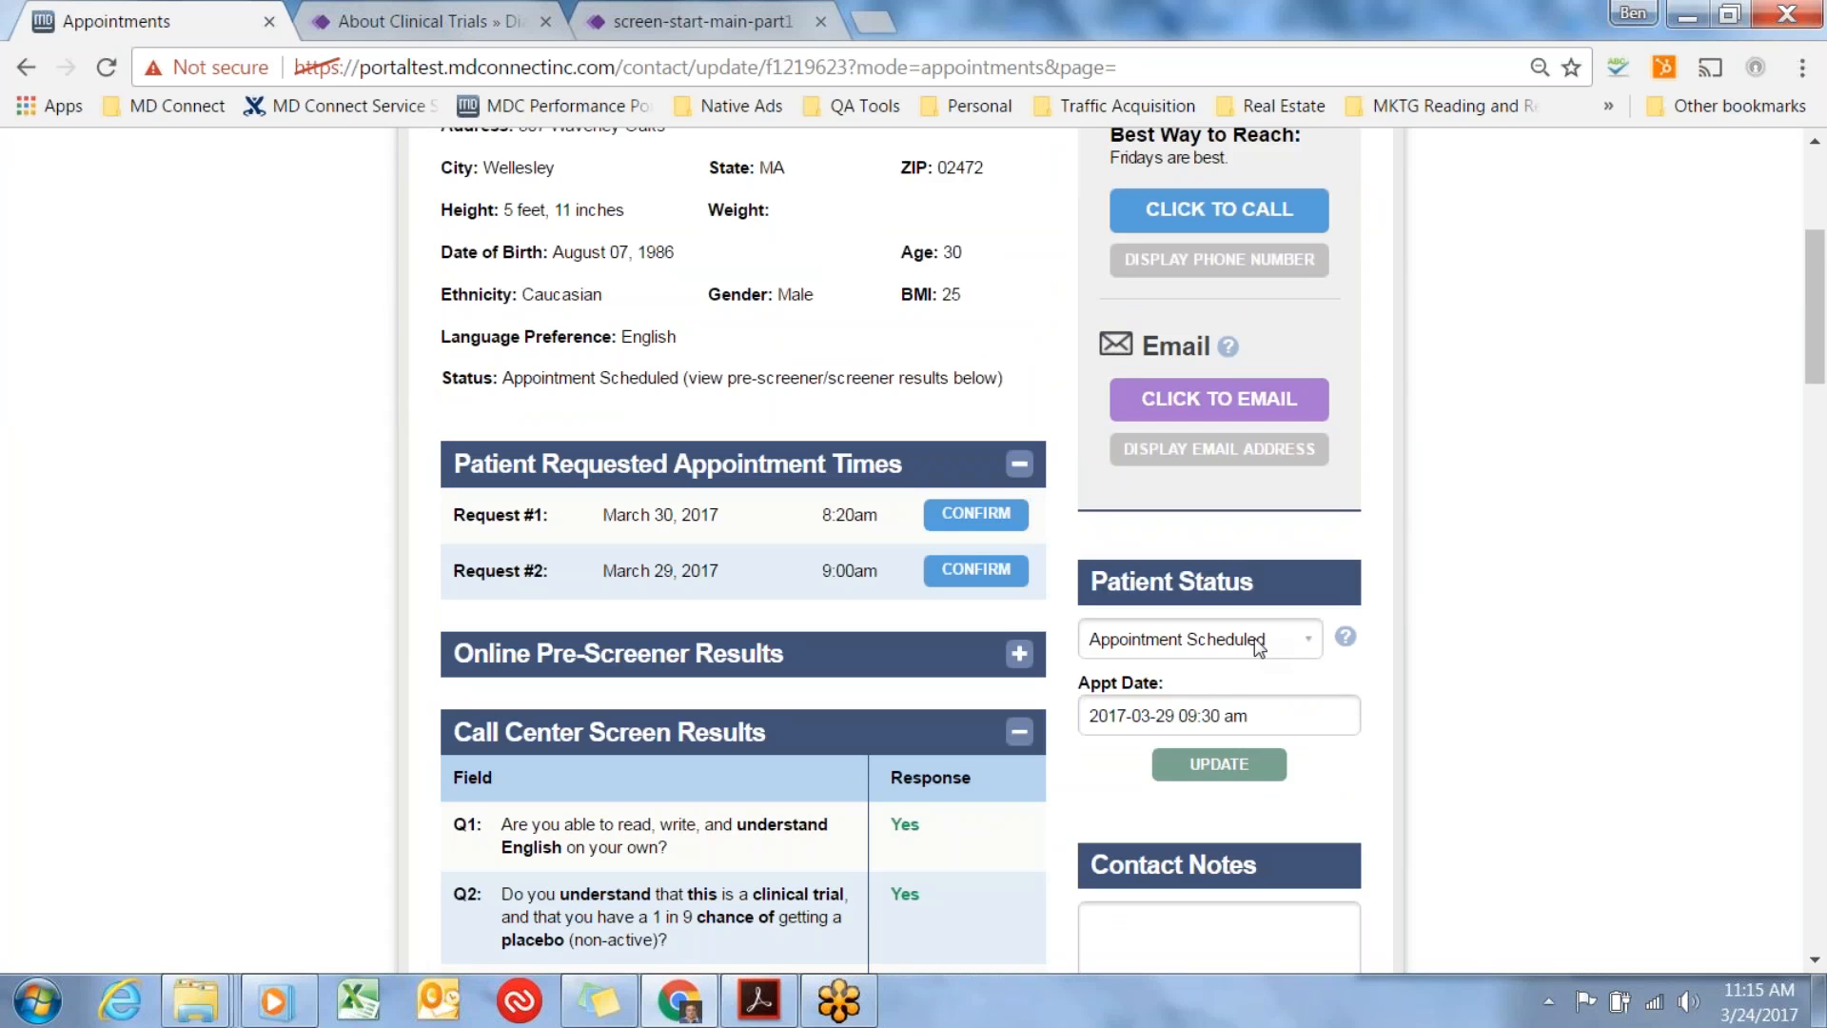
click(1254, 715)
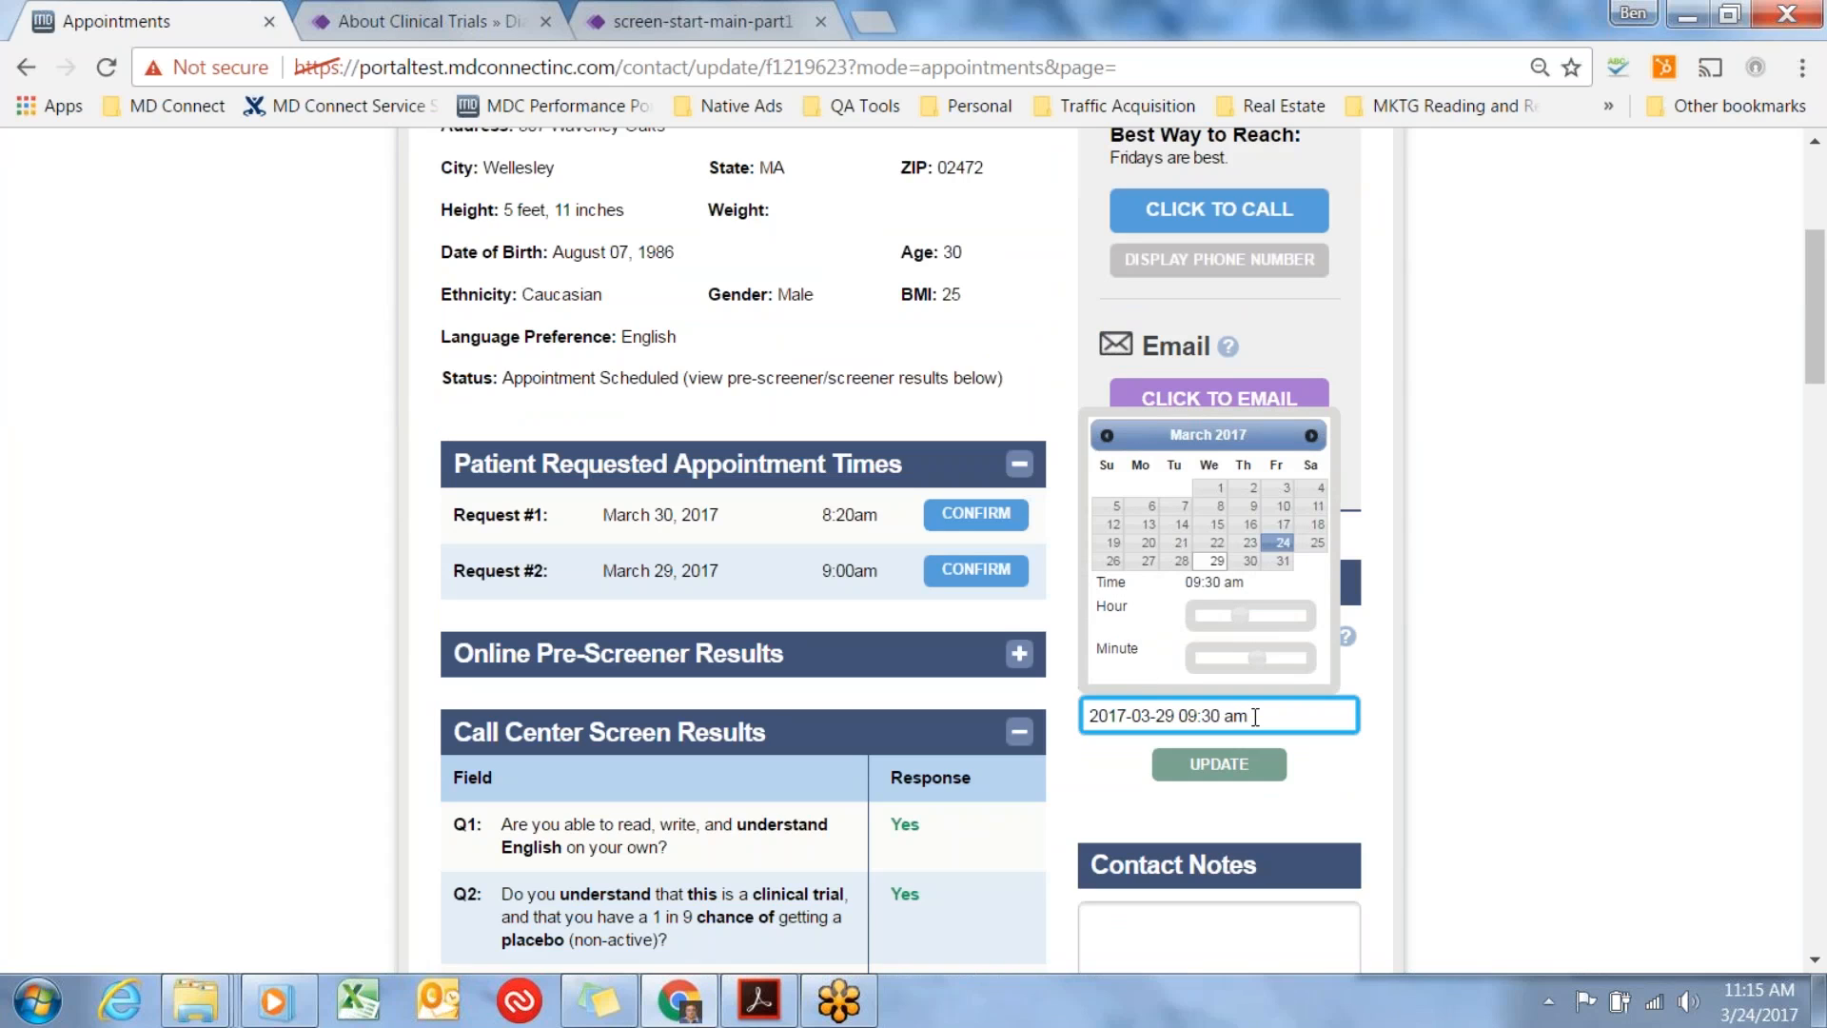
click(1431, 654)
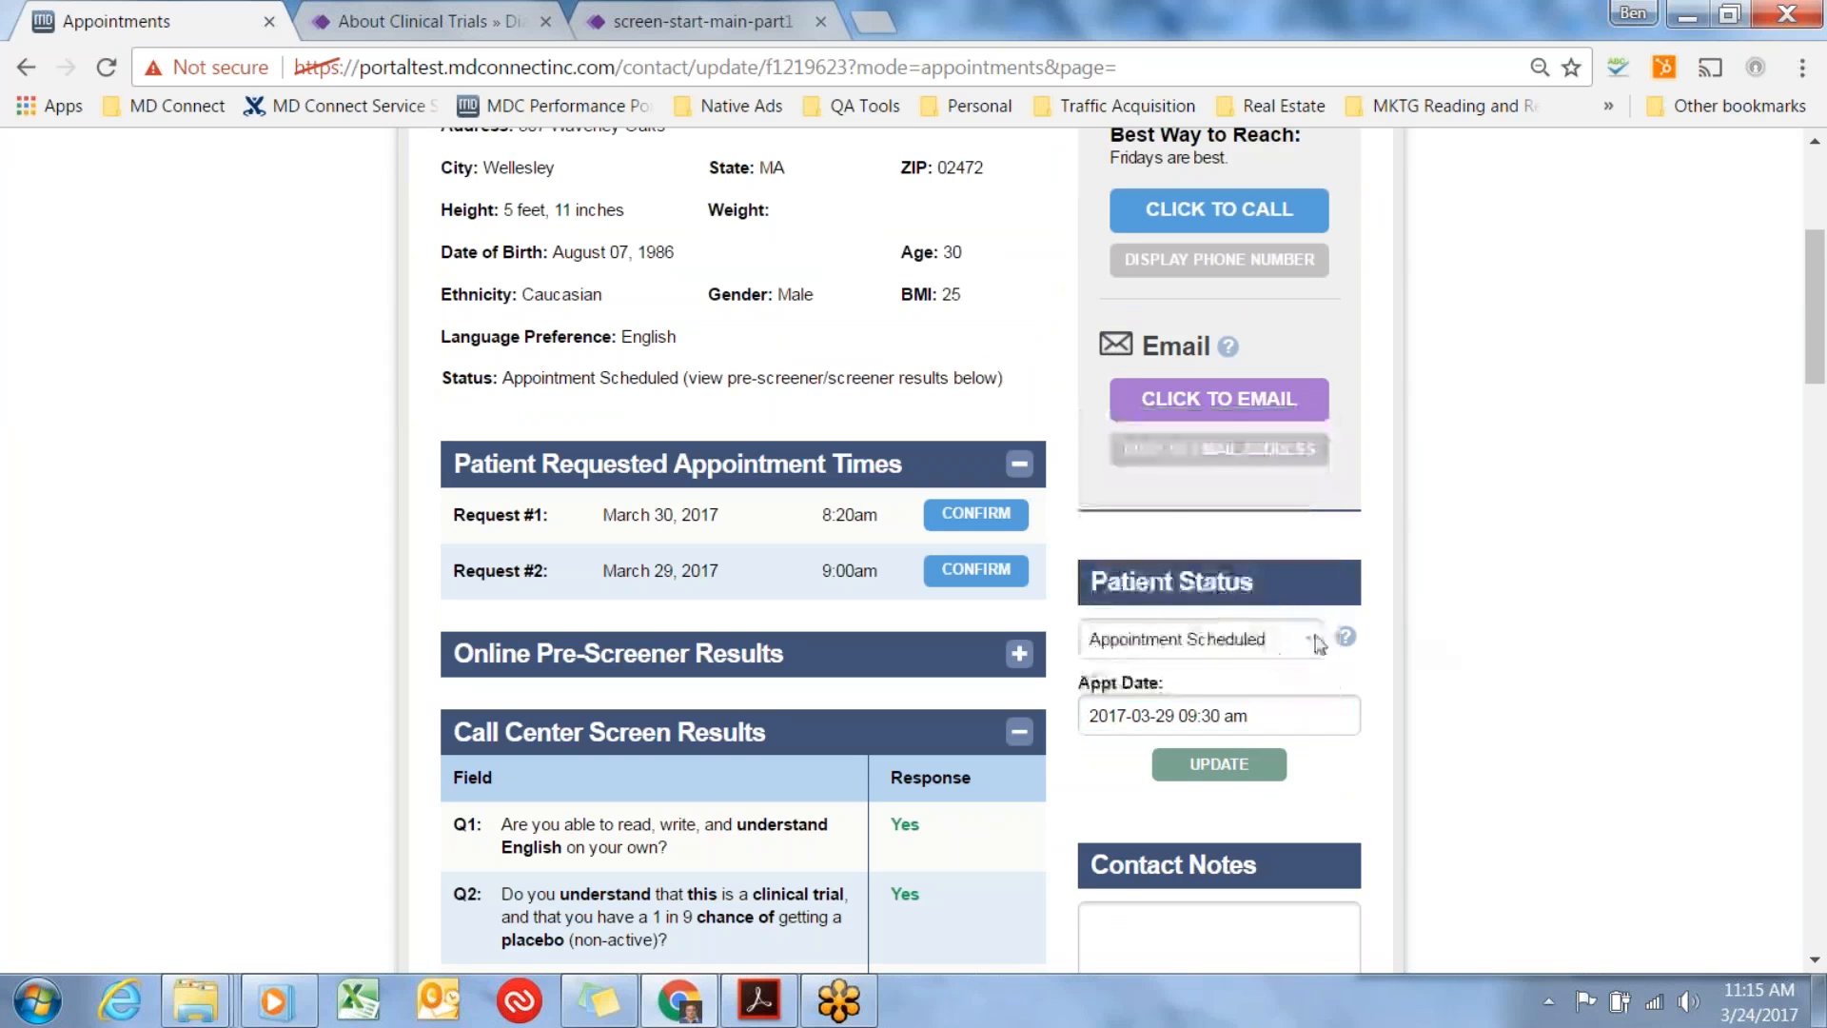
mouse_move(1349, 646)
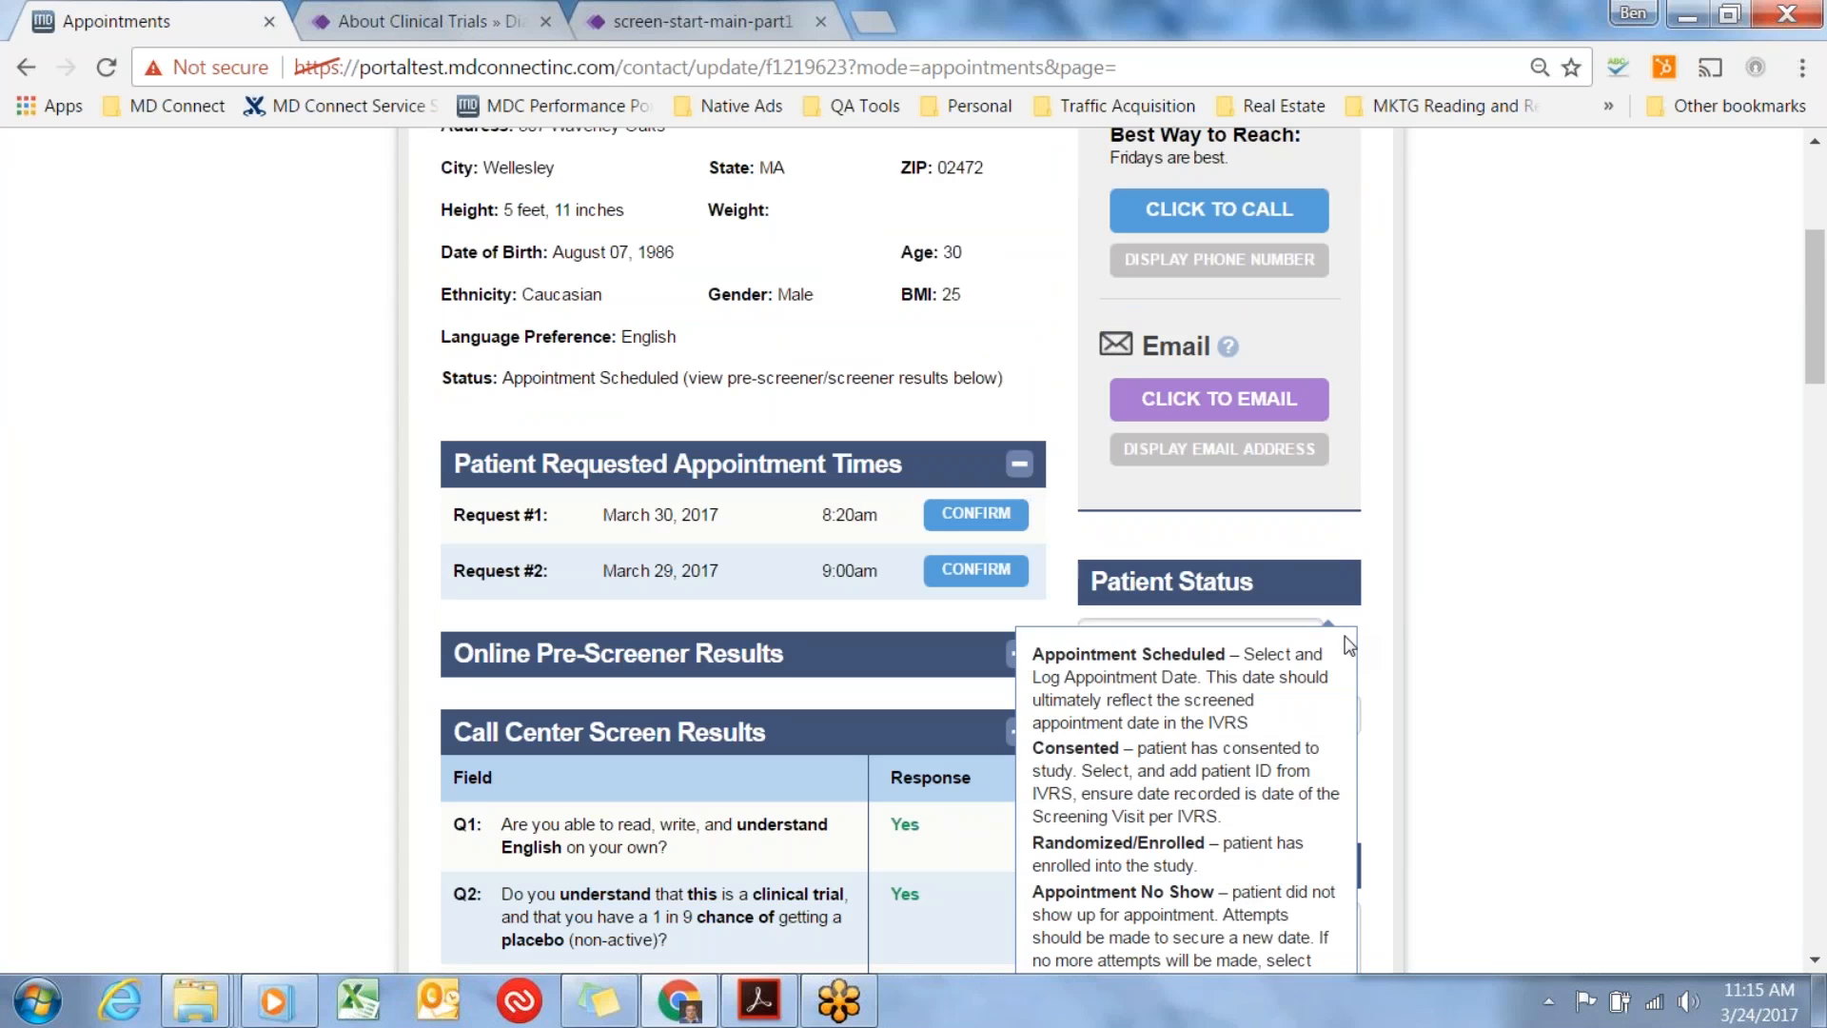
Inspect the appointment date picker under Patient Status and reread the help text explaining the status options.
drag(1257, 719, 1084, 713)
click(1411, 699)
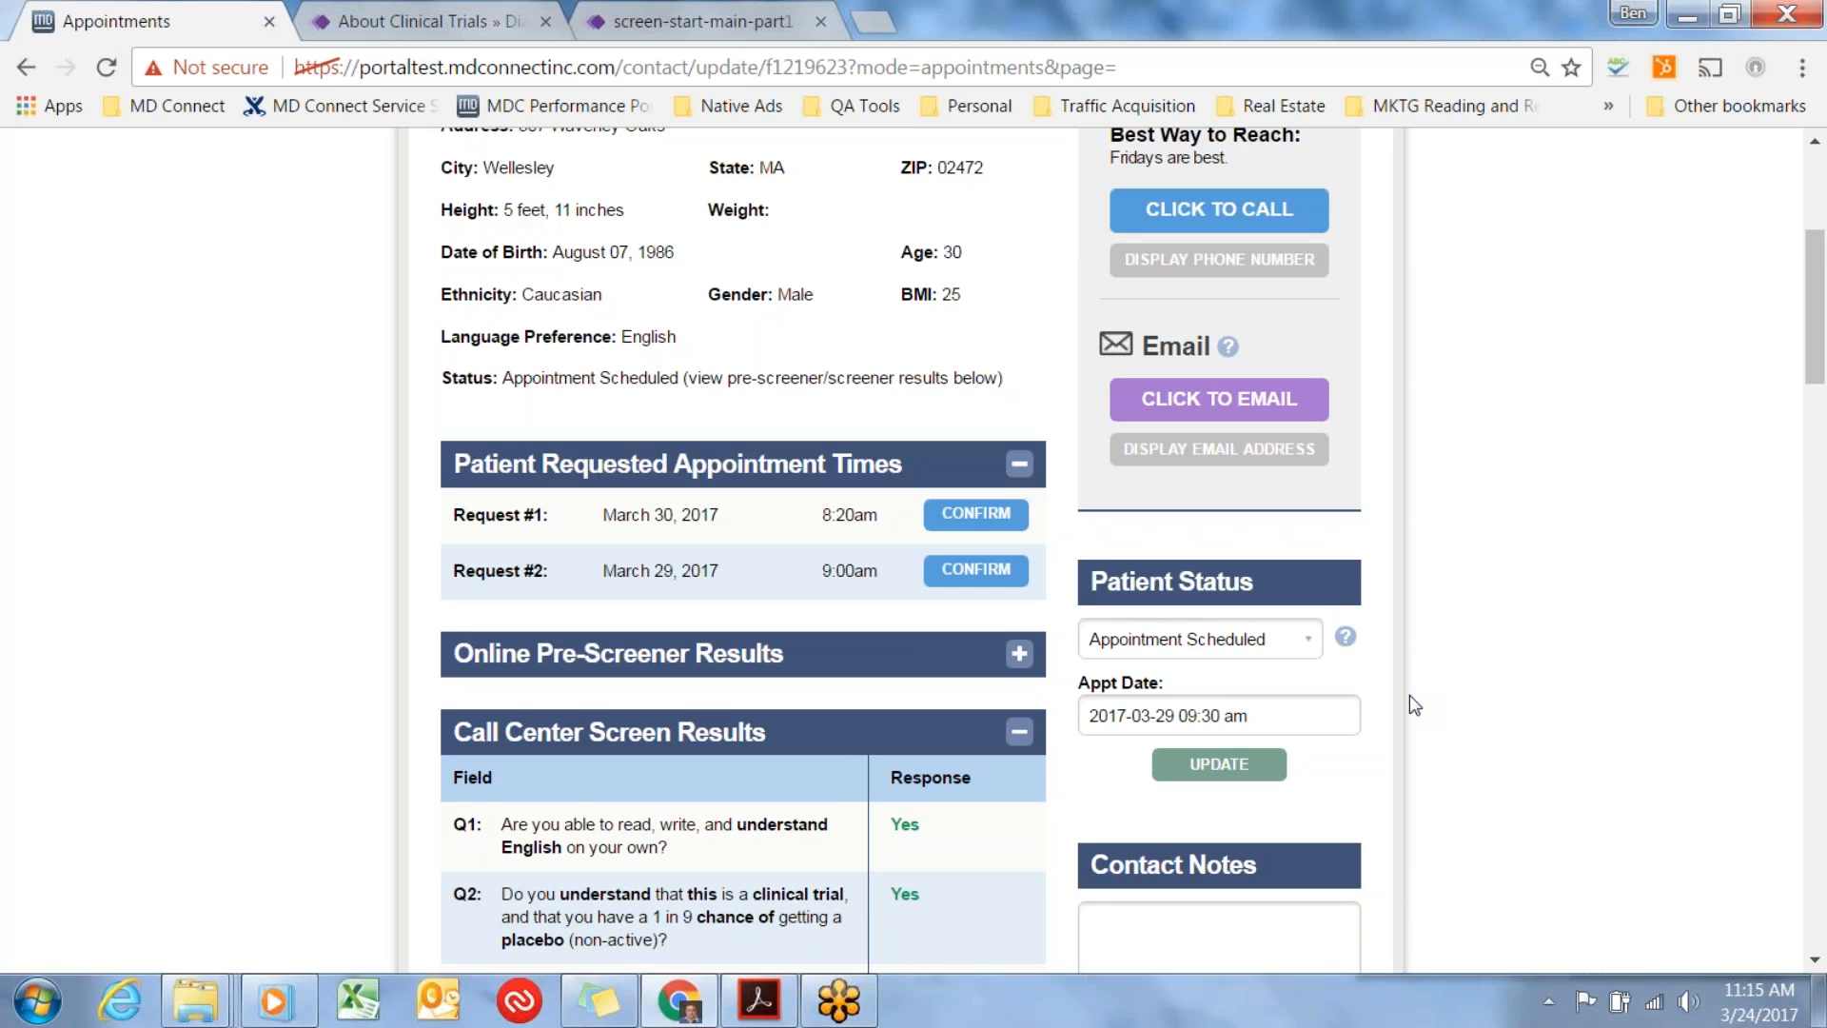
click(1308, 715)
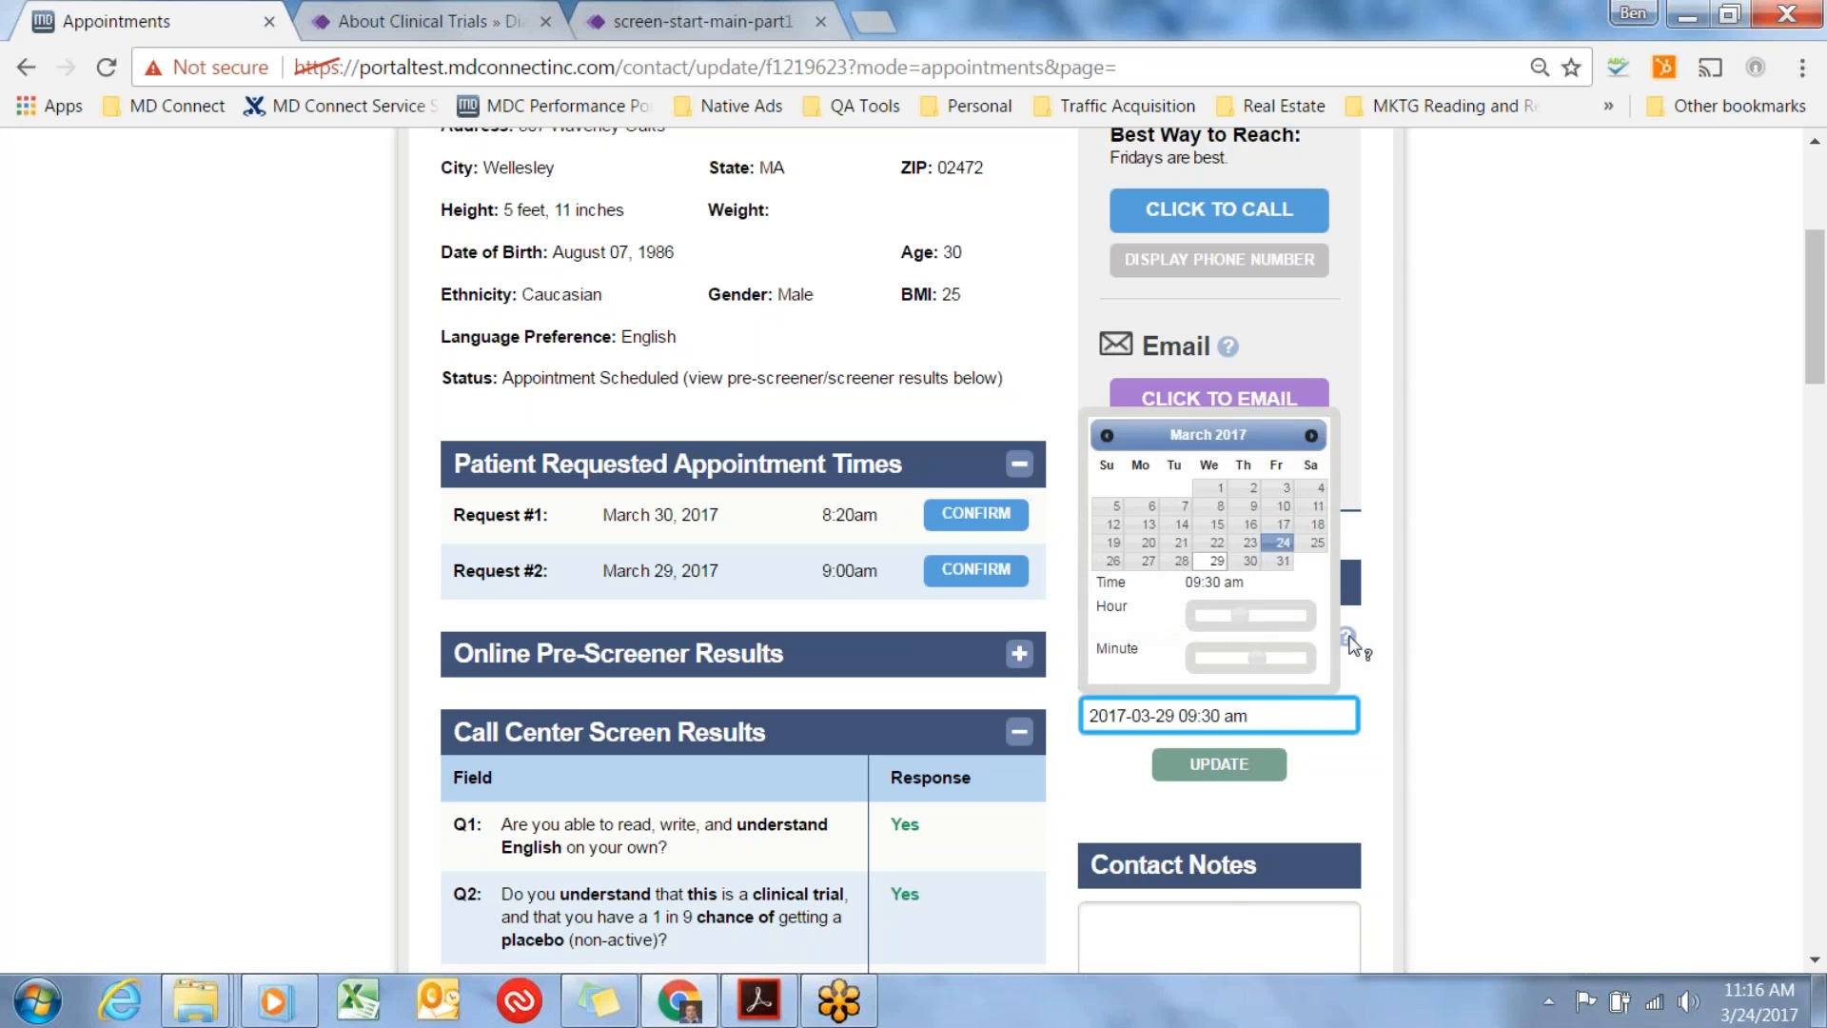
click(1348, 637)
drag(1028, 824, 1227, 820)
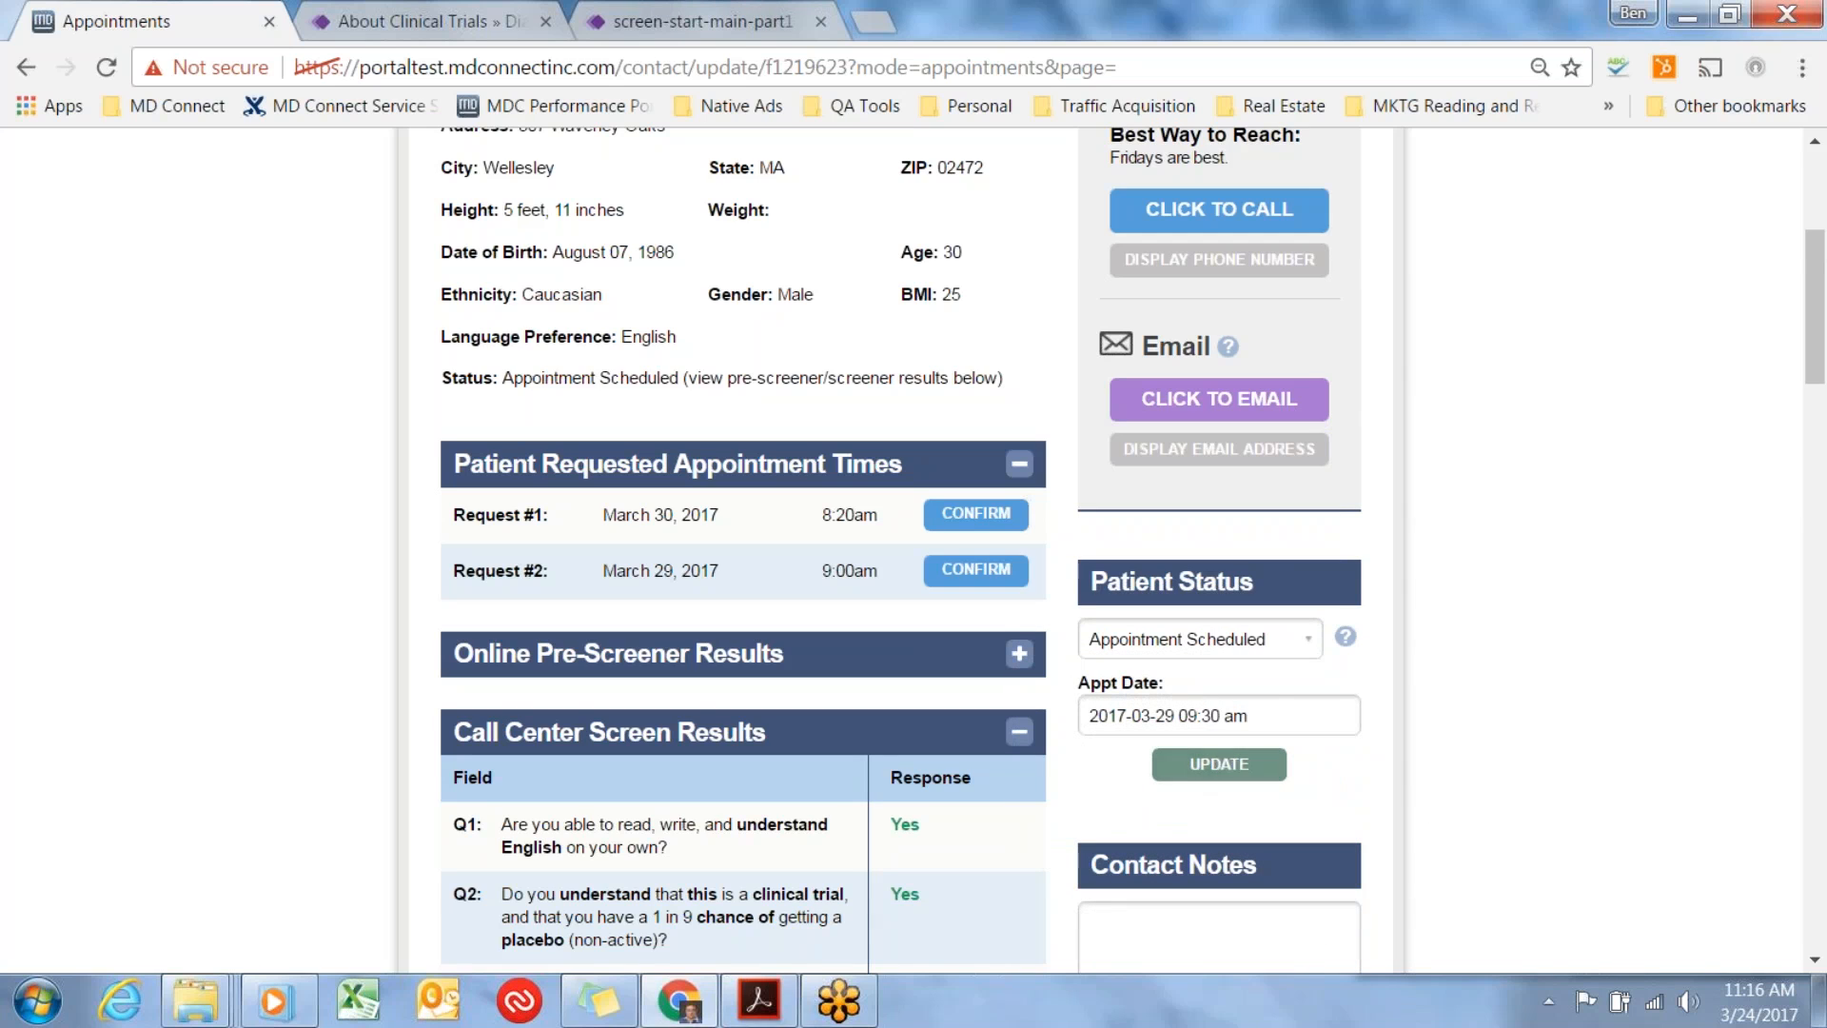
Set the patient status to Consented and fill in the patient ID.
click(1309, 647)
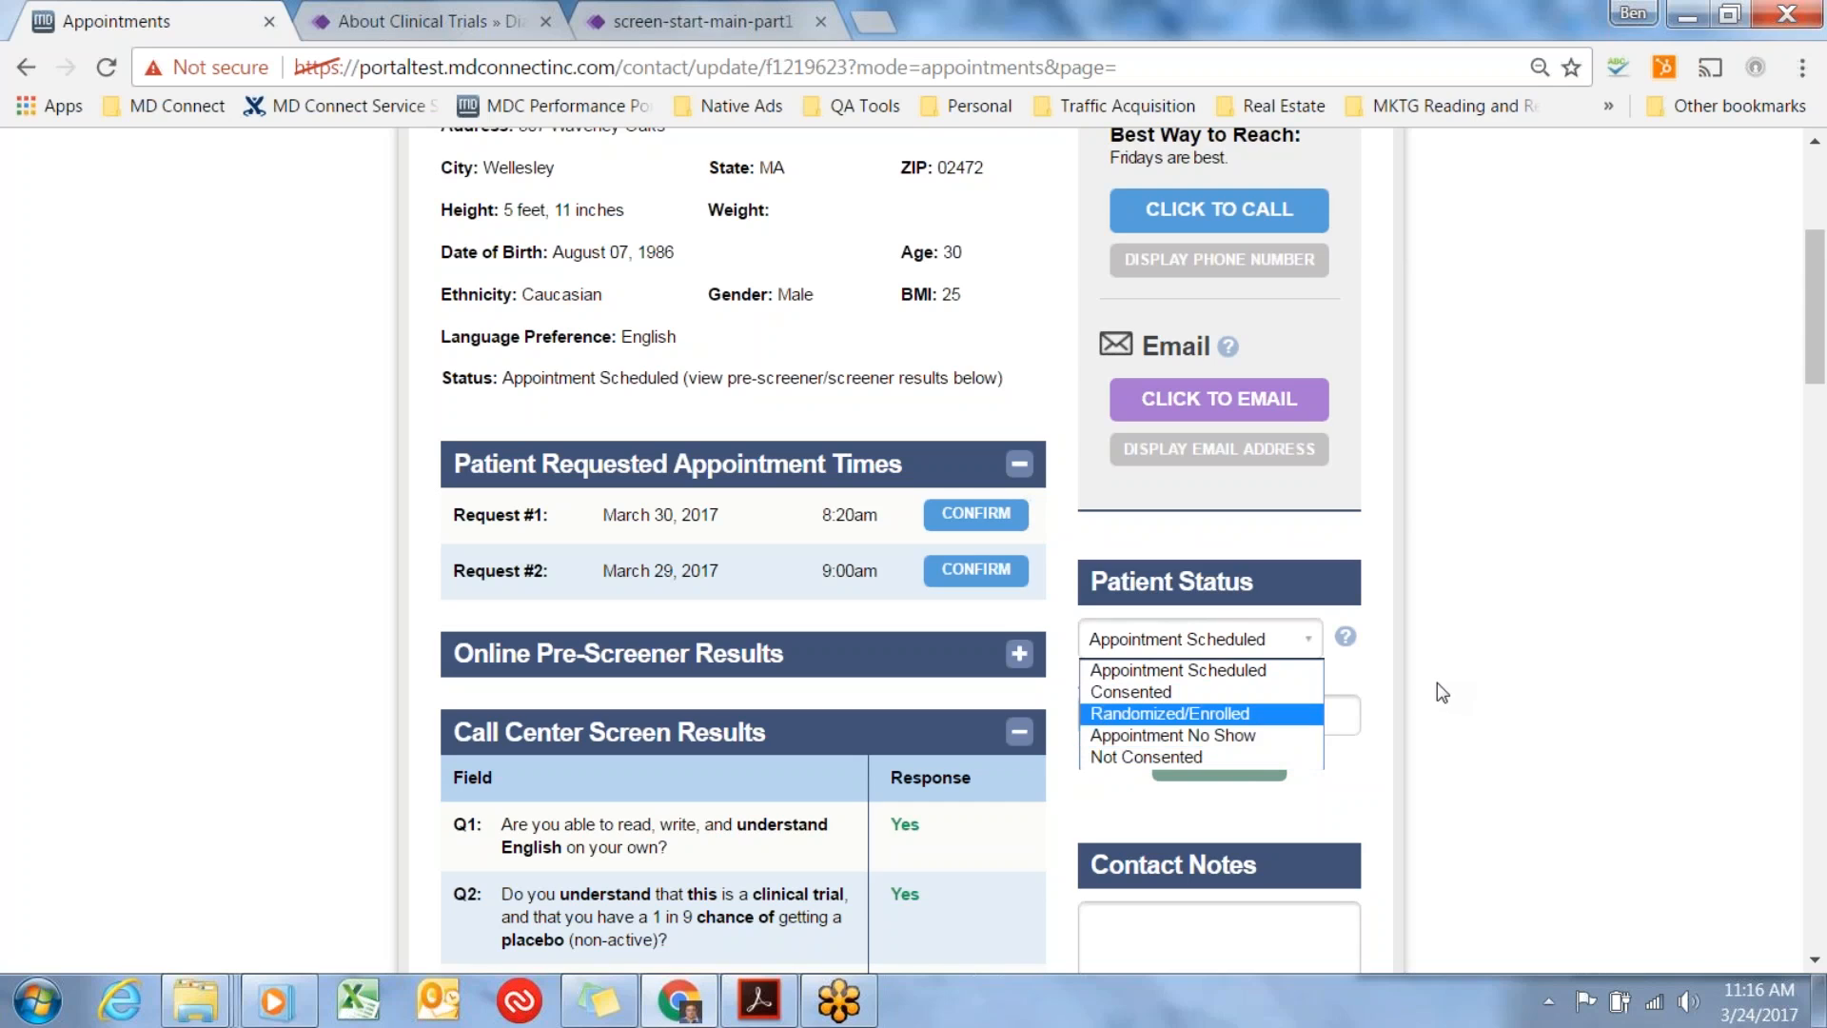
click(1222, 695)
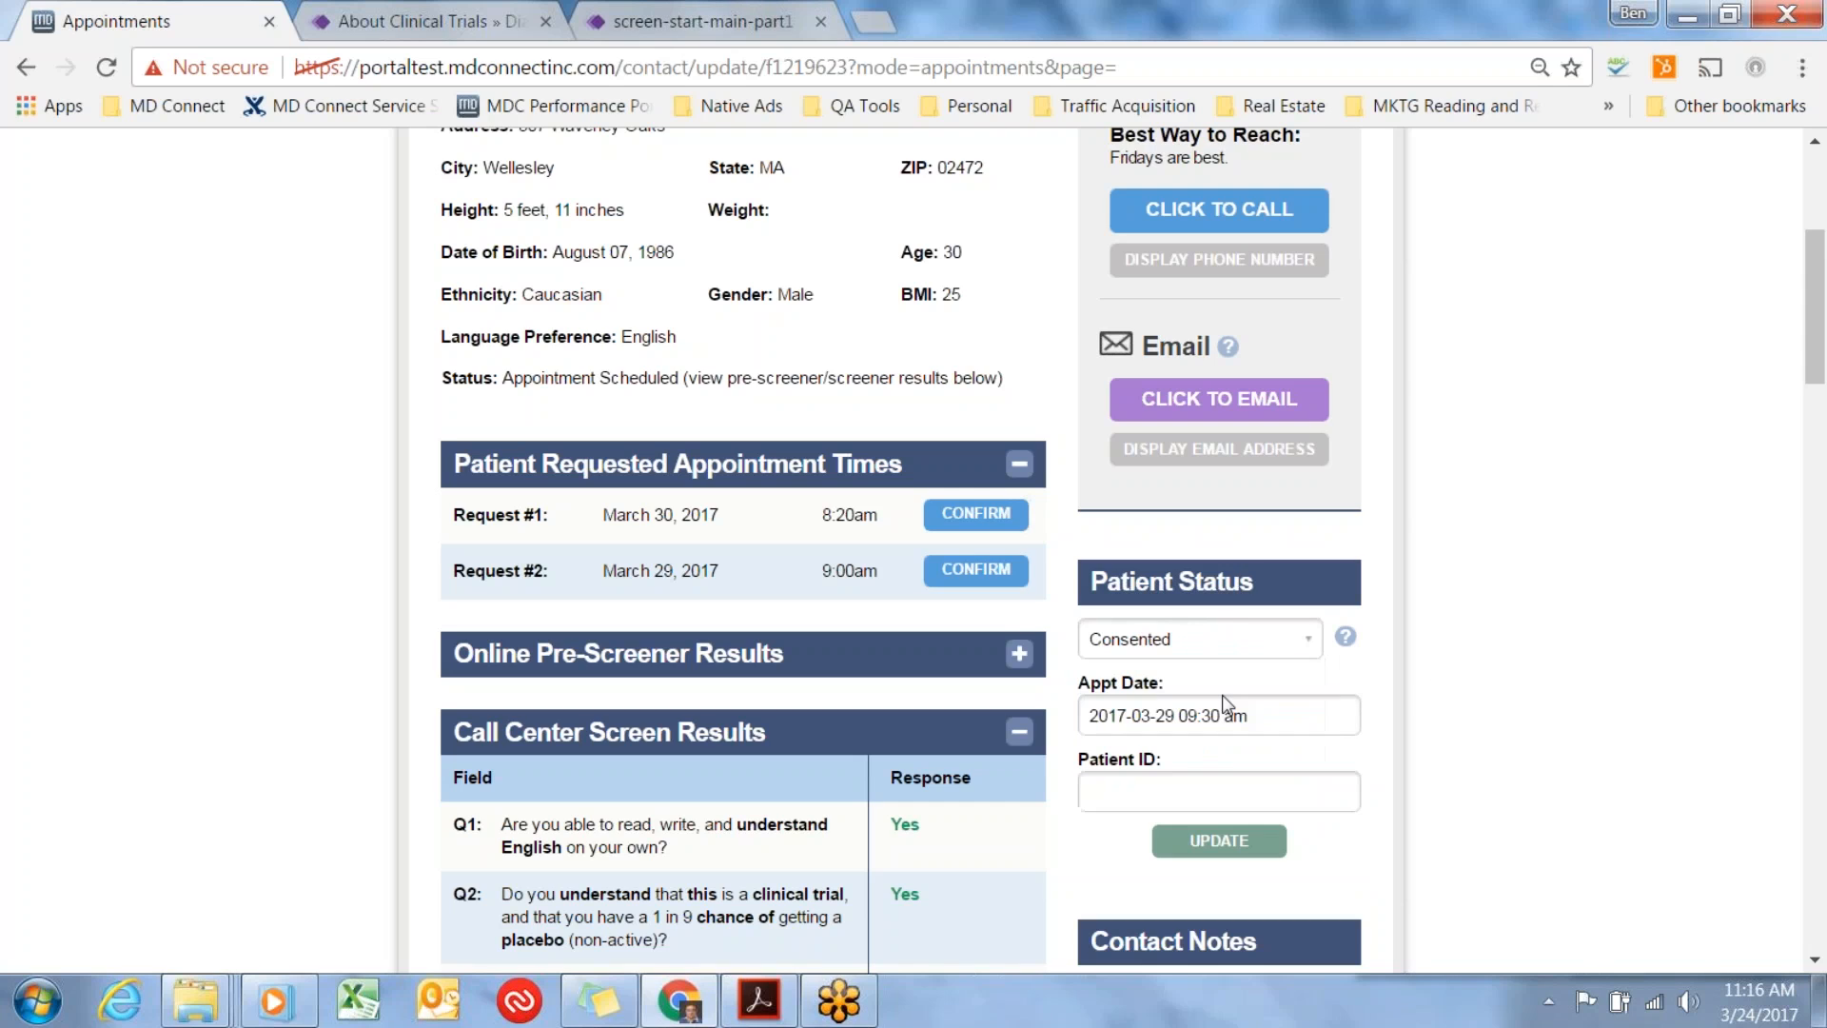
click(1189, 796)
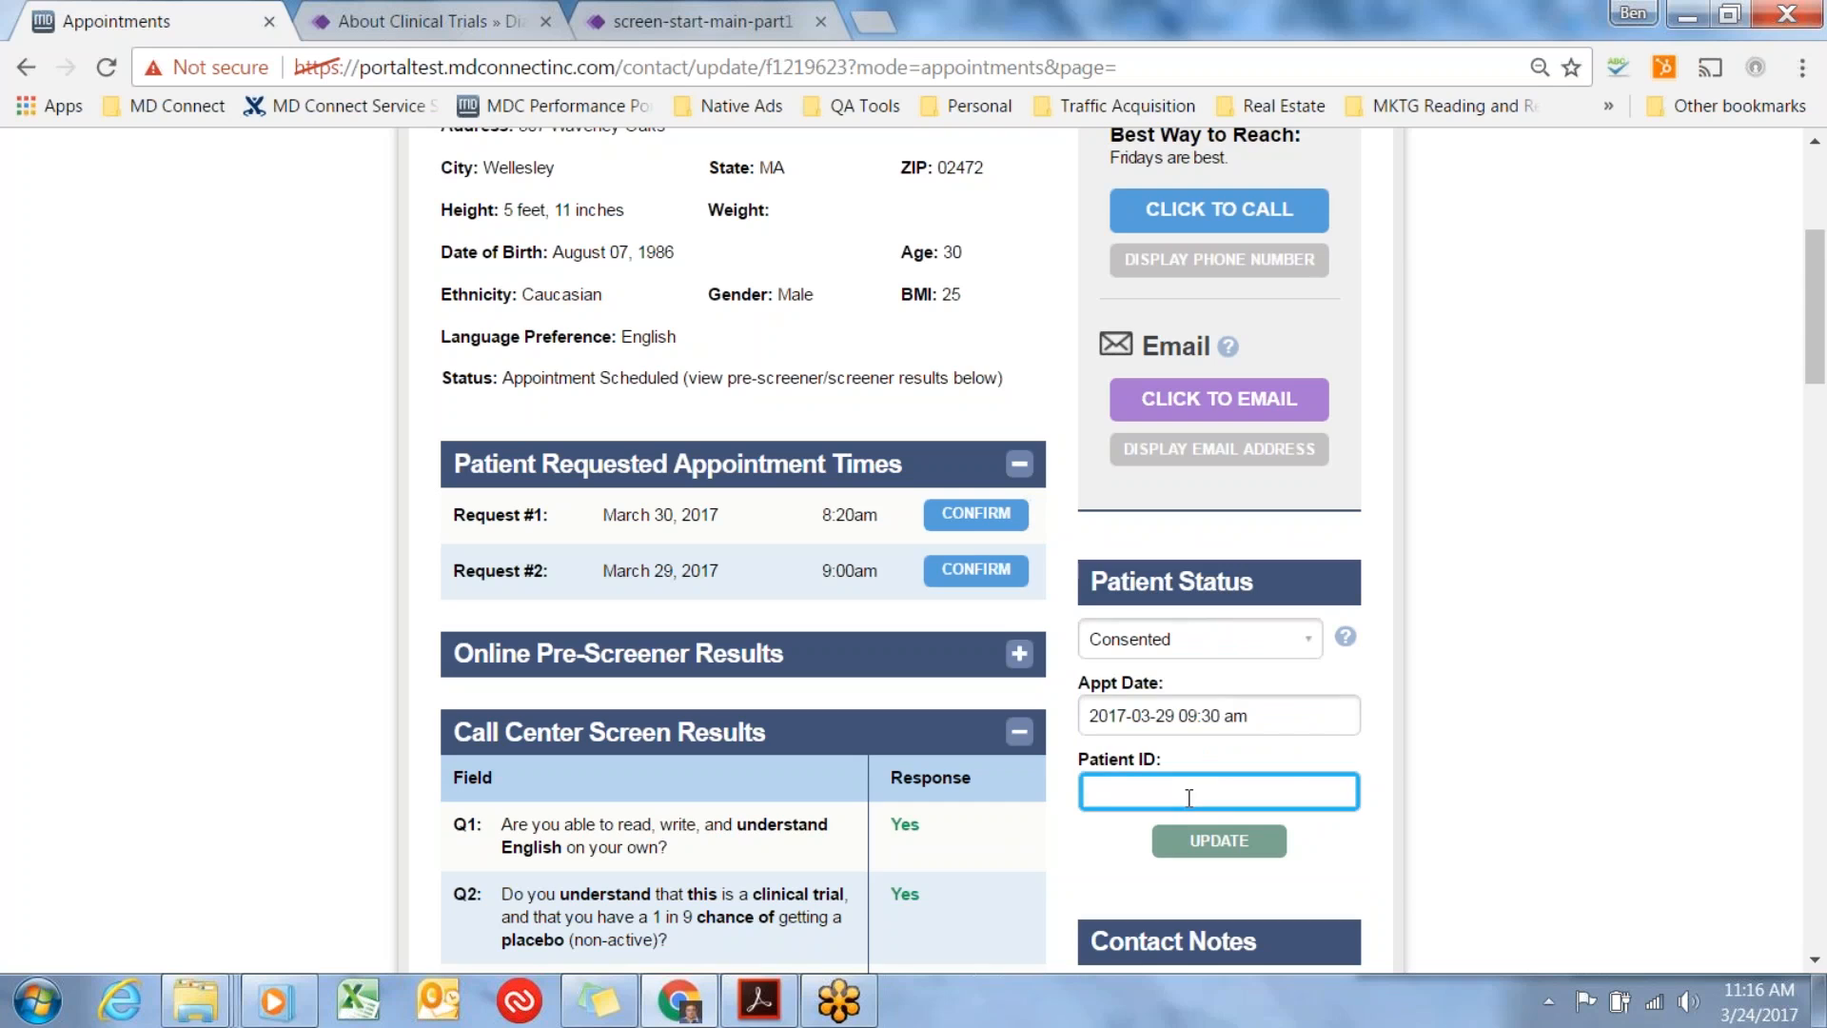
text(9999)
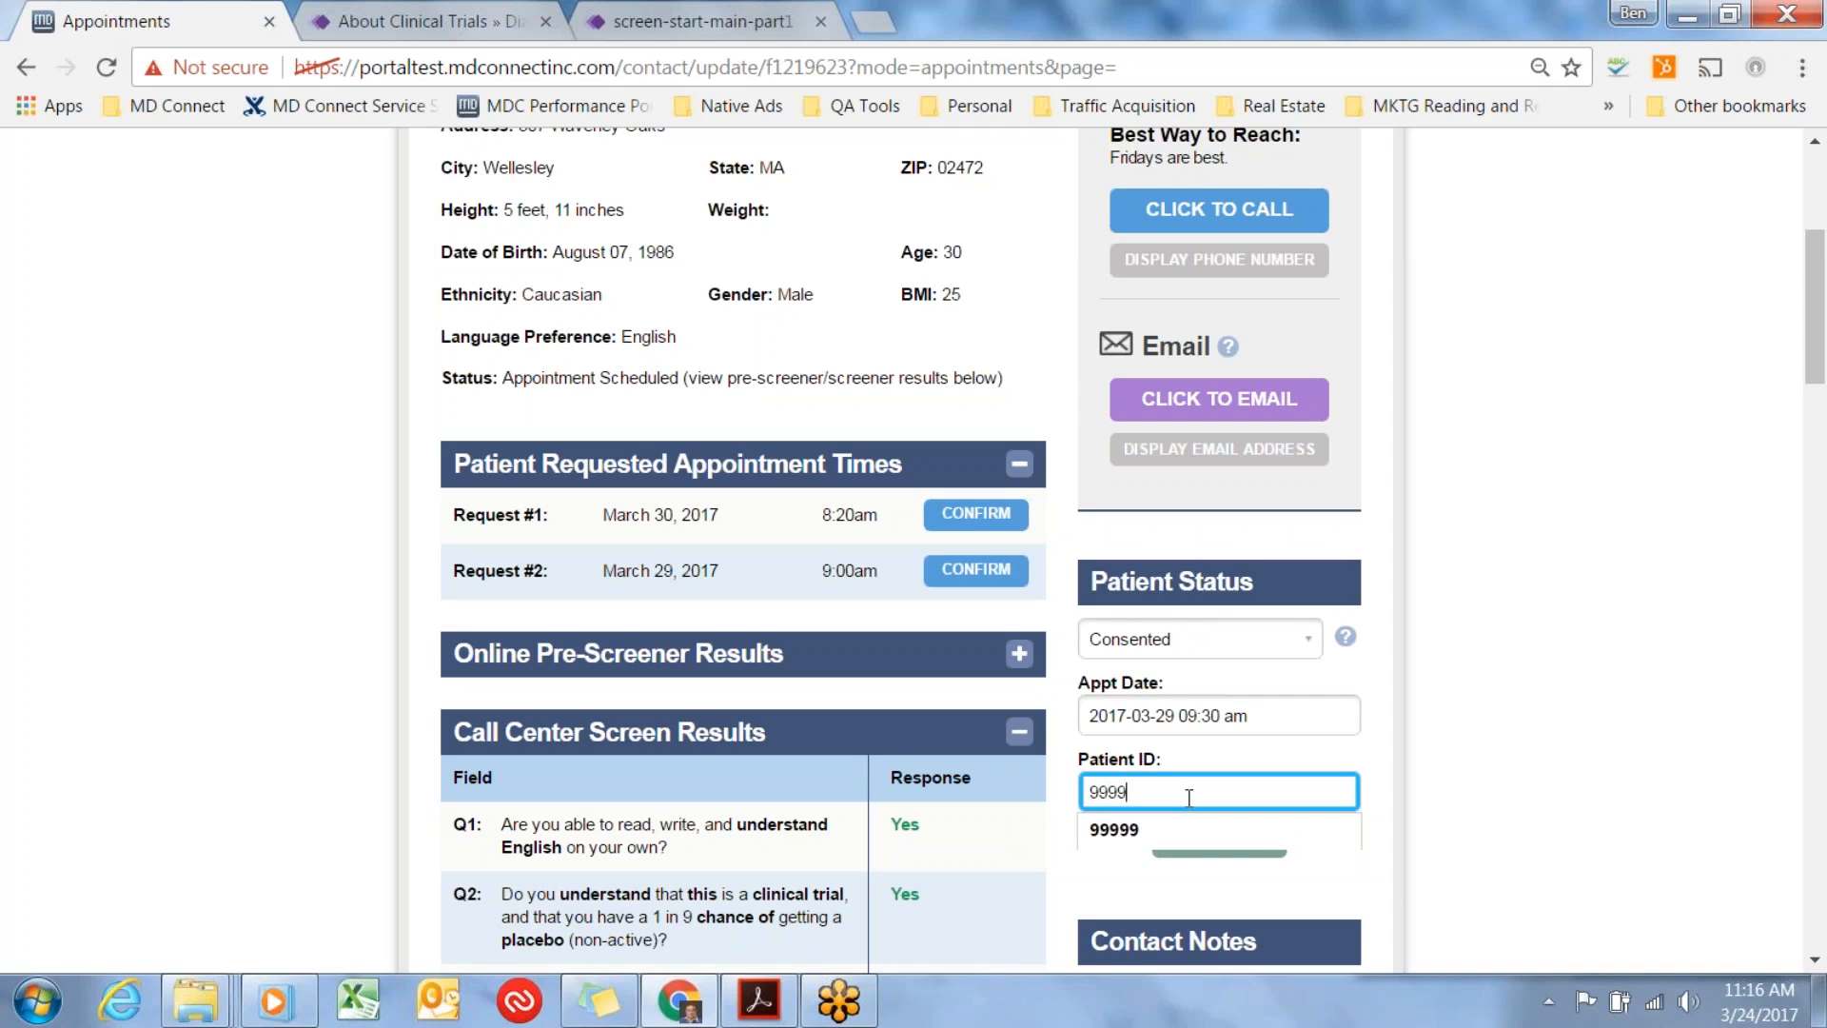
key(Down)
key(Return)
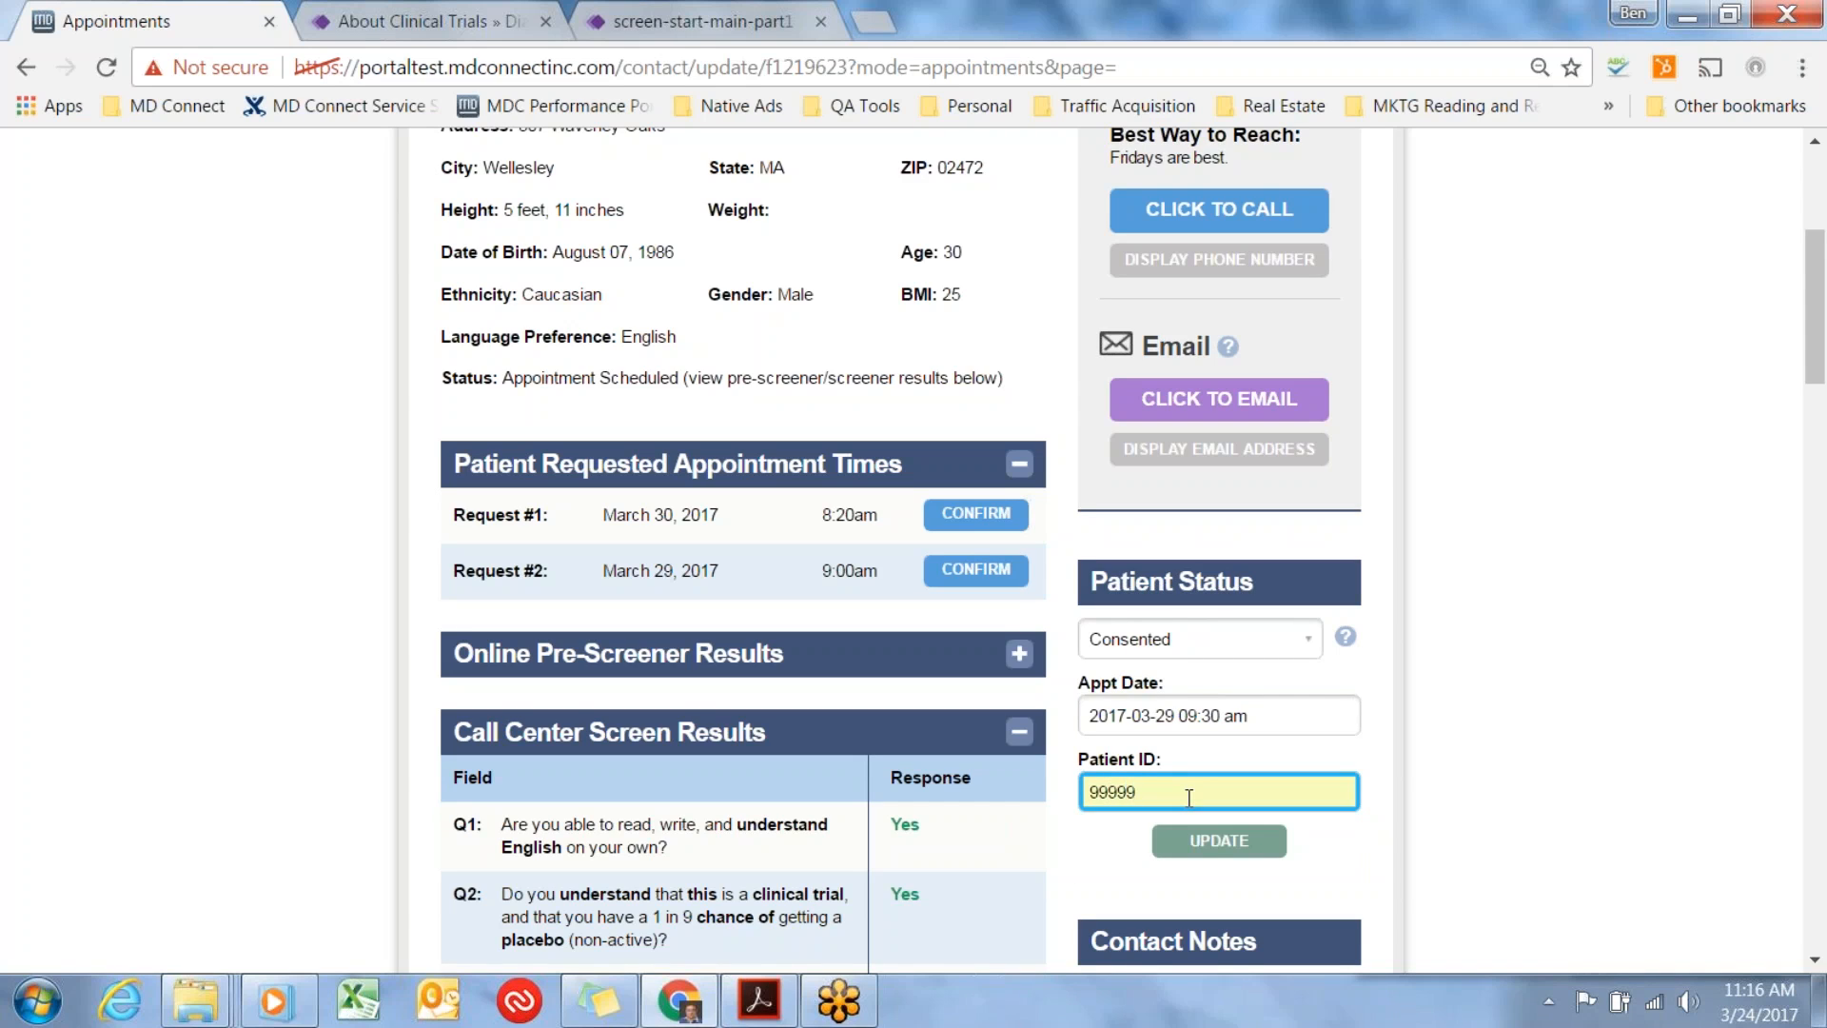
click(1316, 652)
click(1385, 711)
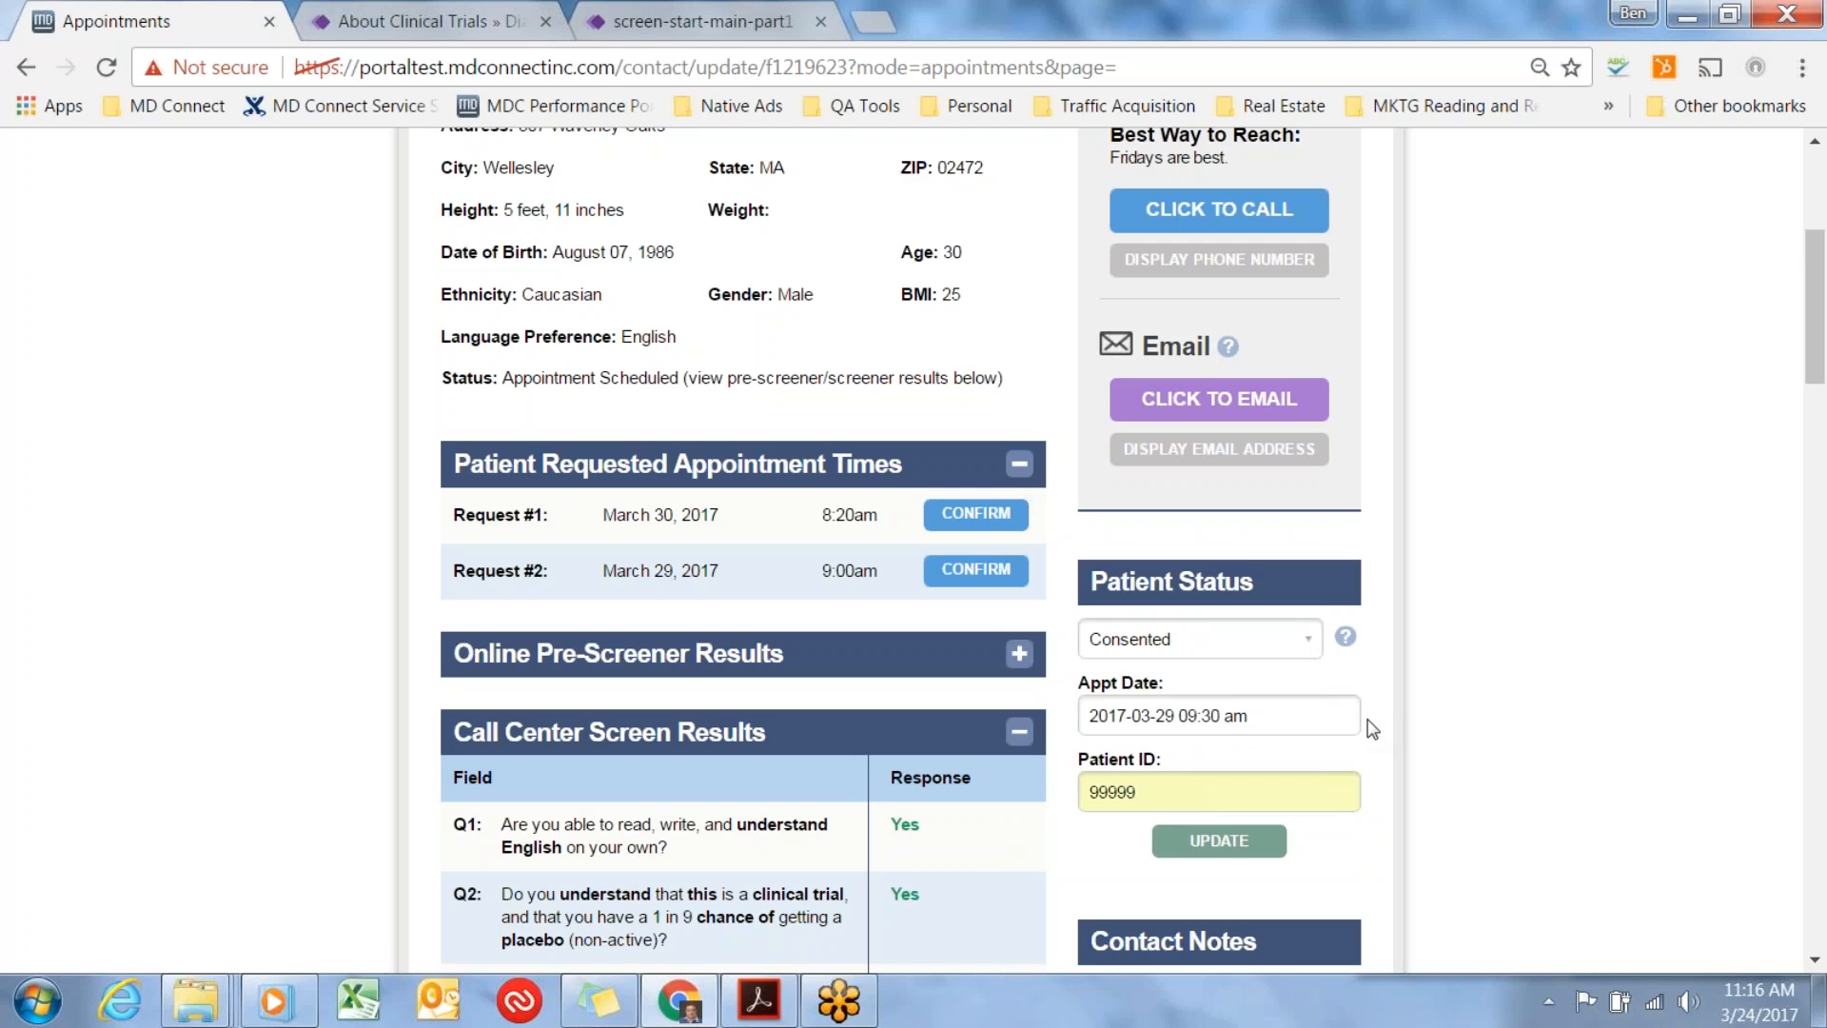
double_click(1157, 795)
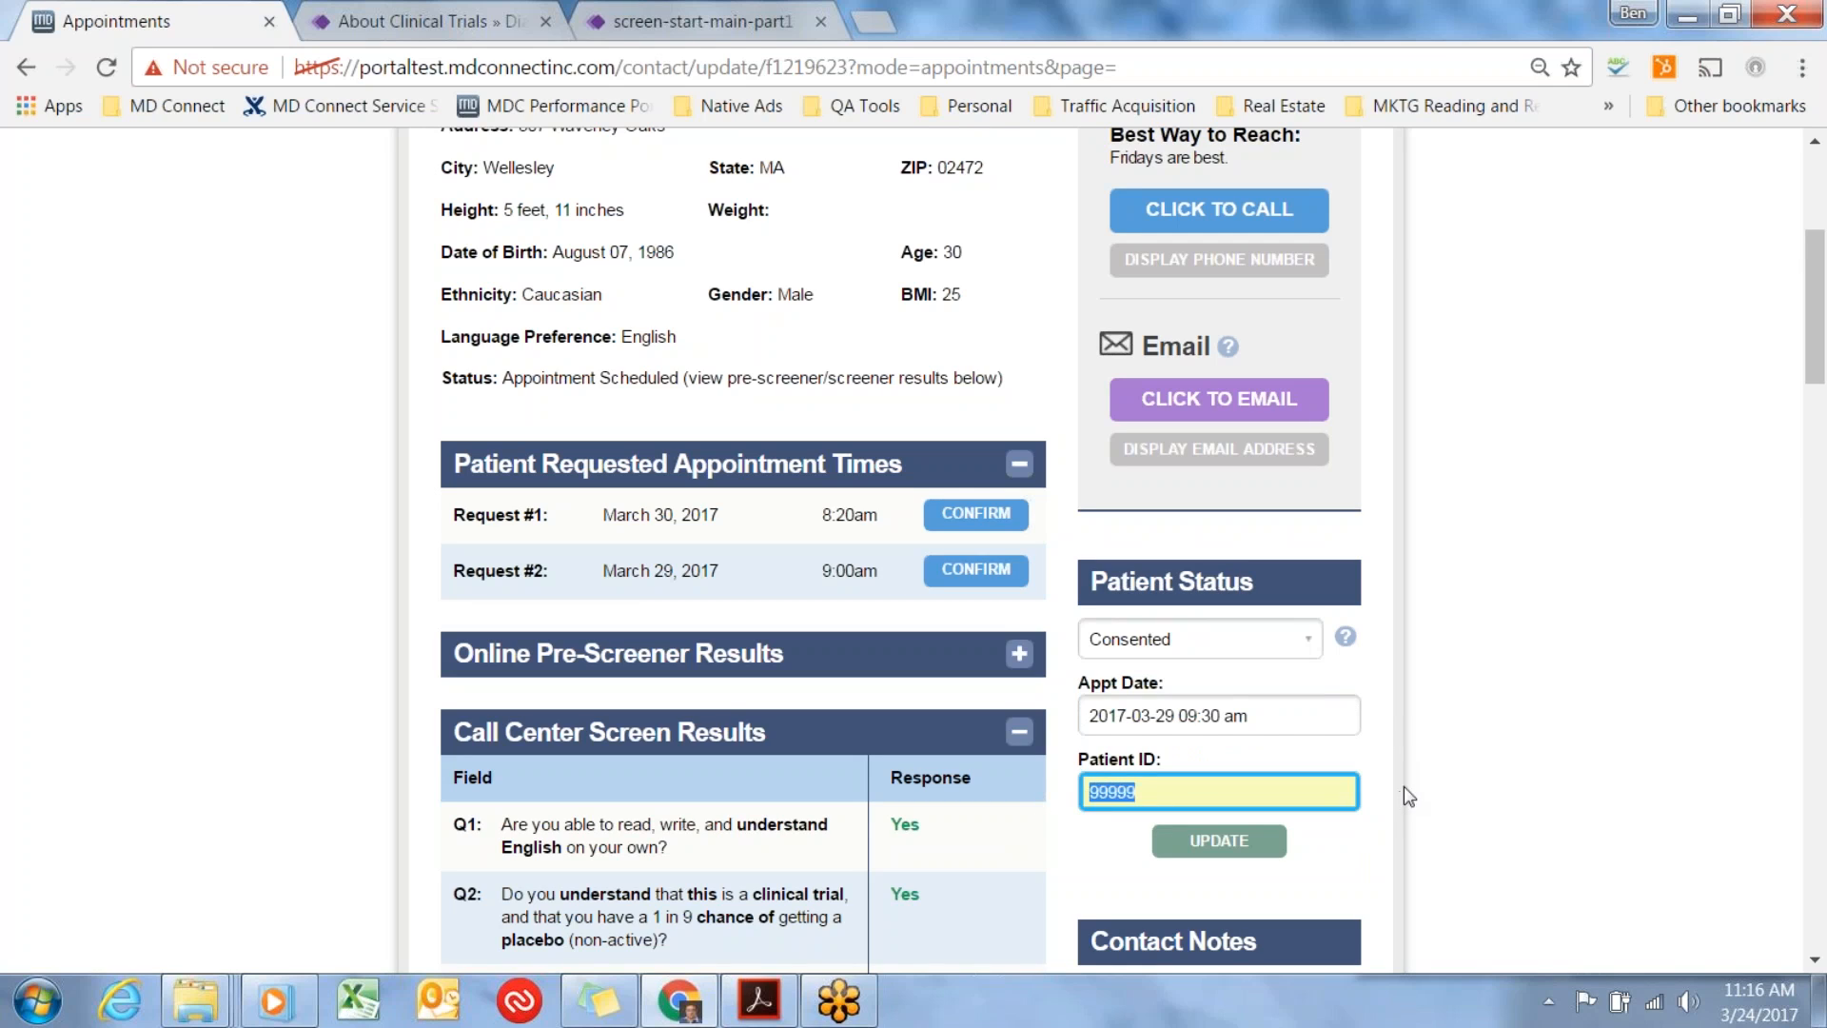
click(1424, 768)
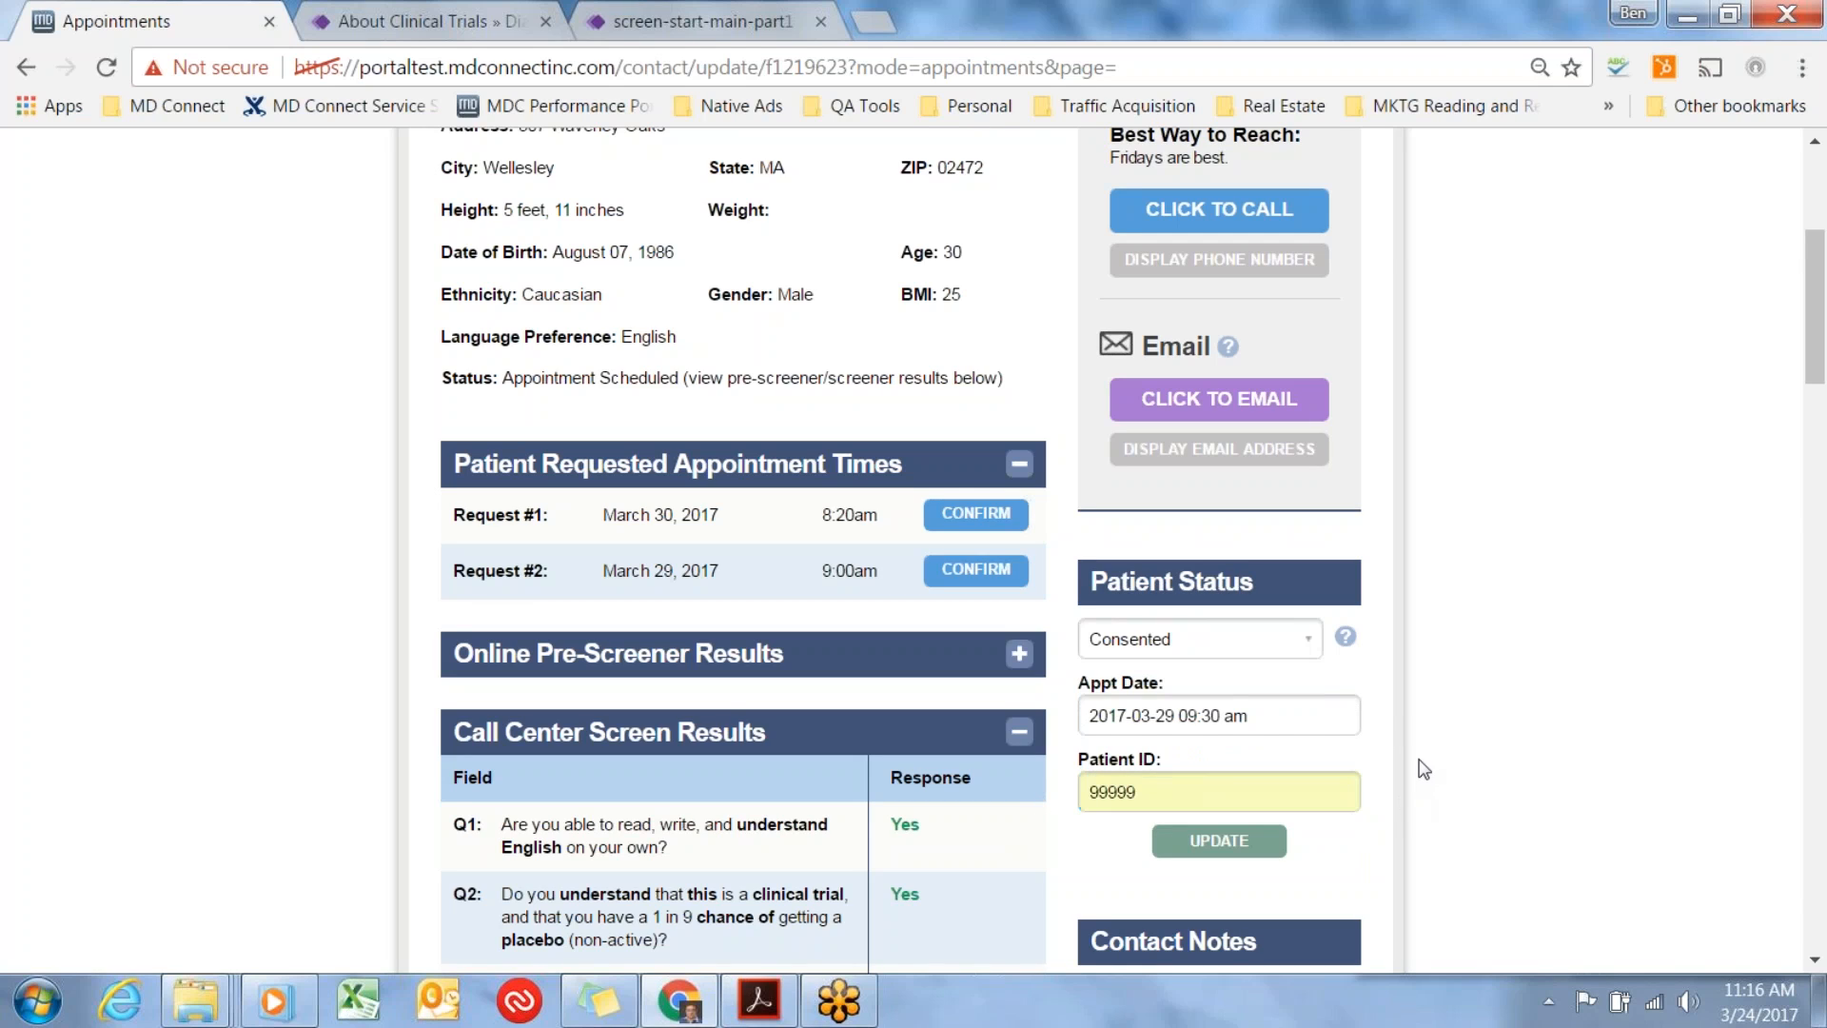
Try Randomized/Enrolled as the patient status and check the patient ID field.
click(1307, 646)
click(1267, 713)
click(1204, 792)
Try Appointment No Show as the patient status with No Show as the reason, and review the reason options.
click(1311, 638)
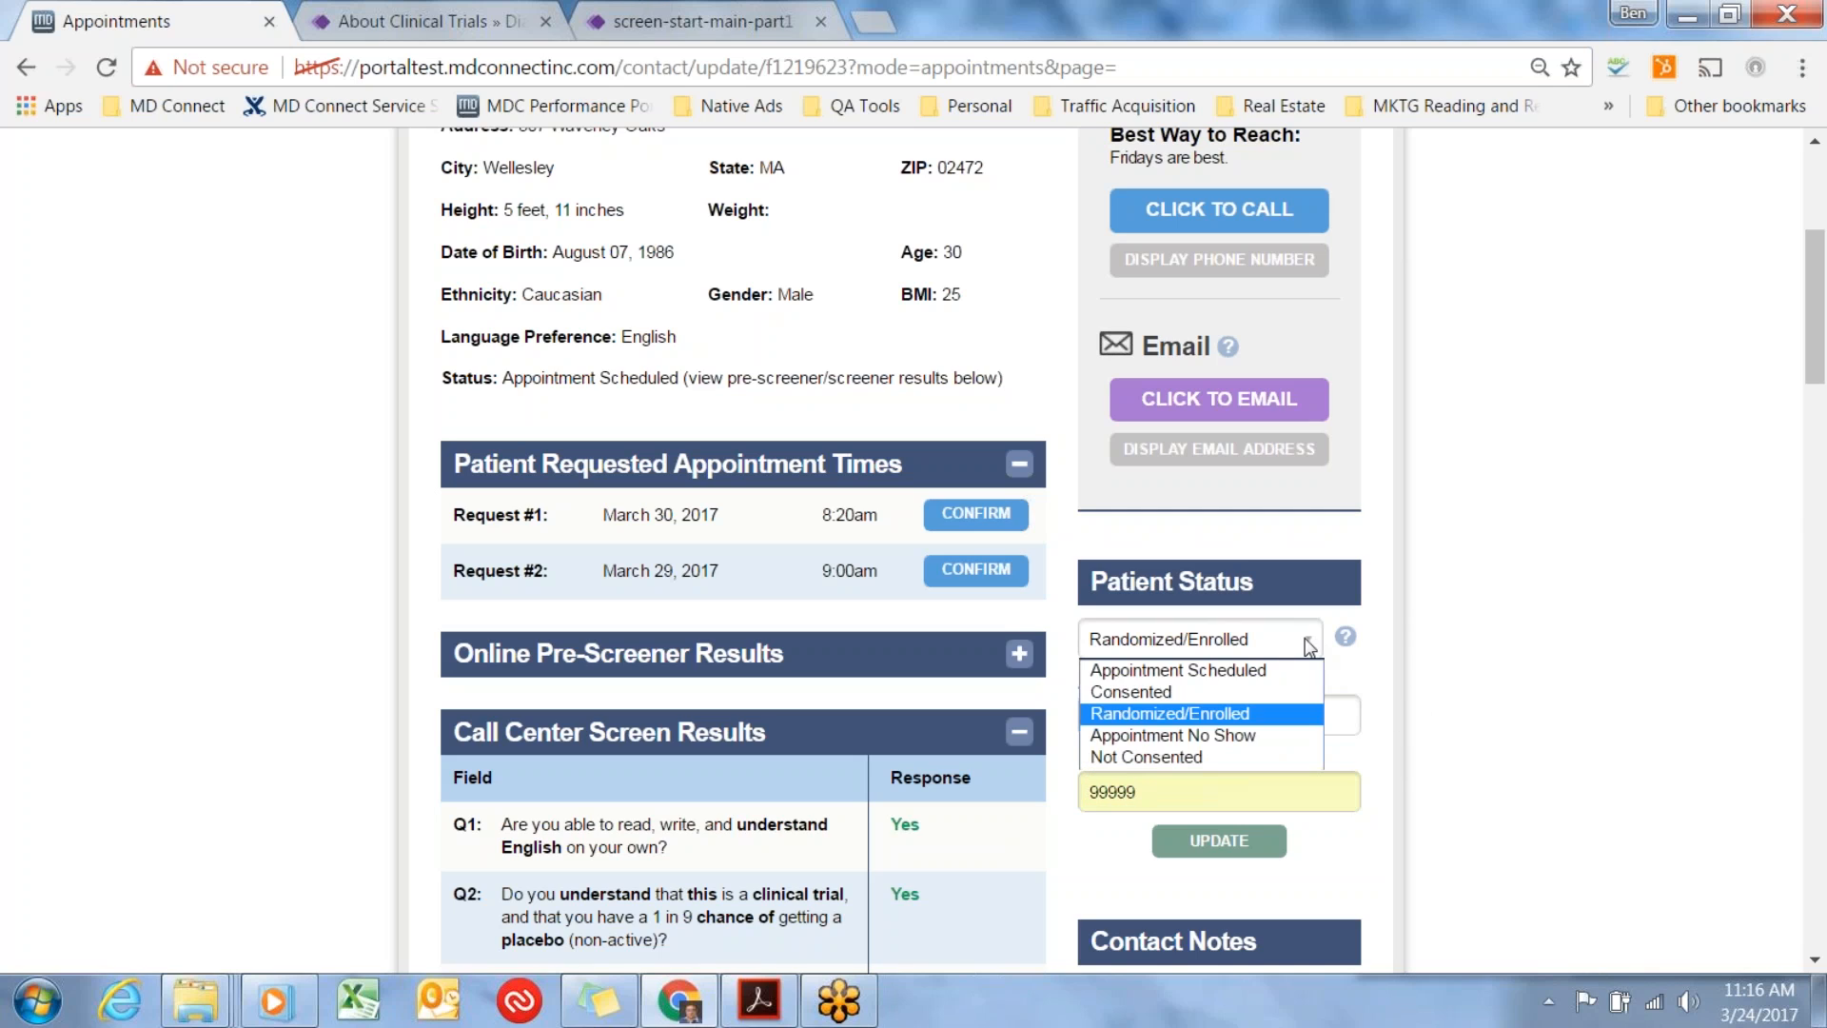
click(1250, 735)
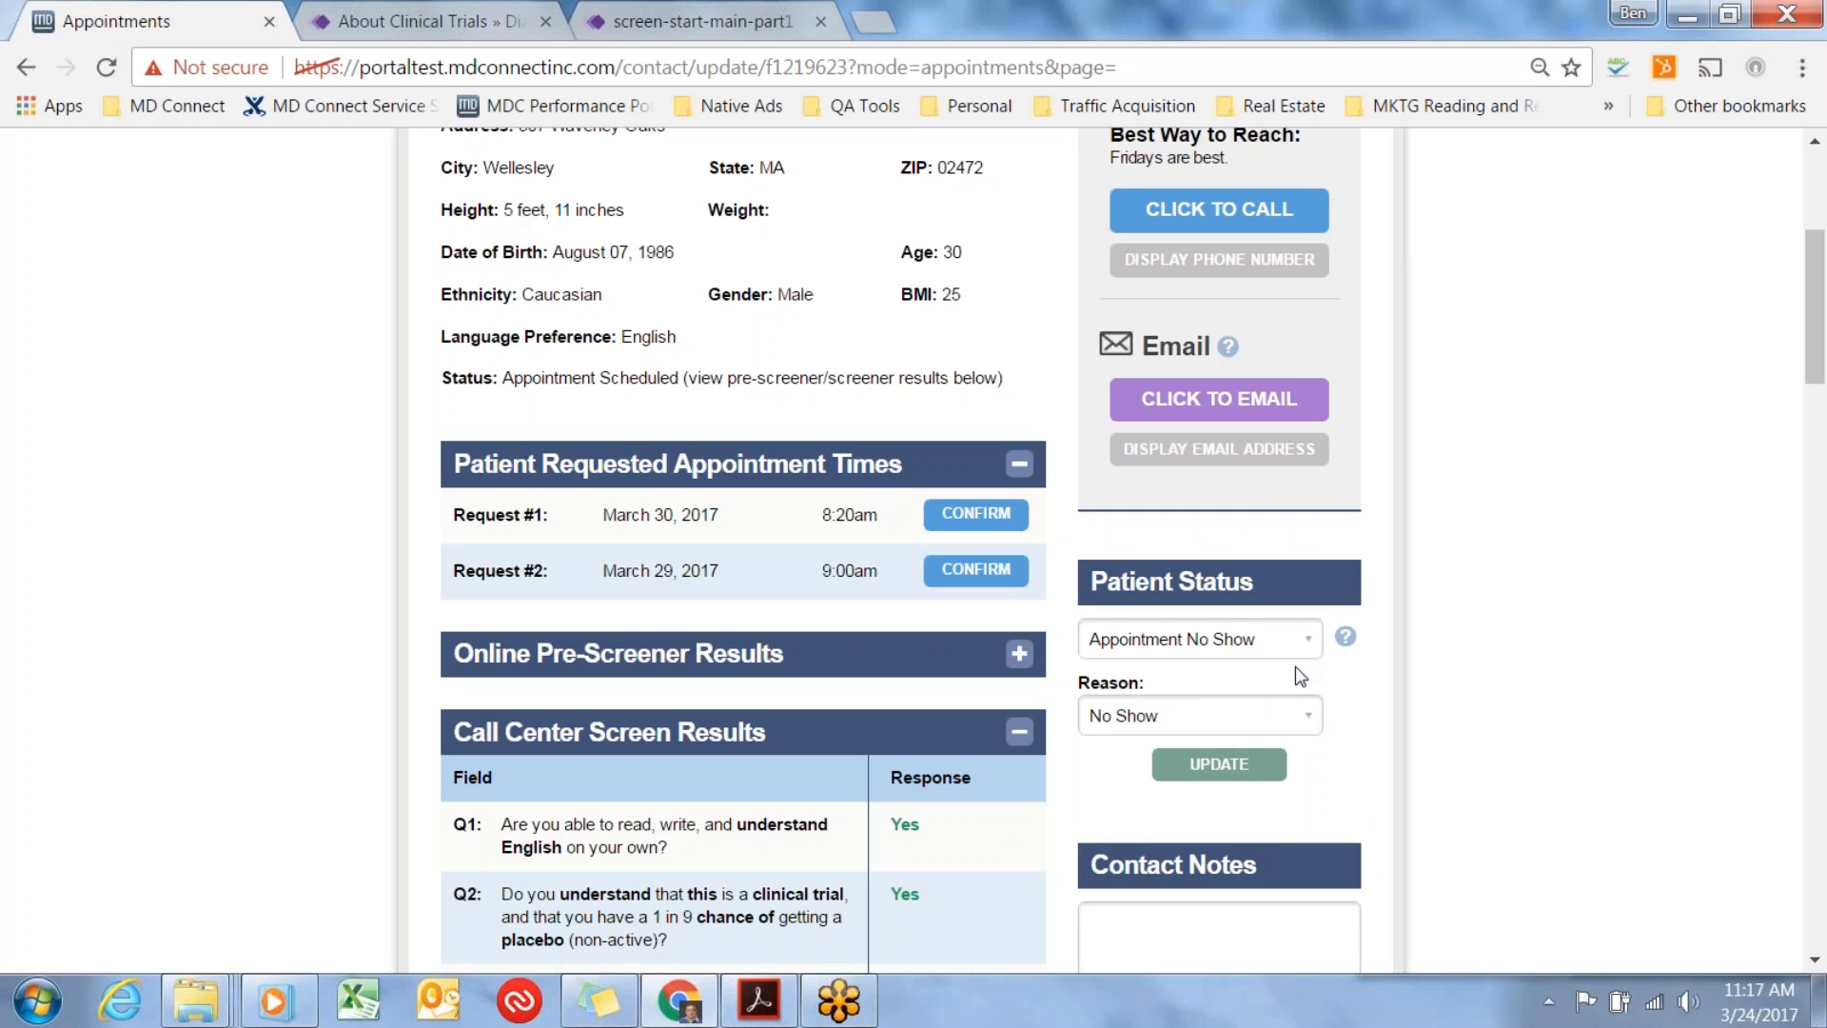
click(1301, 715)
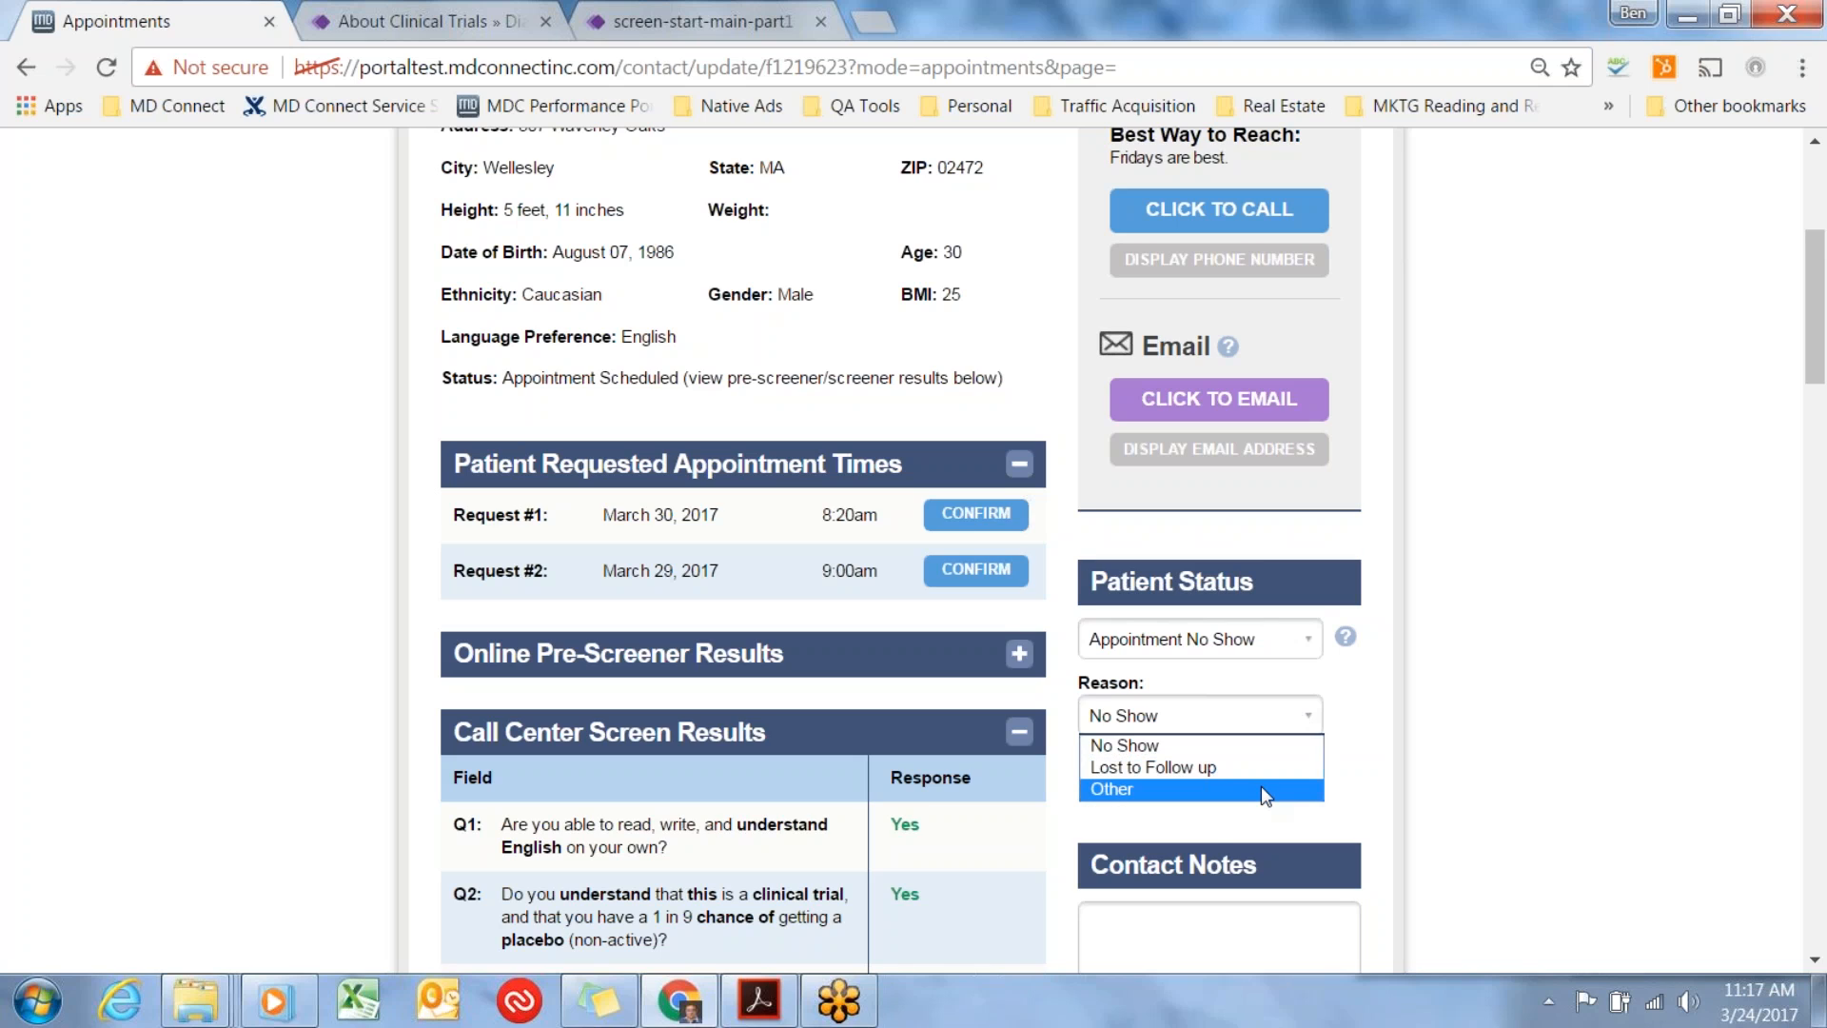
click(1258, 745)
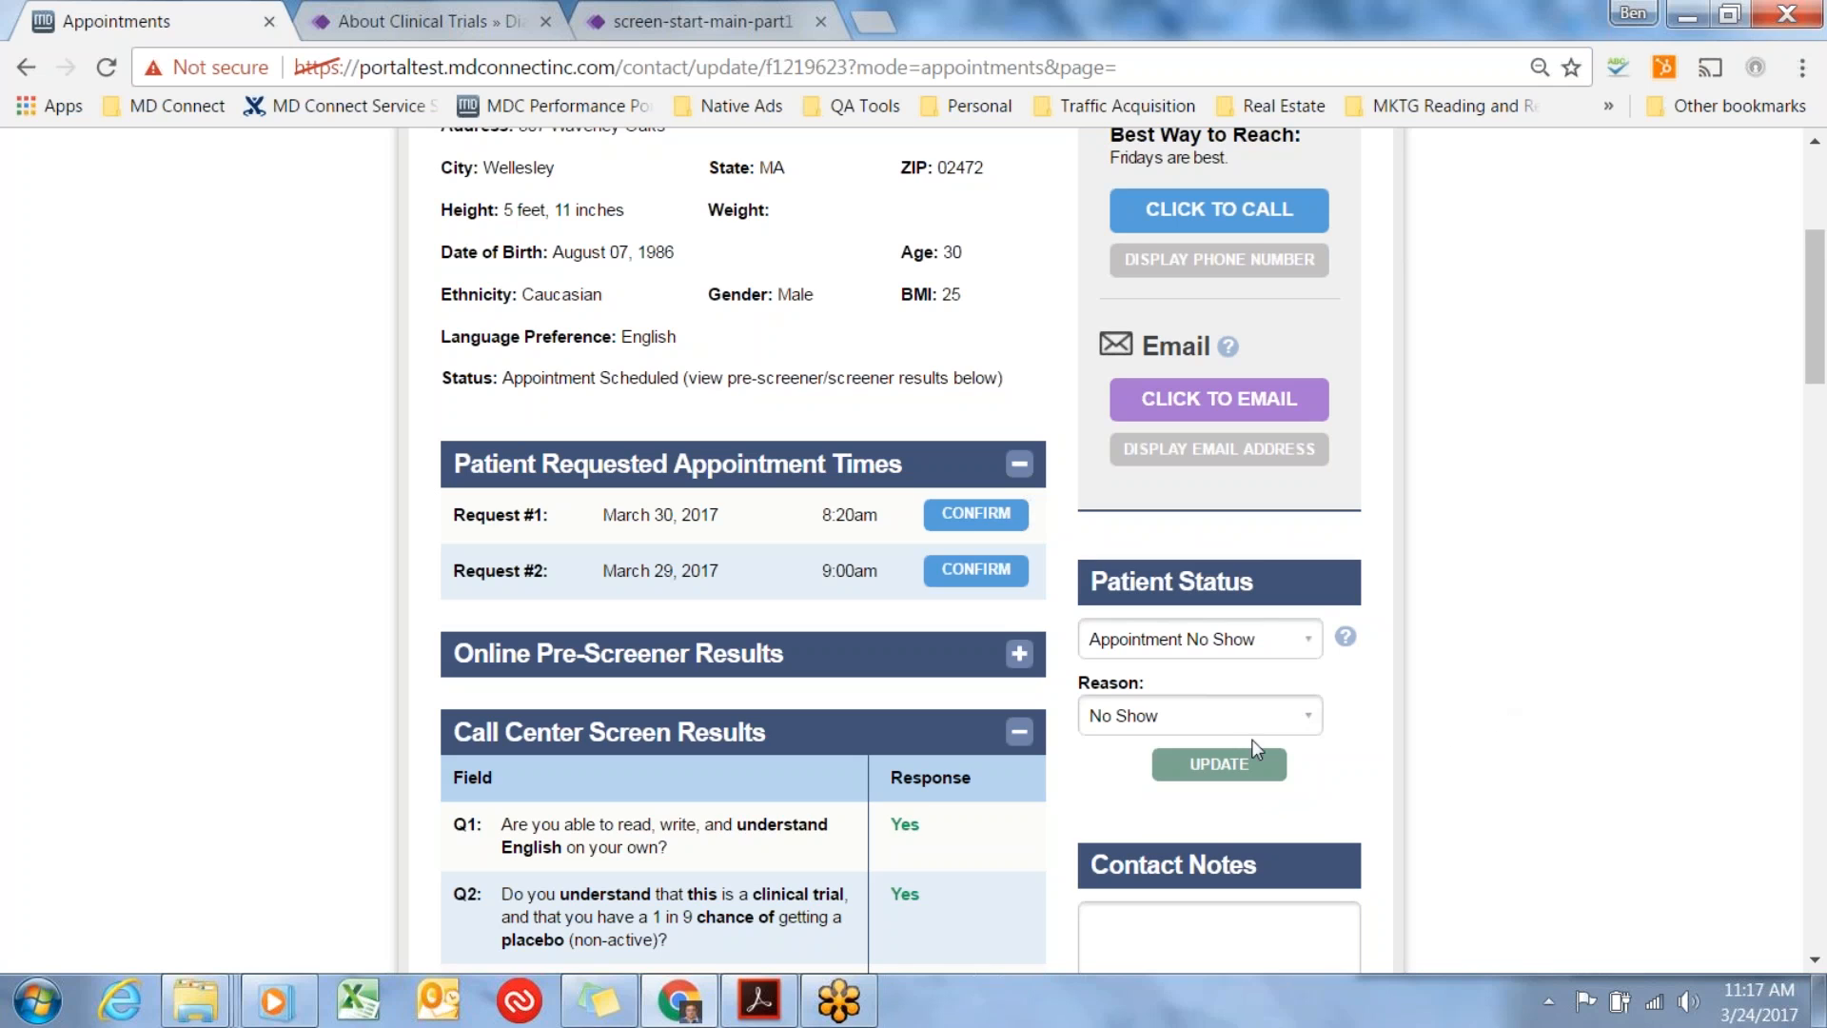
click(1311, 717)
click(1375, 717)
Try Not Consented as the patient status and check the patient ID field.
click(1292, 632)
click(1239, 757)
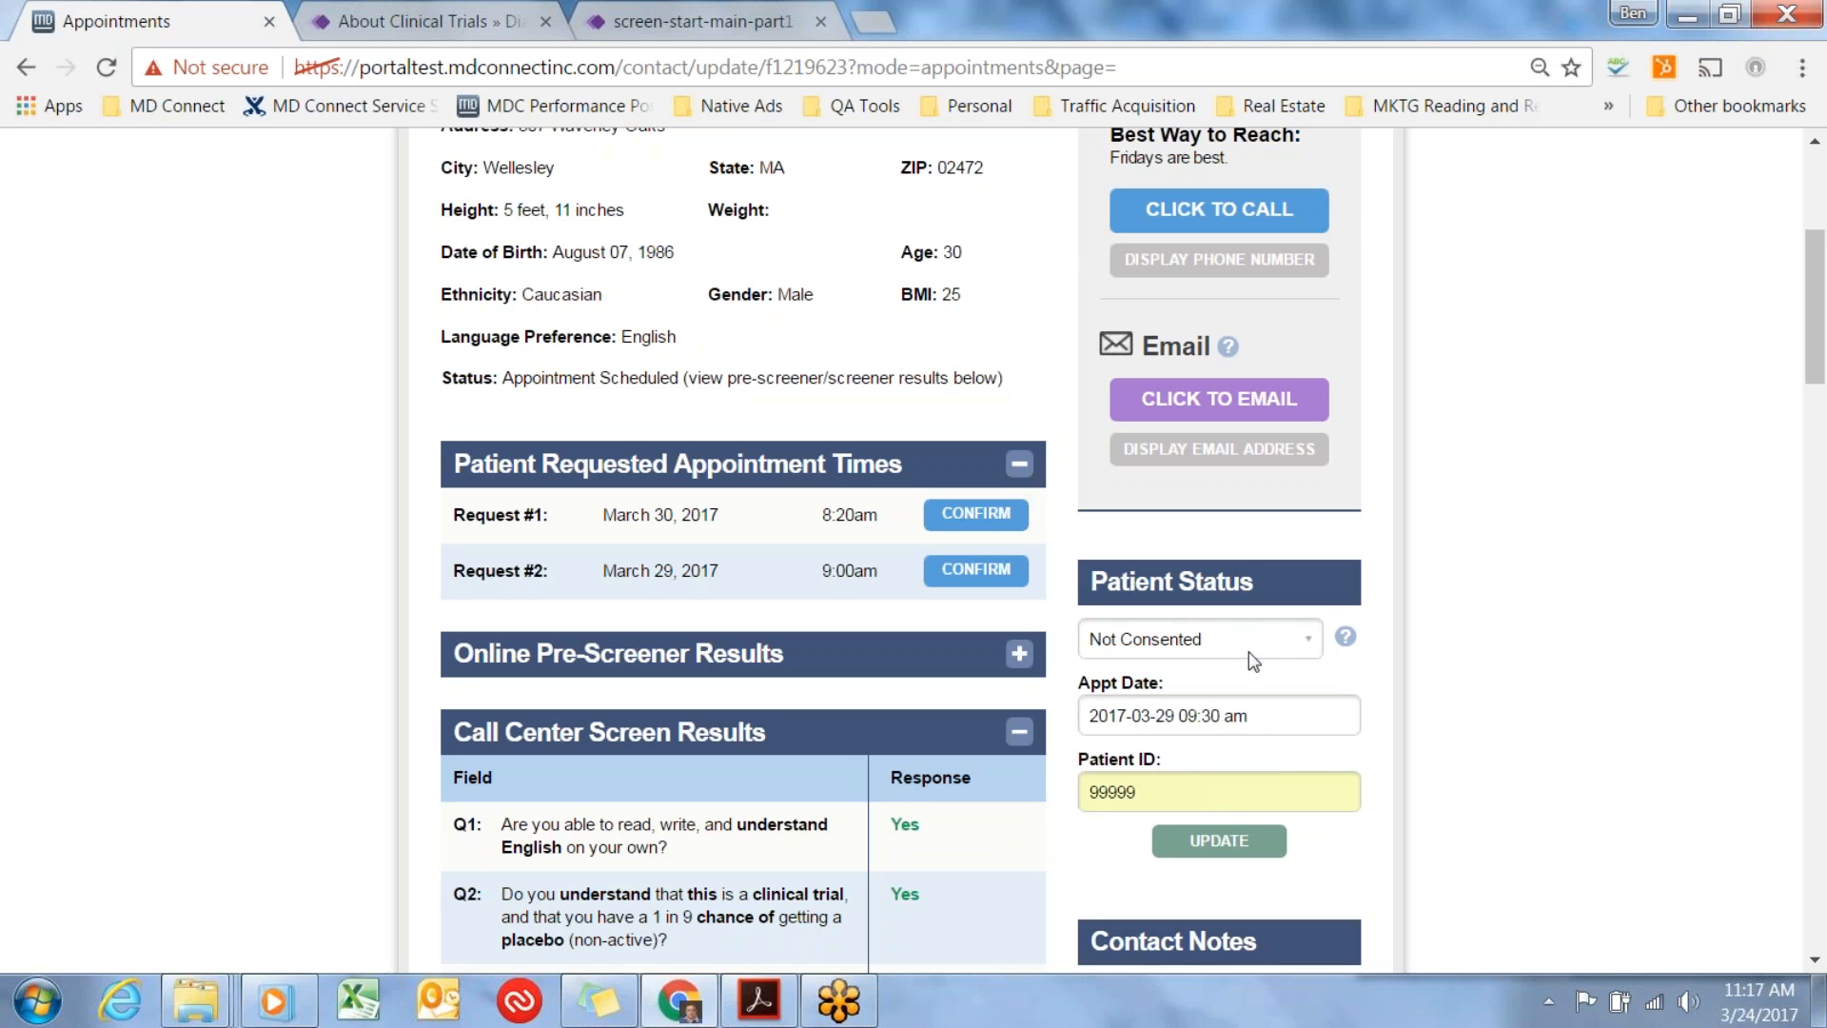
click(1116, 789)
double_click(1116, 790)
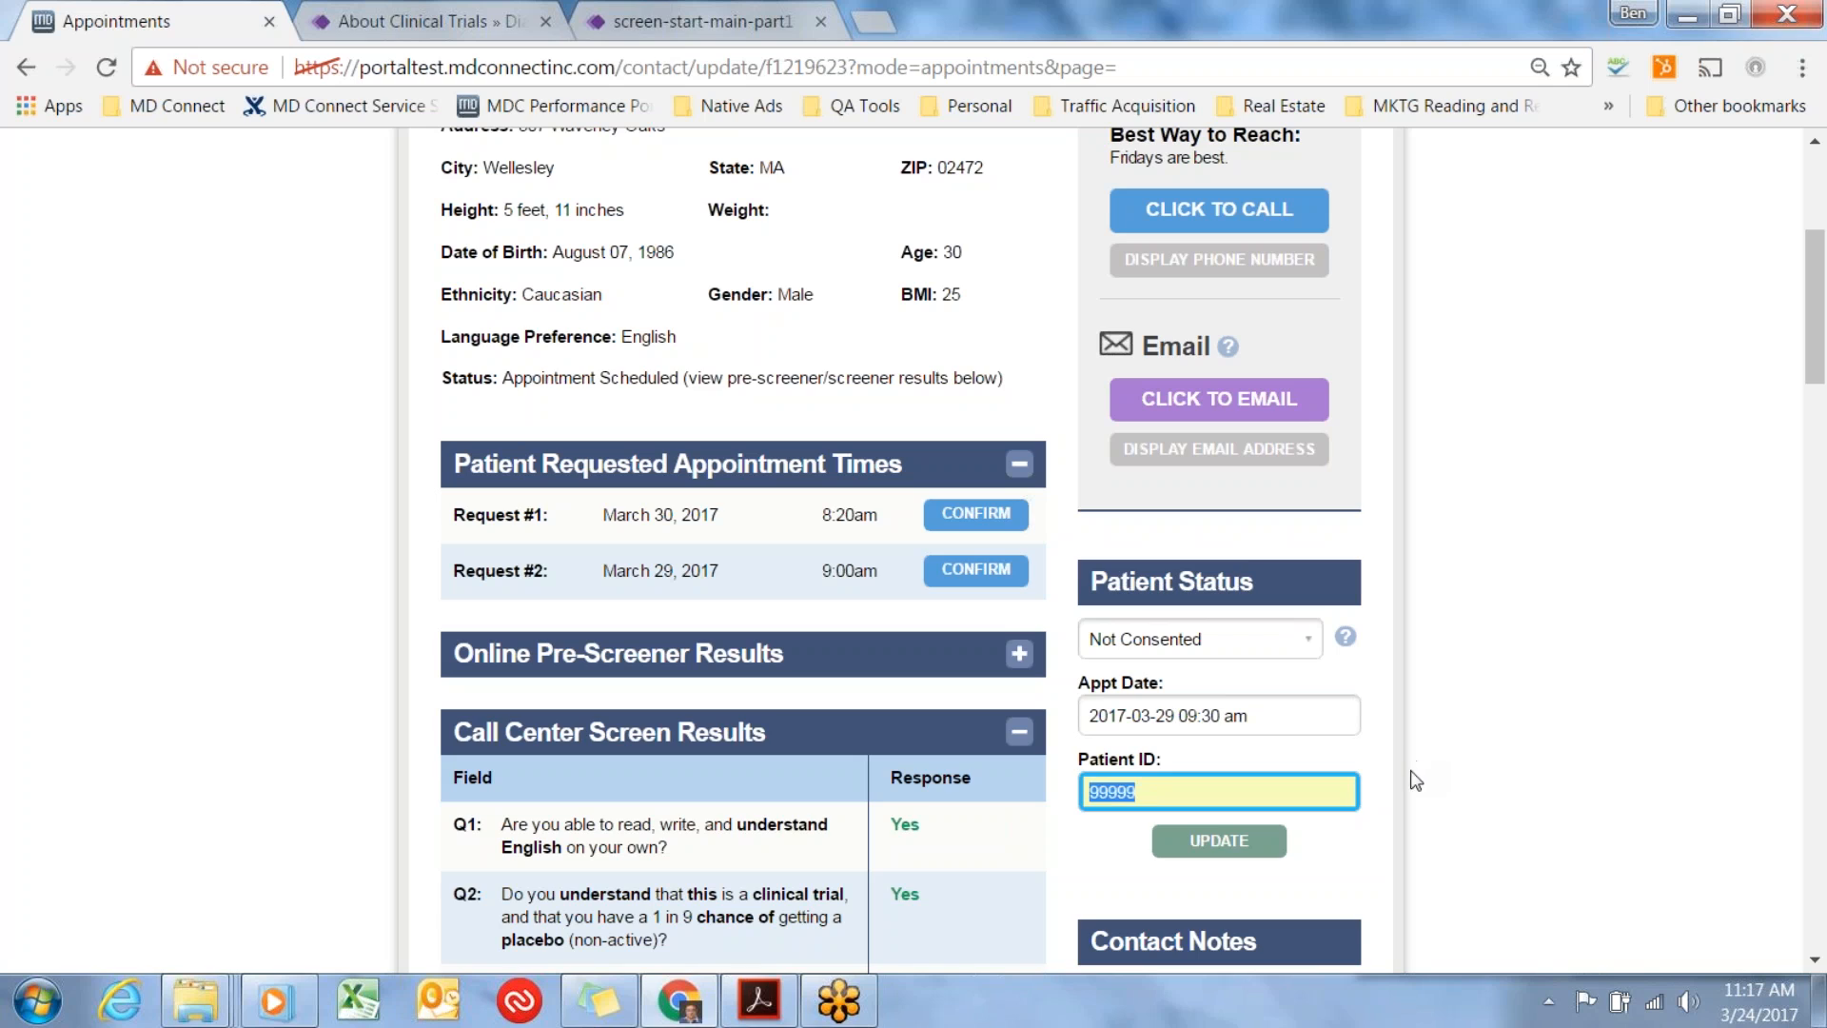
click(1367, 816)
Set the patient status back to Consented, check the appointment date, and submit the status update.
click(1309, 640)
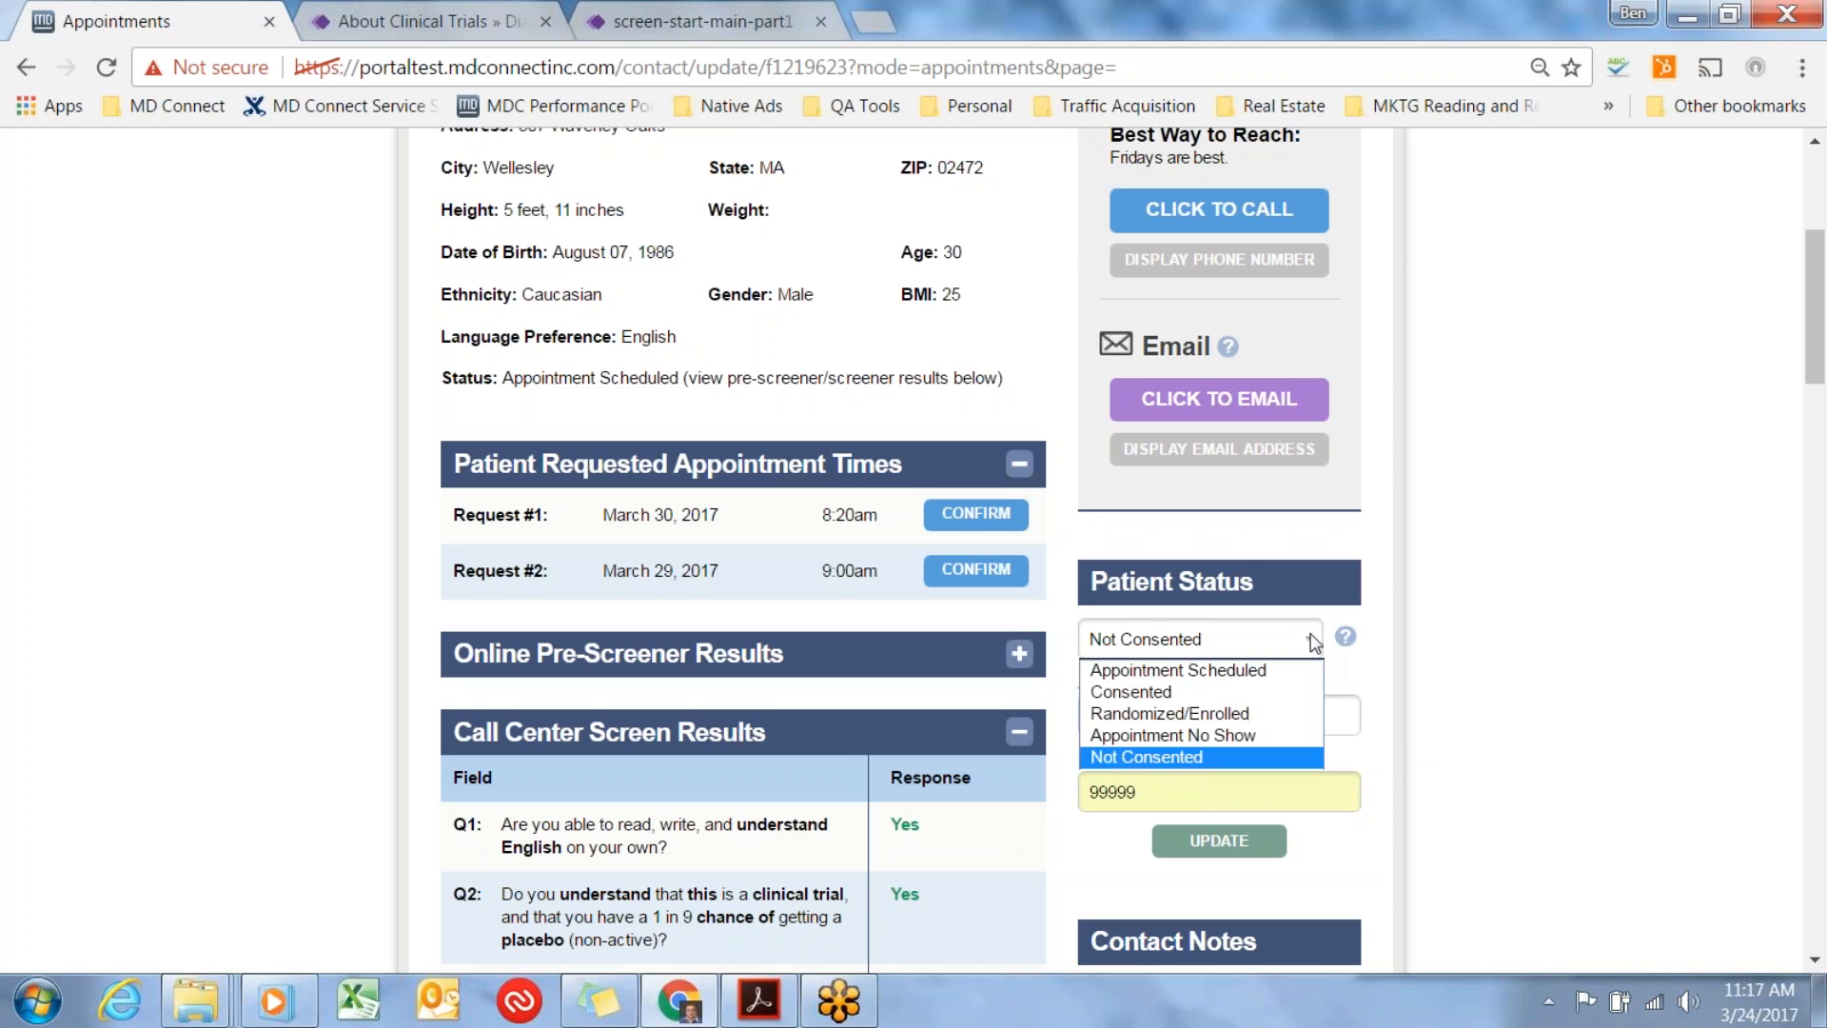
click(1277, 683)
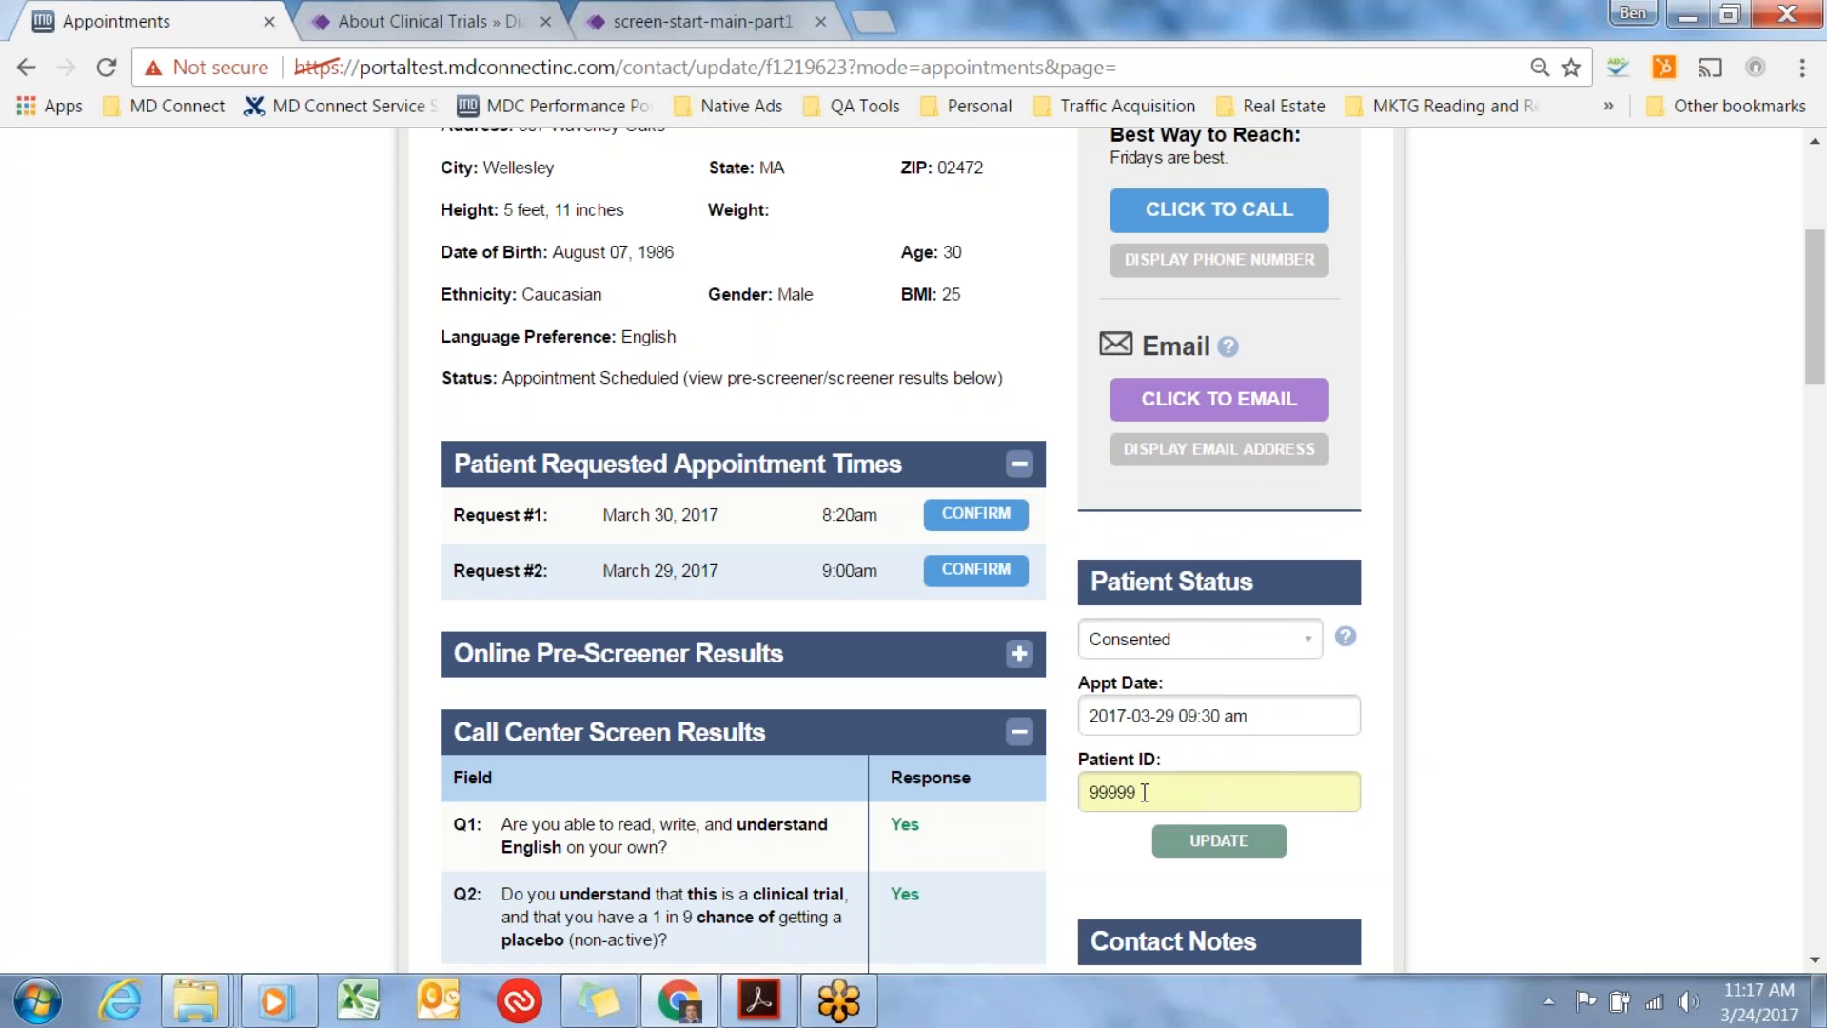
drag(1316, 723, 1075, 726)
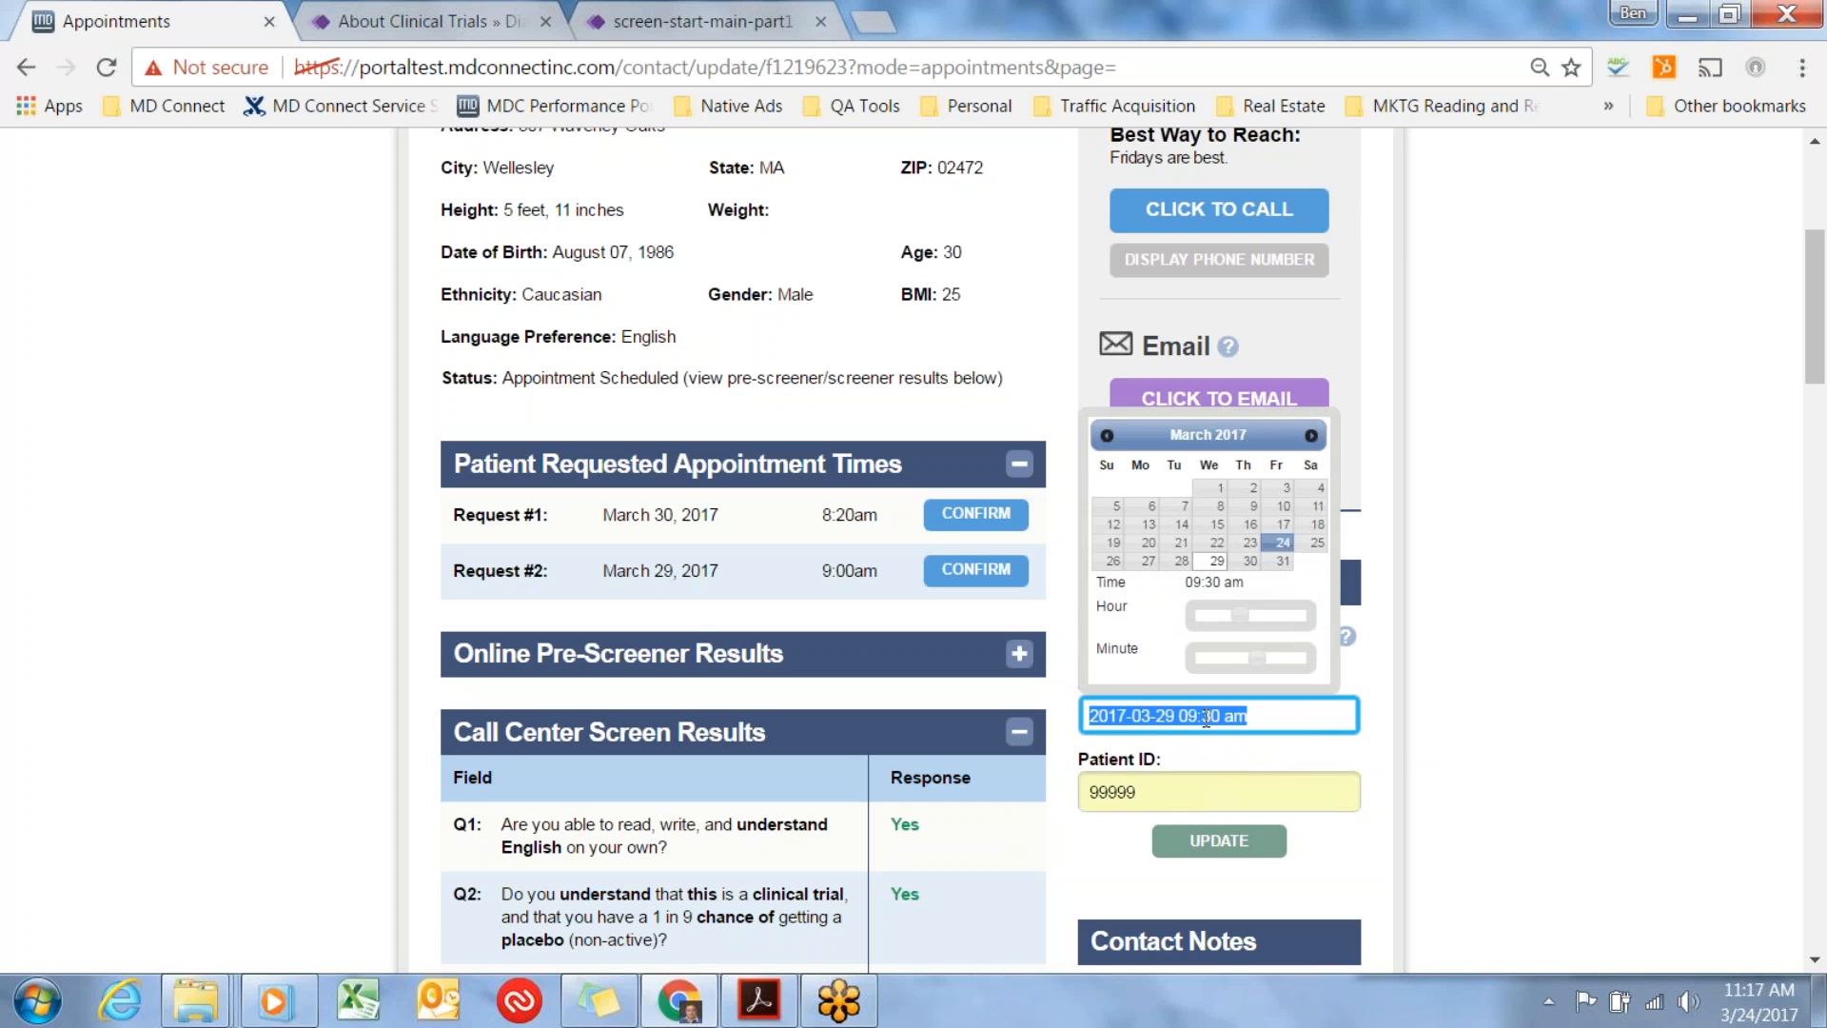
click(1397, 741)
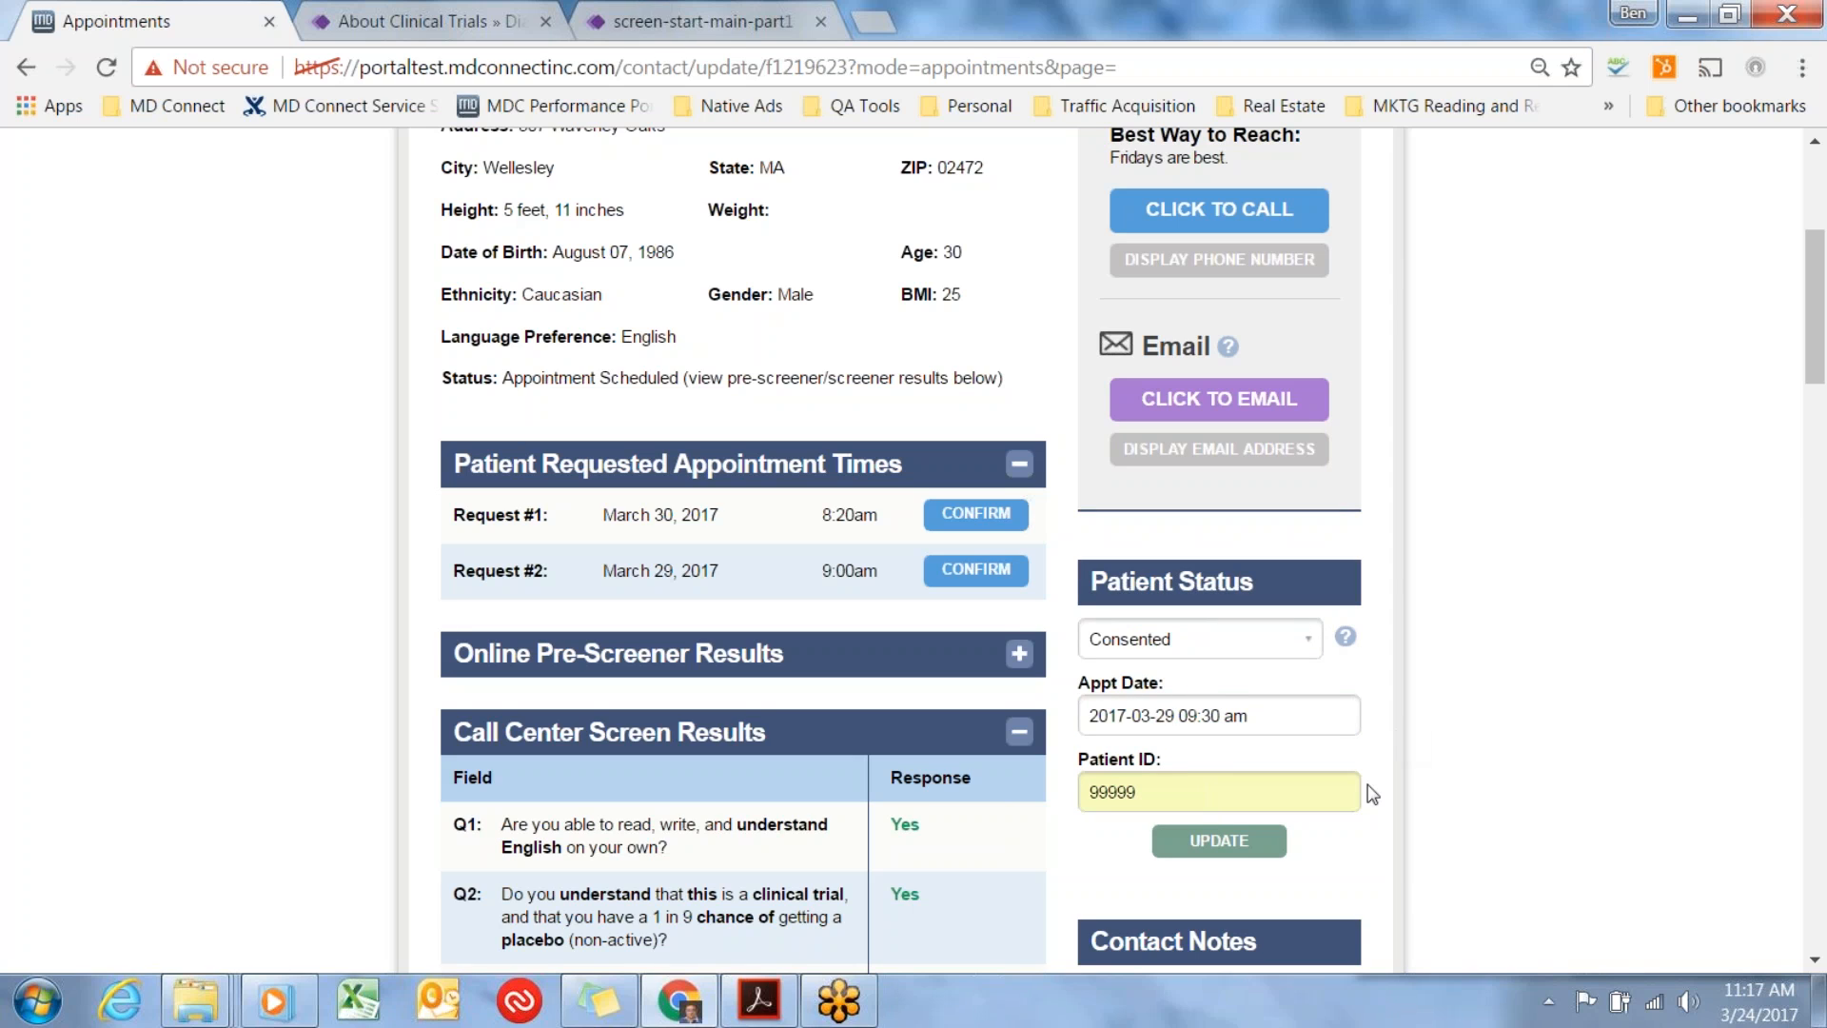
click(1240, 841)
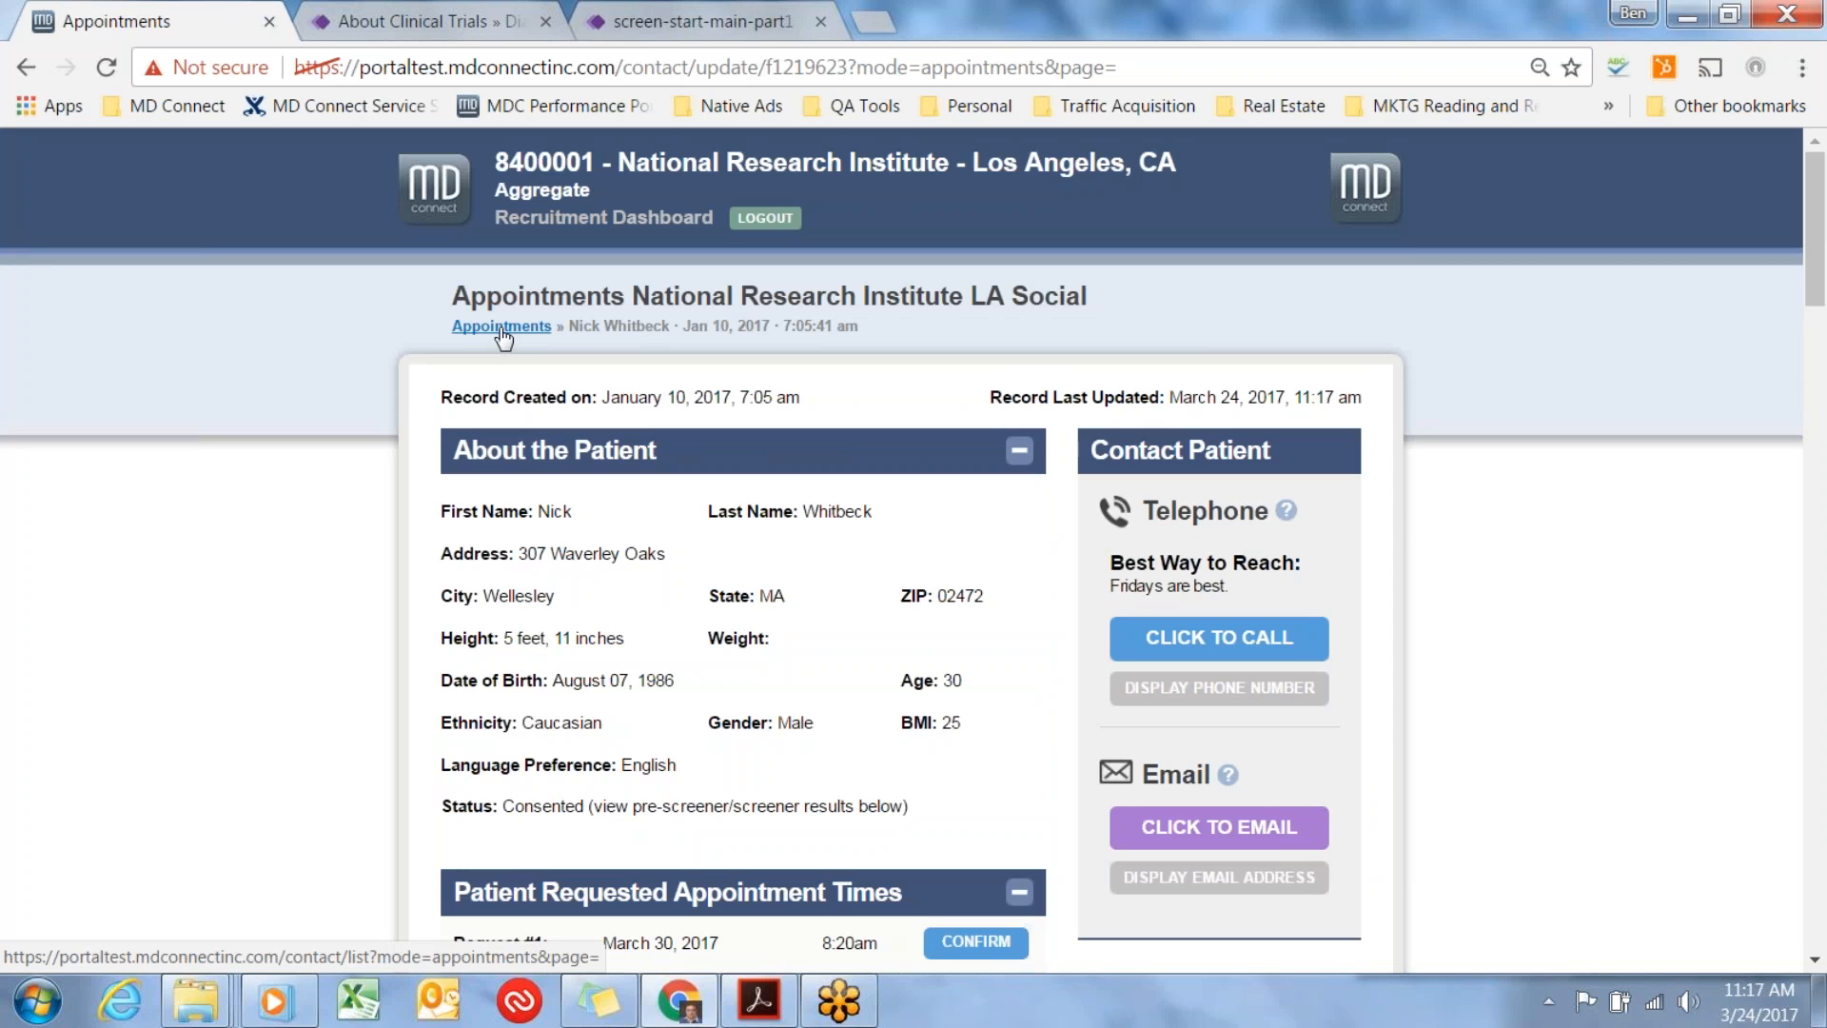
Check the Patient Status and Contact Notes sections of the updated record and return to the Appointments list.
scroll(1424, 519, down, 1)
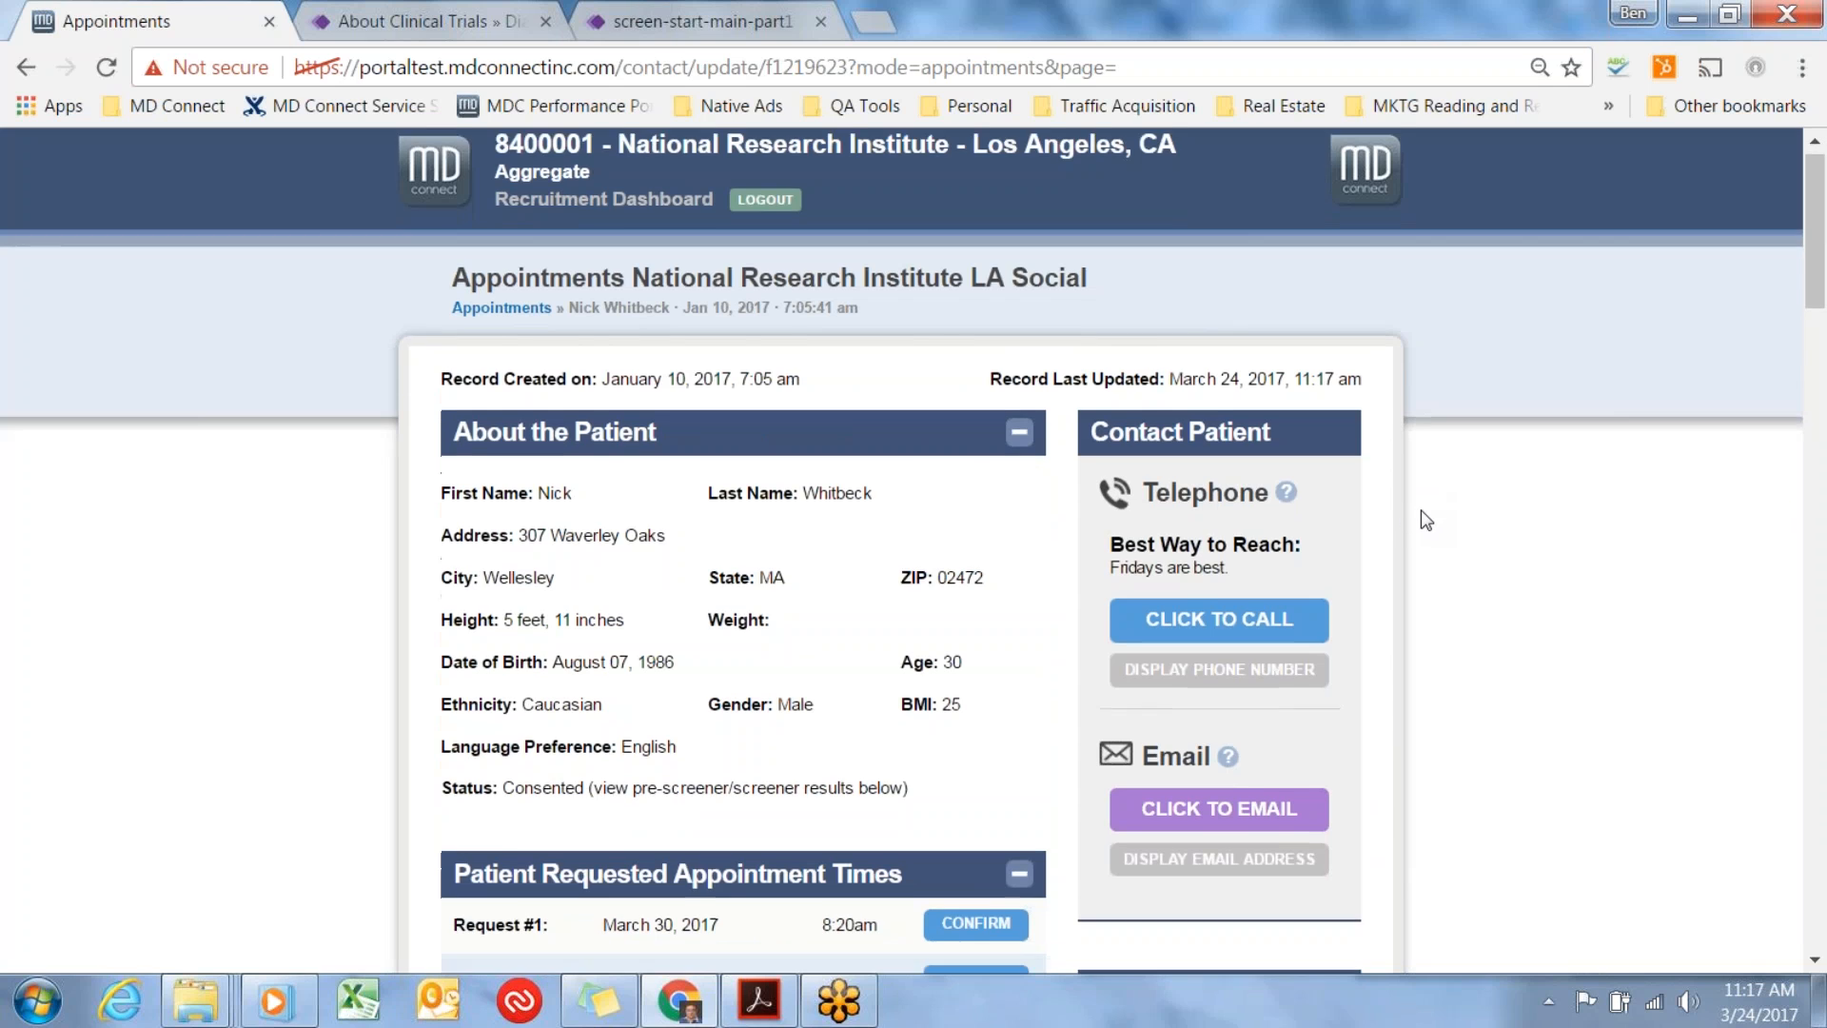
scroll(1424, 518, down, 3)
click(1198, 933)
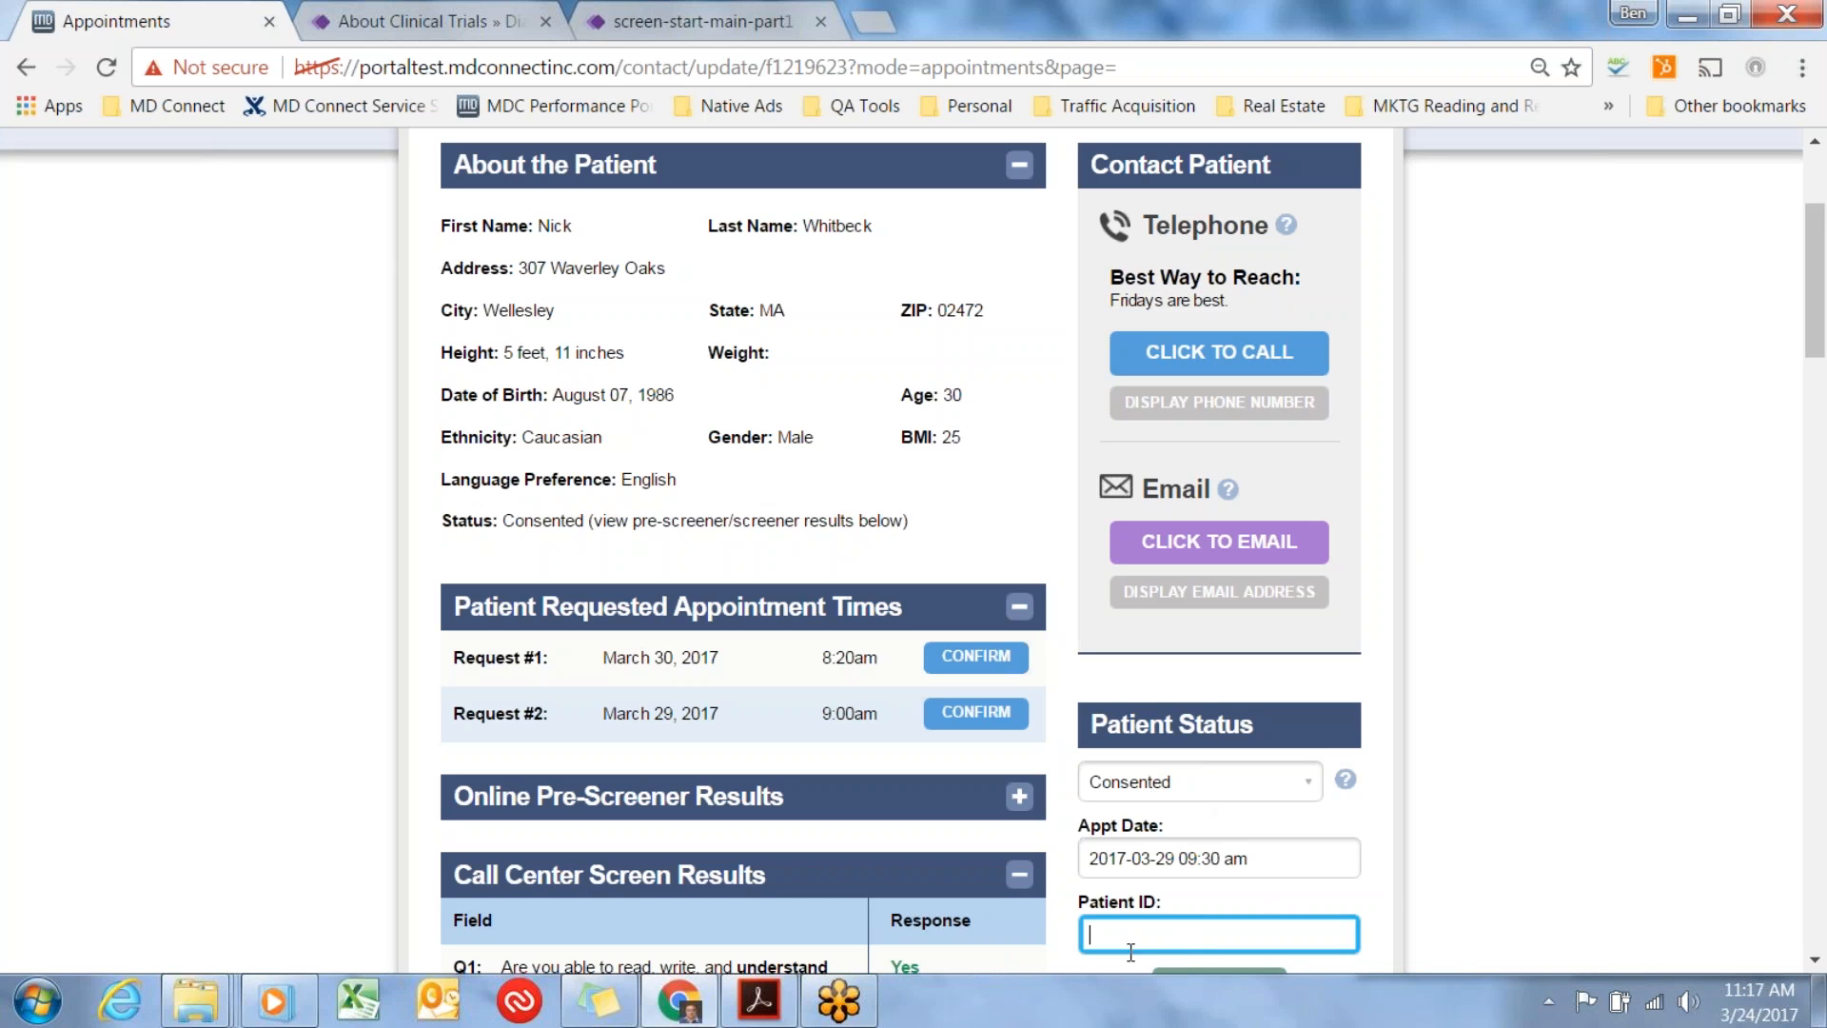
scroll(1421, 876, down, 4)
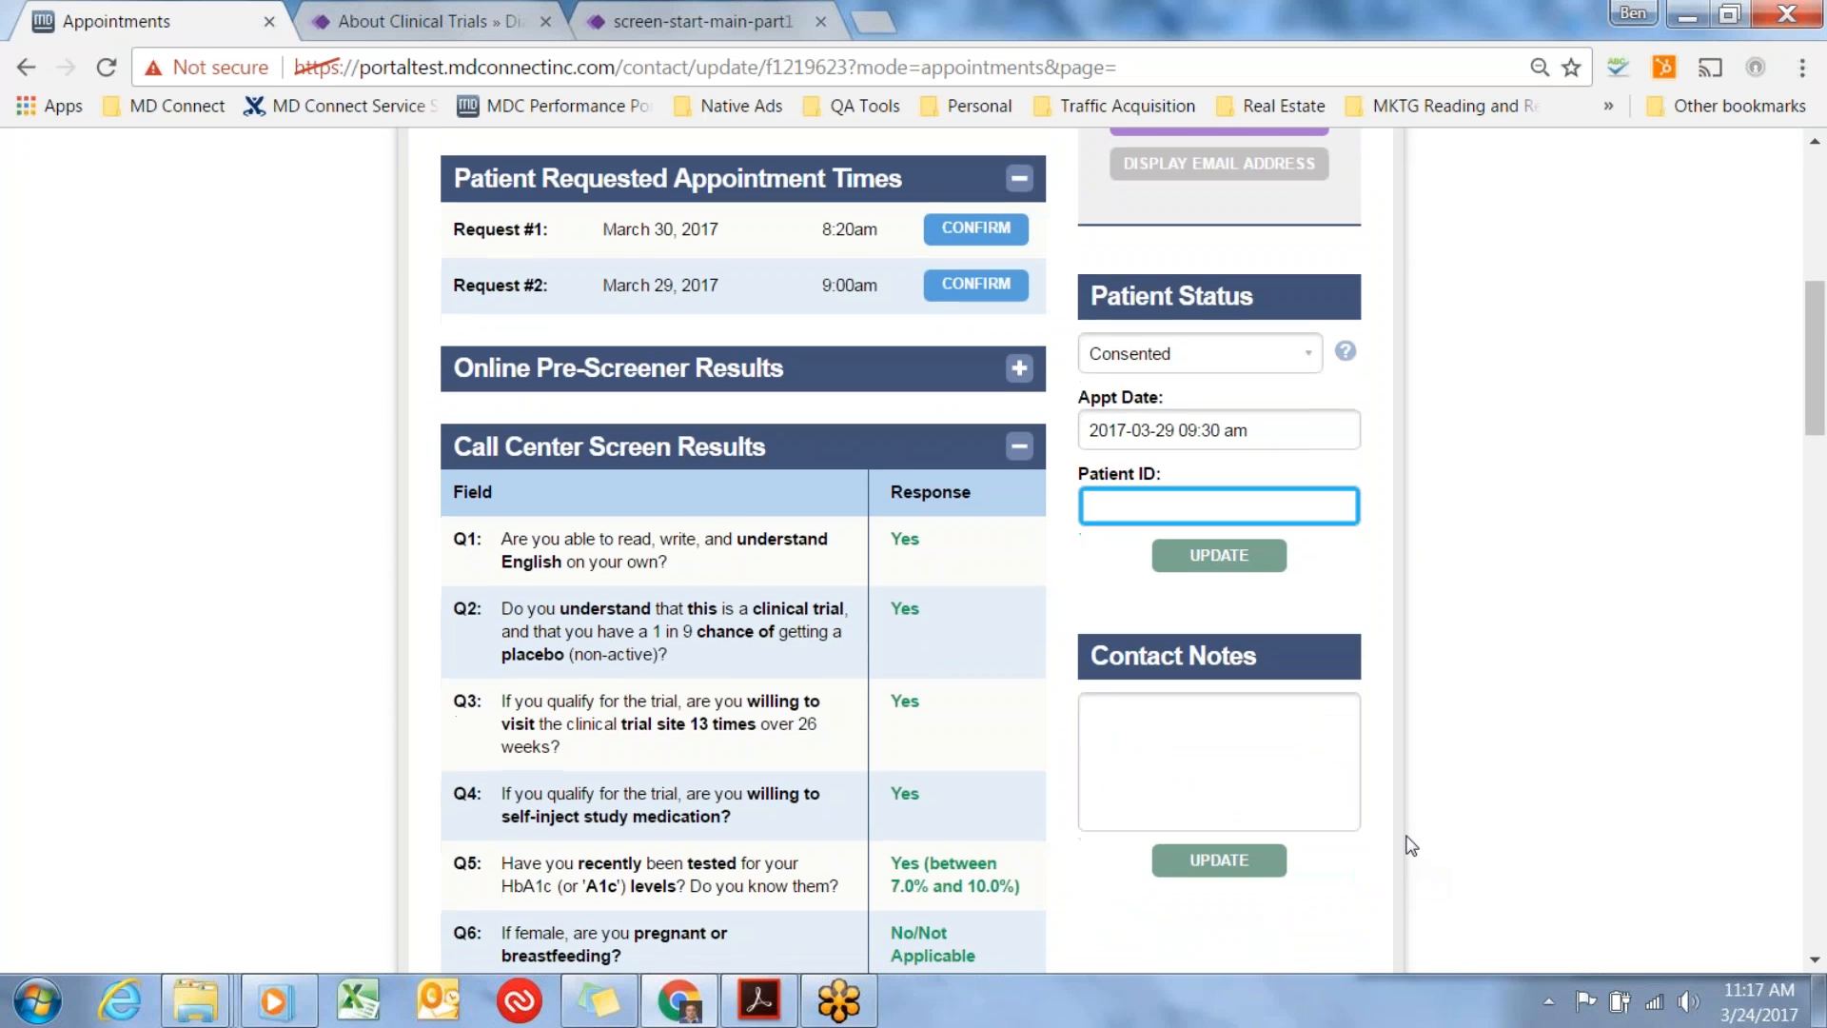
scroll(1410, 844, up, 7)
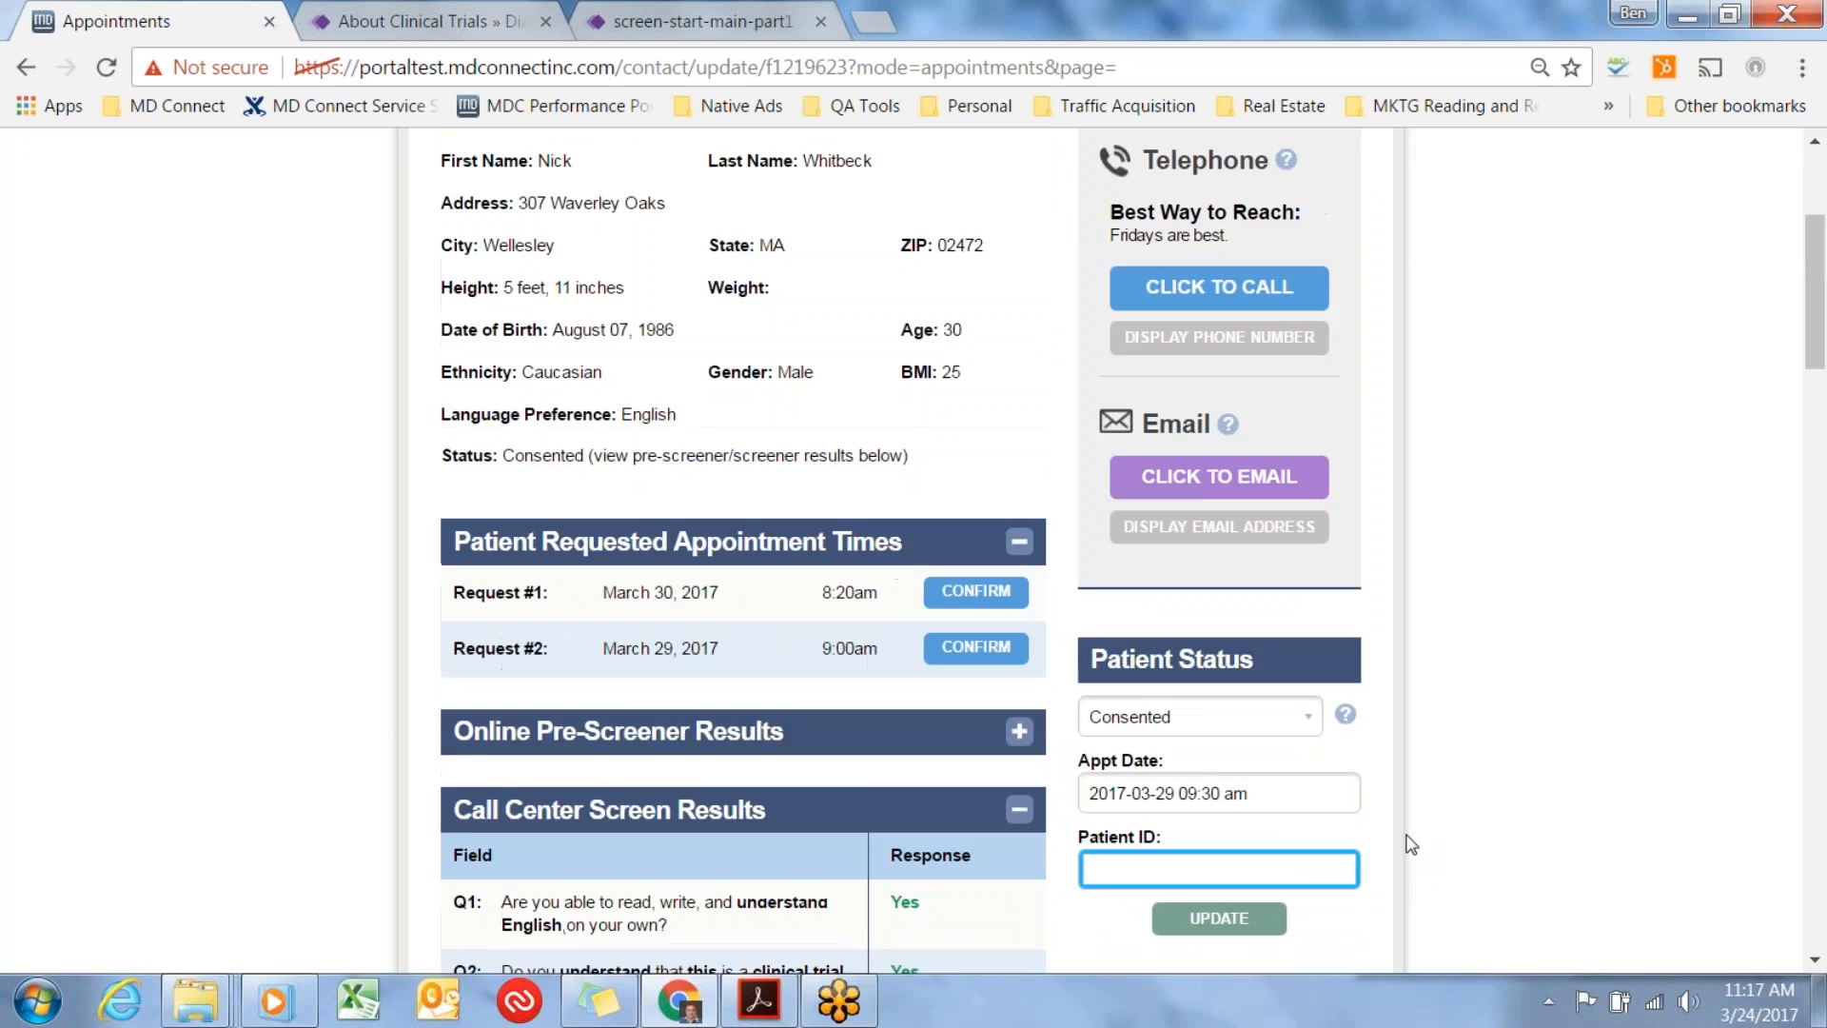
click(521, 328)
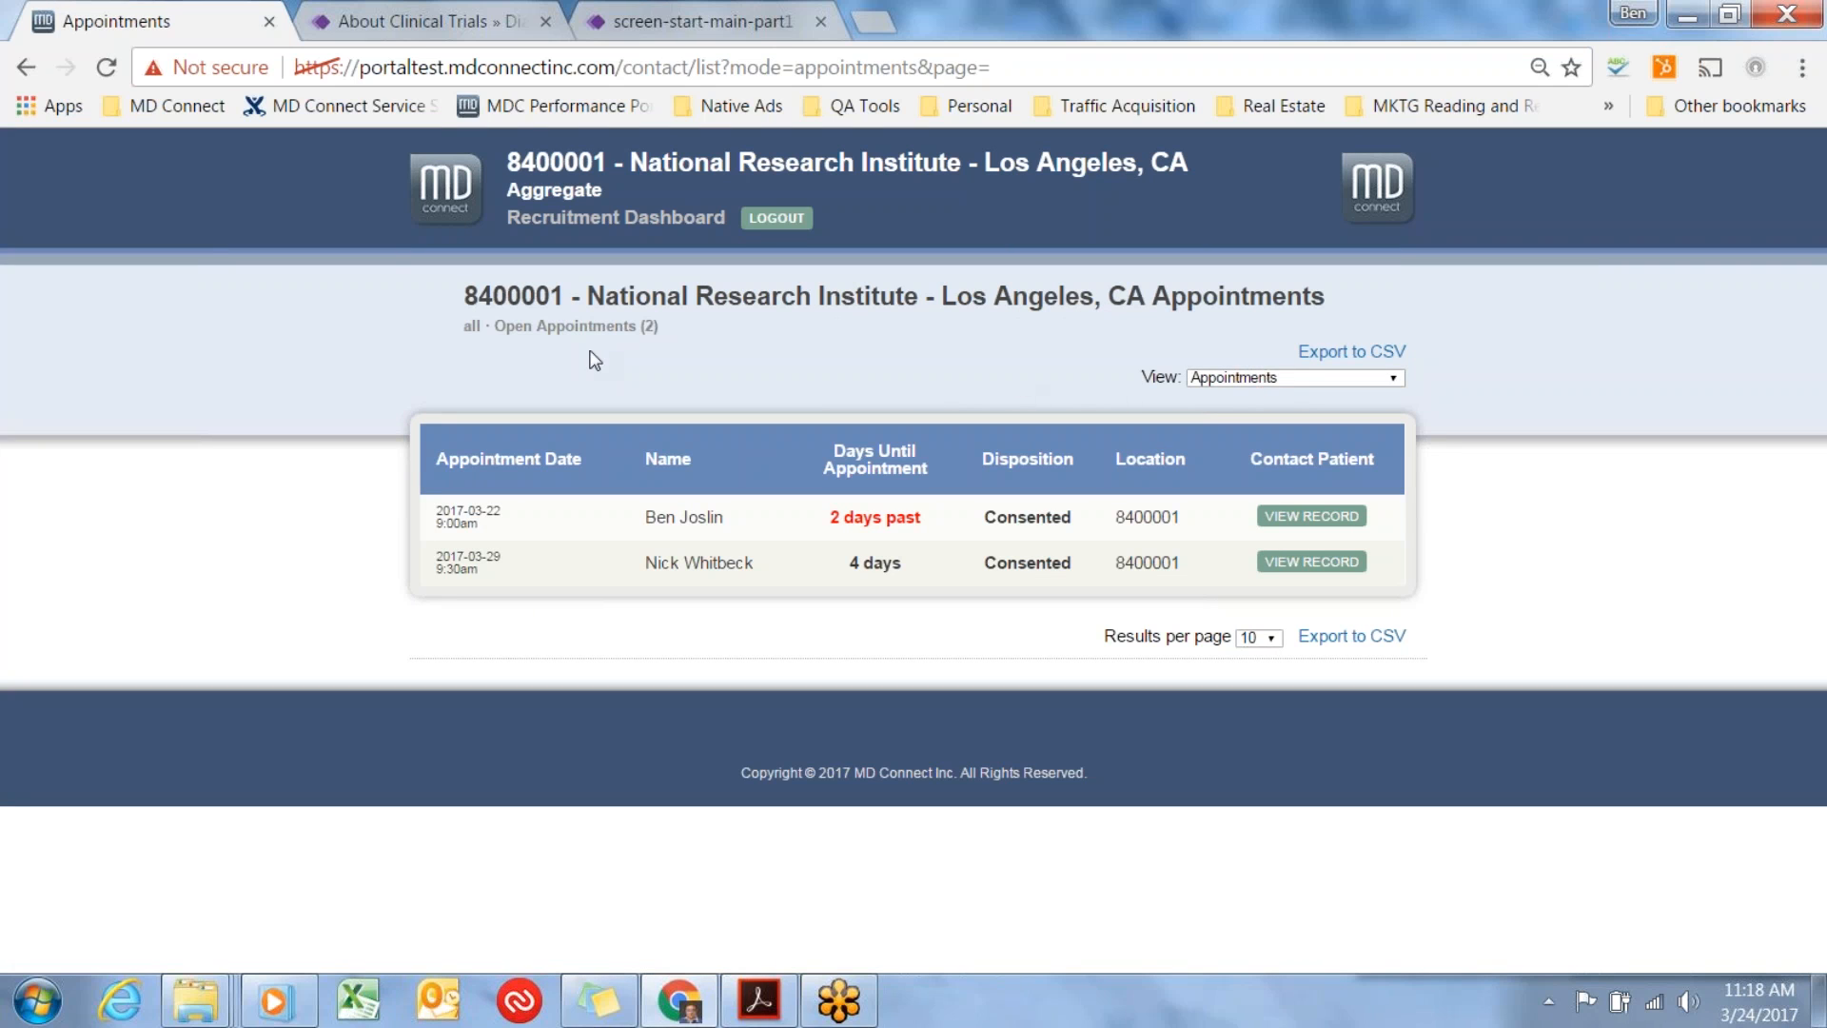
Switch the list view to Open Referrals to check it and back to Appointments.
click(1393, 380)
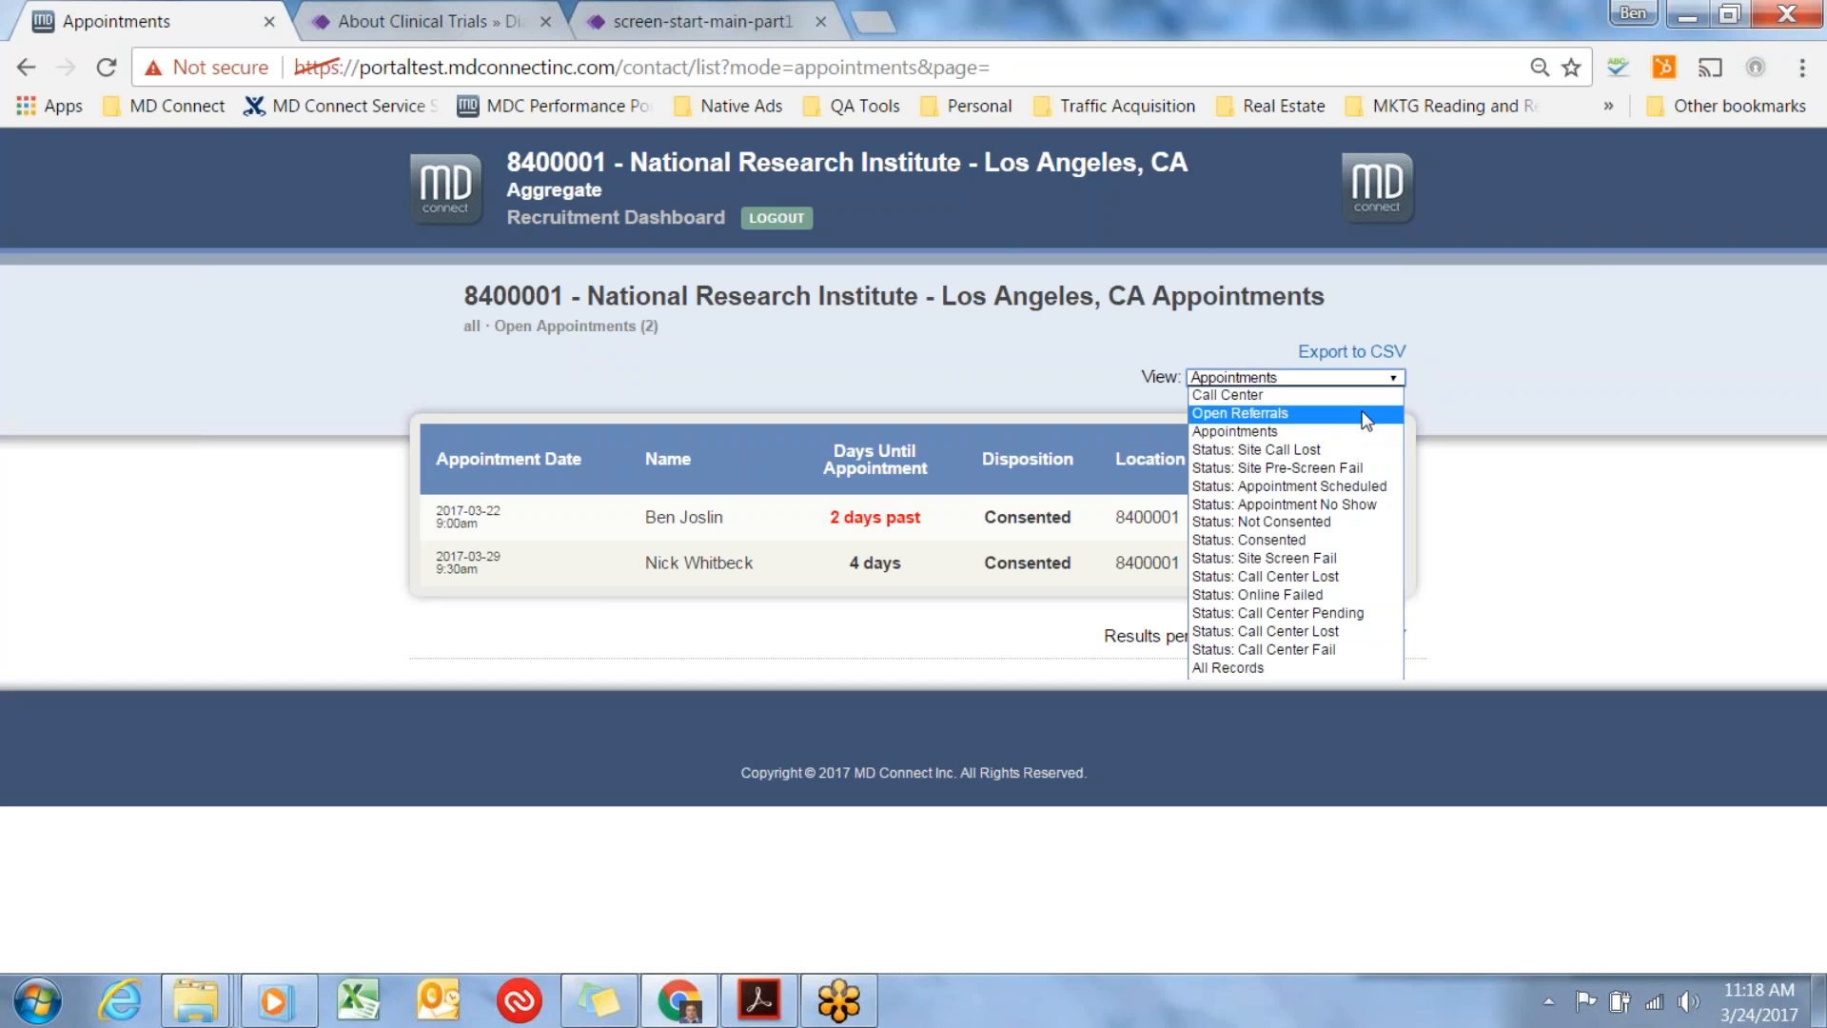
click(1366, 415)
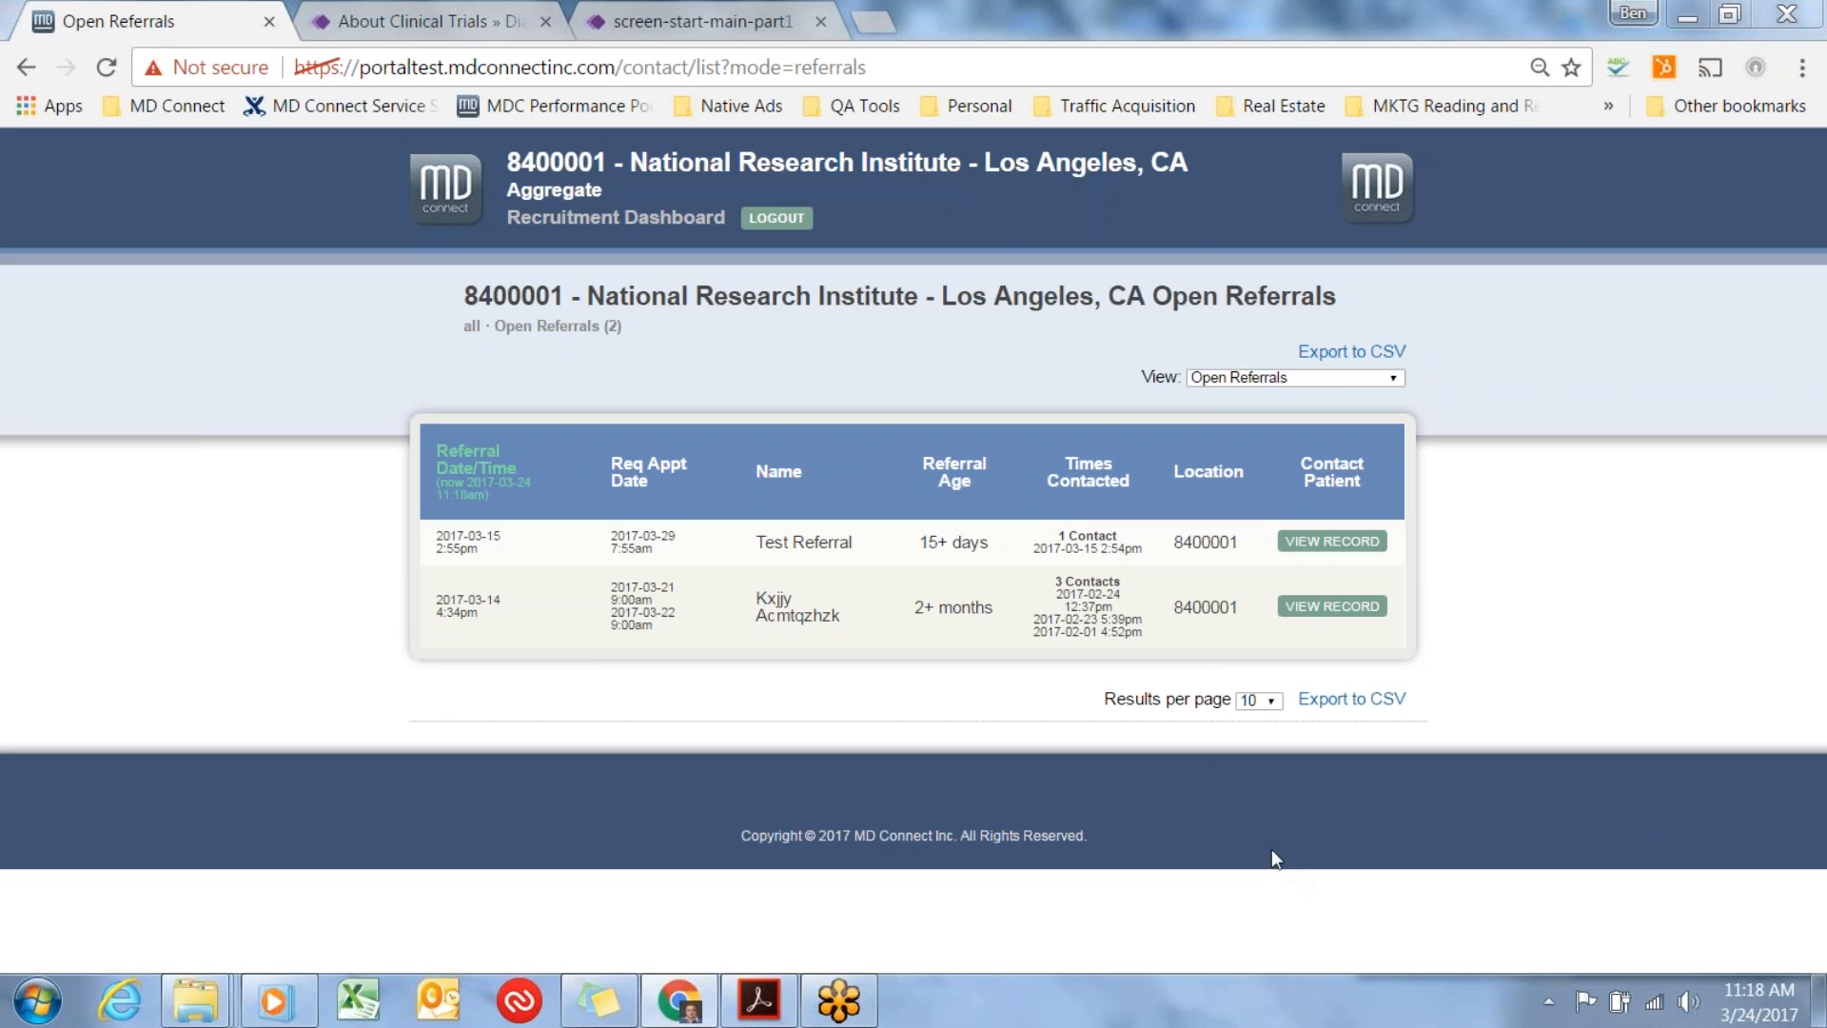
click(1336, 381)
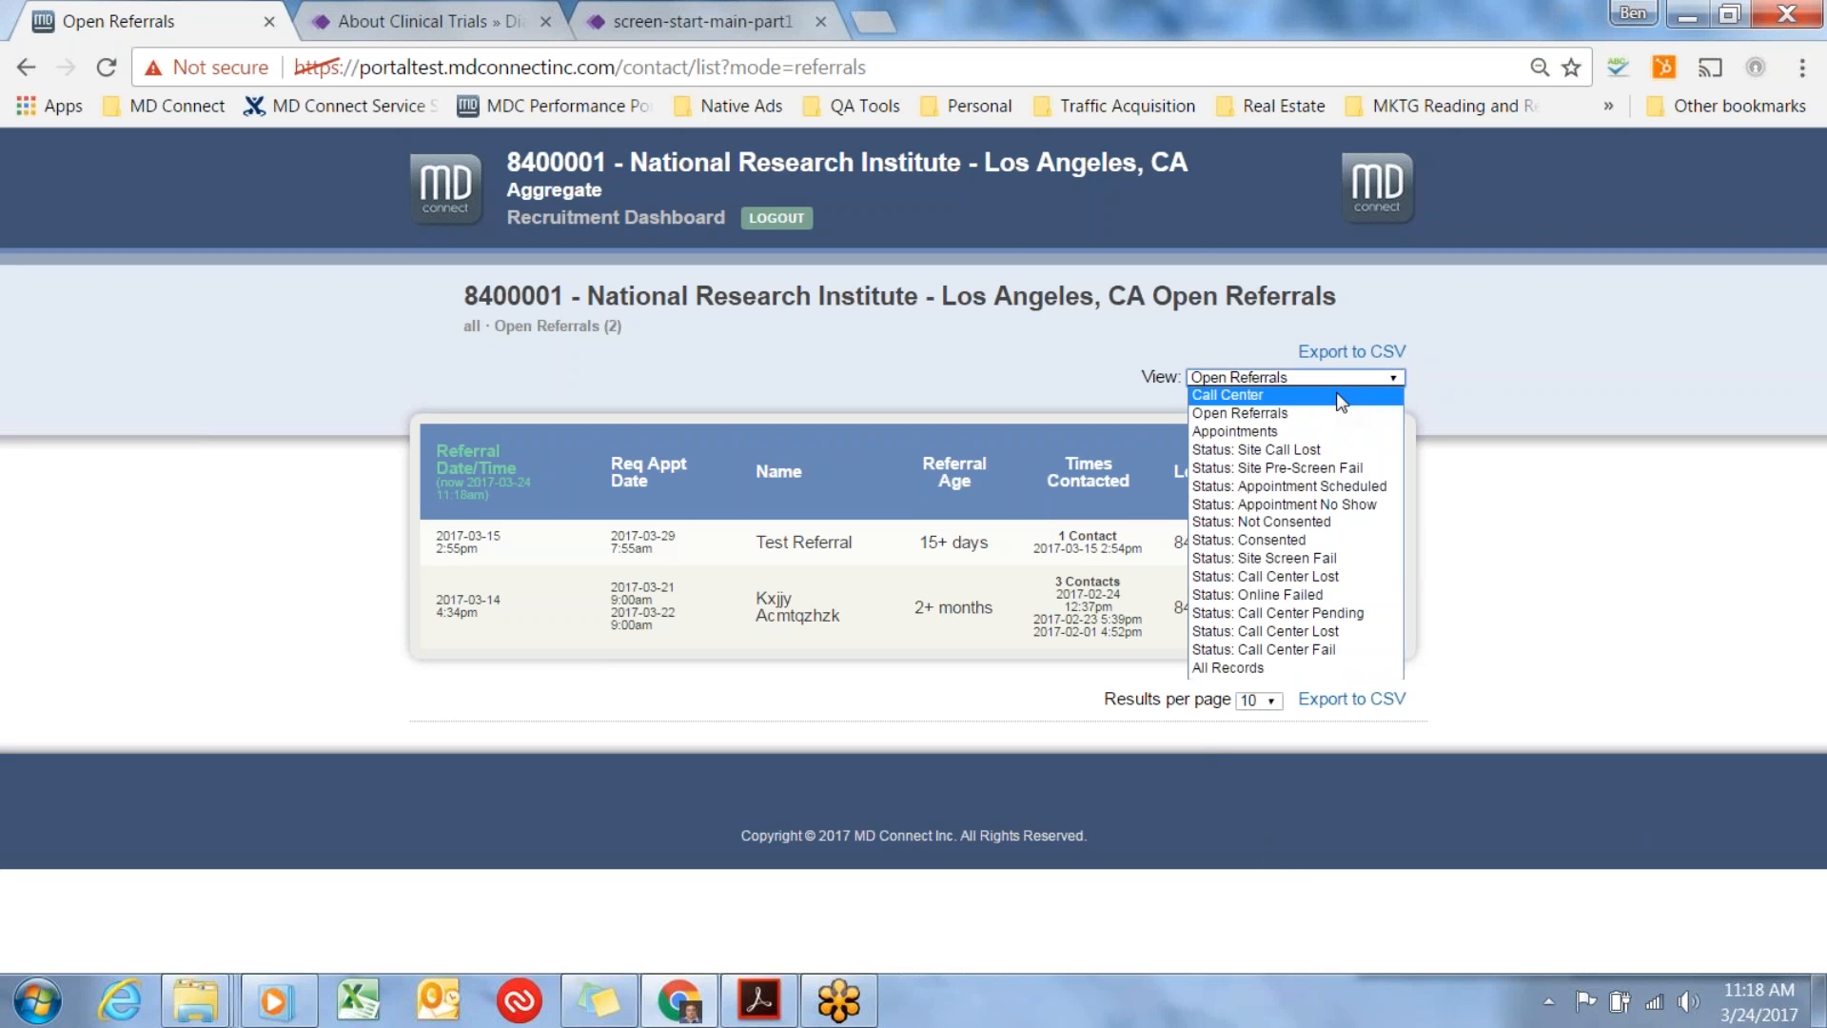
click(1325, 432)
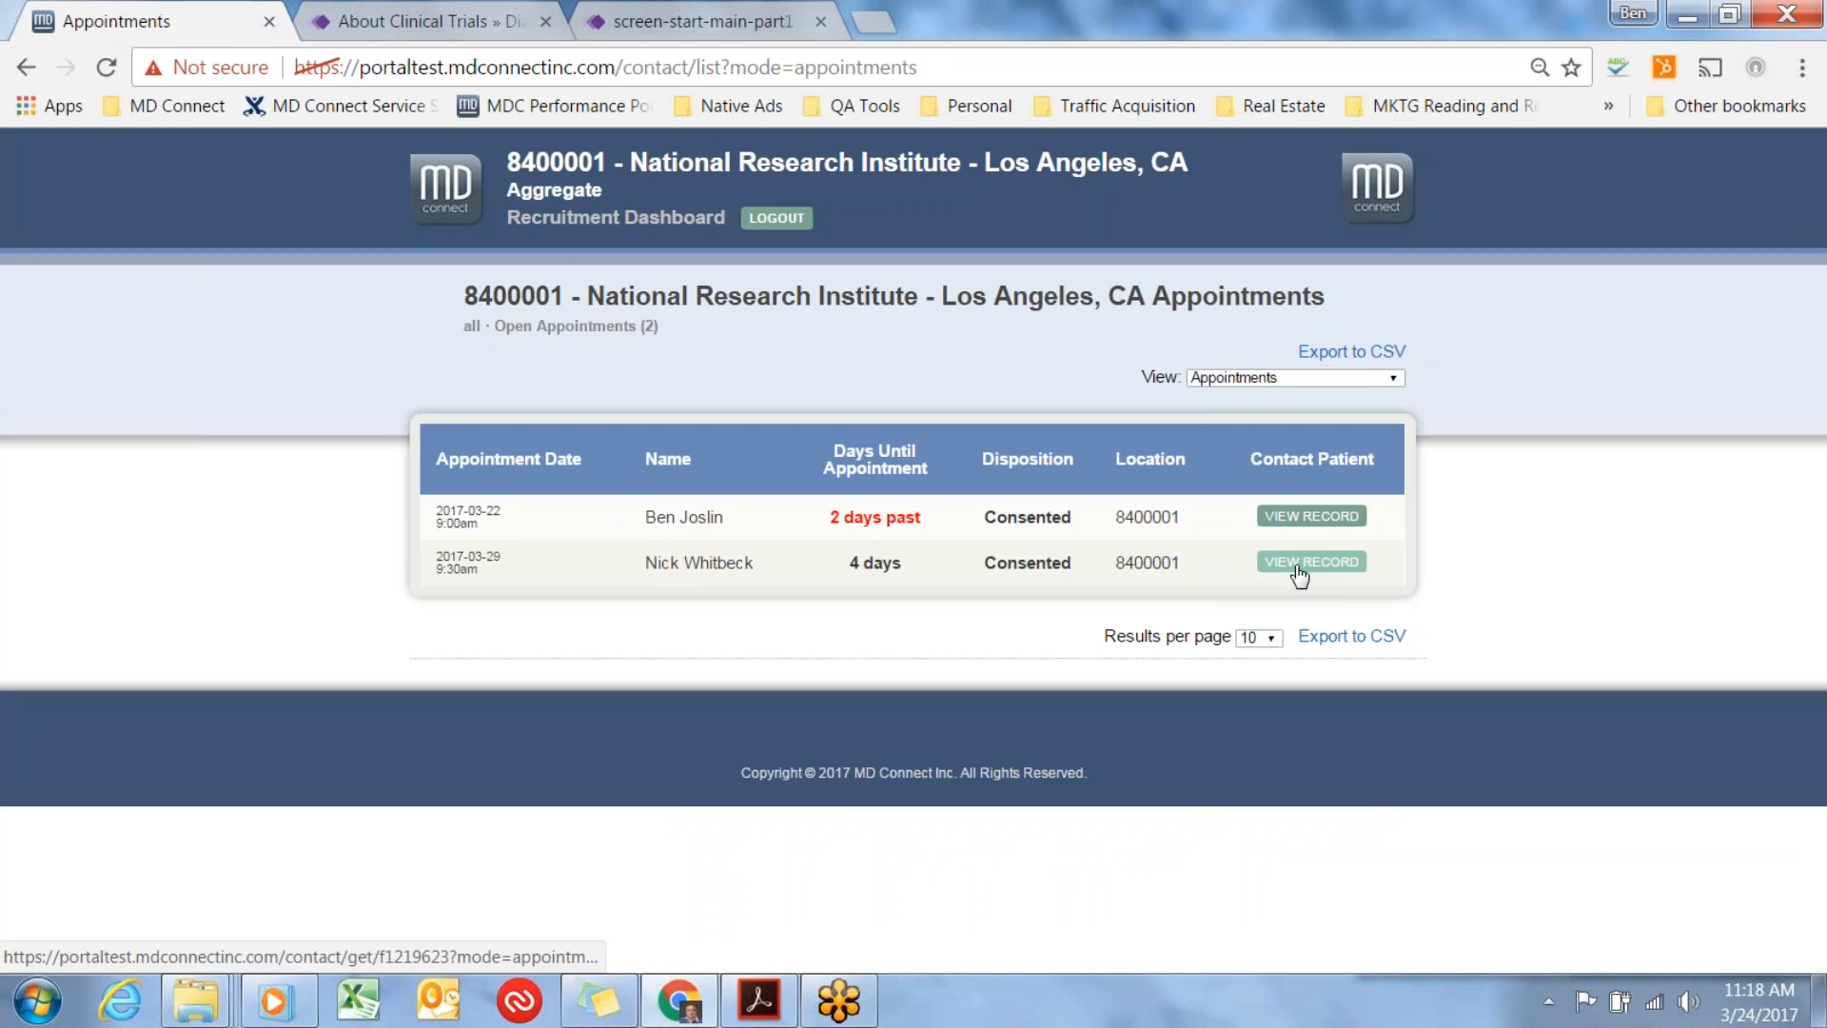
Open the record with the 2017-03-29 9:30am appointment, submit its Consented status again, and return to the Appointments list.
click(1298, 564)
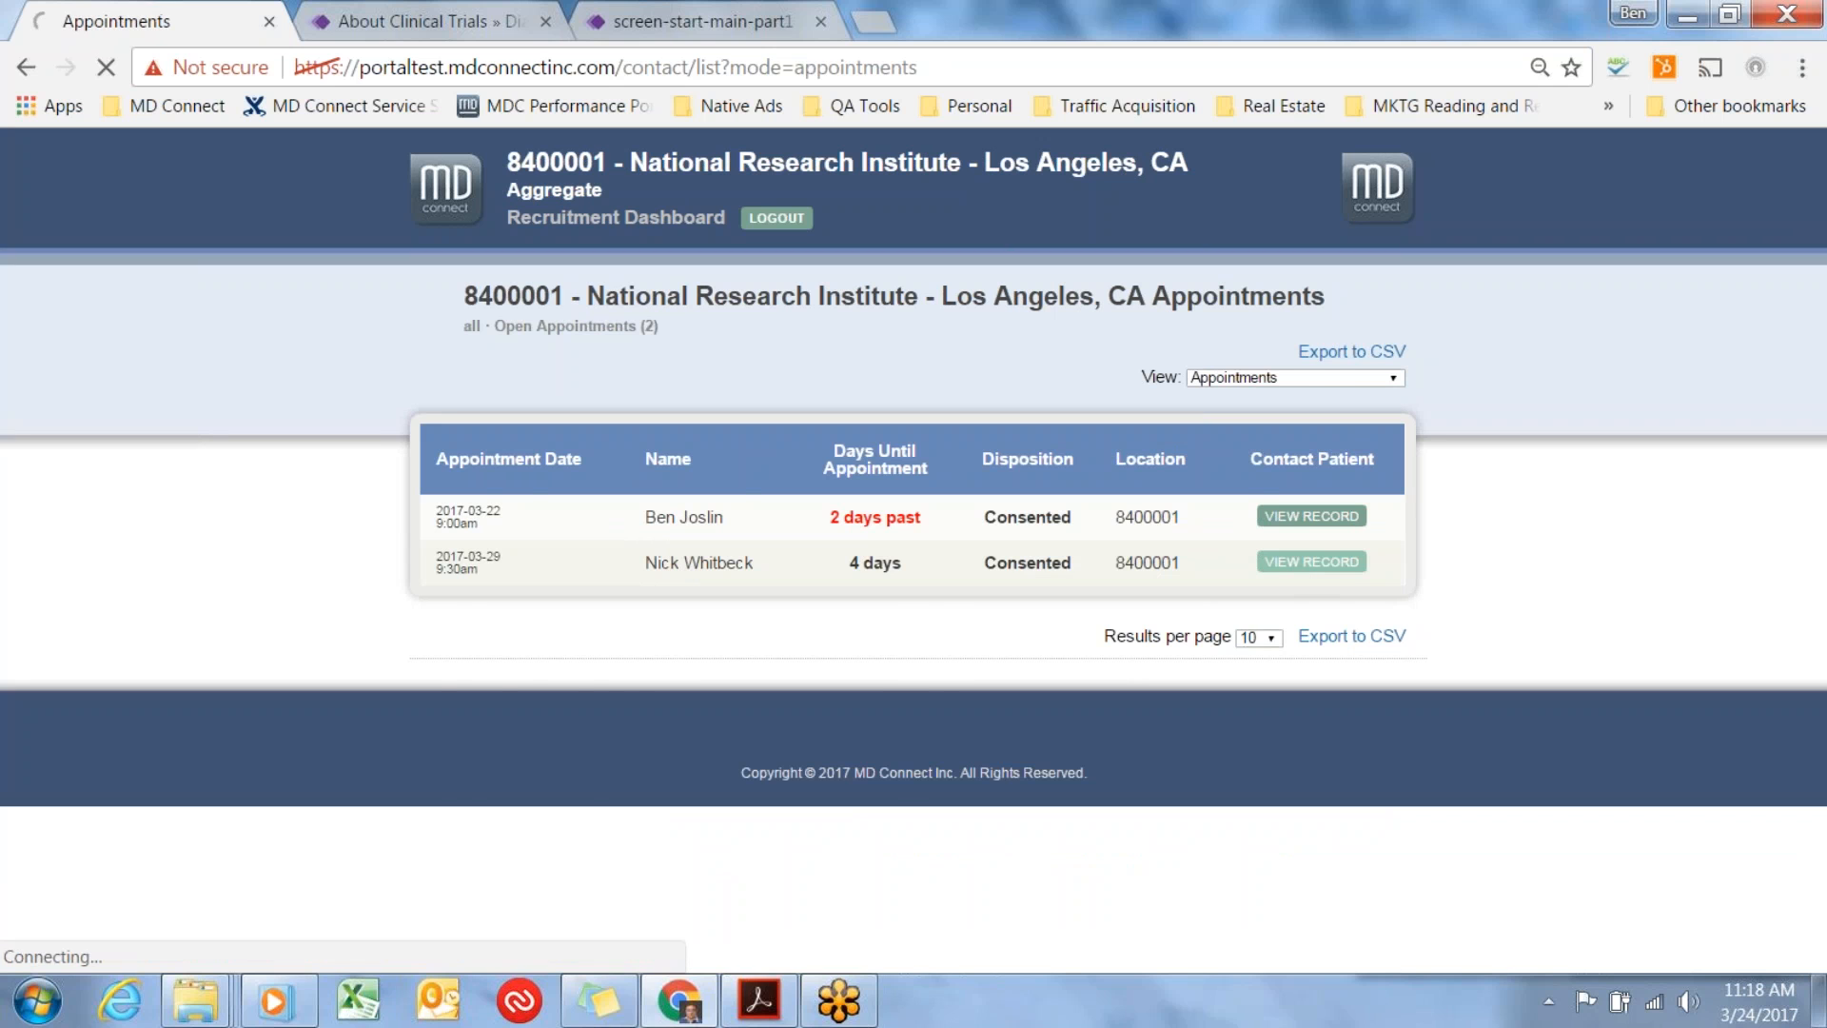
scroll(1341, 611, down, 4)
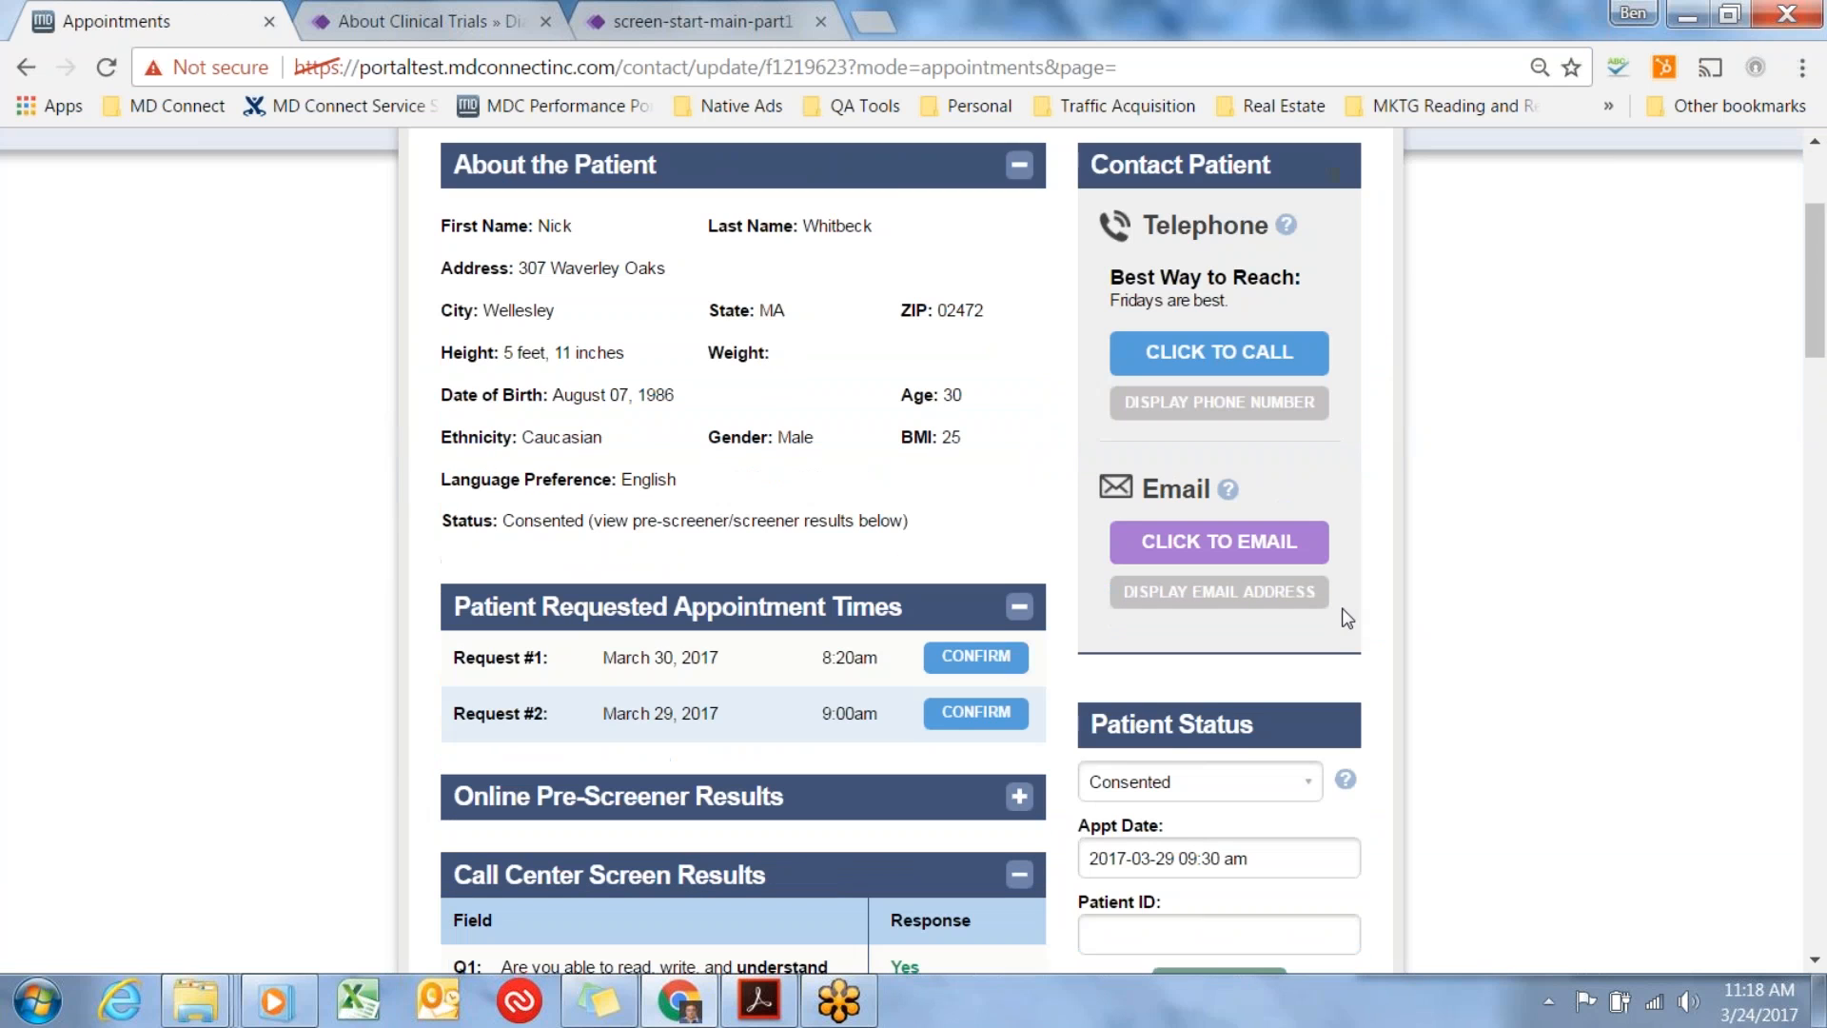
scroll(1346, 617, down, 3)
click(1236, 700)
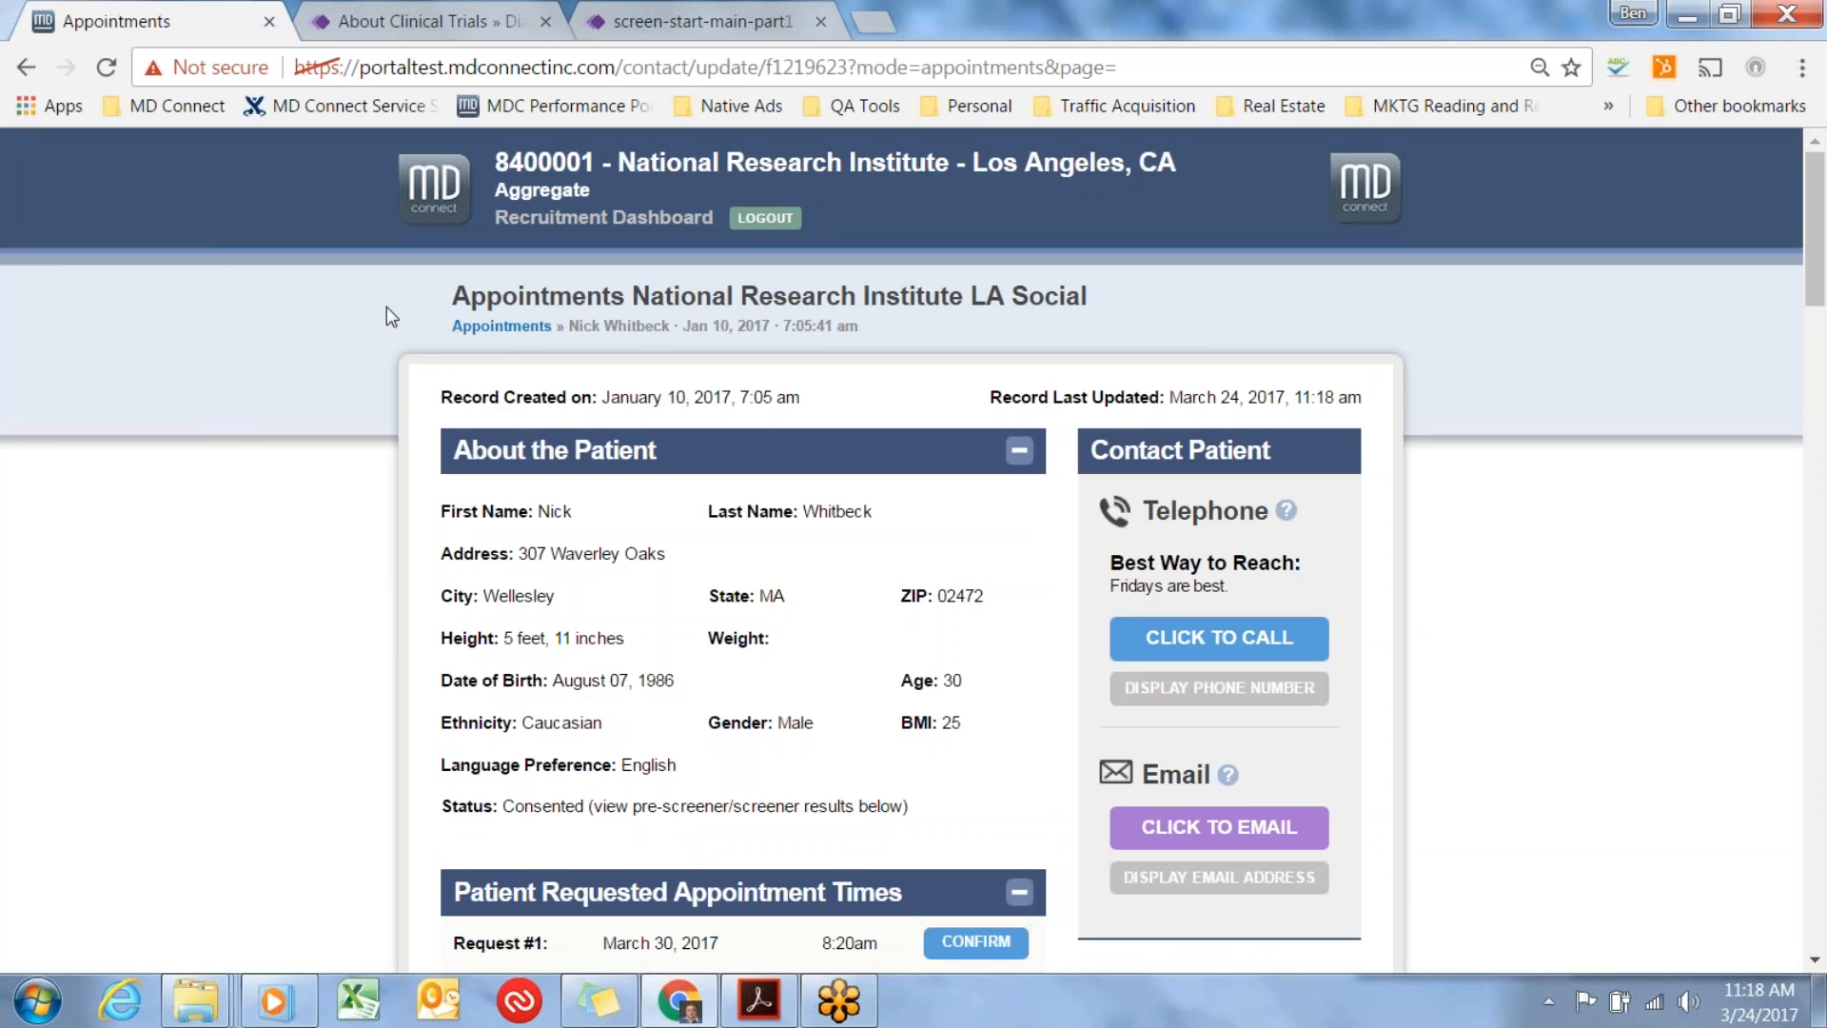
click(501, 325)
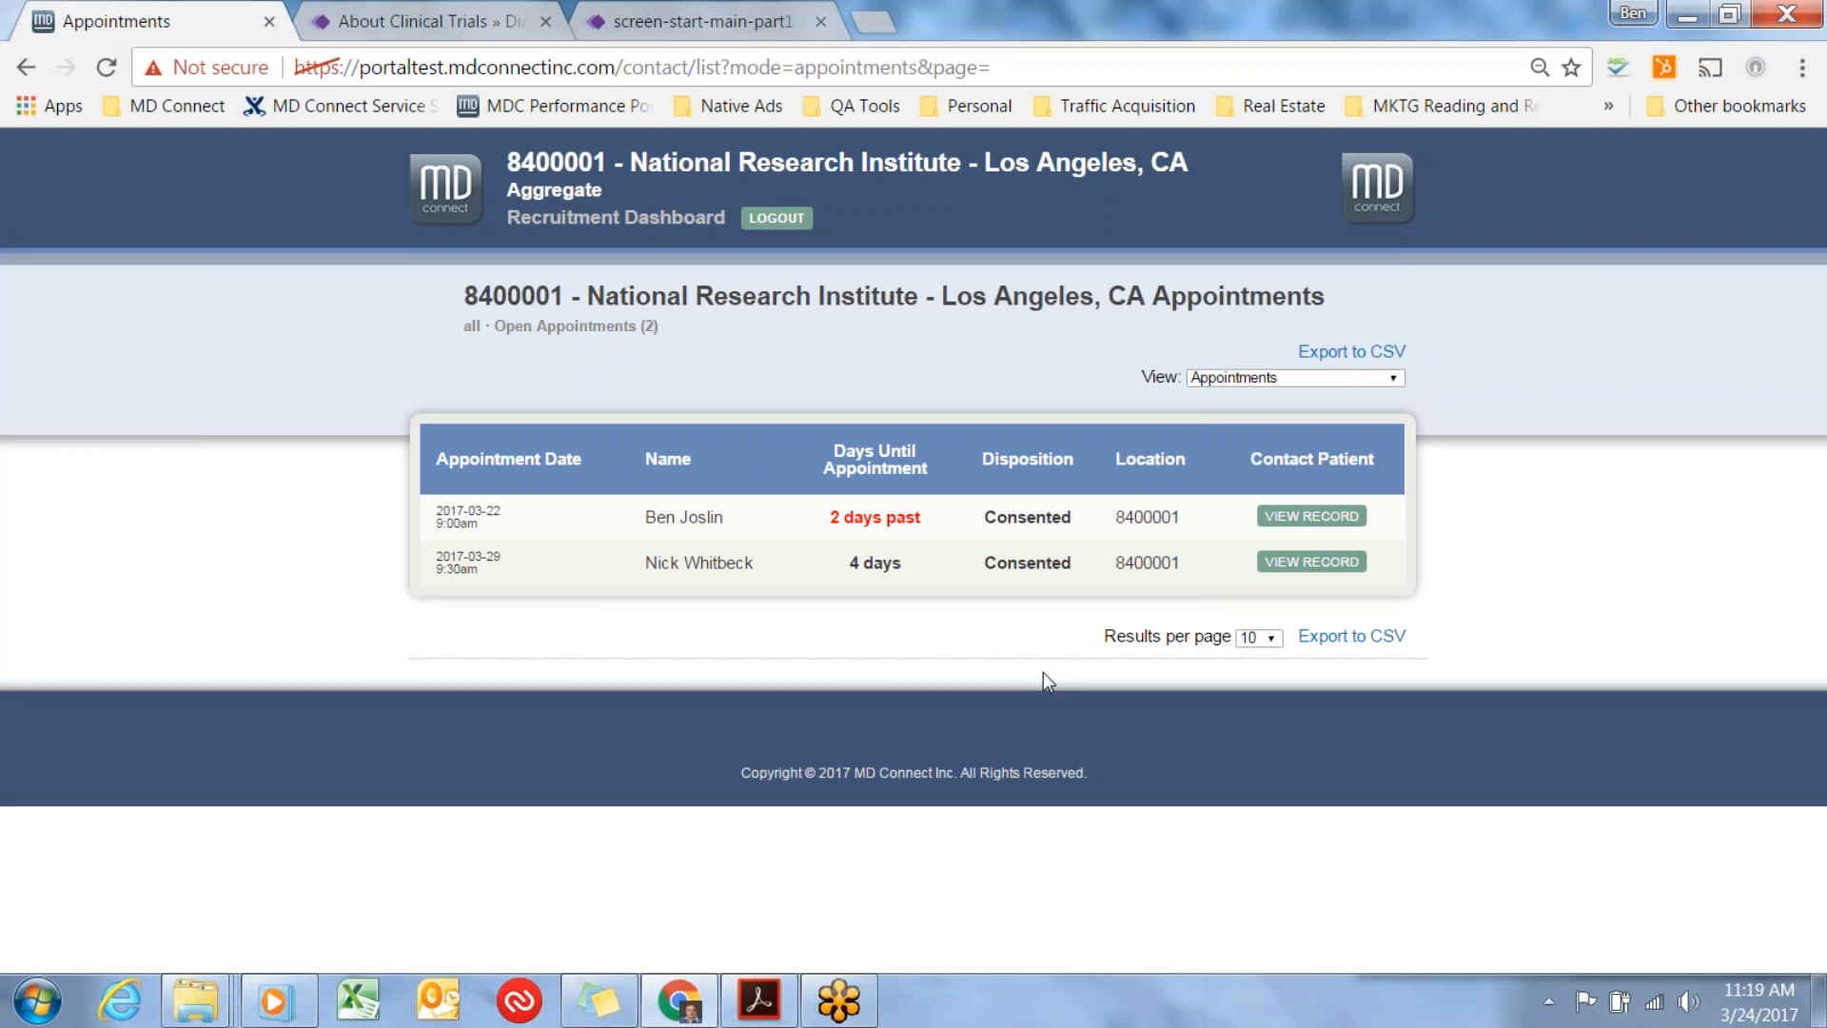
Switch the list view to Status: Not Consented and check the records listed there.
click(1349, 377)
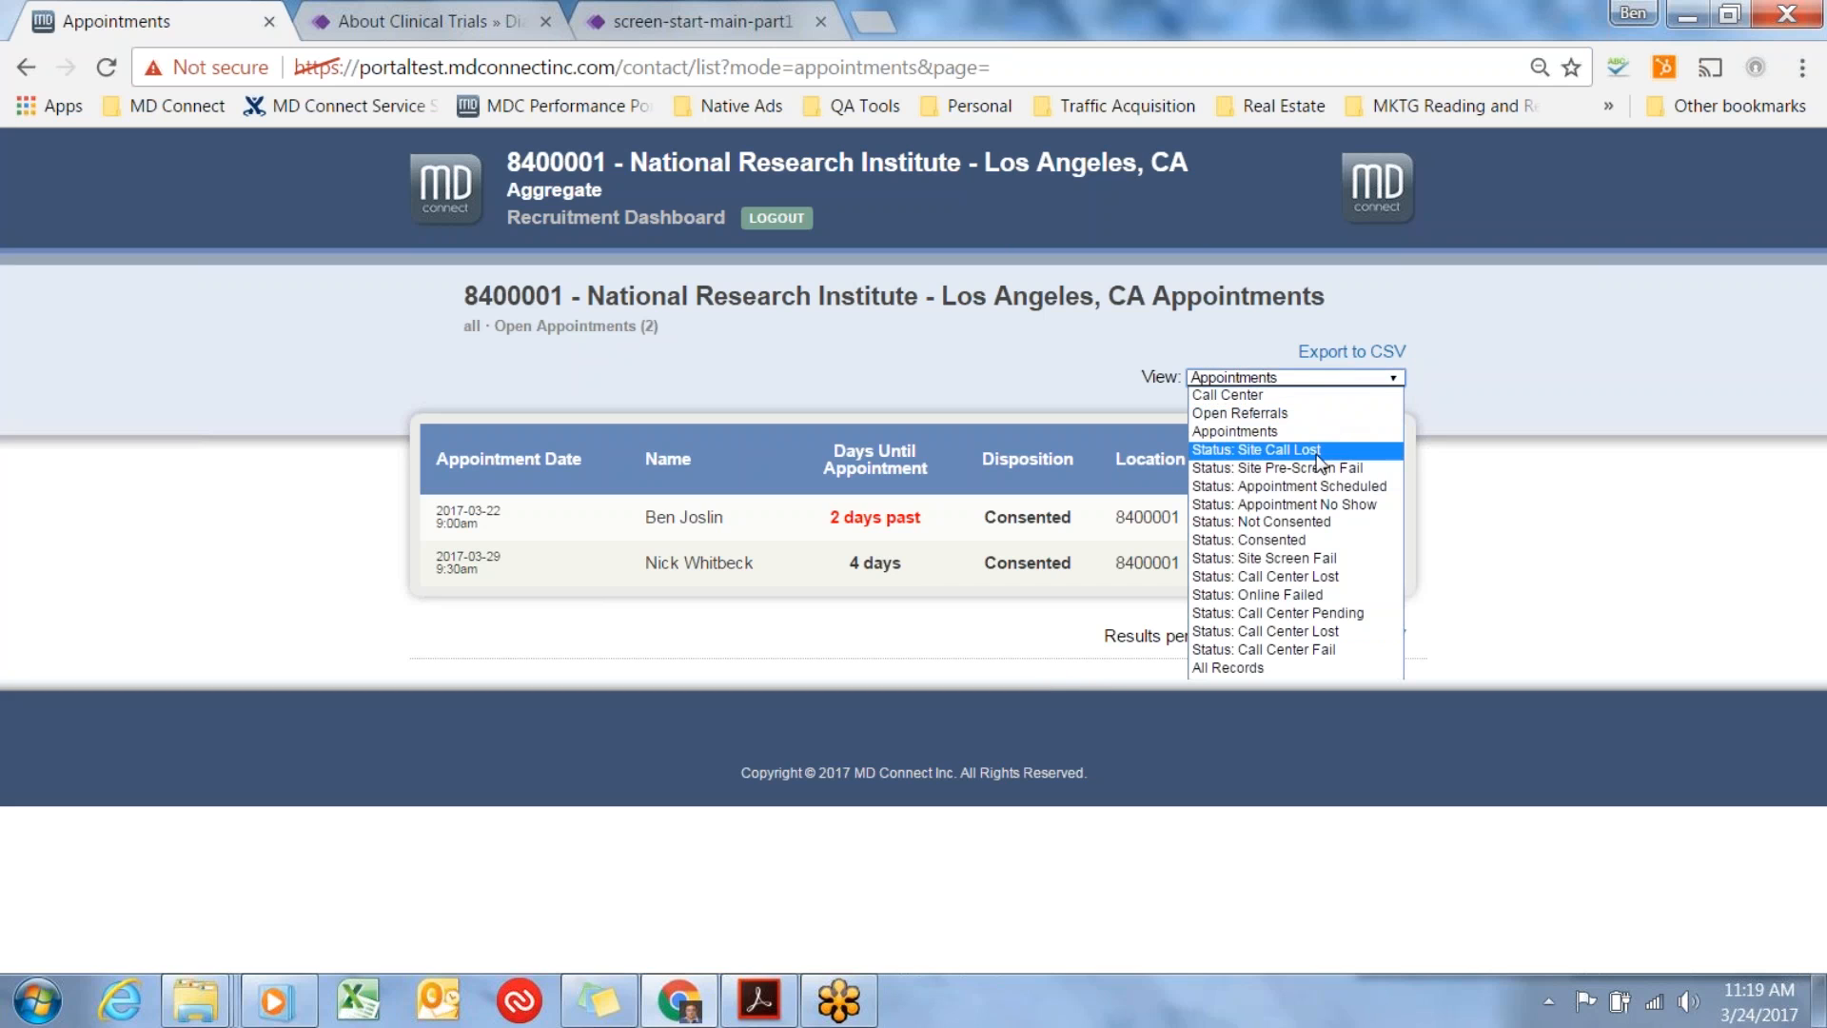
click(1302, 523)
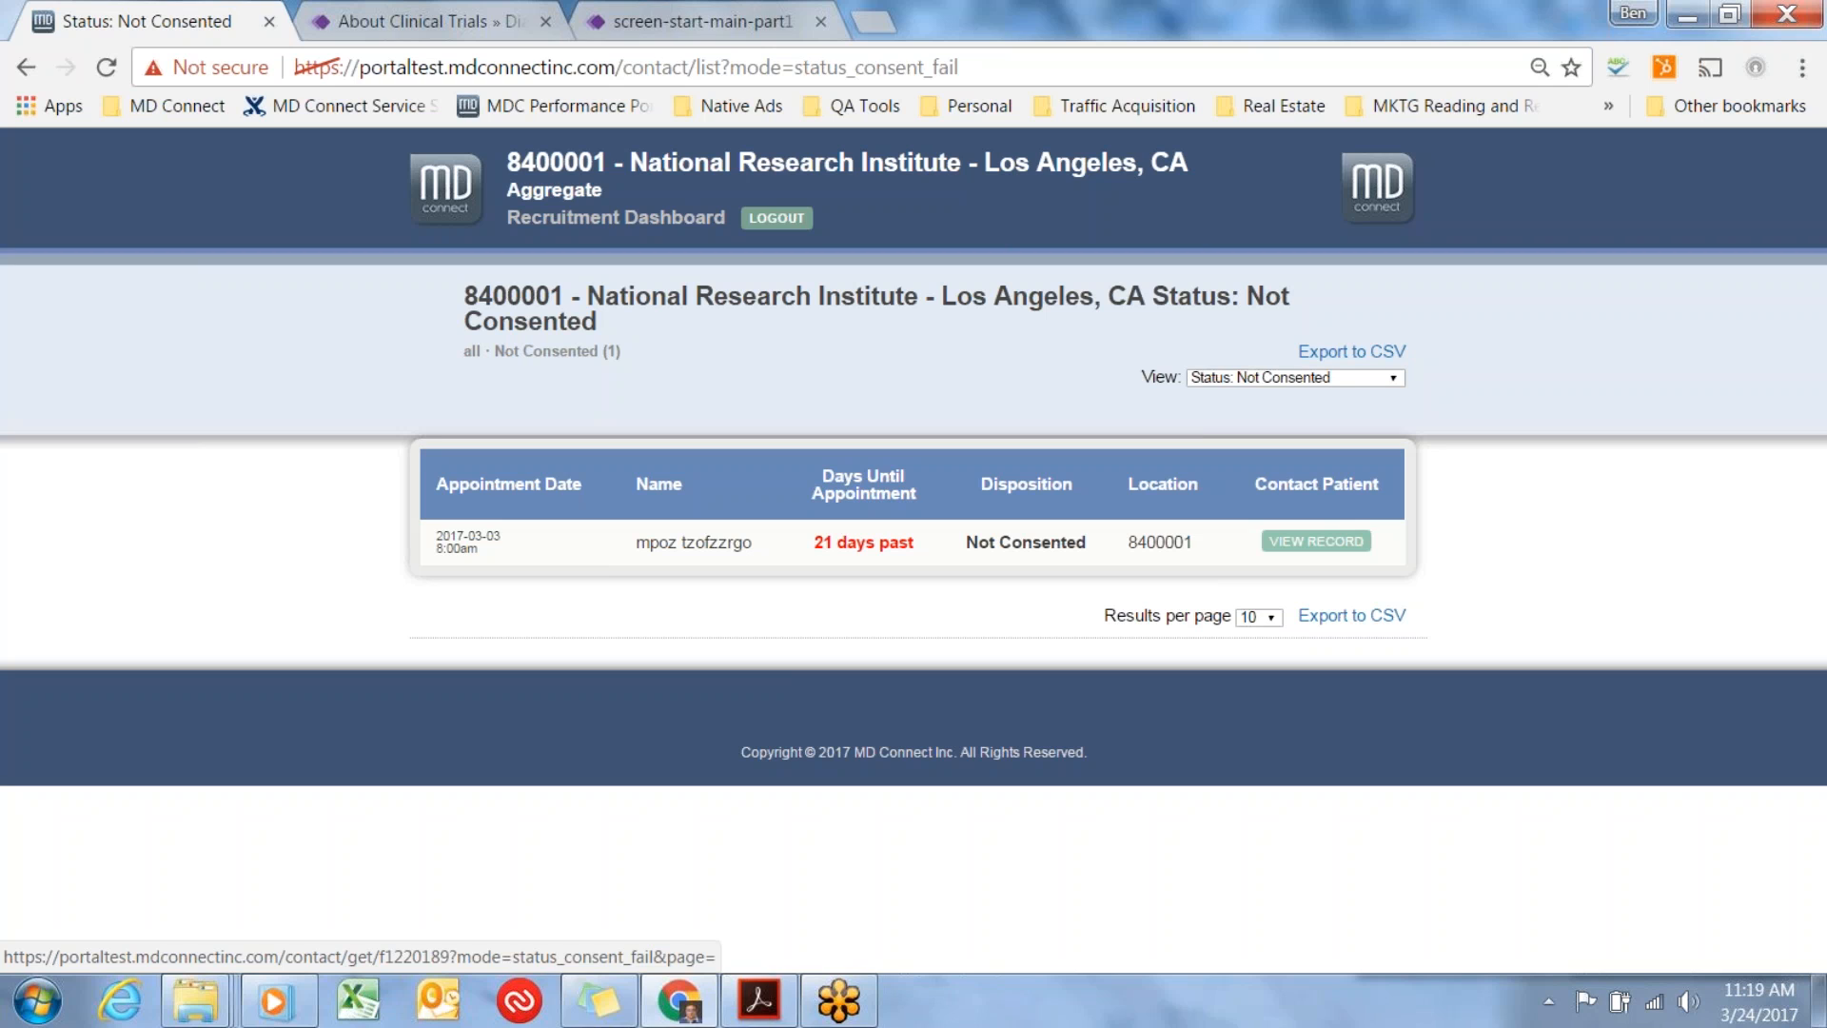
click(1391, 376)
click(1421, 402)
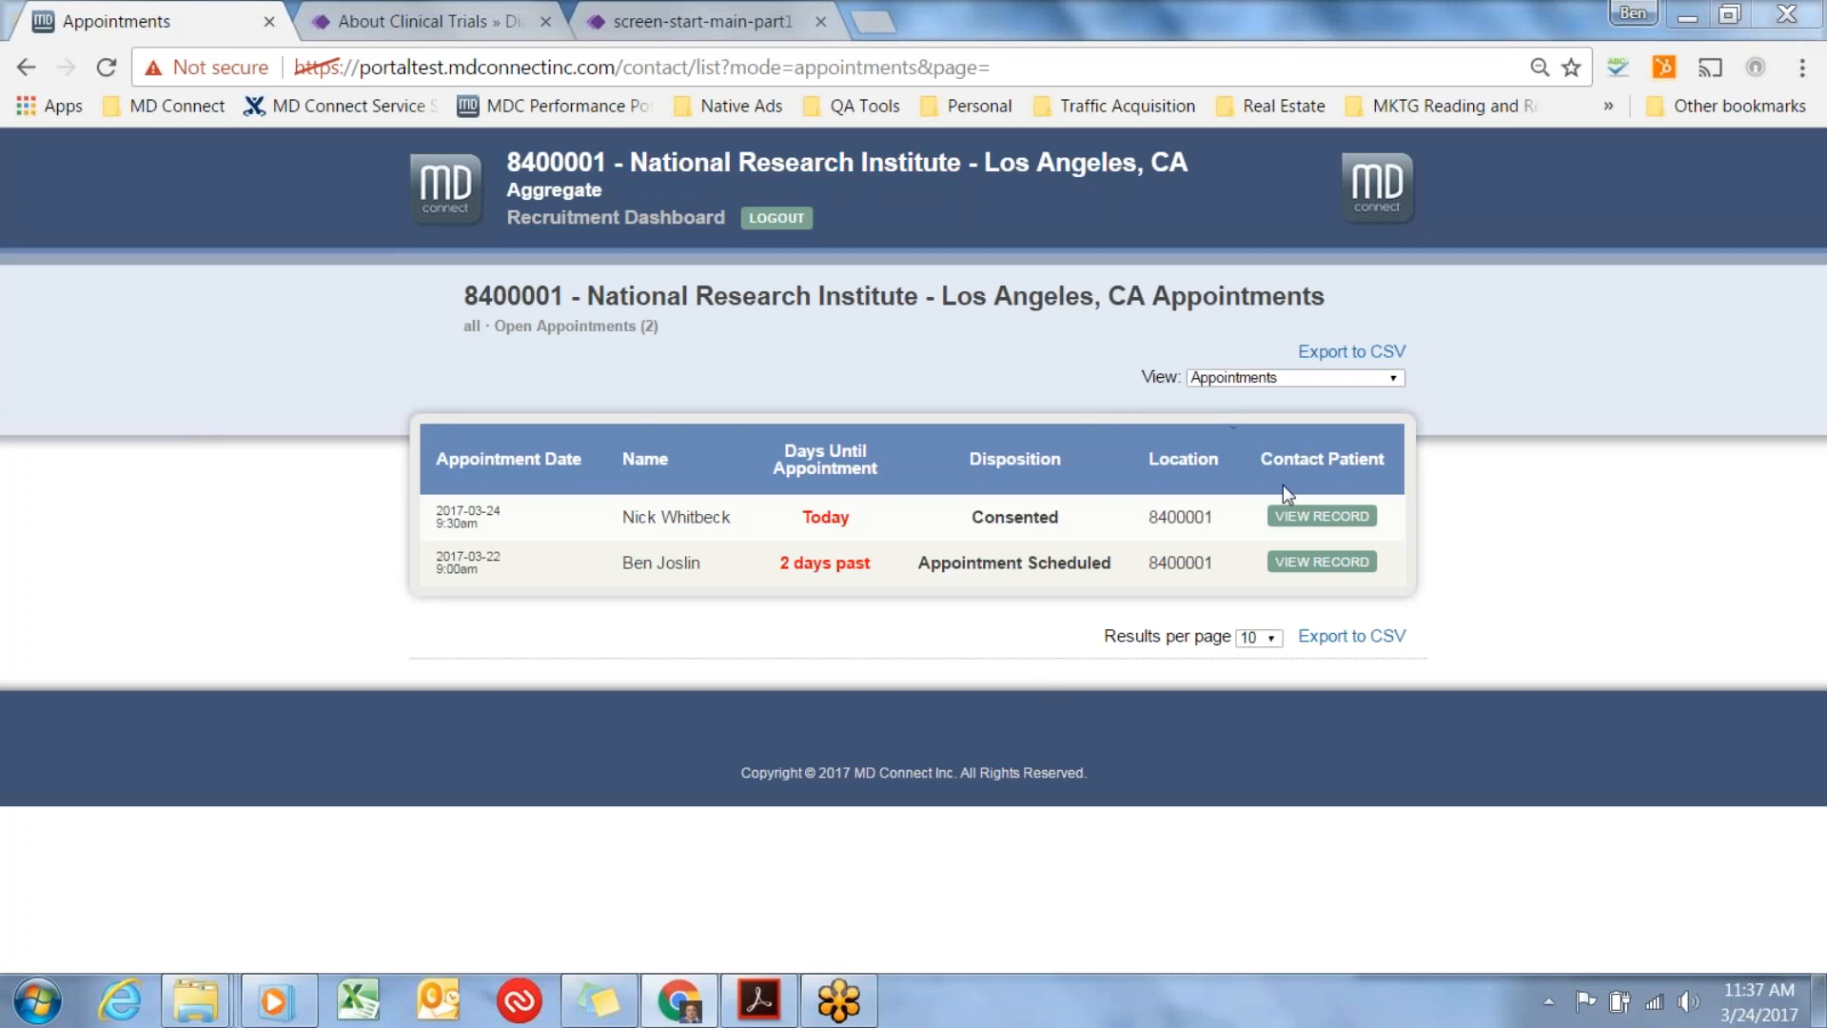
Open the record with the 2017-03-24 9:30am appointment, check its Patient Status section, and return to the Appointments list.
click(1319, 517)
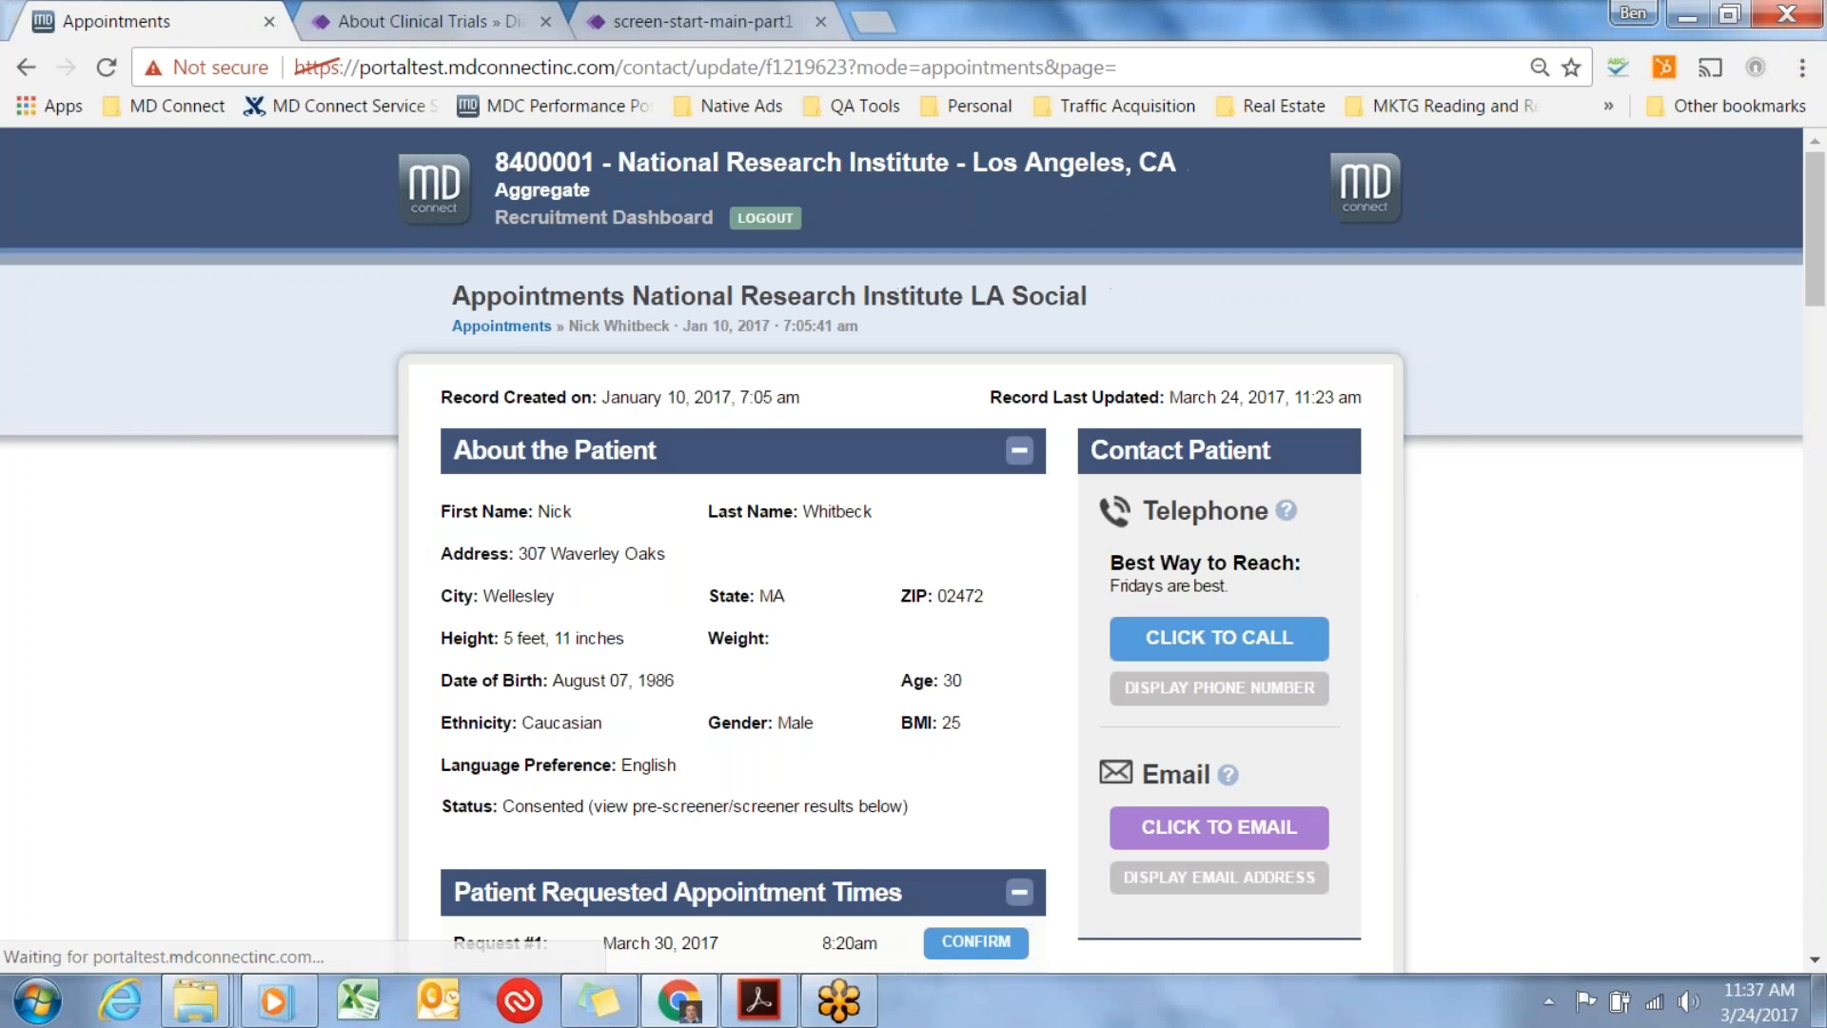
scroll(1010, 550, down, 3)
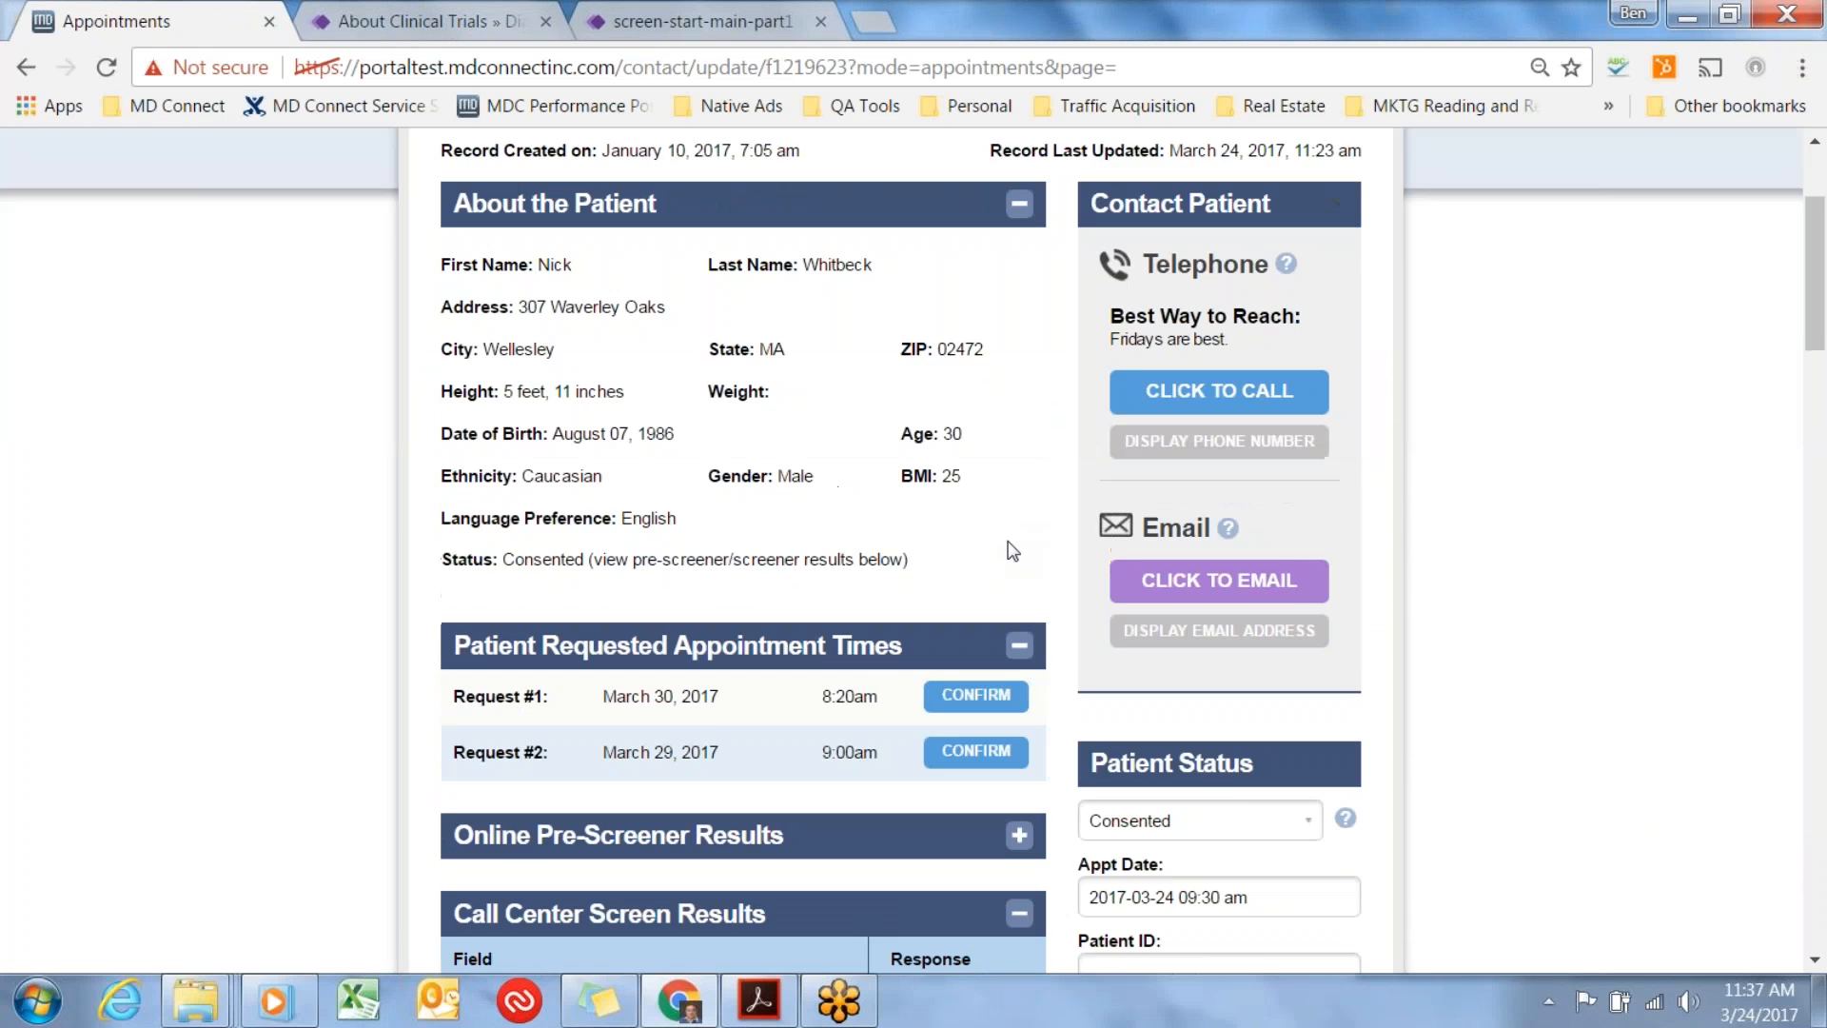
scroll(1012, 552, down, 4)
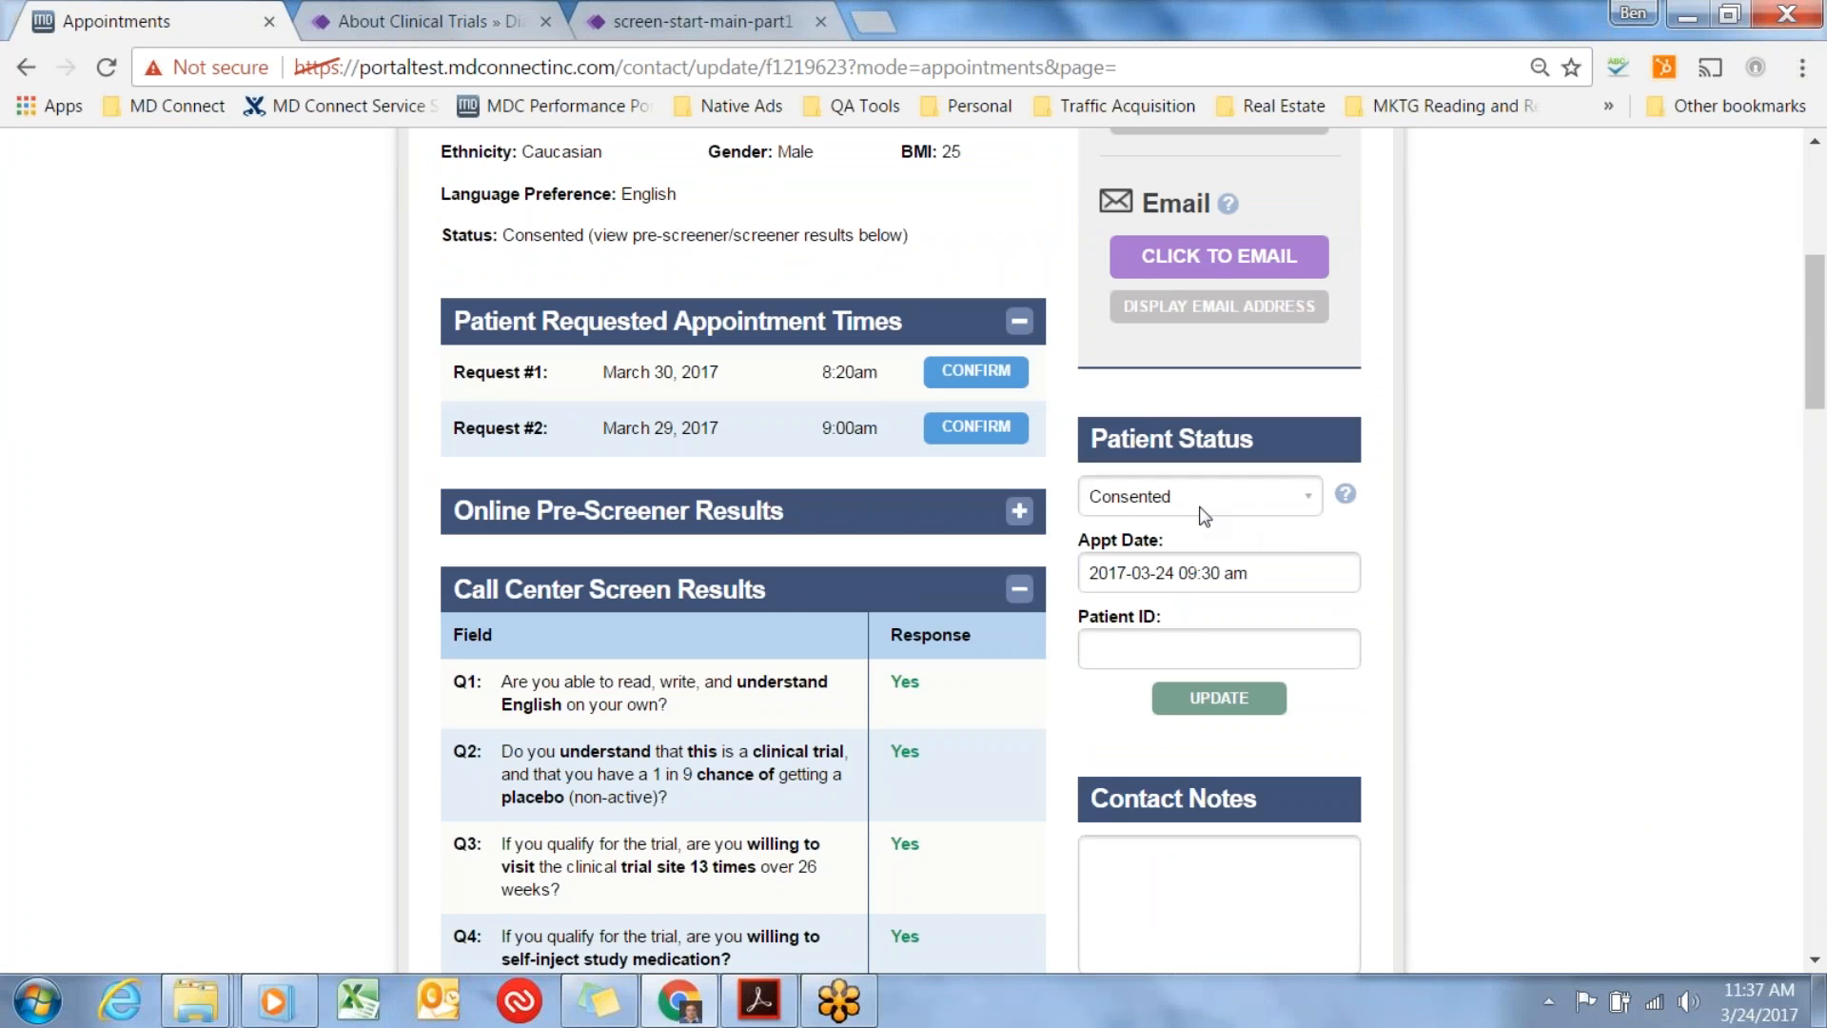
scroll(980, 538, up, 6)
click(519, 326)
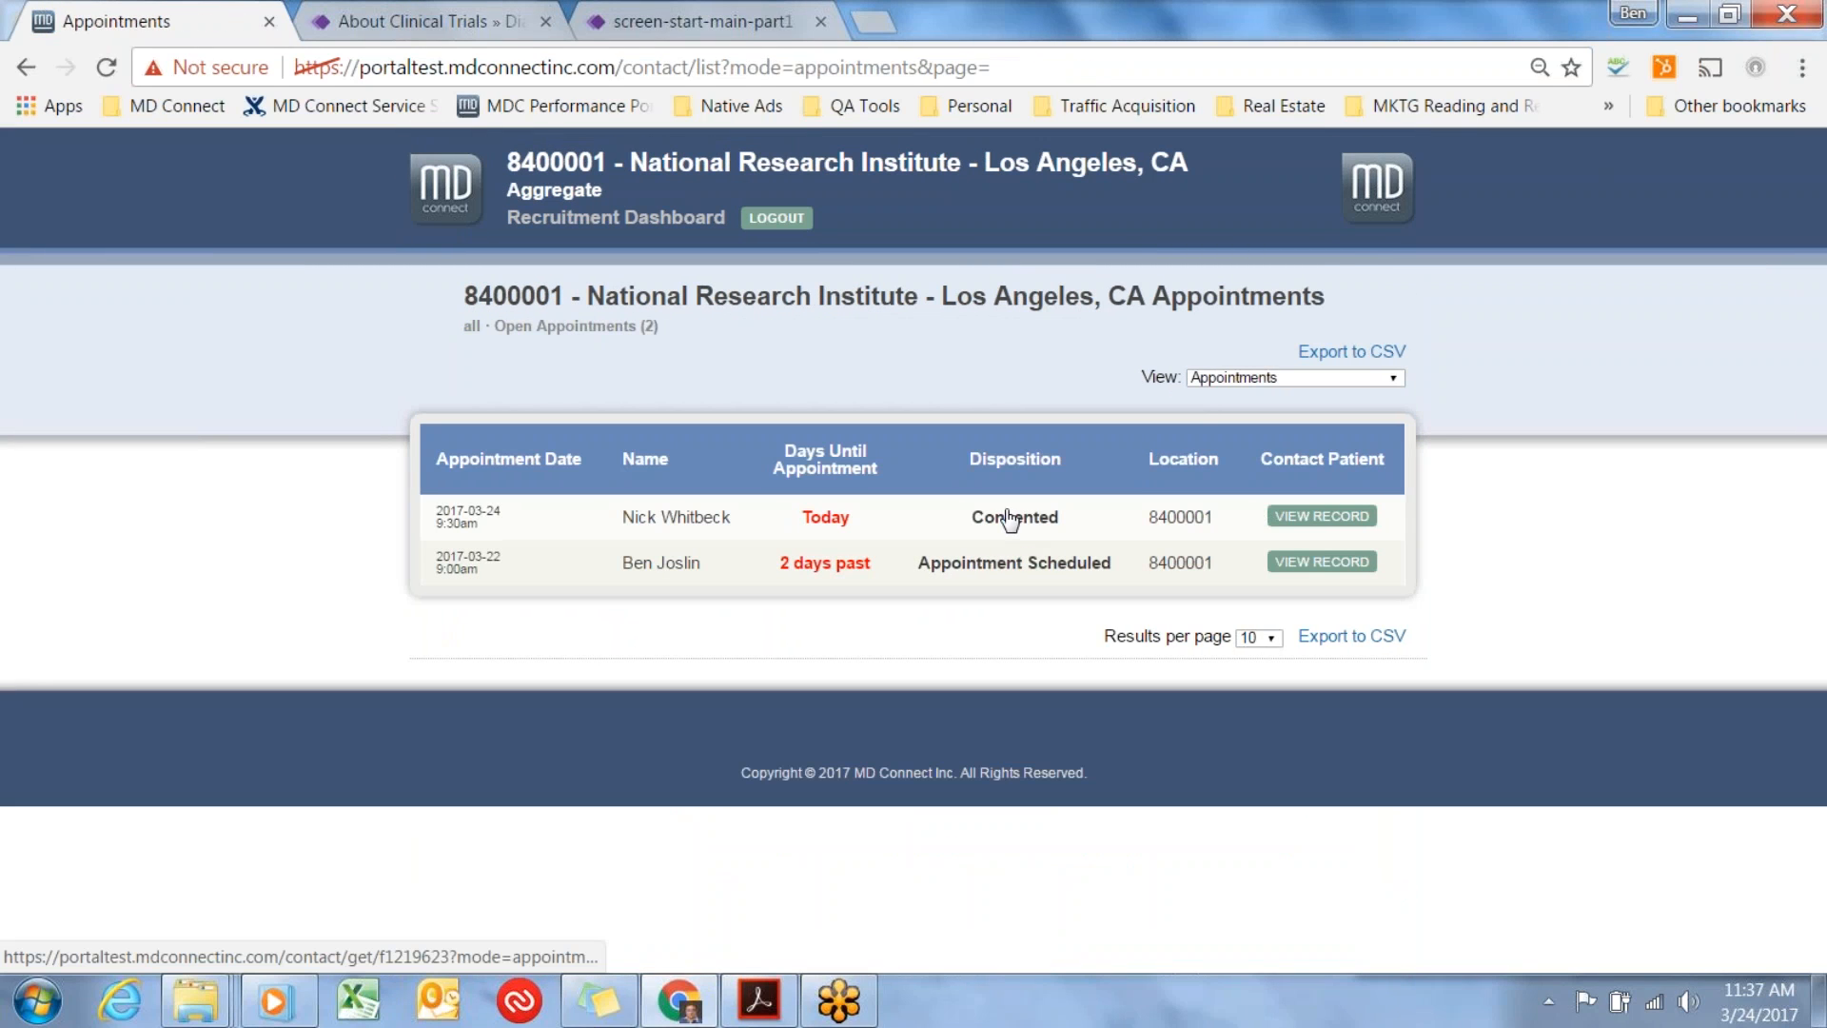
Reopen the record with the 2017-03-24 9:30am appointment and review its current status and the available Patient Status options.
click(1311, 516)
scroll(1330, 569, down, 6)
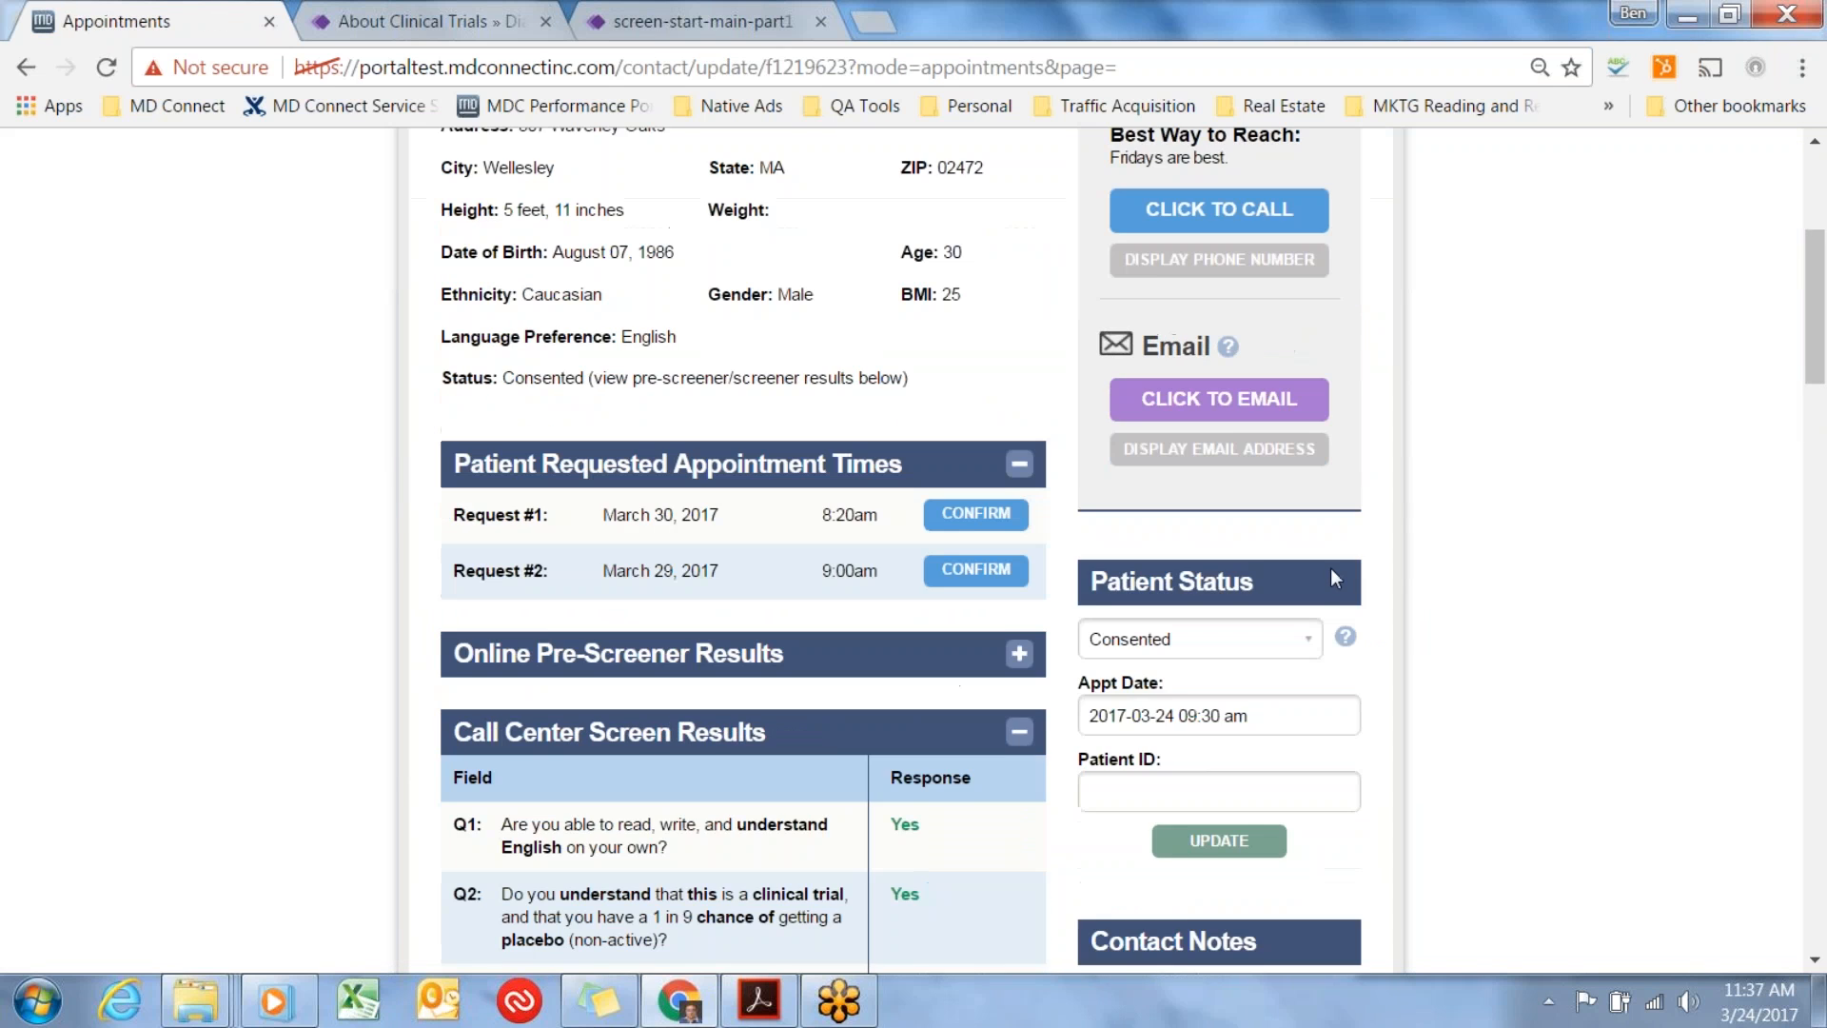
click(1311, 502)
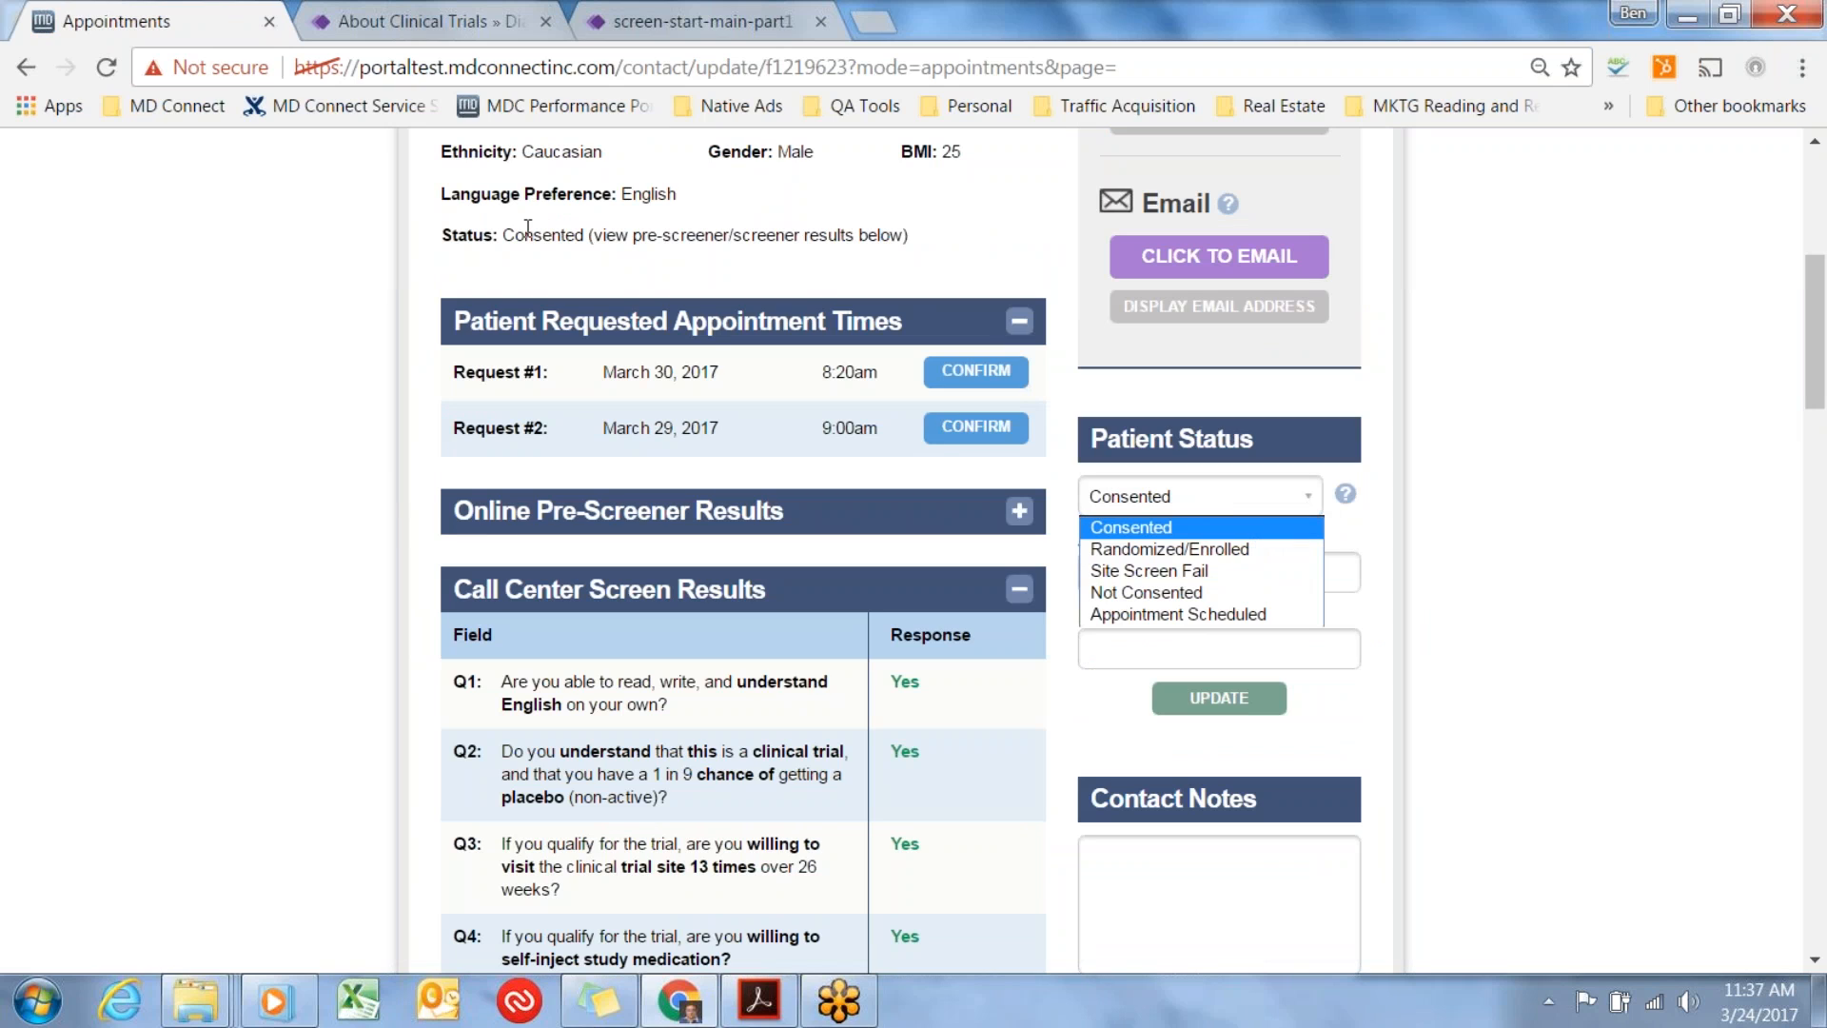
drag(504, 235, 853, 240)
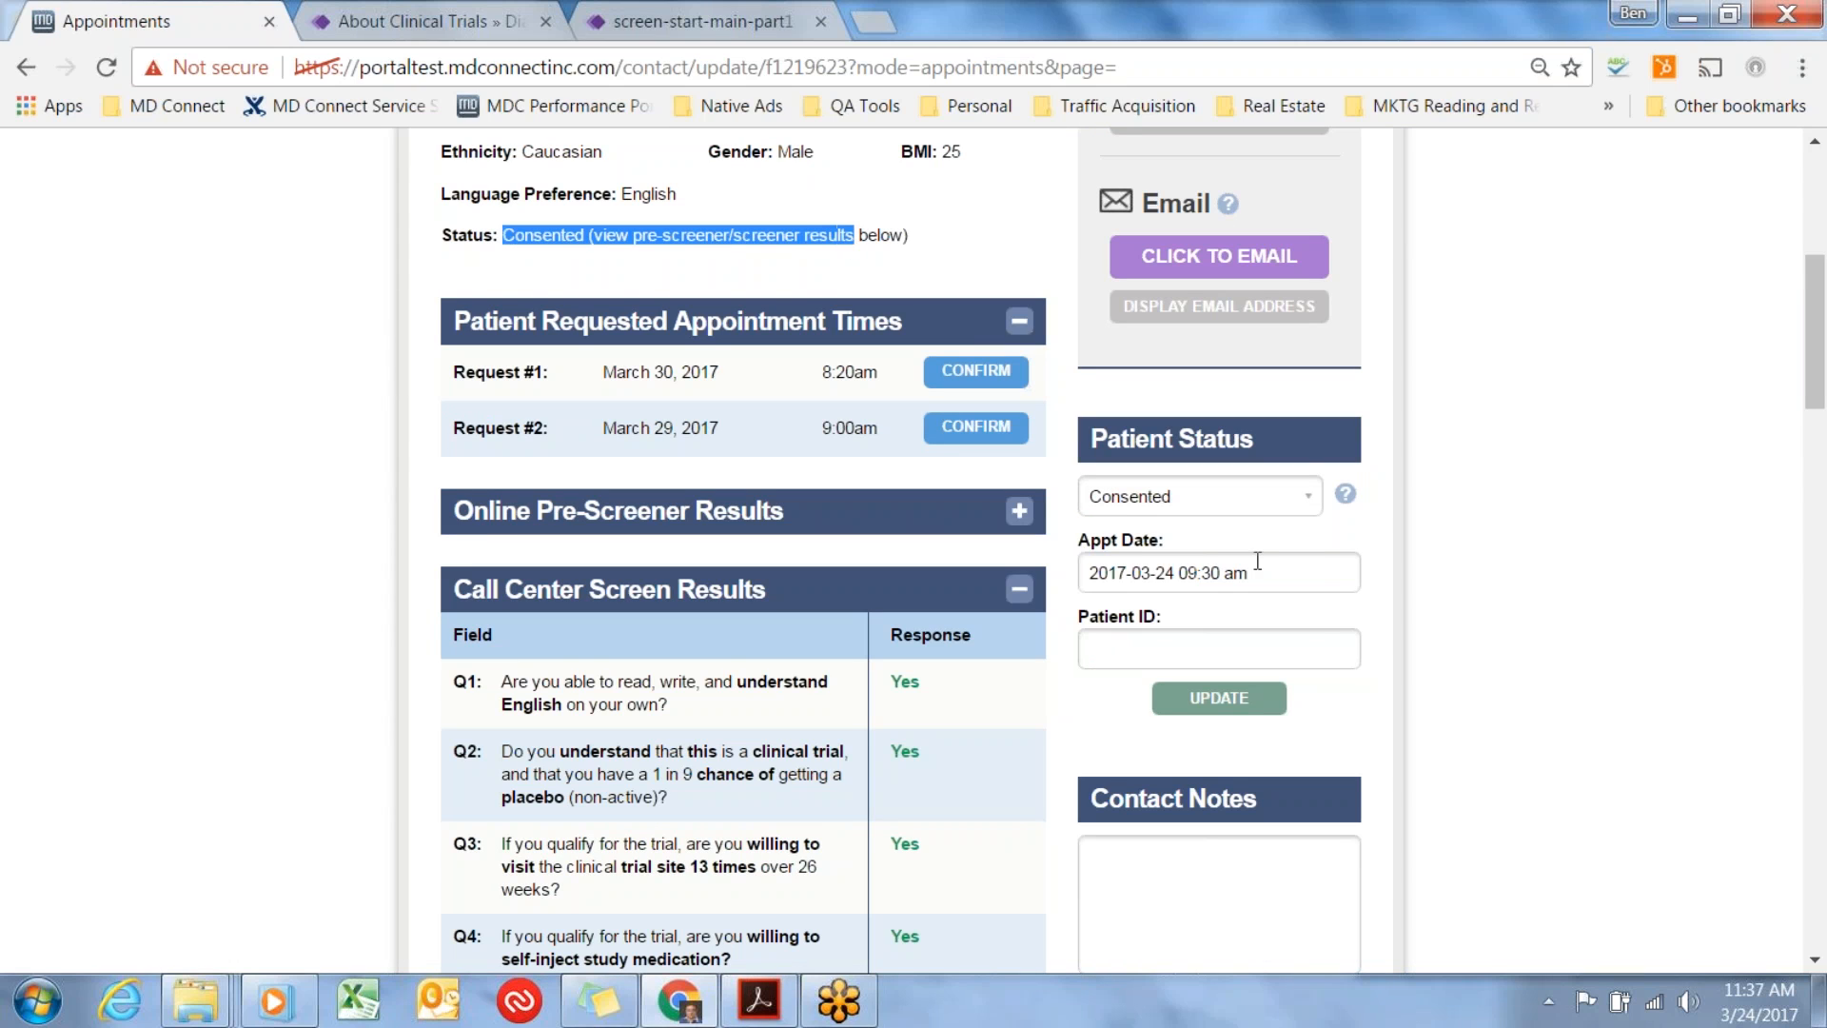
Choose Site Screen Fail as the patient status with BMI as the reason.
click(1306, 491)
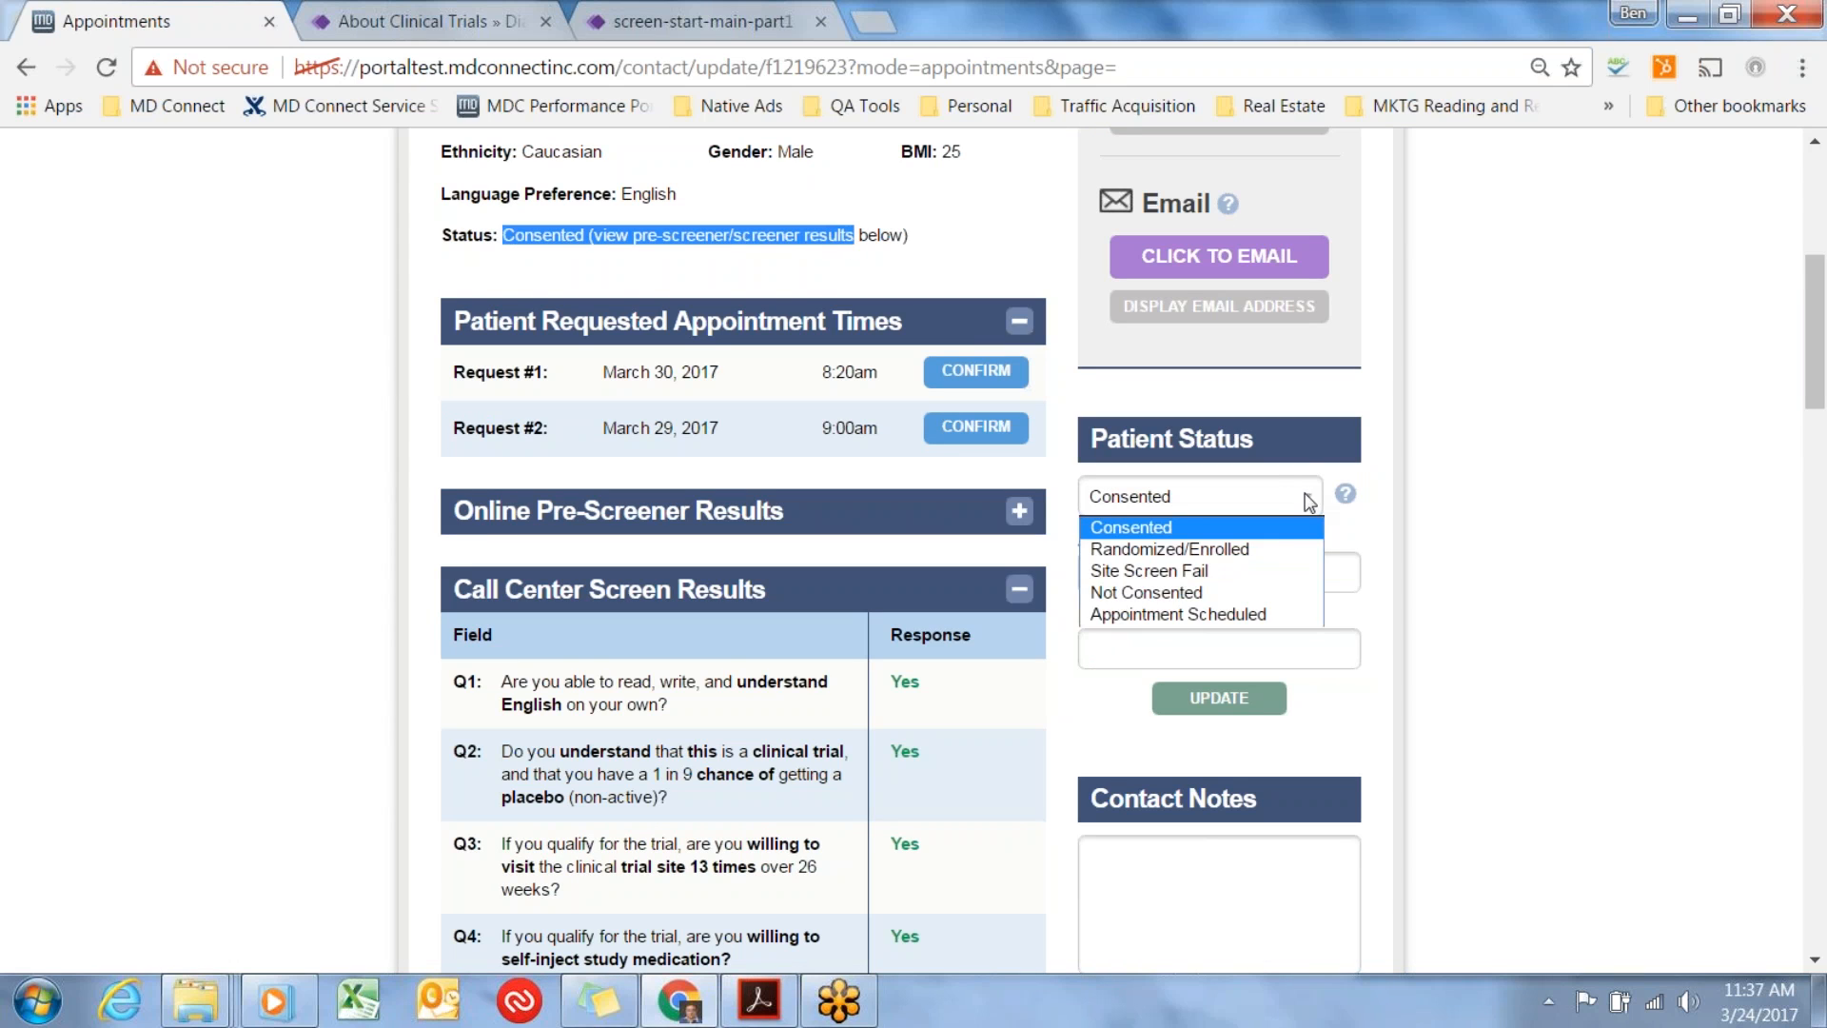
click(1269, 571)
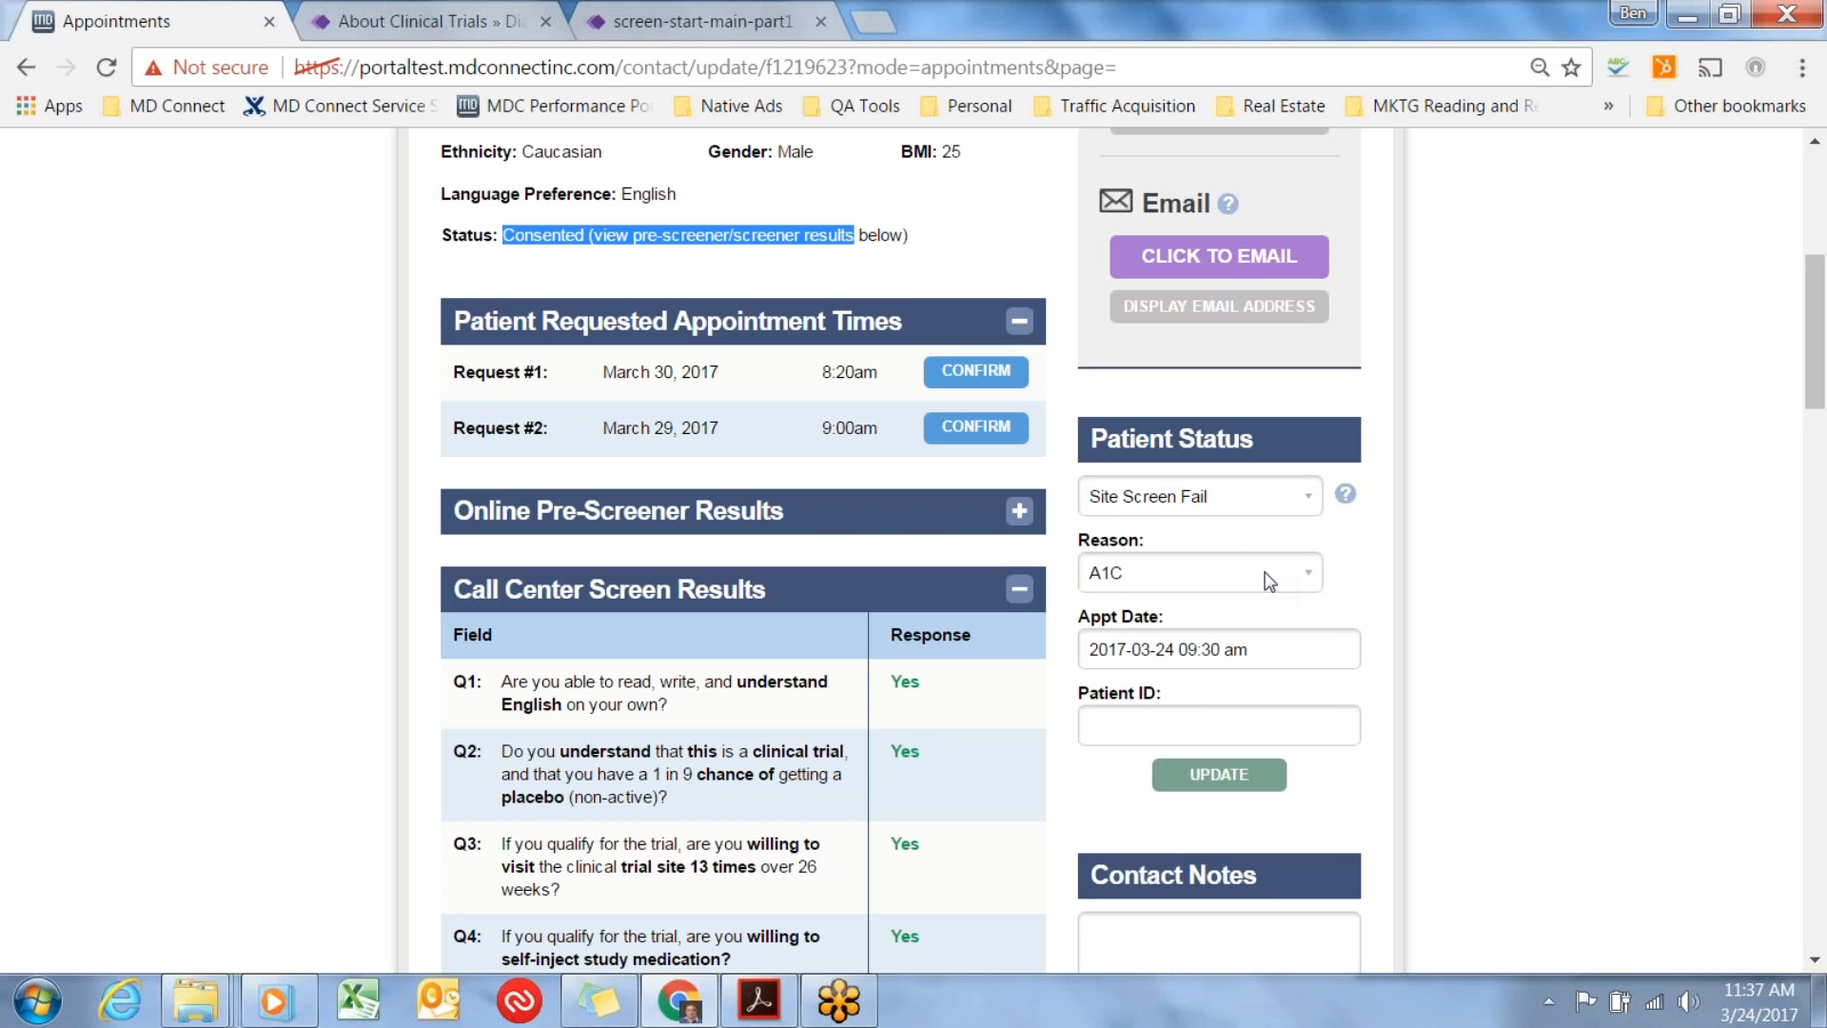
click(1307, 573)
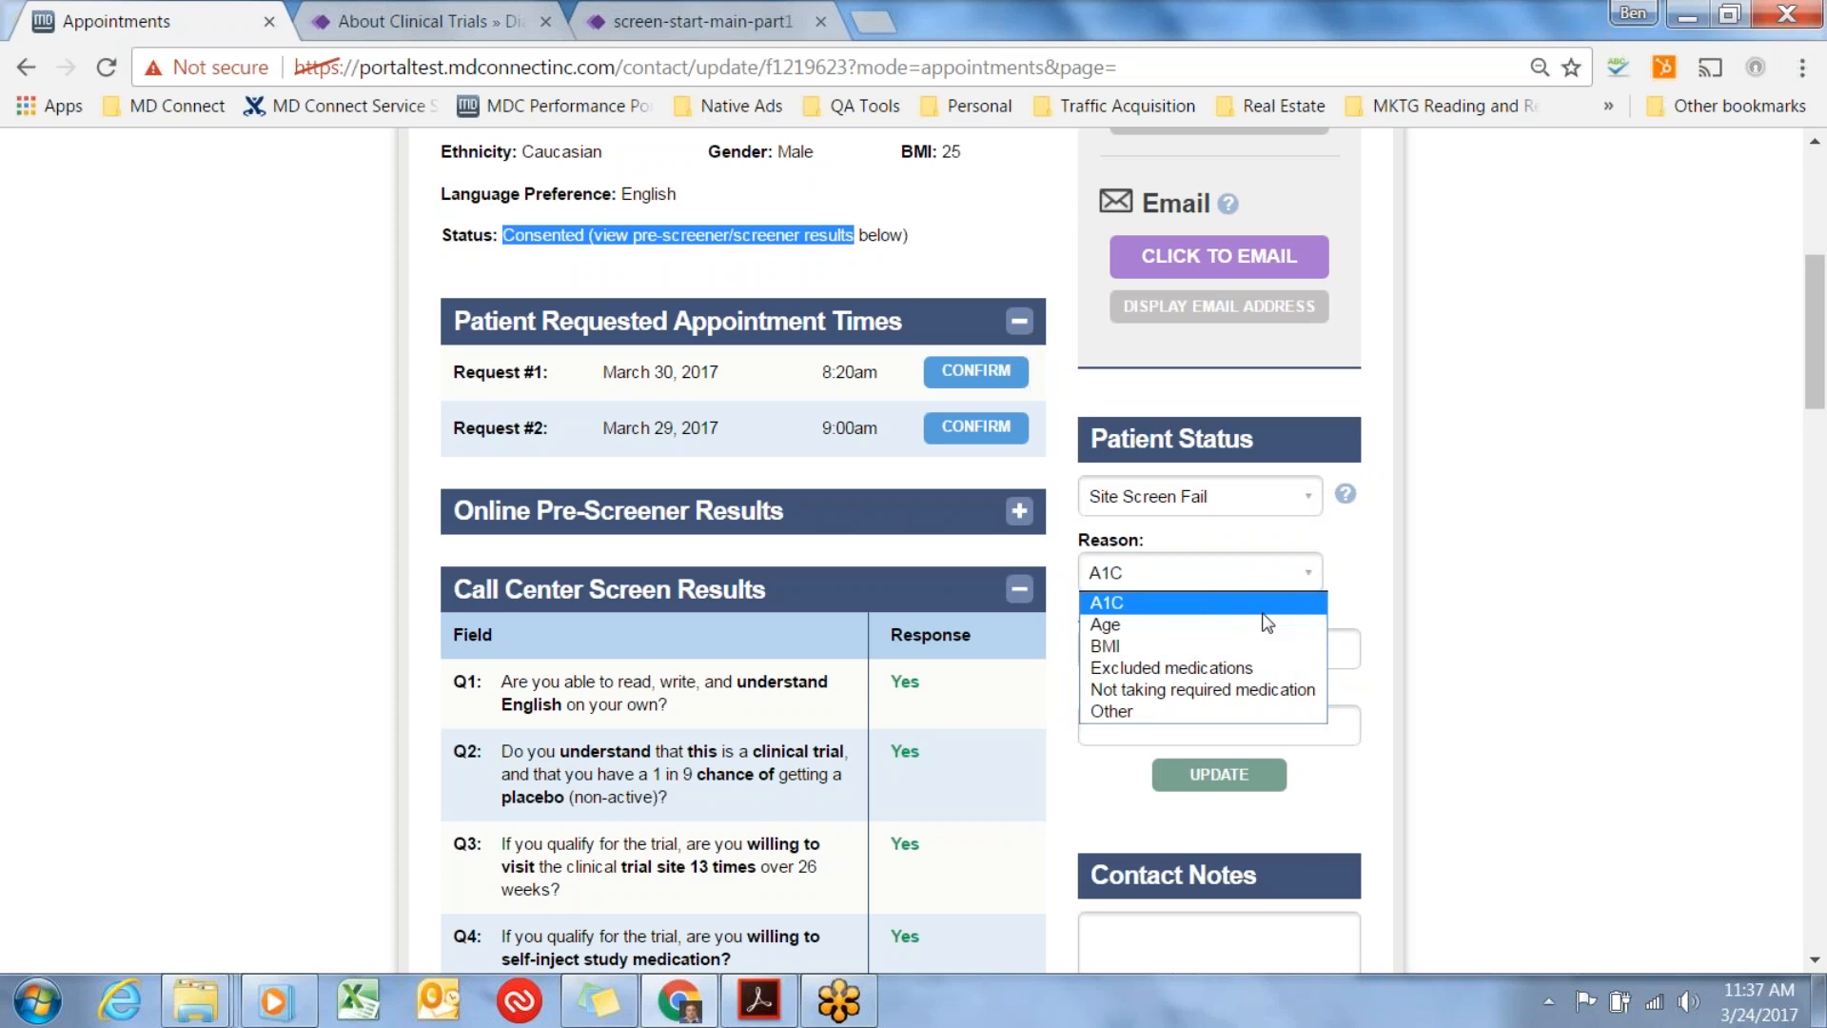
click(1278, 648)
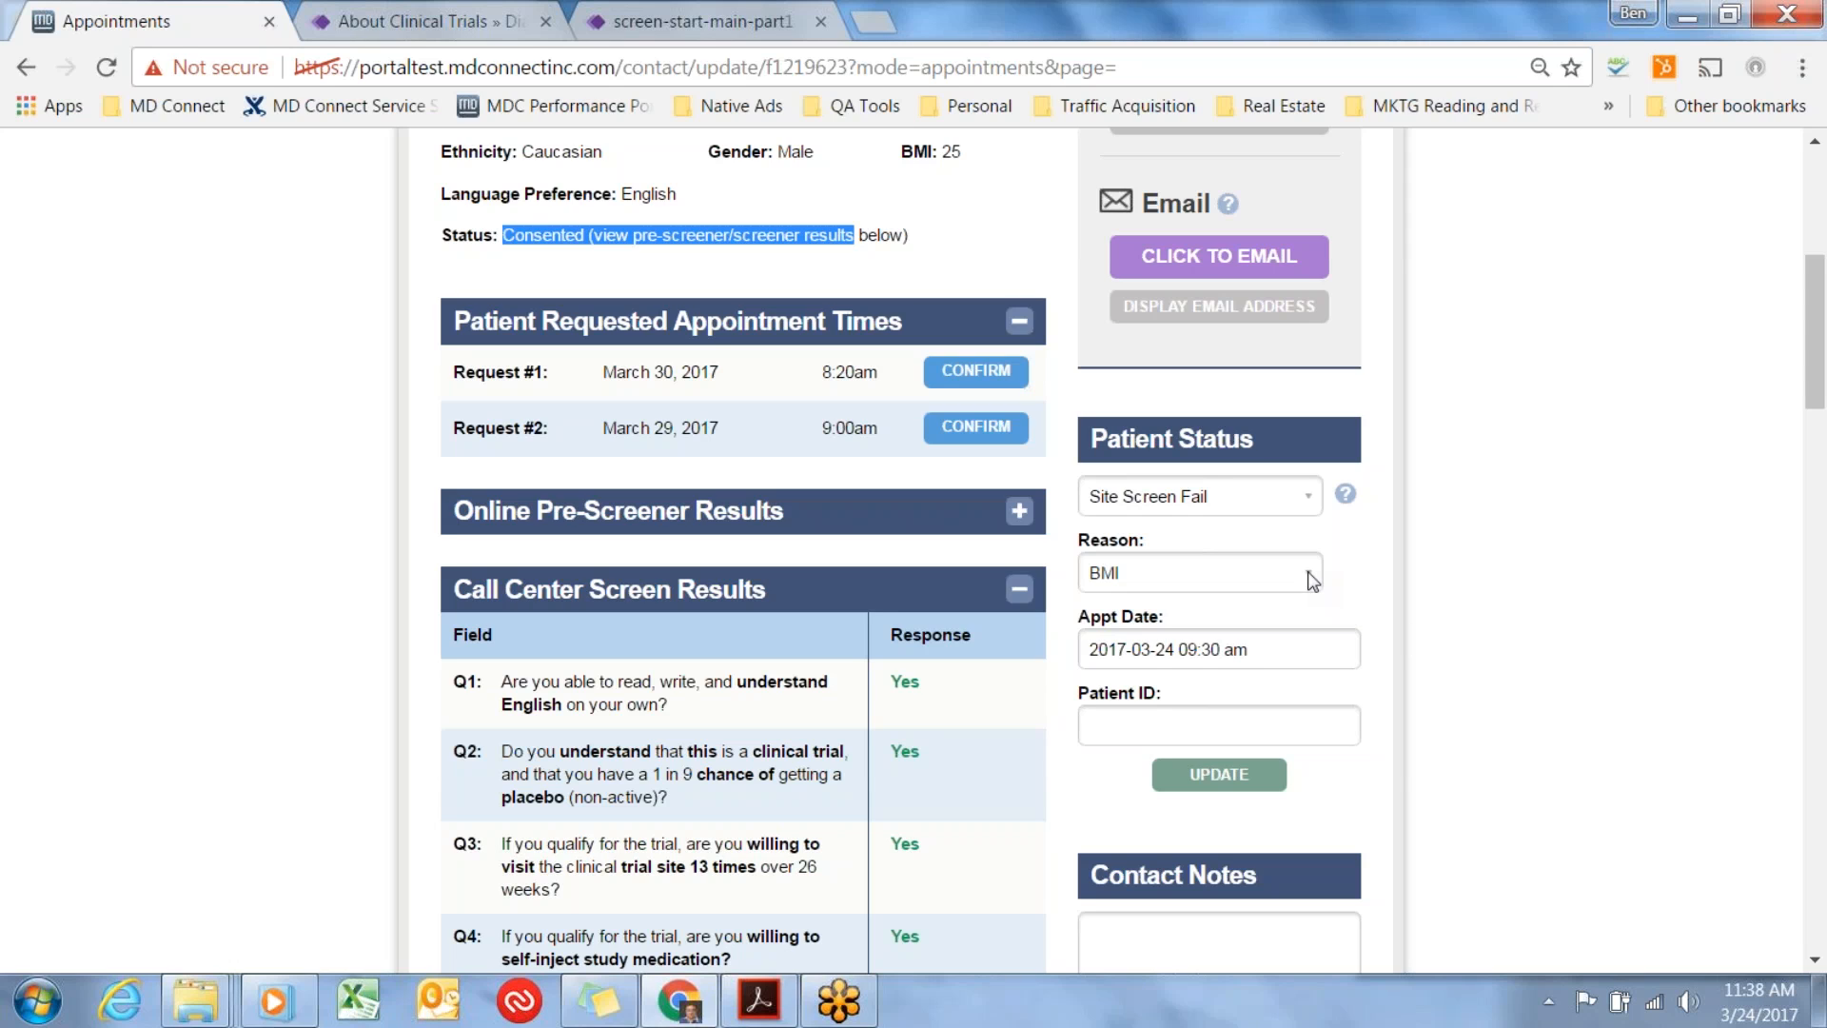
click(1385, 596)
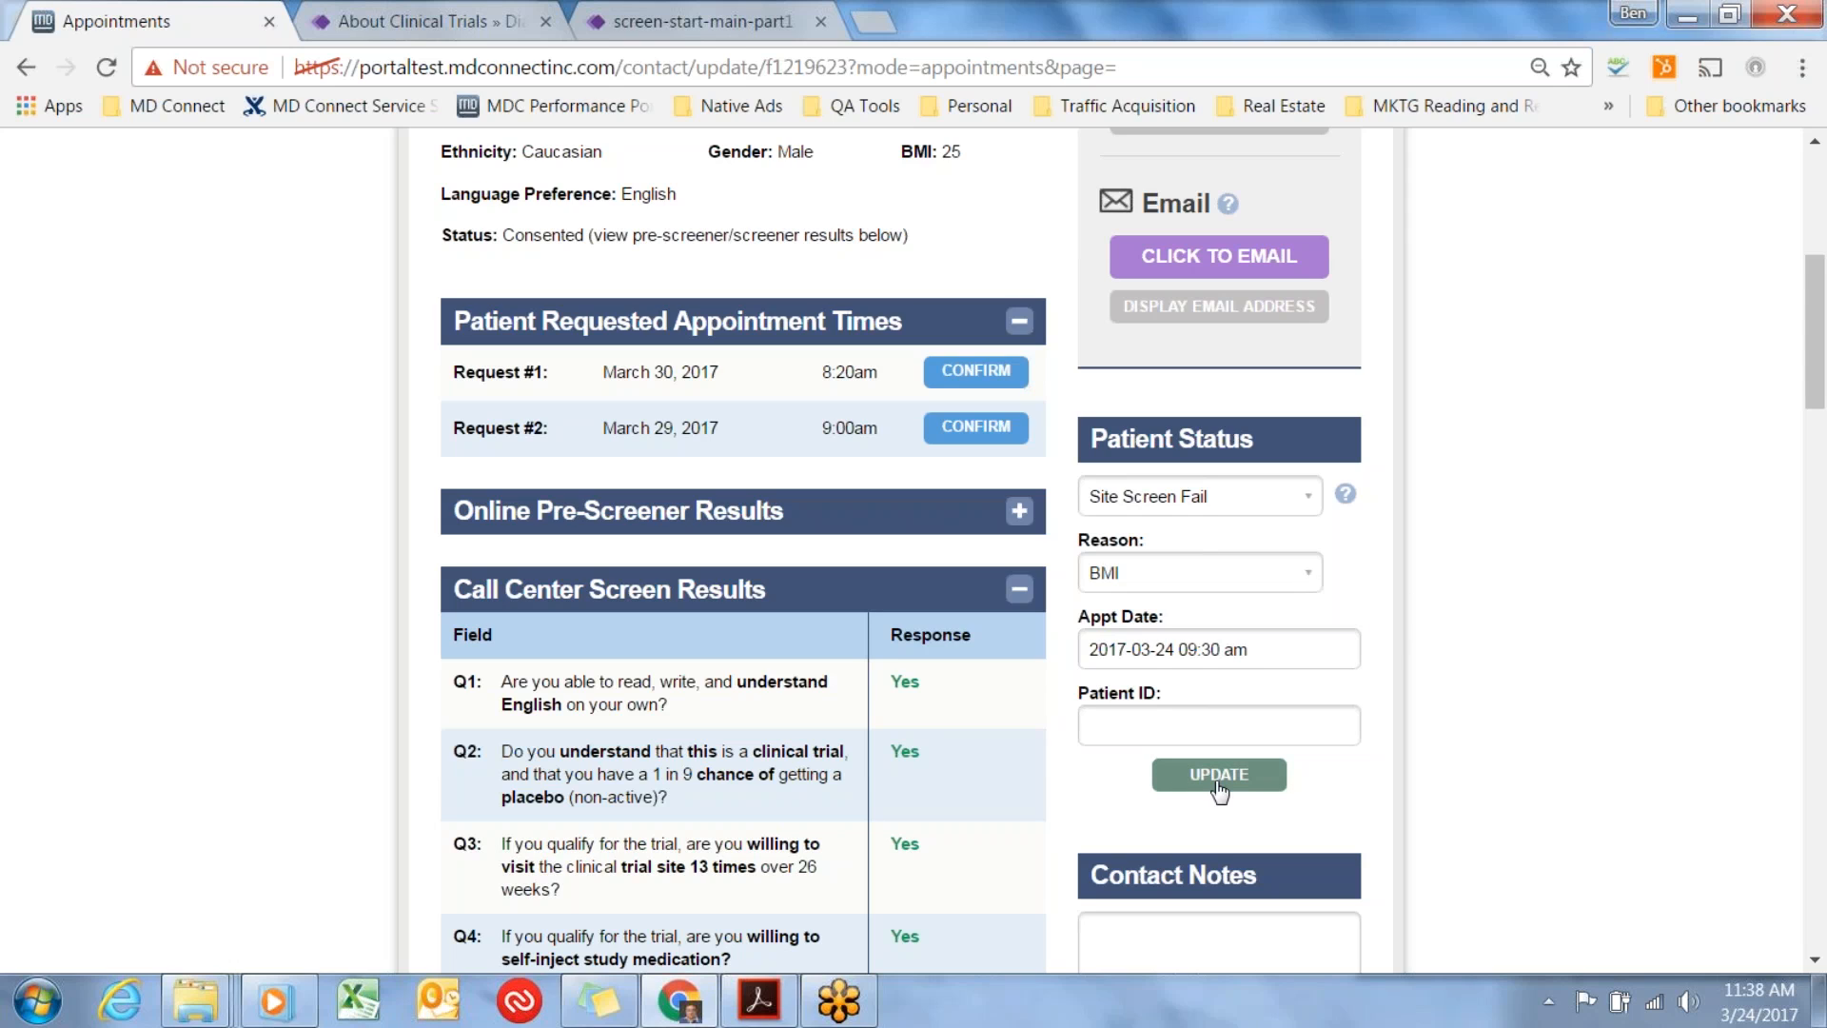
Change the screen fail reason to Other and enter "travel" in the Contact Notes.
click(1305, 573)
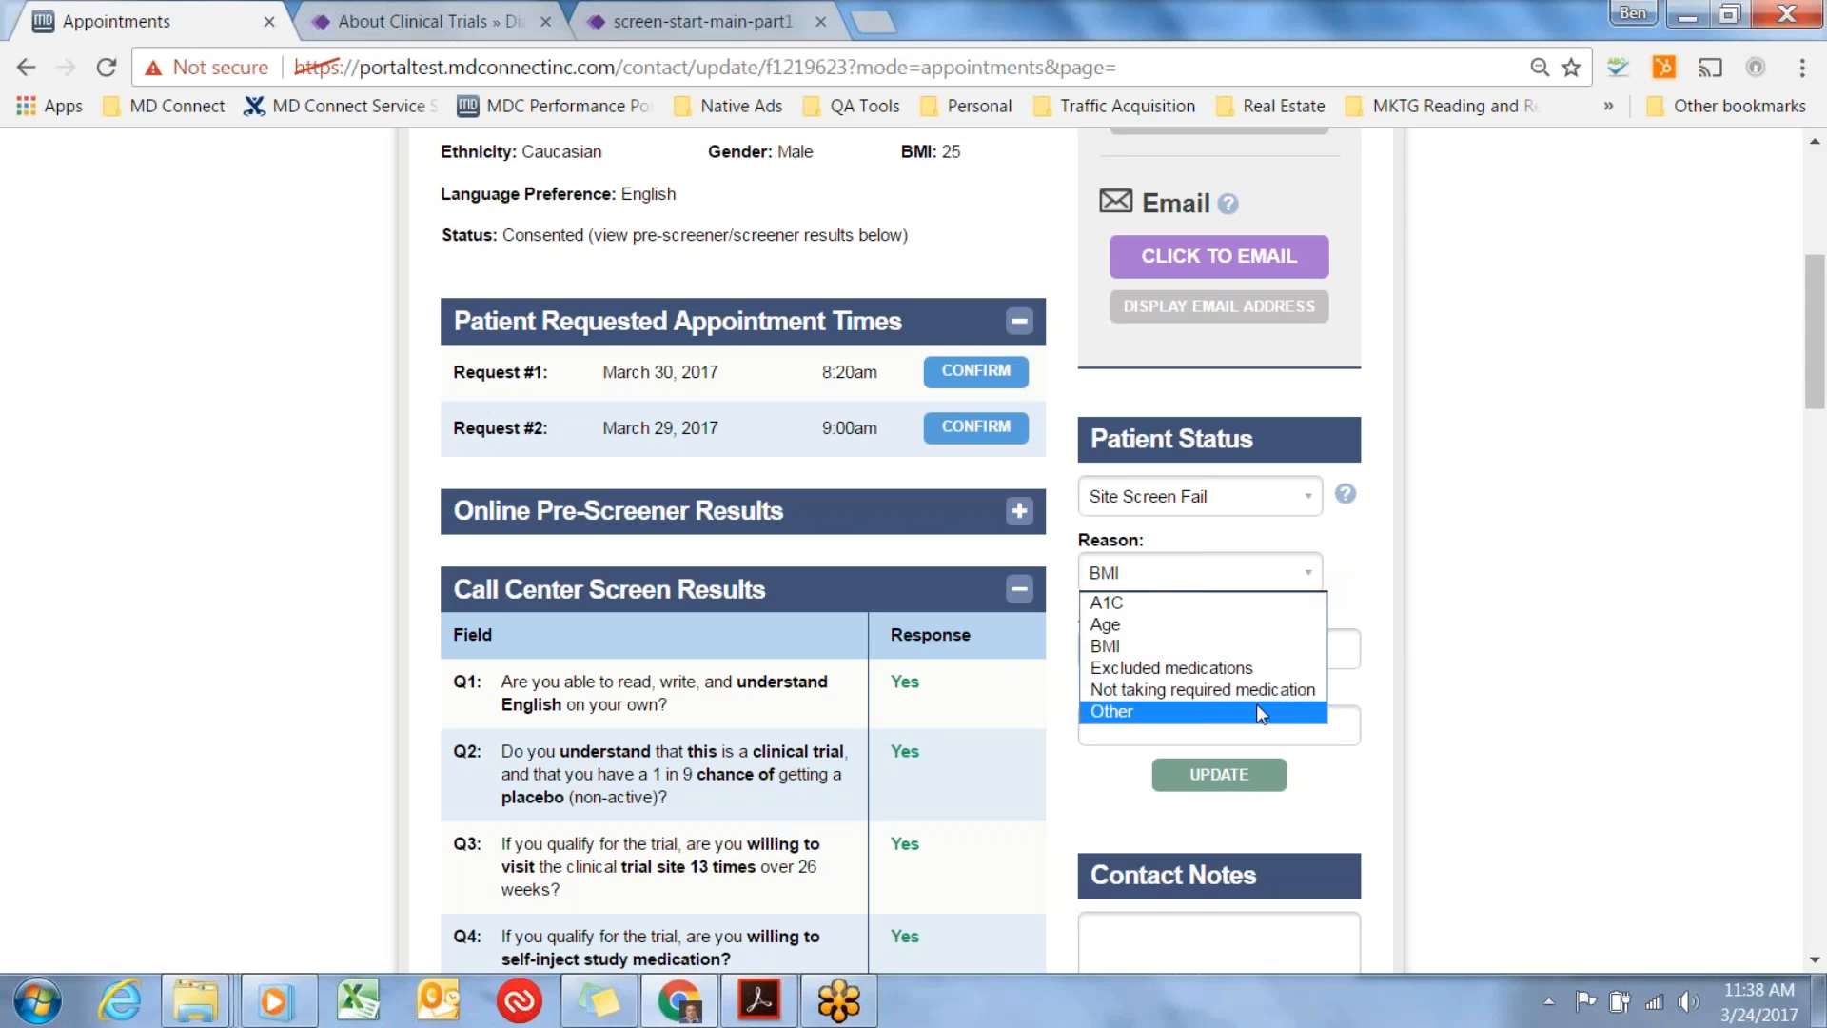
click(1255, 712)
scroll(1391, 633, down, 2)
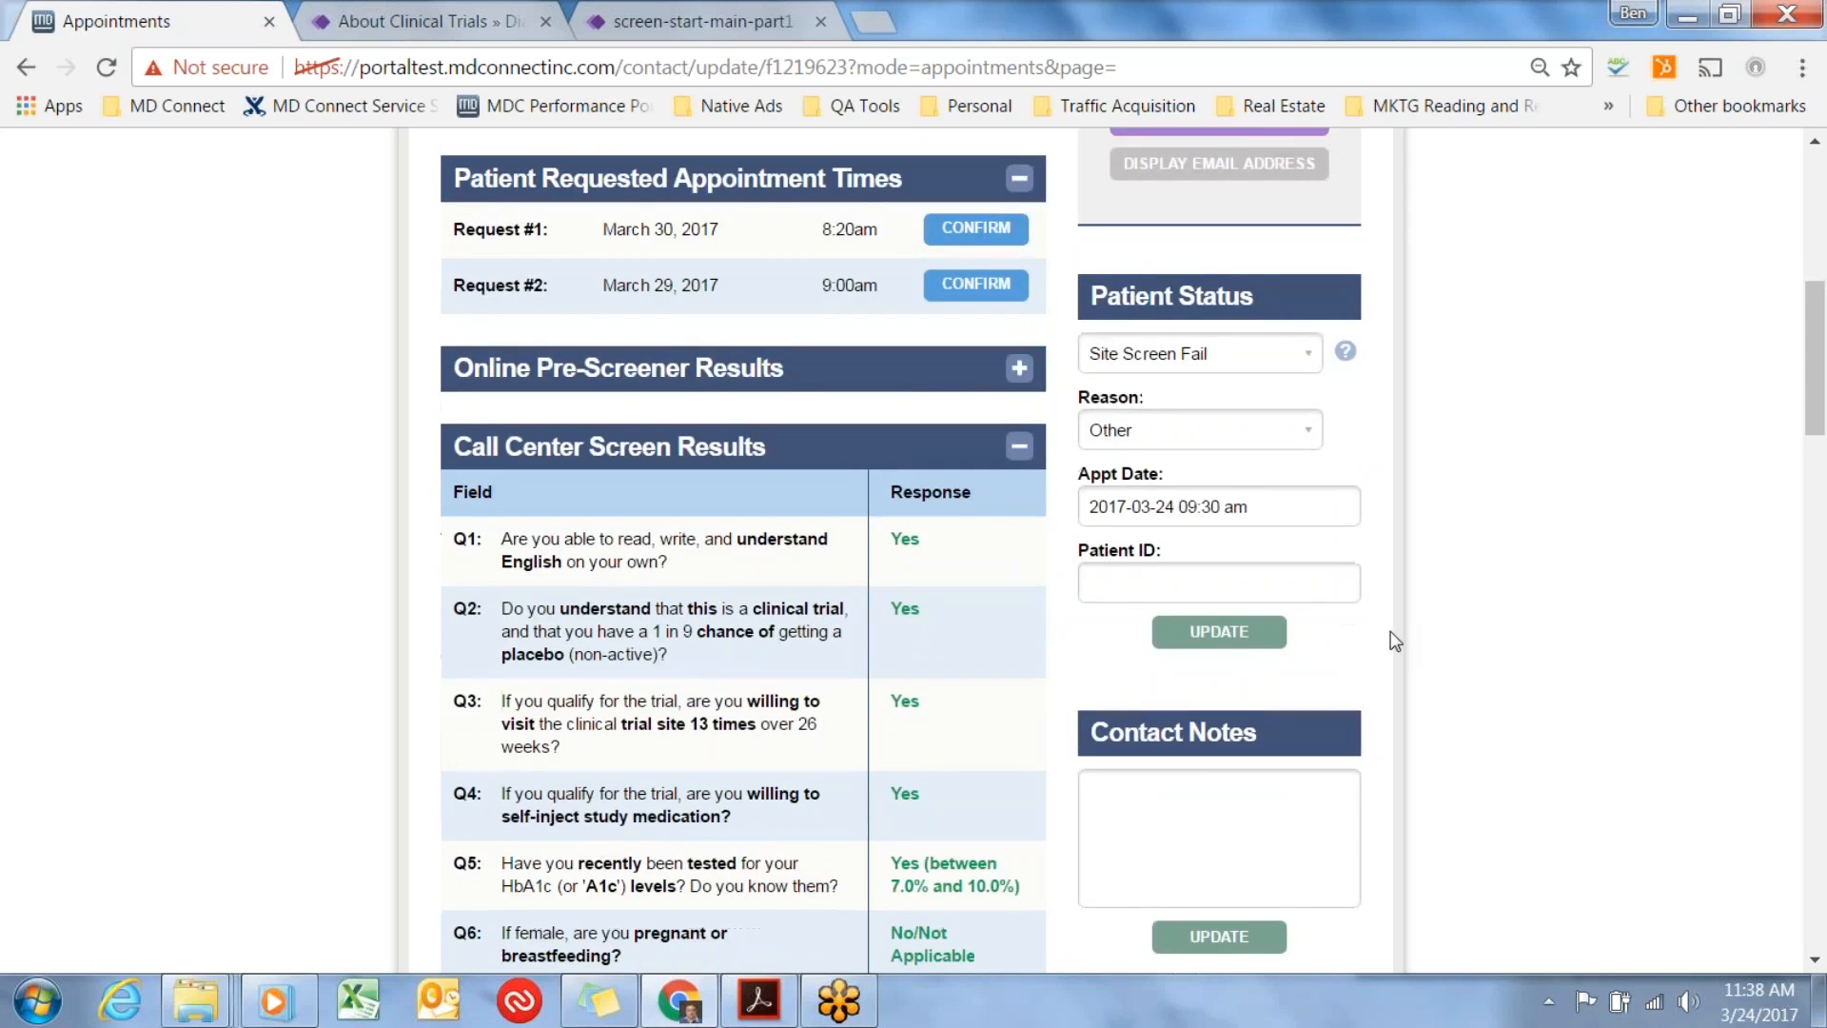
click(1278, 789)
text(travel)
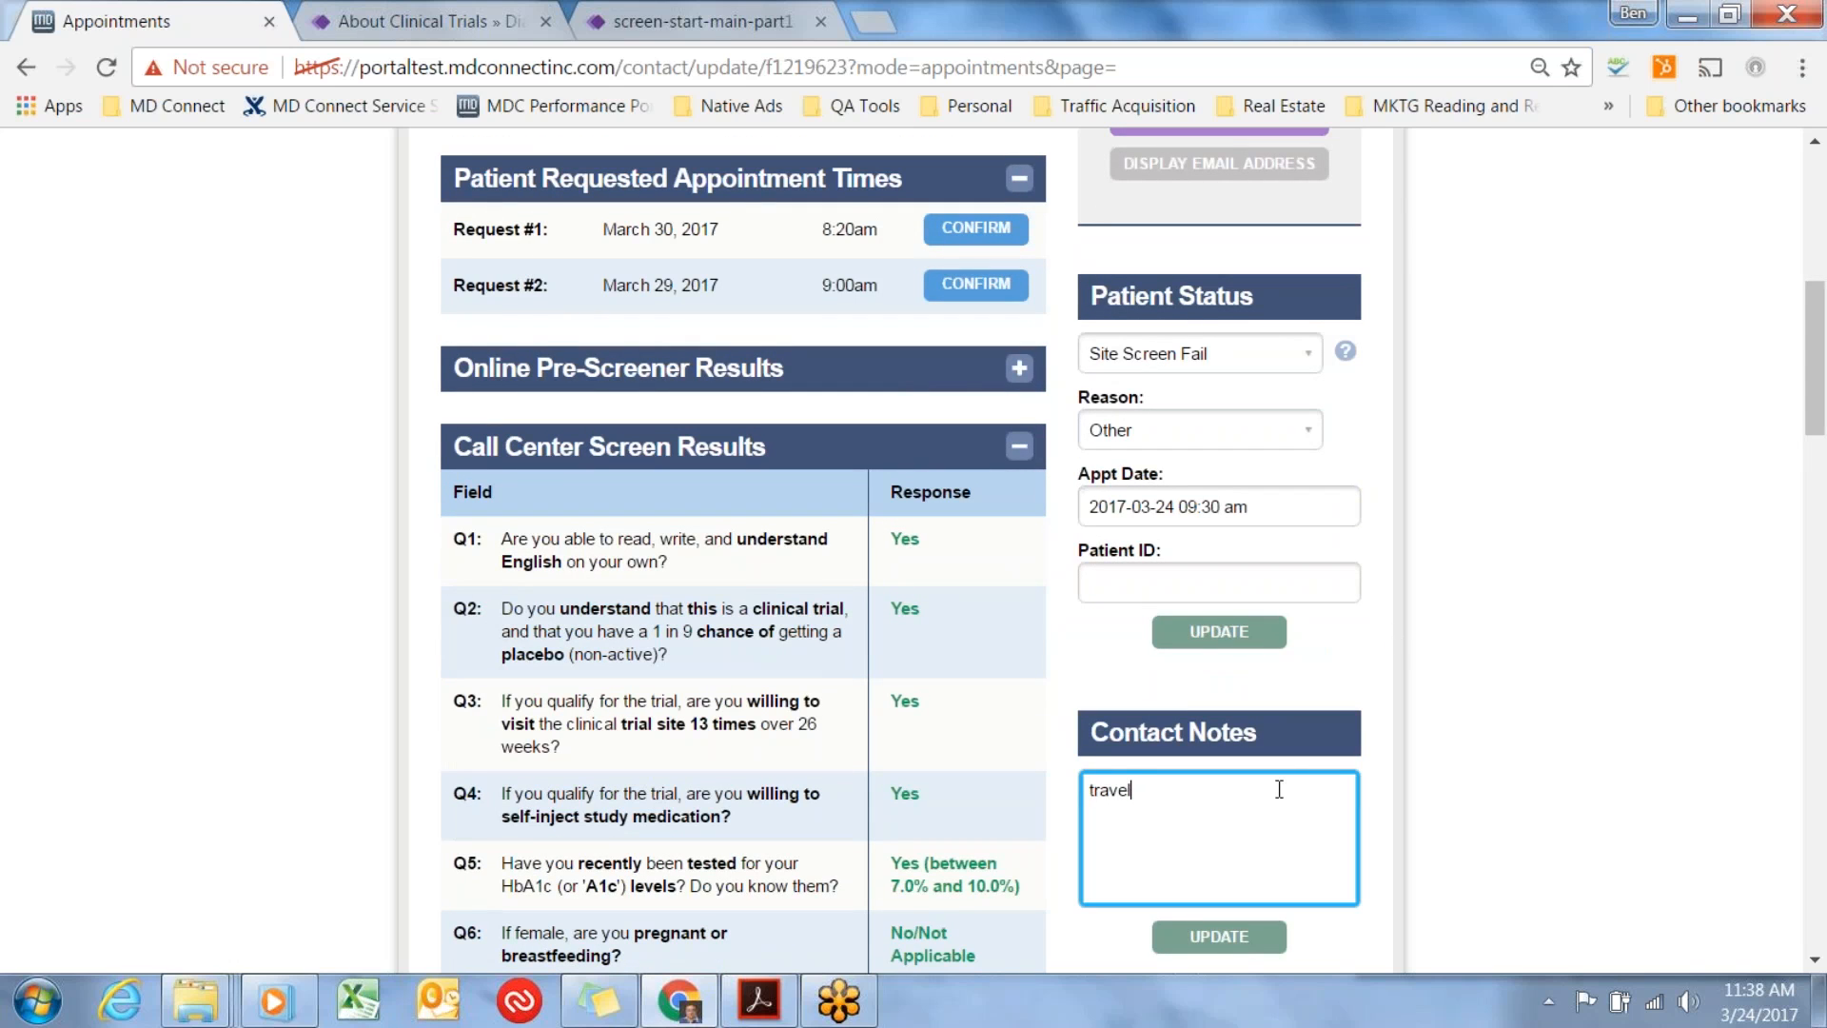
click(1390, 777)
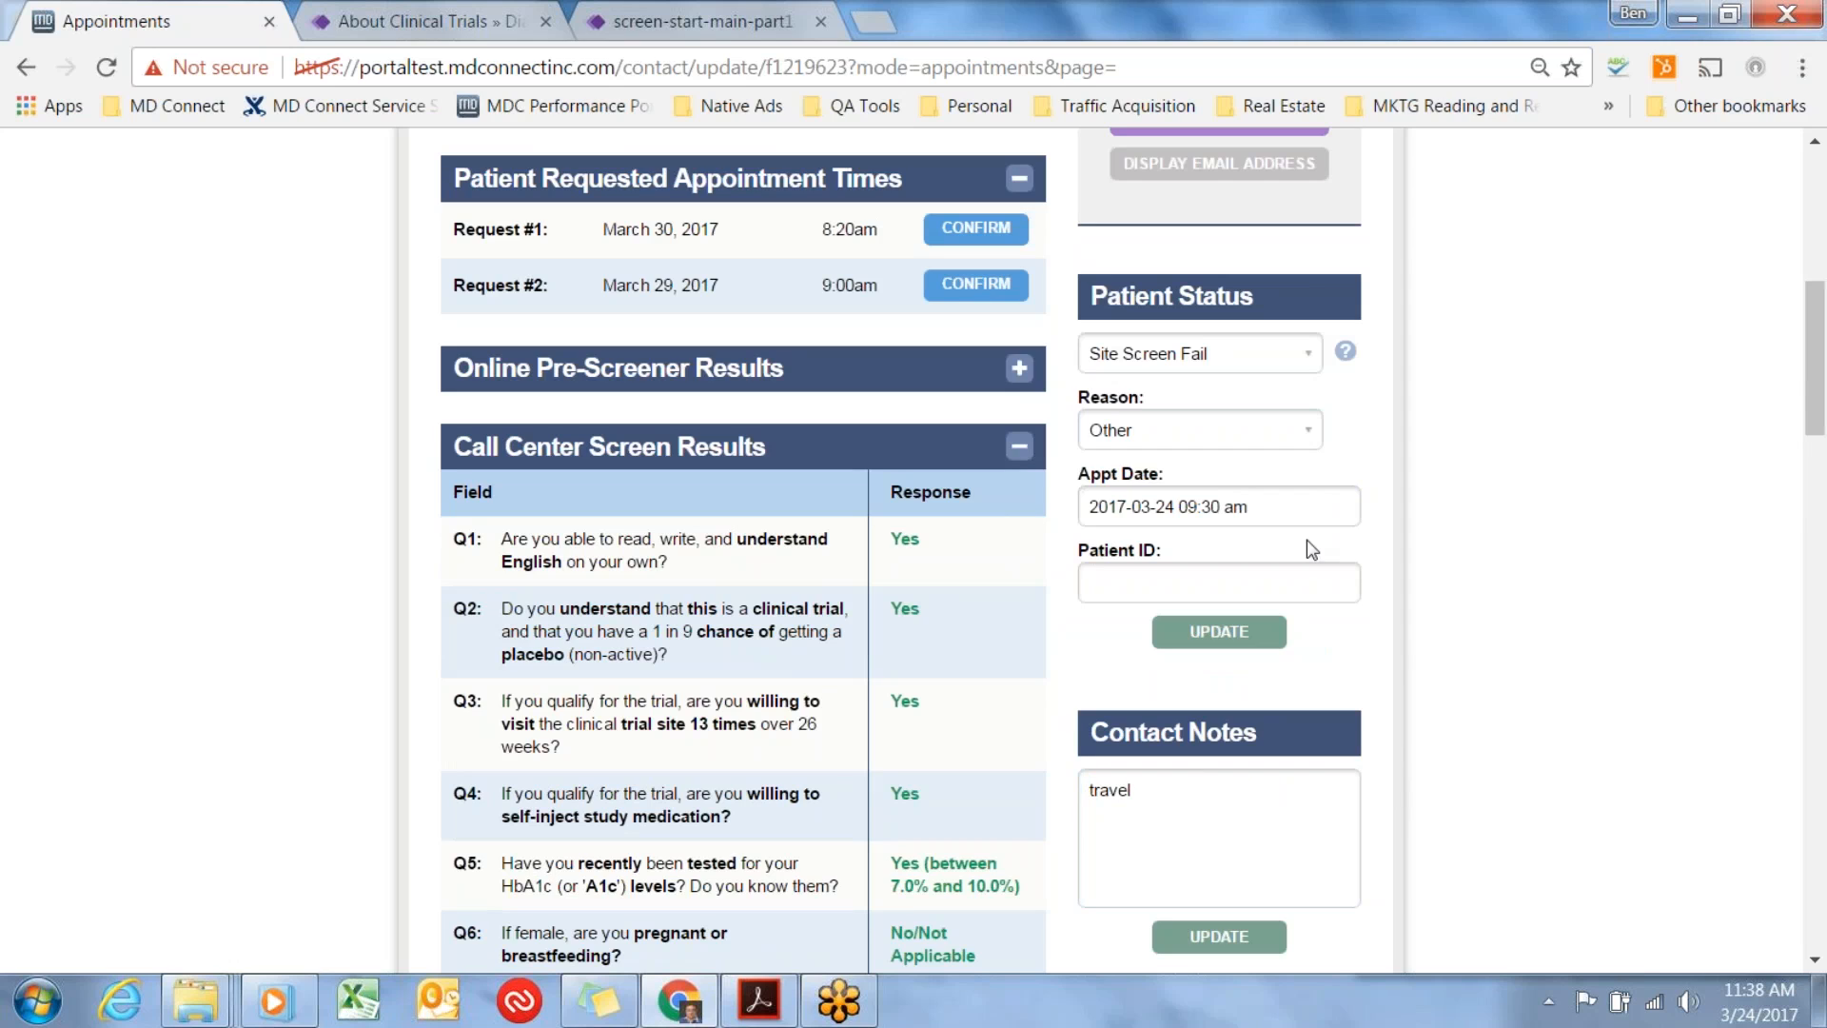
Keep the Site Screen Fail status, set its reason back to BMI, and try to enter a patient ID.
click(1297, 363)
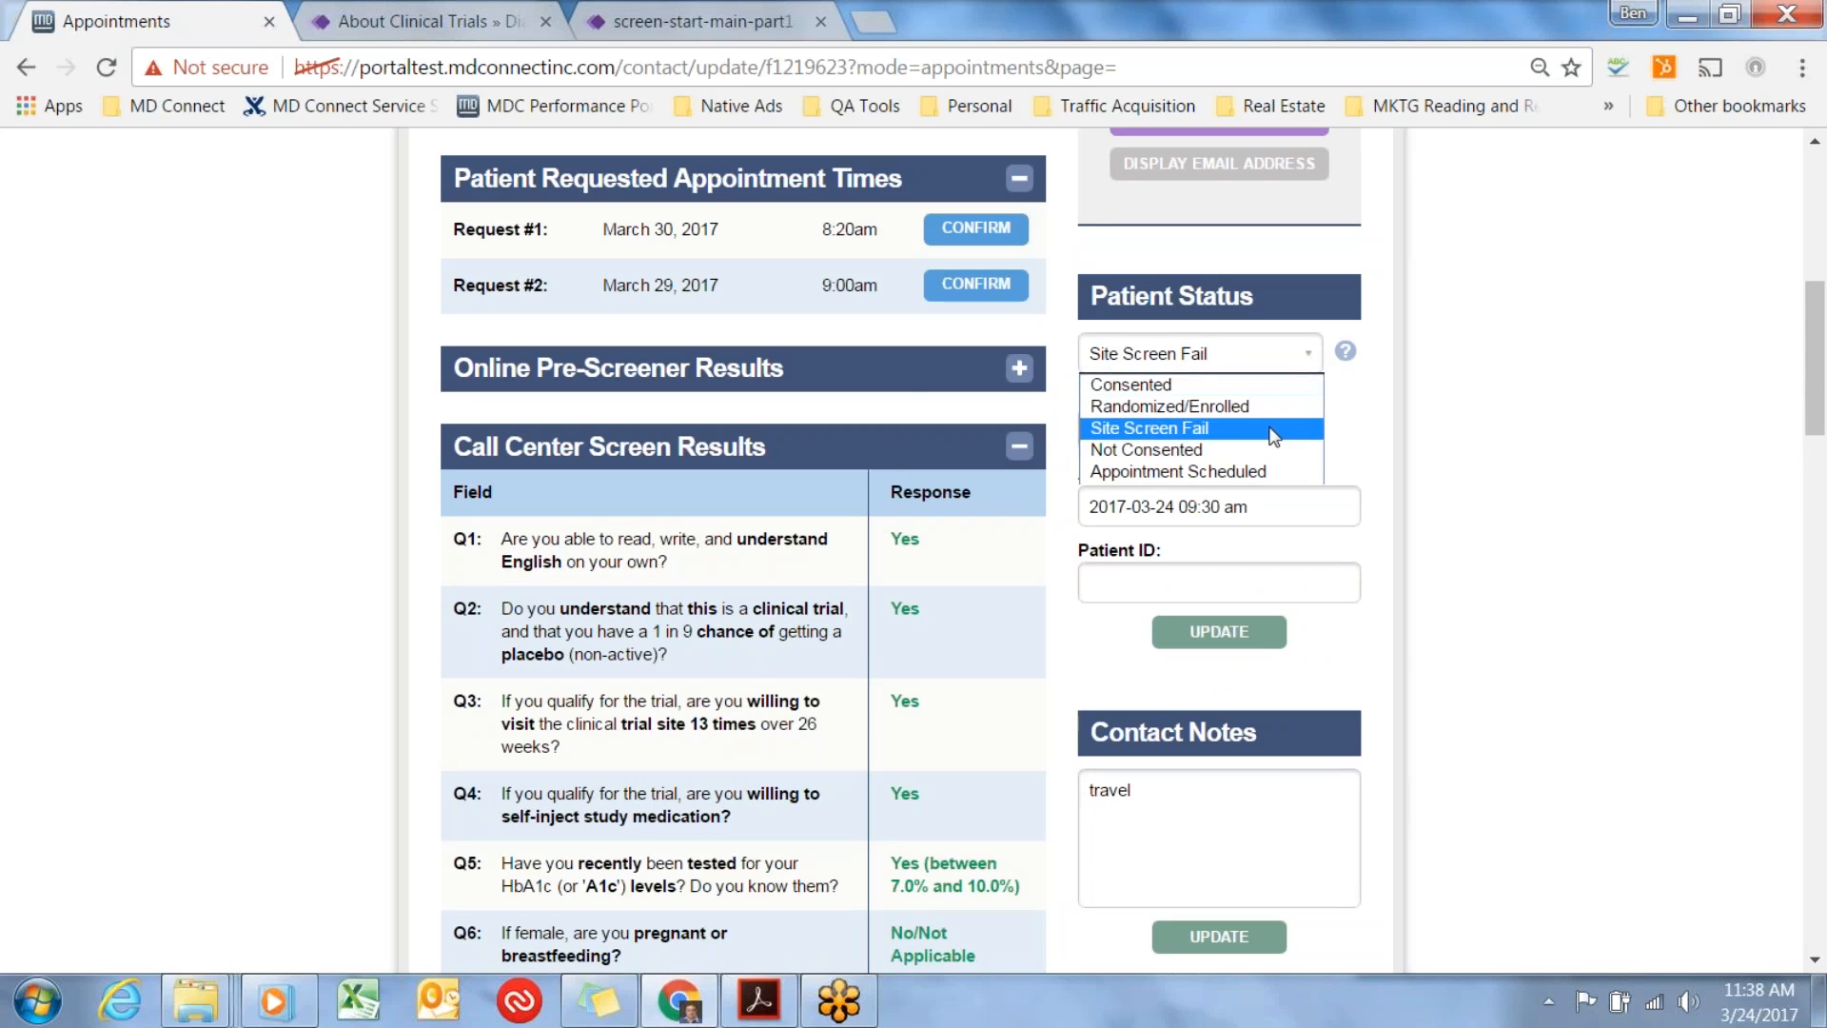
click(1278, 429)
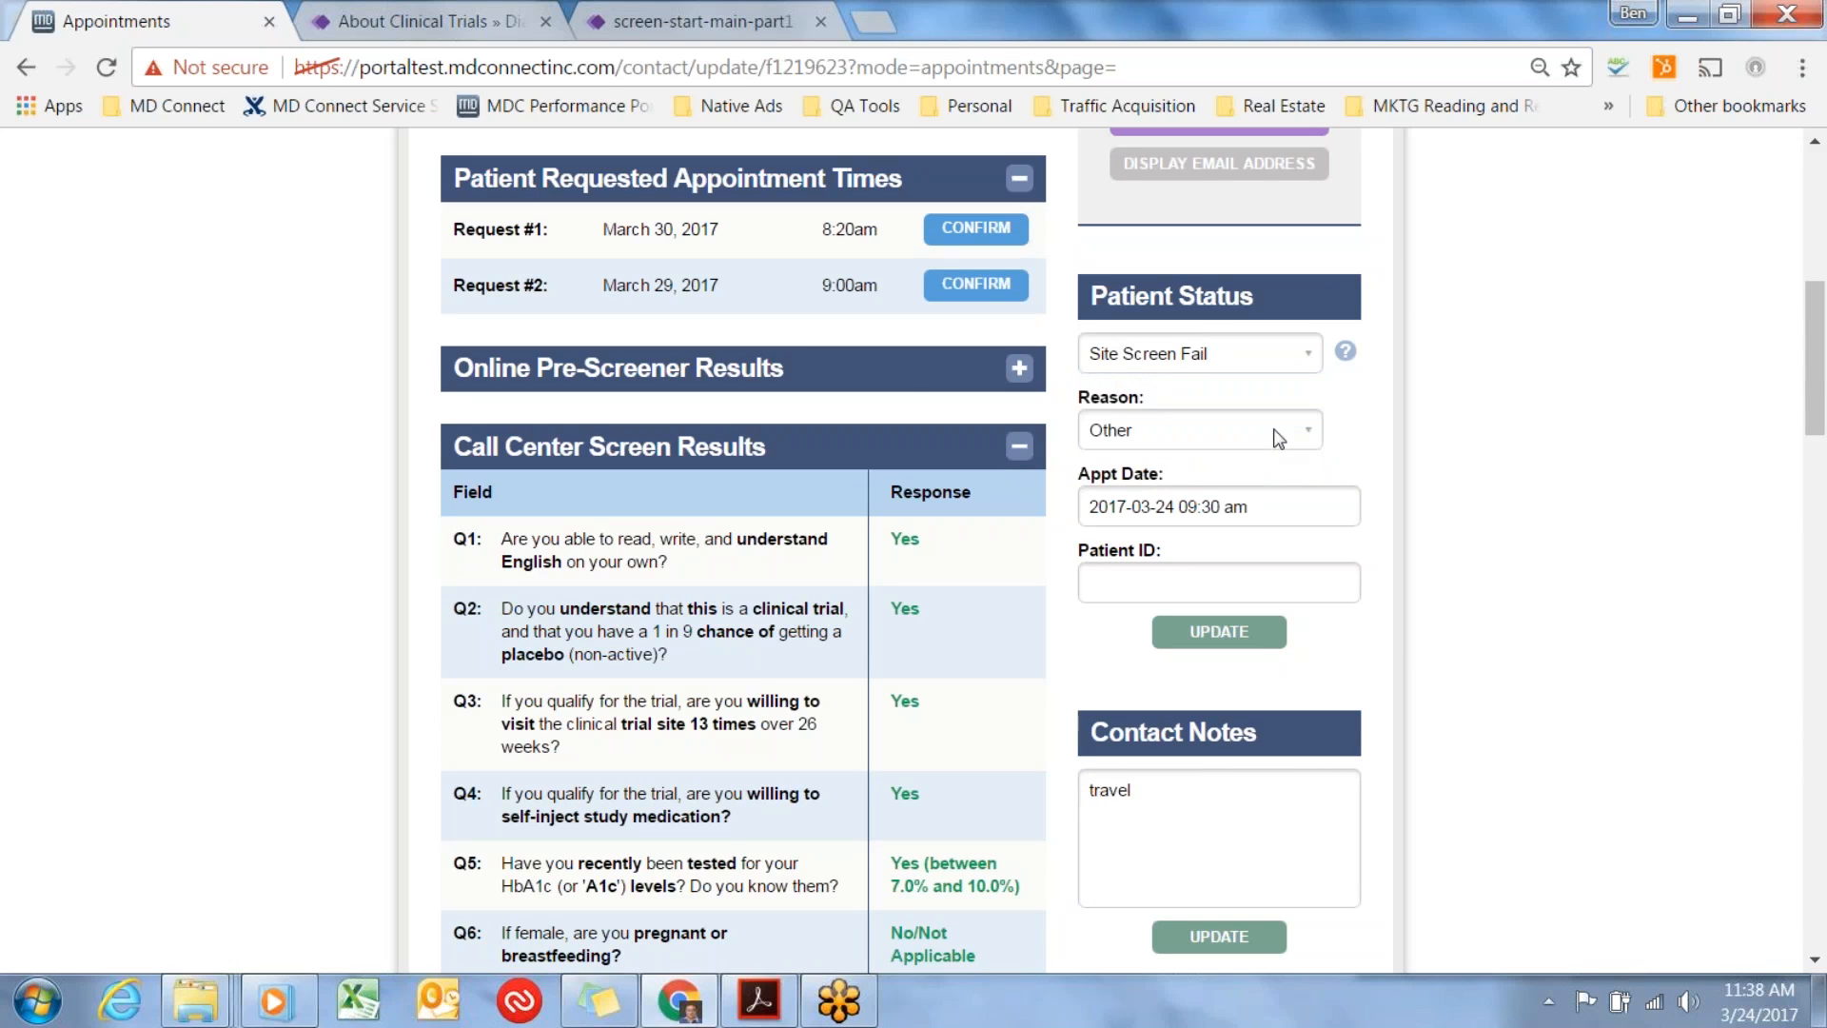
click(1299, 436)
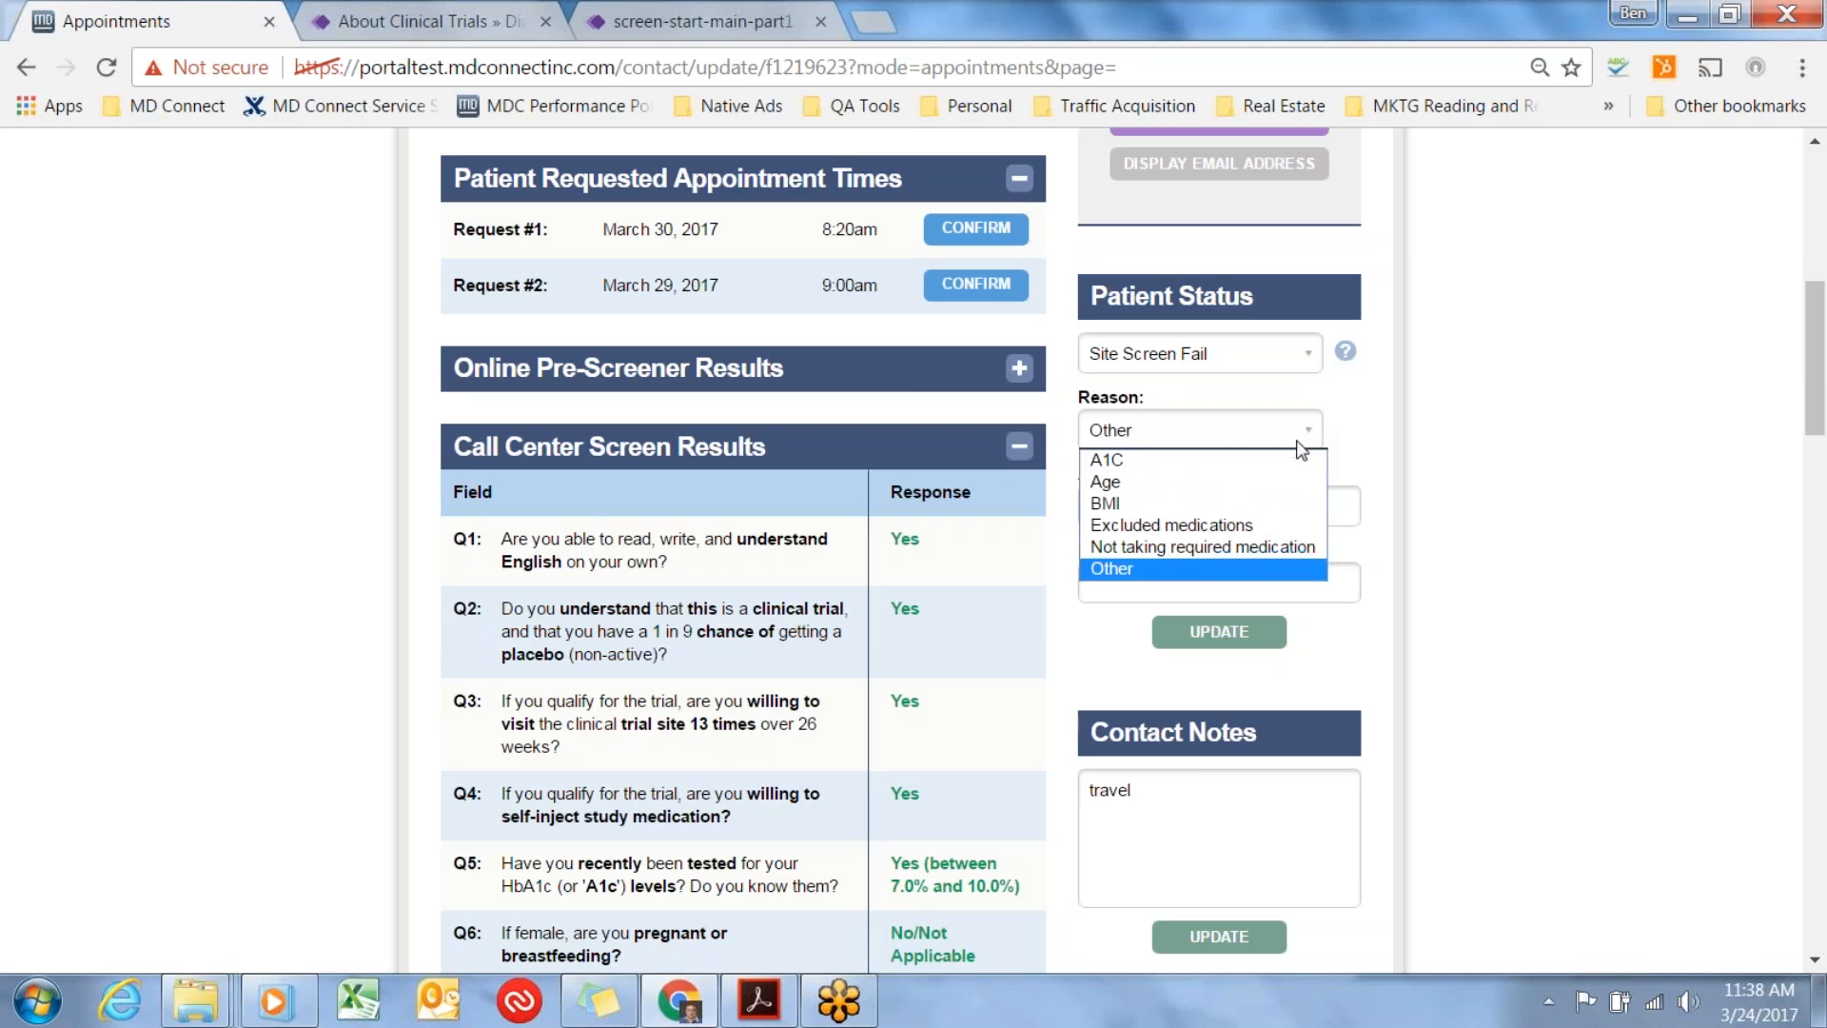
click(1255, 503)
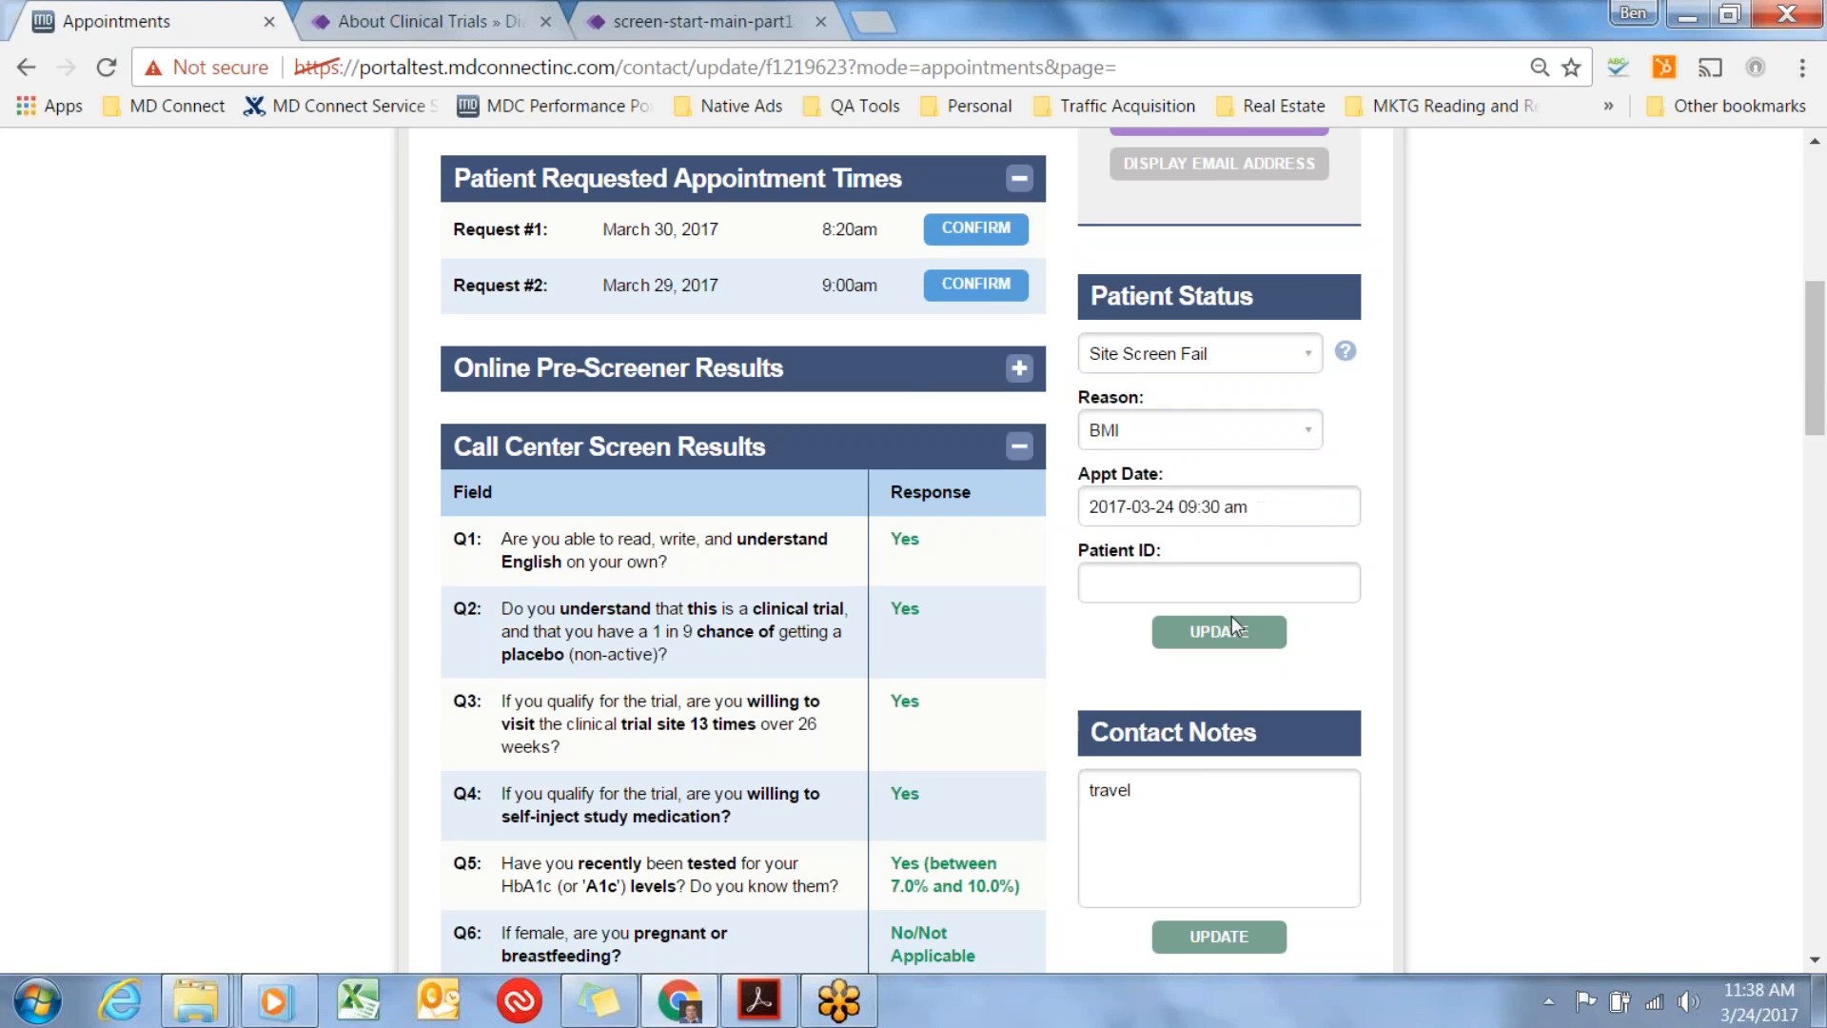
click(1170, 585)
text(99\)
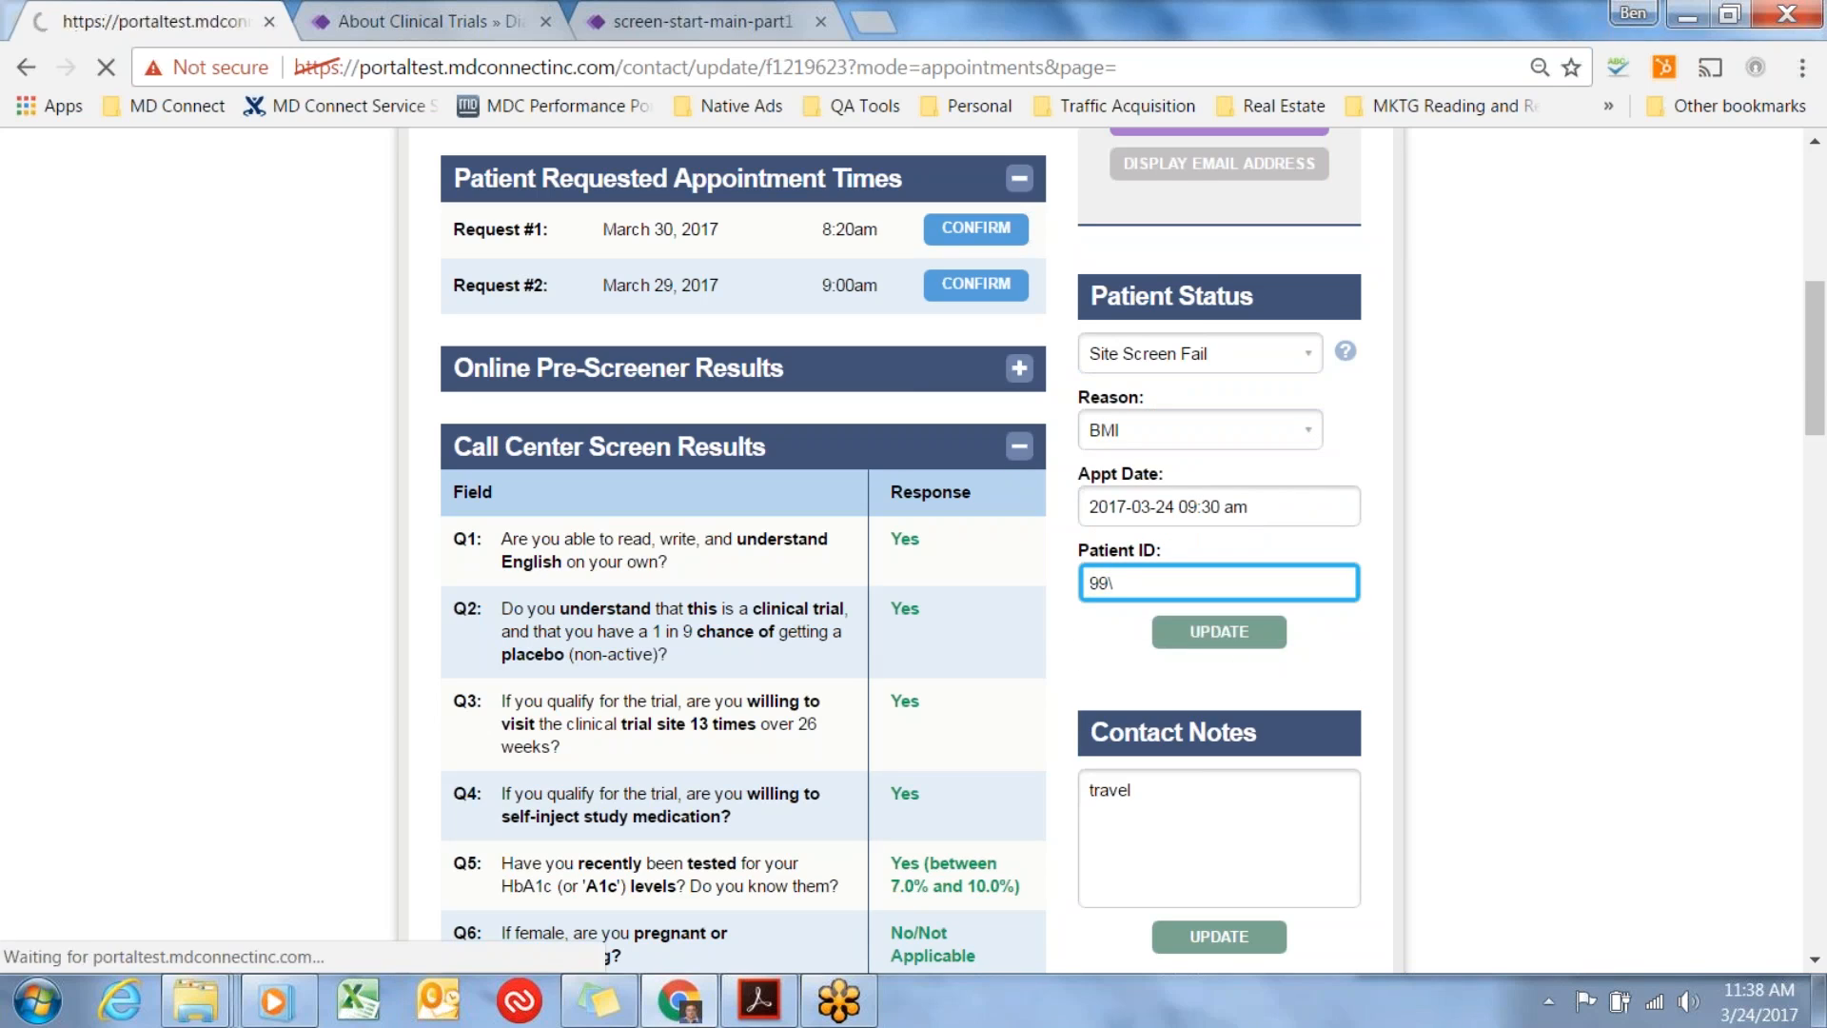
Set the patient status to Site Screen Fail with reason A1C, fill in the patient ID, and submit the status update.
scroll(1549, 634, down, 8)
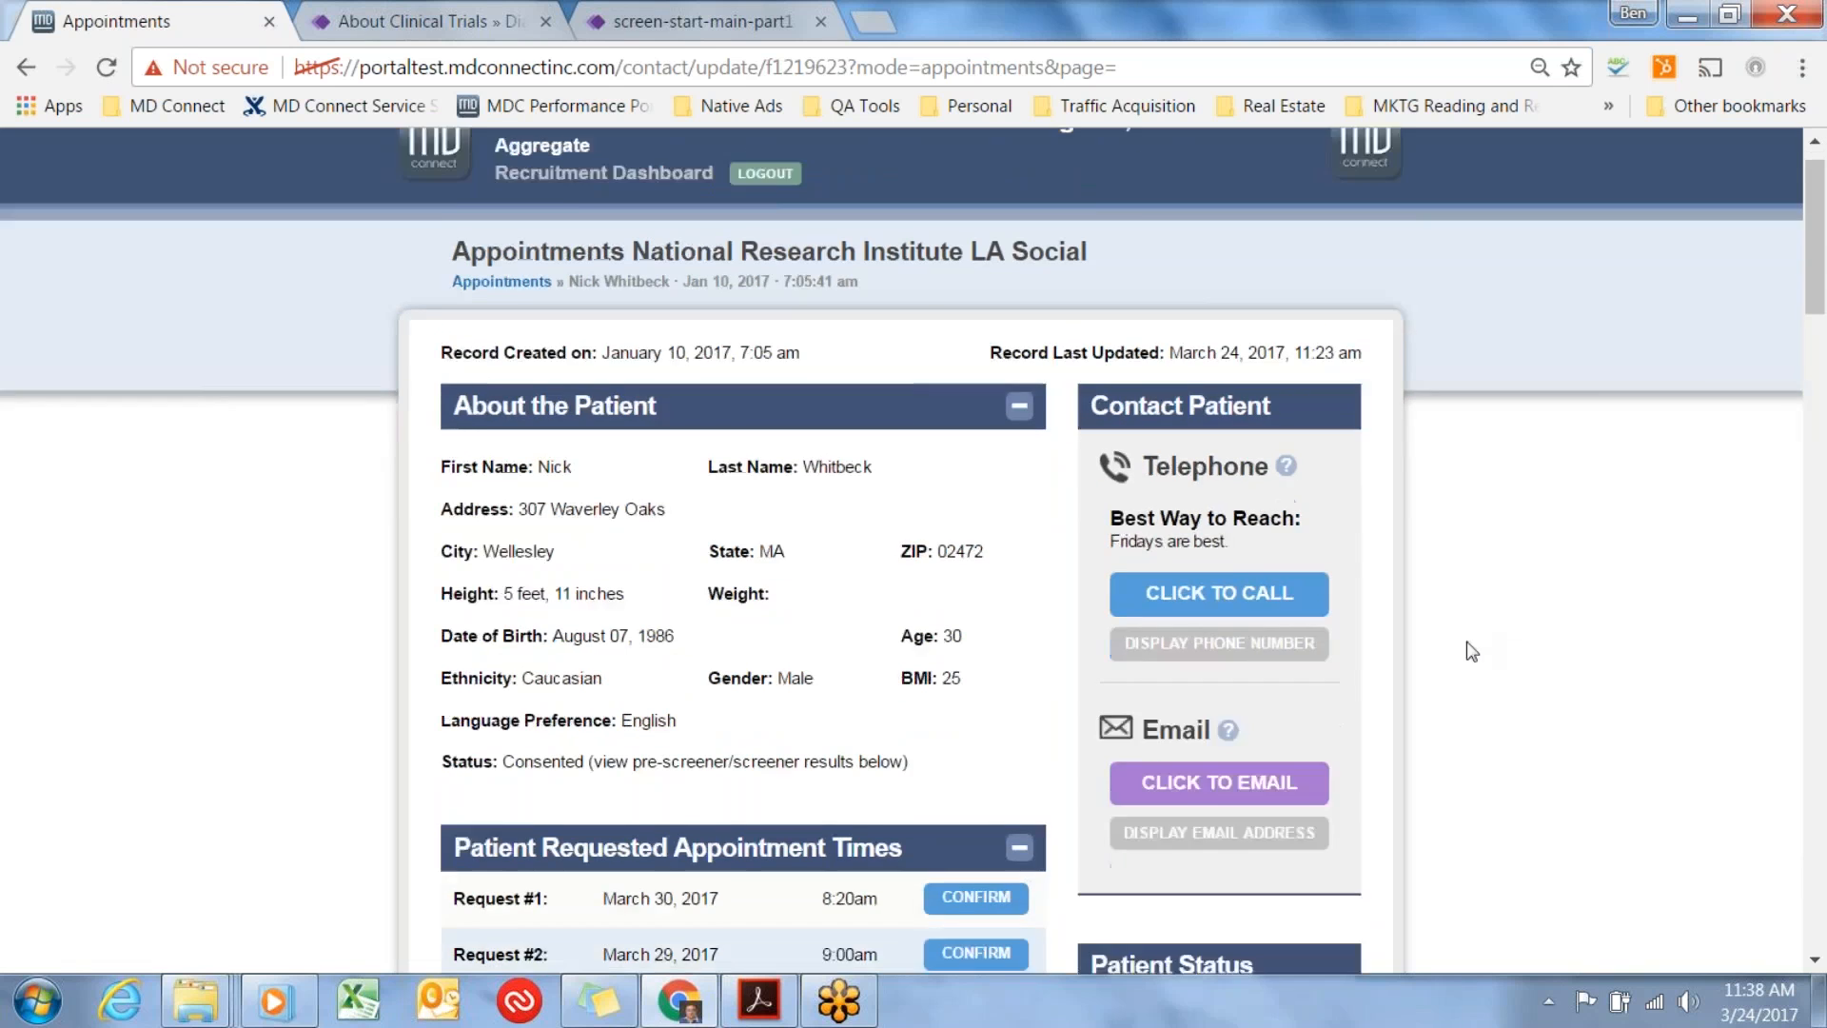
click(1298, 591)
text(99)
key(Down)
key(Return)
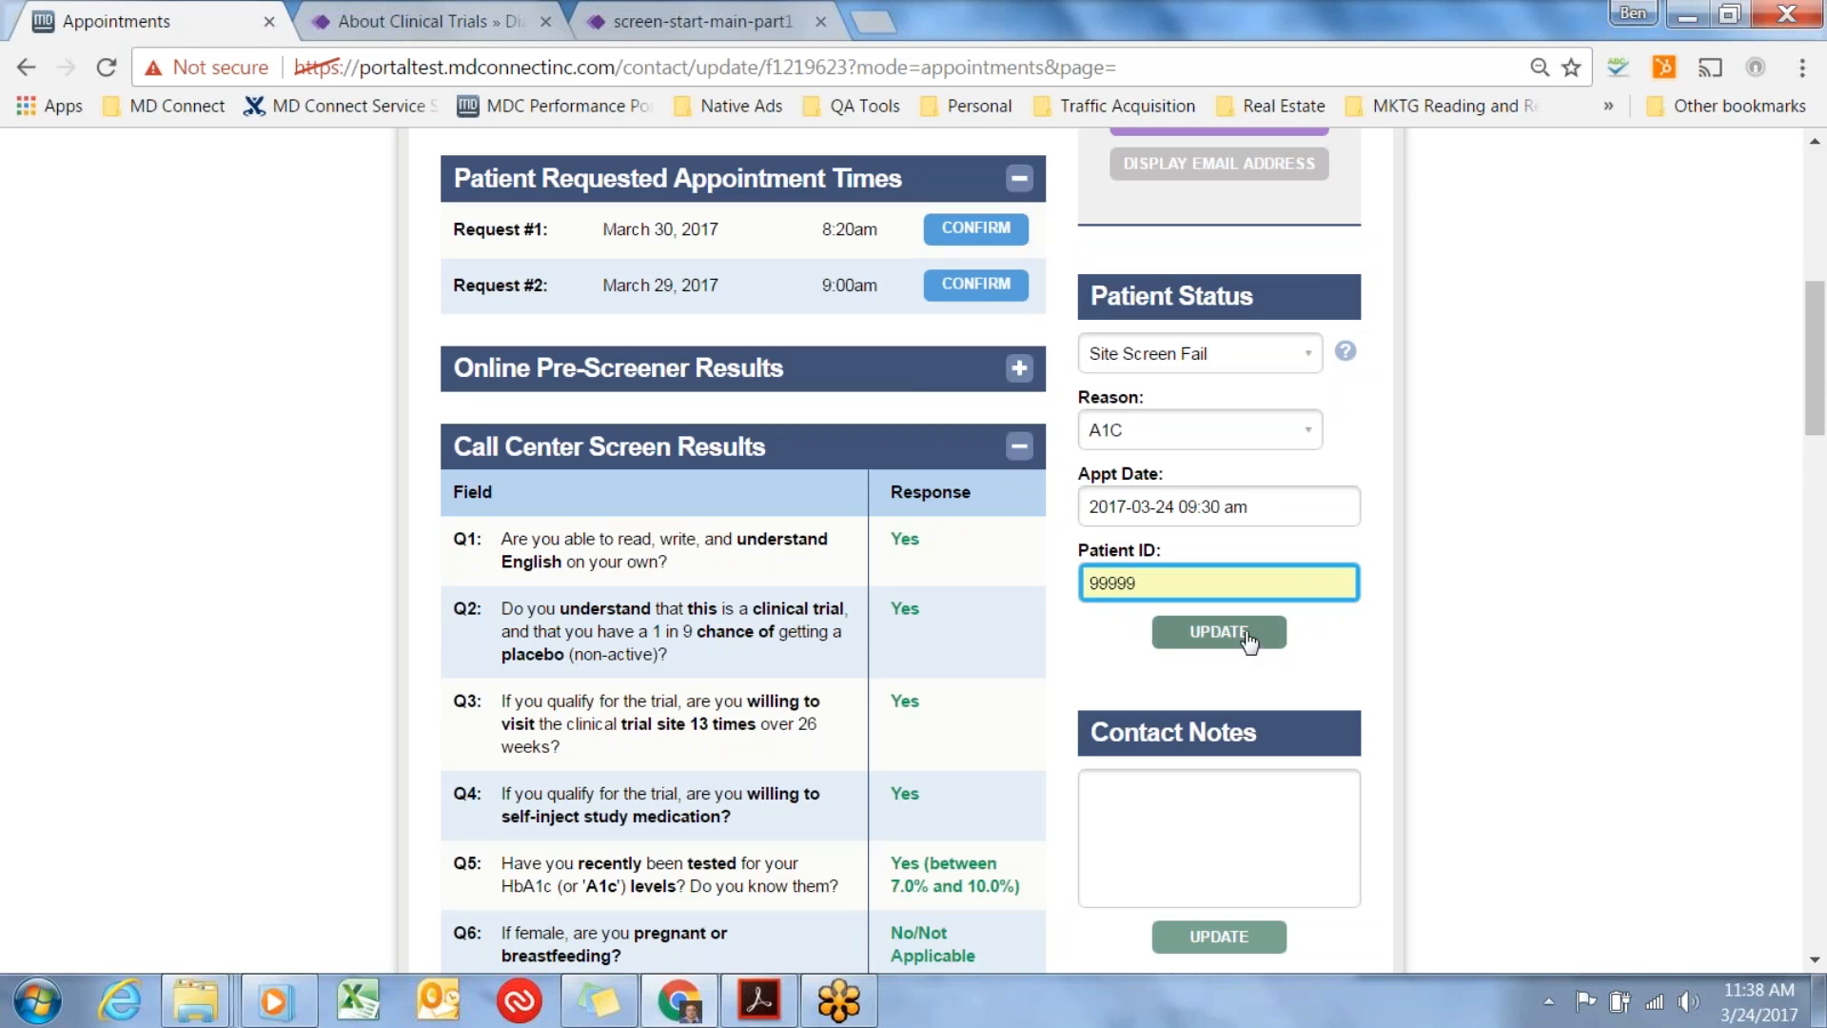
click(1246, 633)
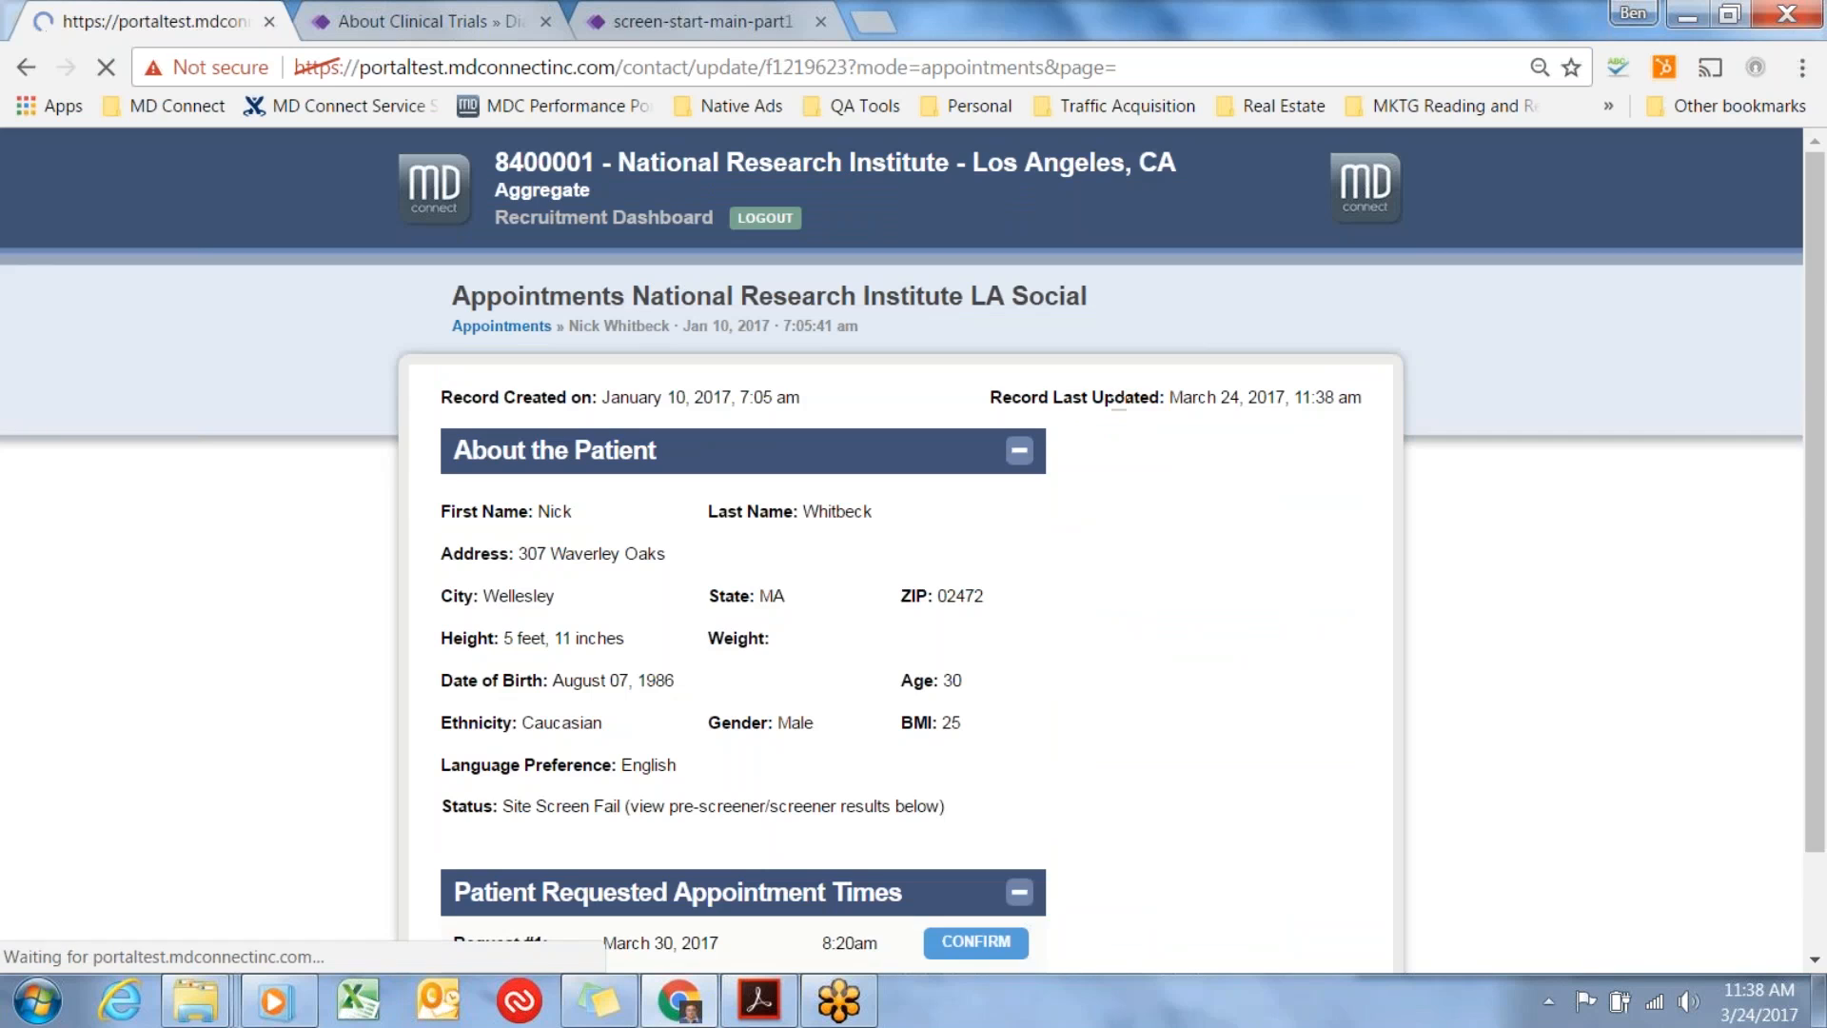
Return to the Appointments list and switch the list view to All Records.
click(496, 327)
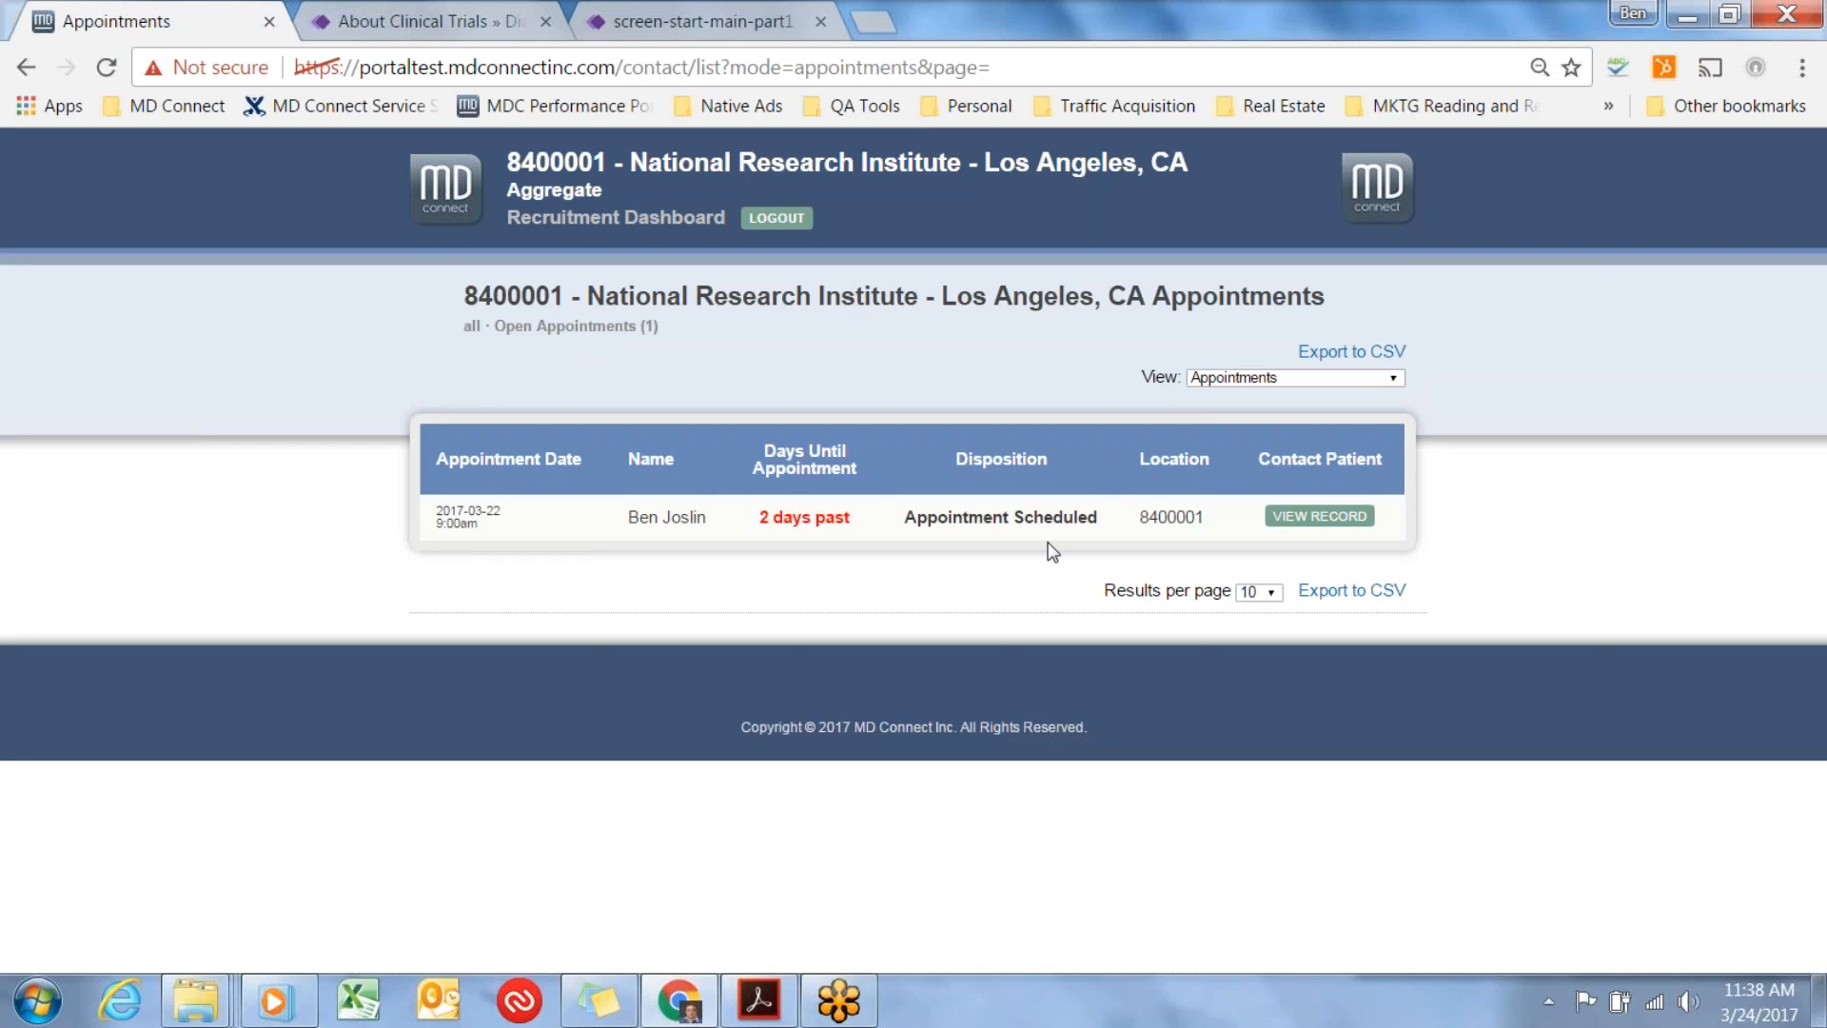
click(1394, 381)
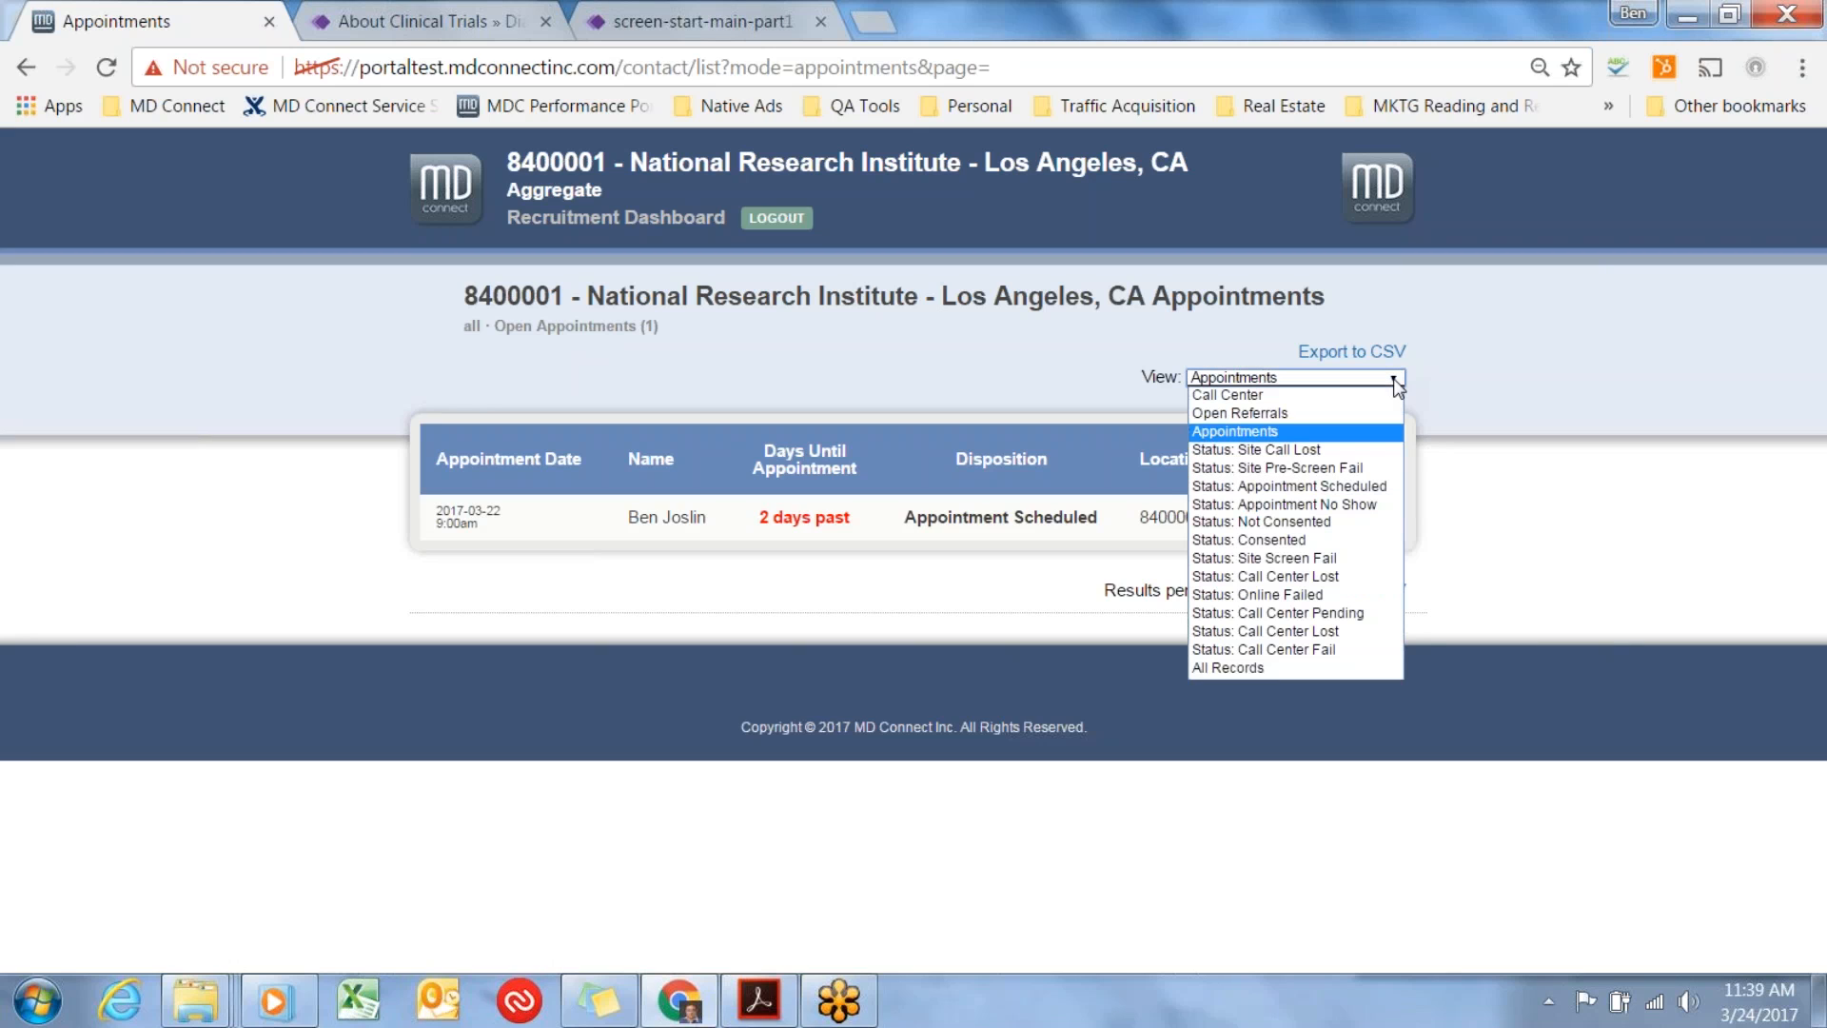
click(1305, 672)
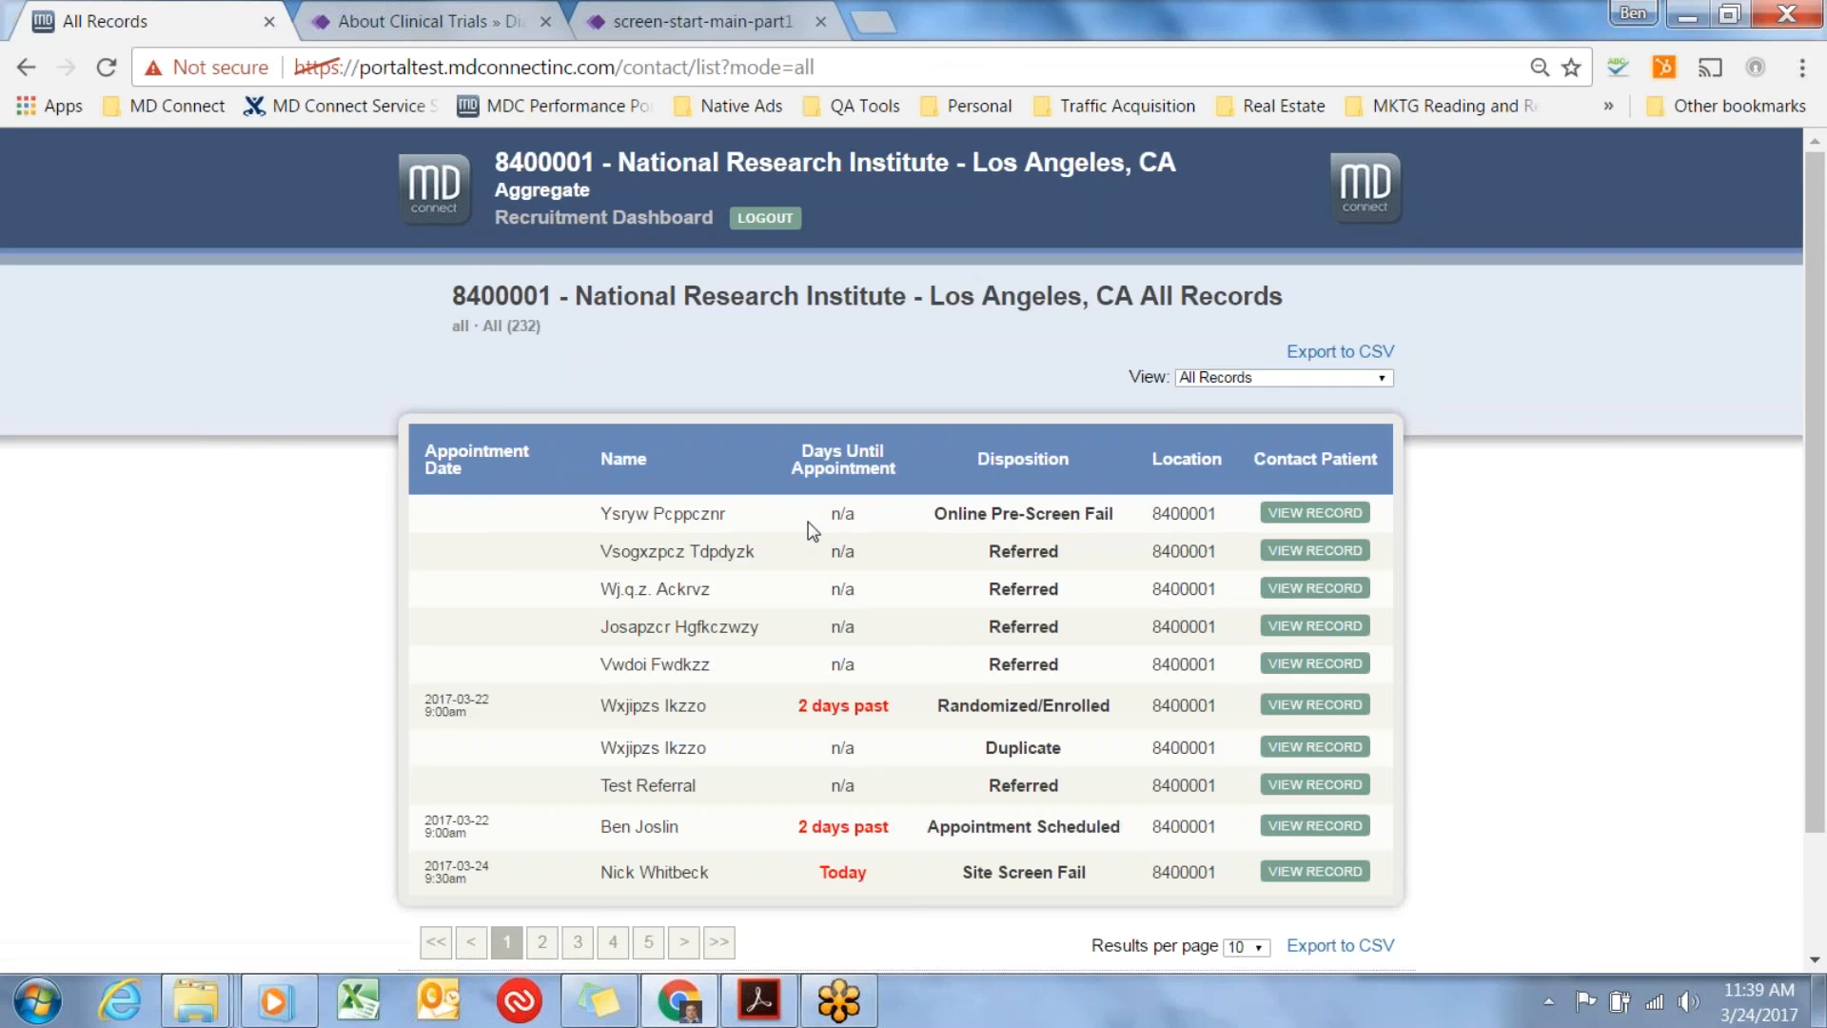
Search the All Records page for the patient's first name and open the matching Site Screen Fail record.
key(ctrl+f)
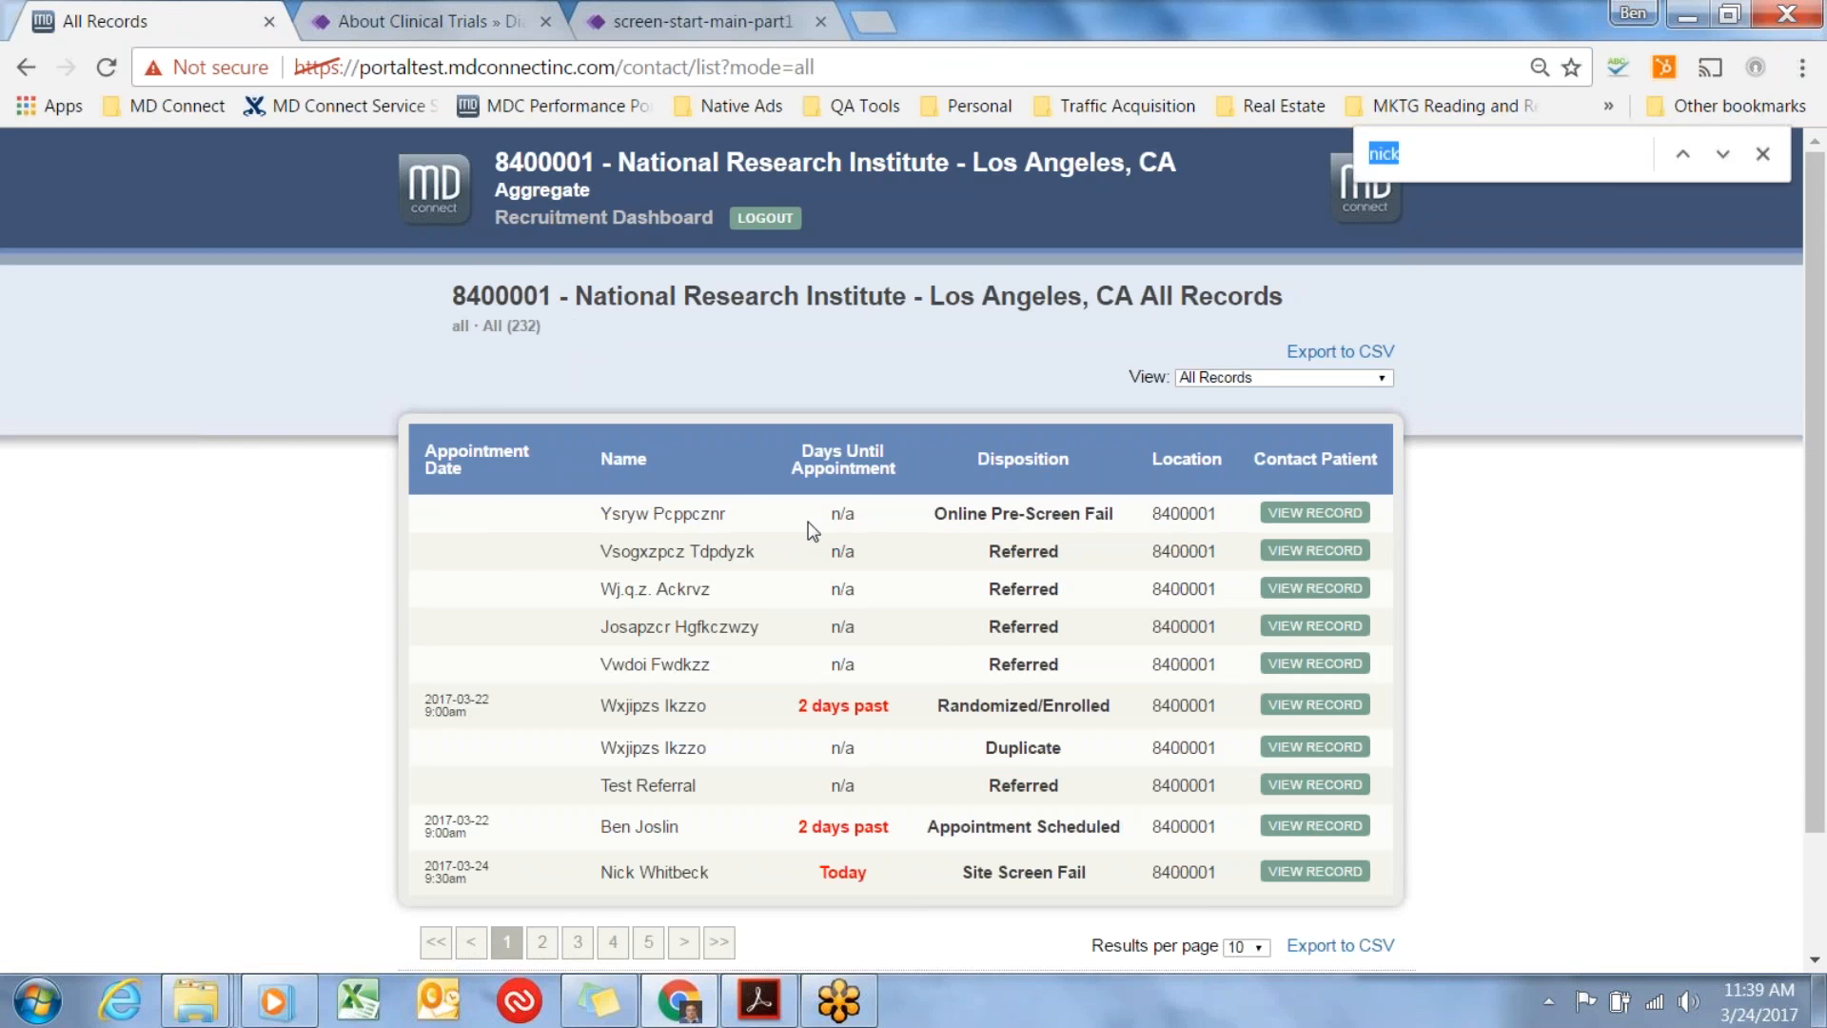
click(1397, 155)
key(Return)
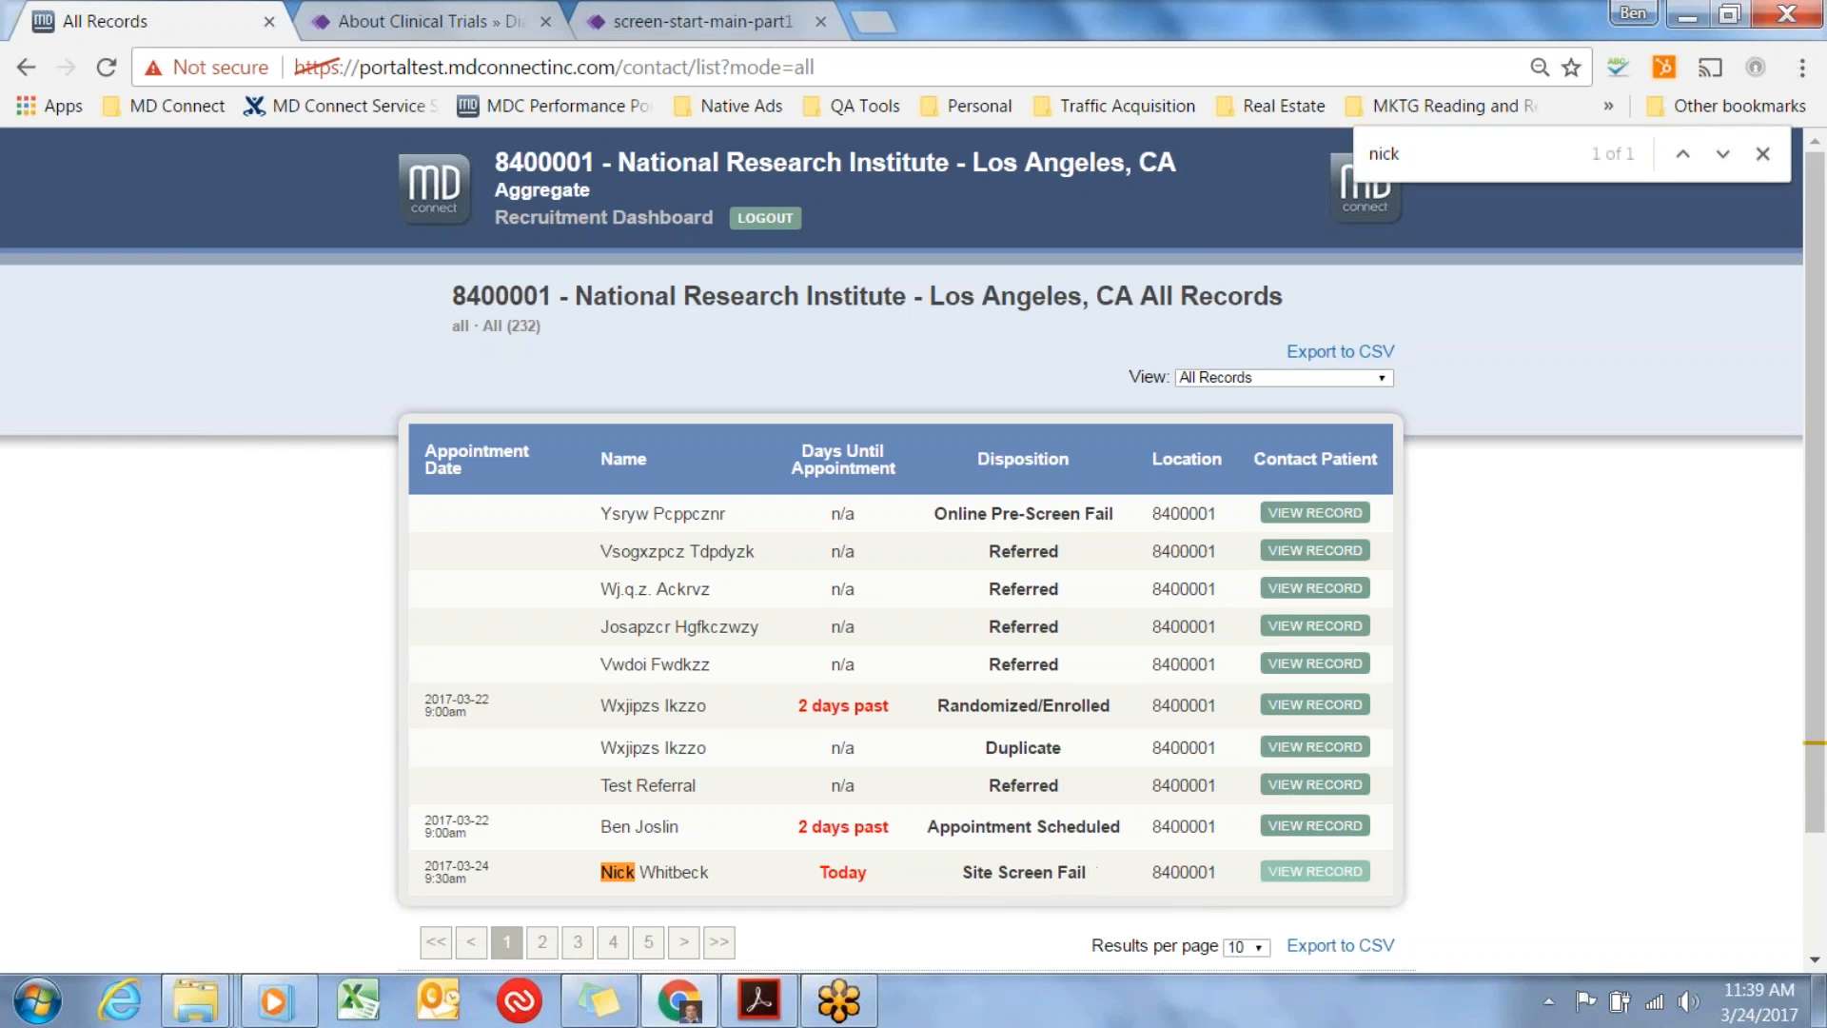
click(1337, 870)
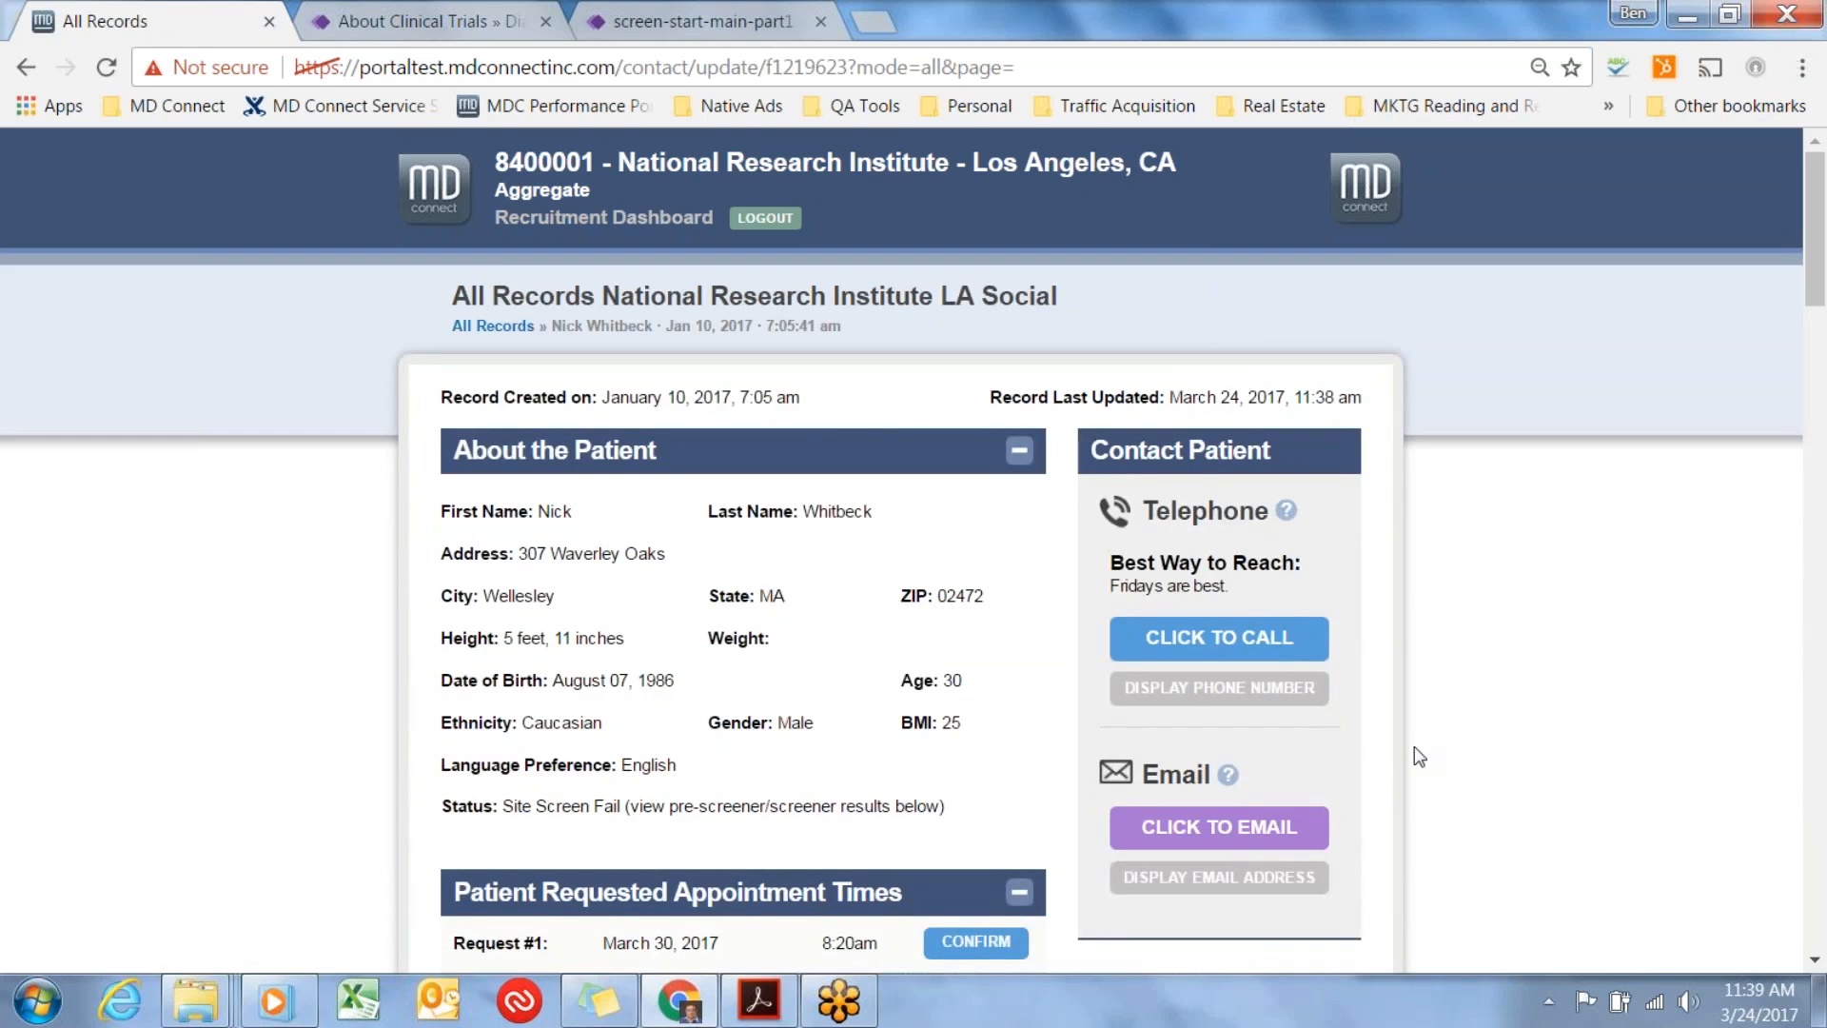
Change the patient's status from Site Screen Fail to Consented and submit the status update.
scroll(1417, 757, down, 6)
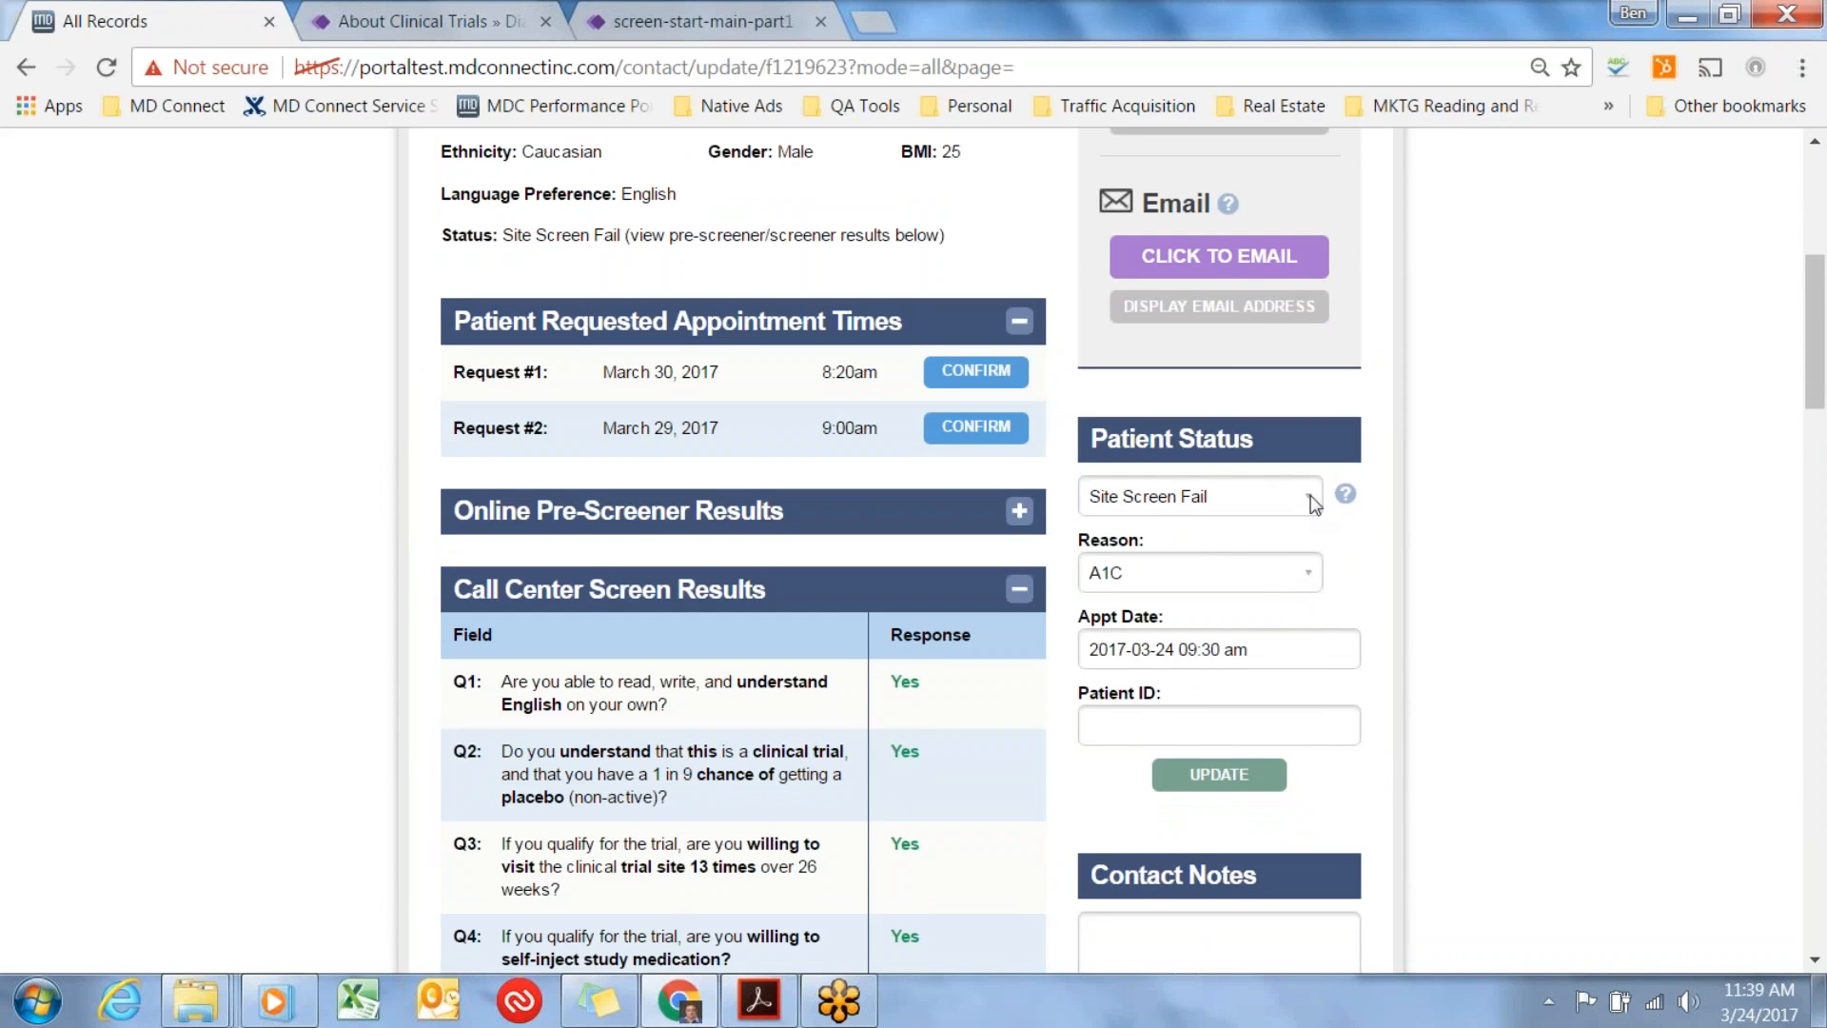
click(1305, 496)
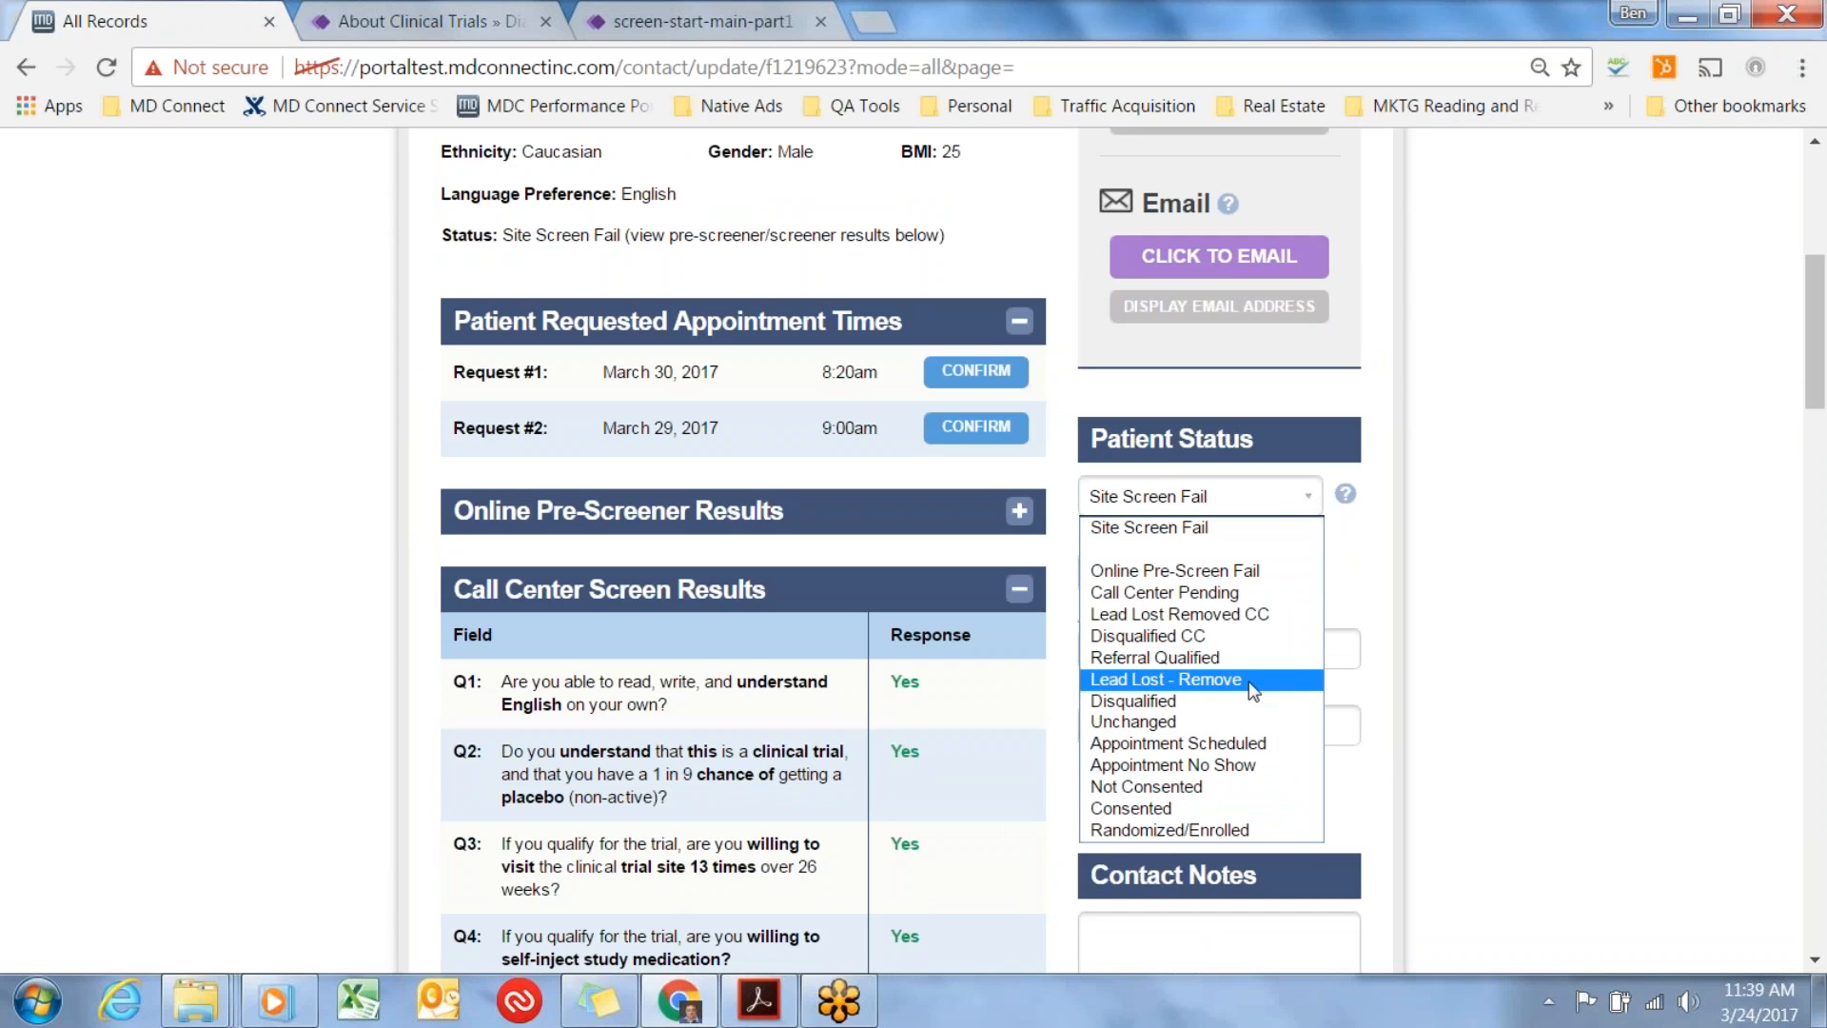
click(1221, 811)
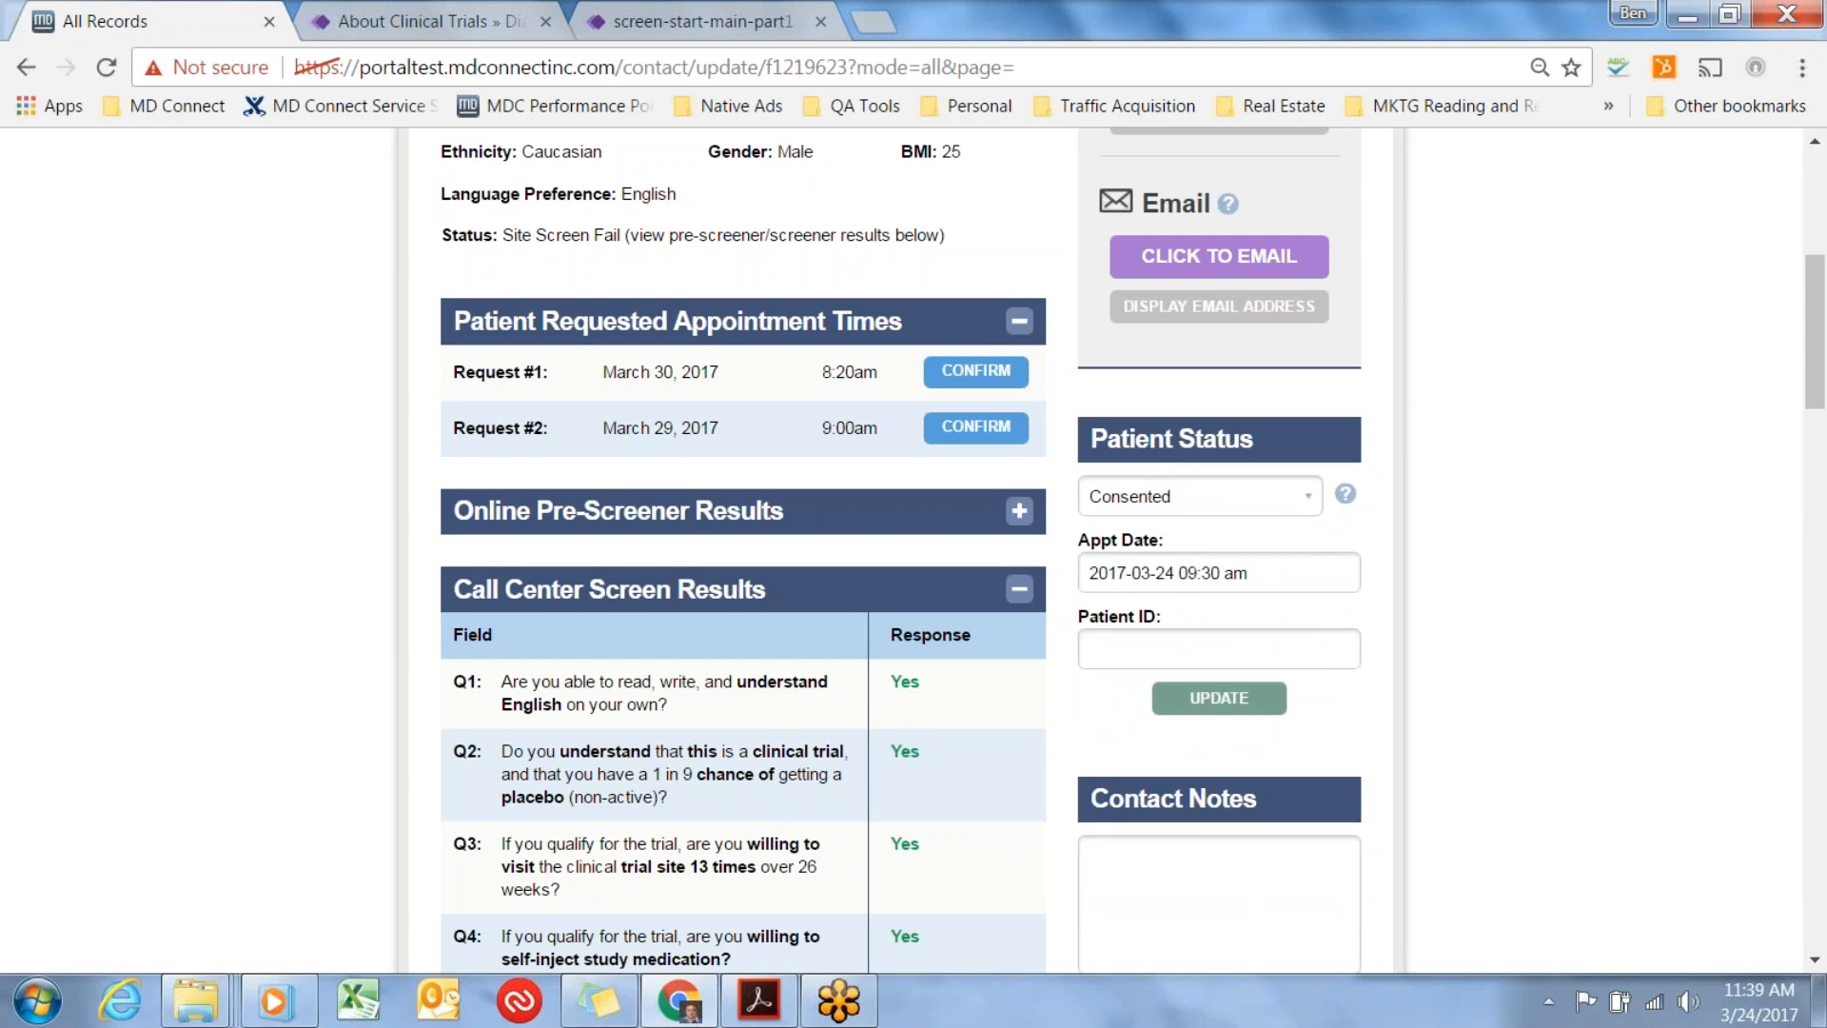
click(1219, 702)
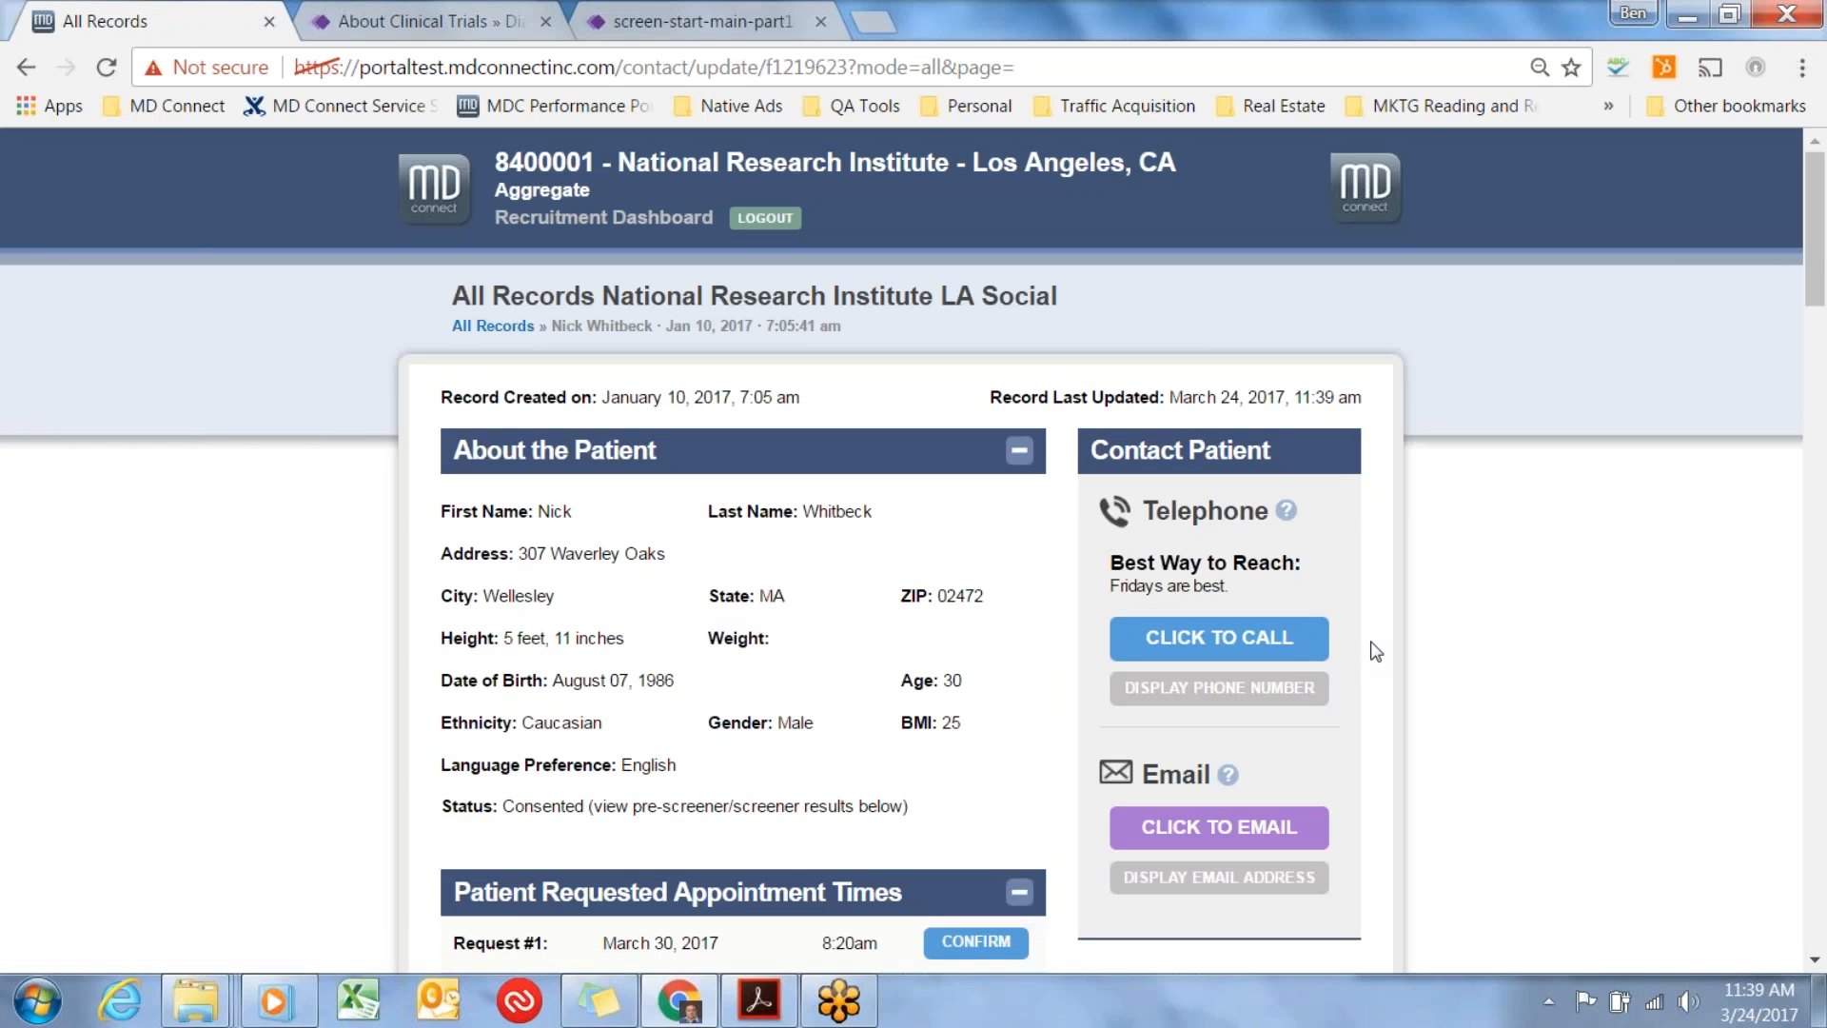
Return to the records list and view the Open Referrals list followed by the Appointments list.
click(483, 326)
click(1280, 377)
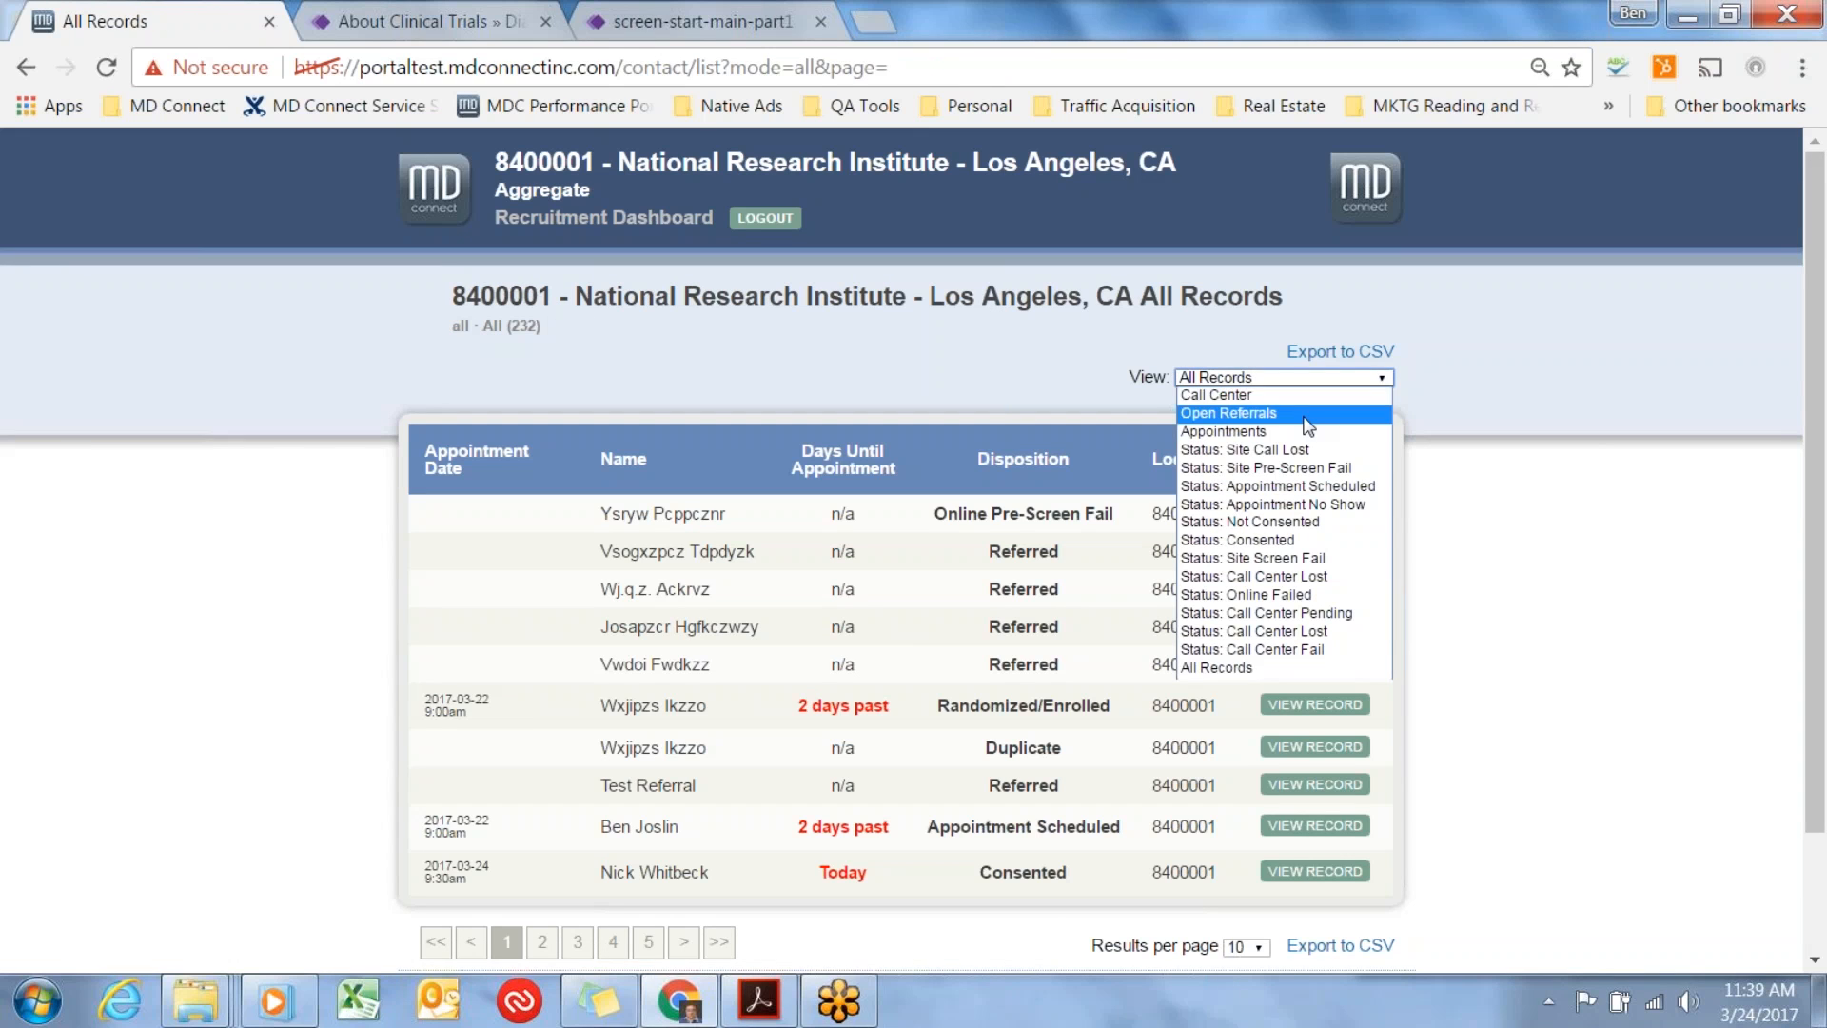
click(1303, 415)
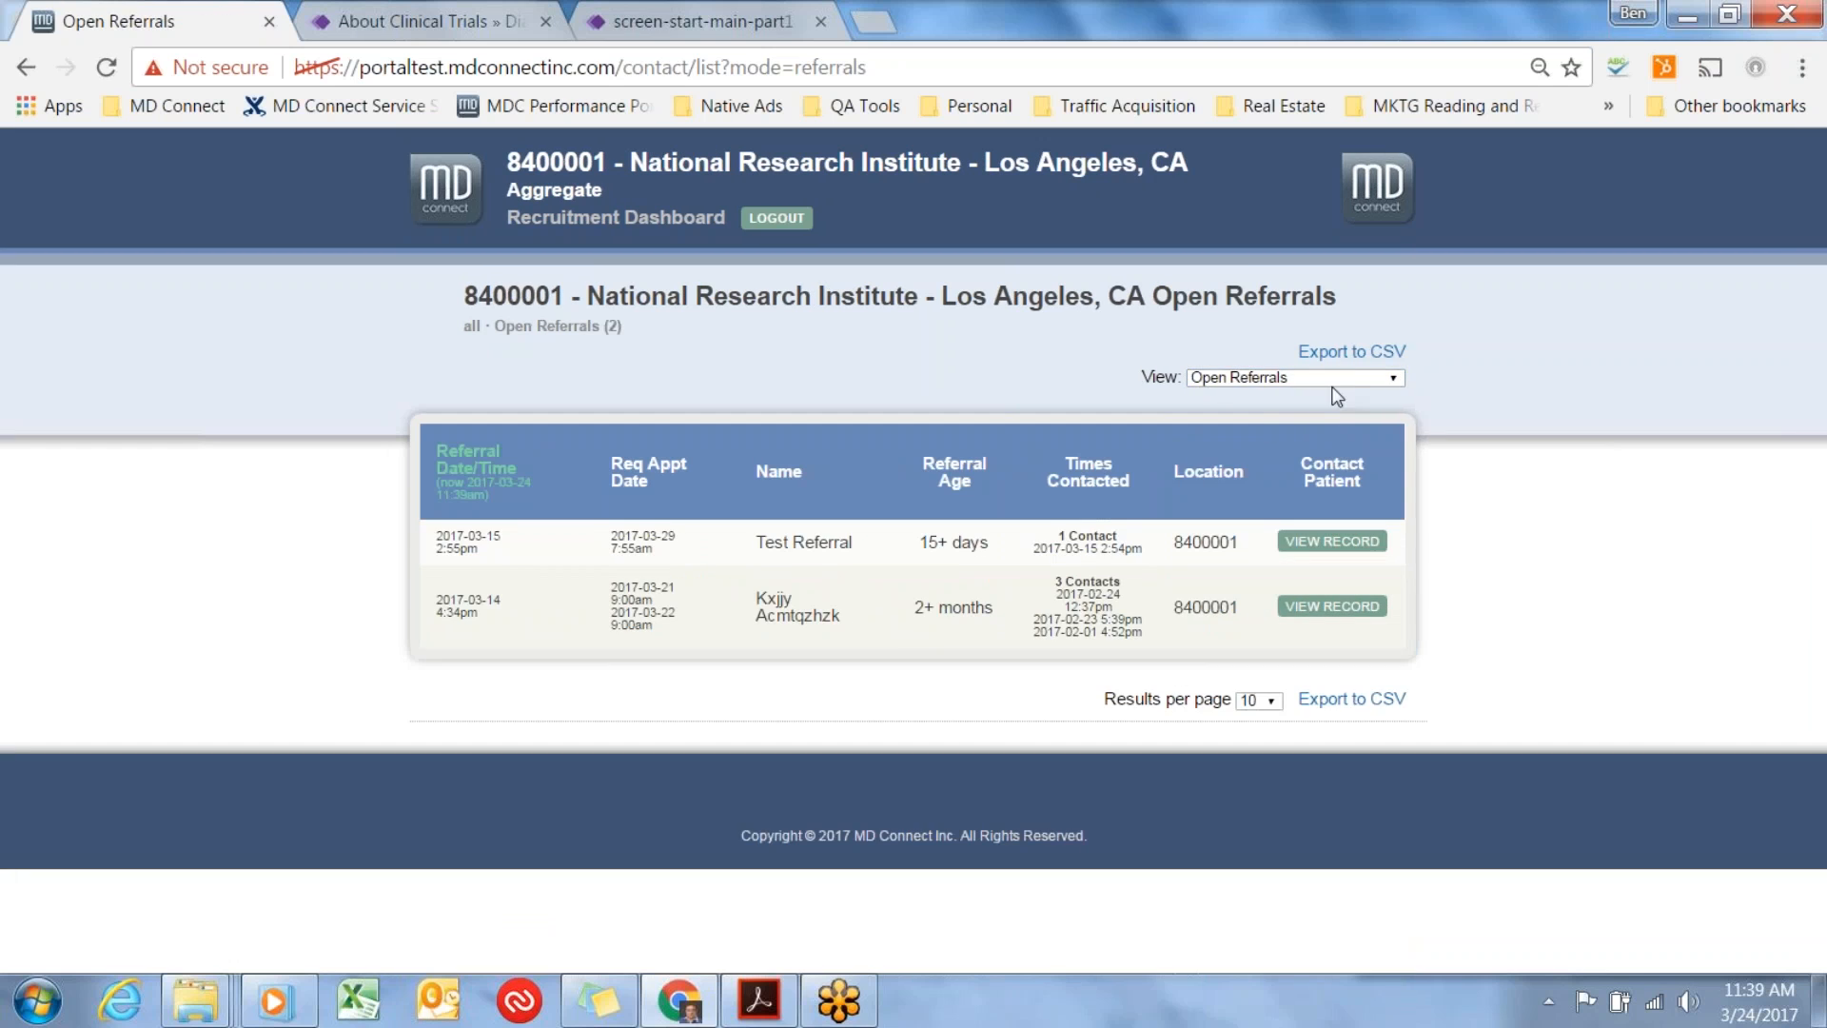
click(1356, 381)
click(1328, 430)
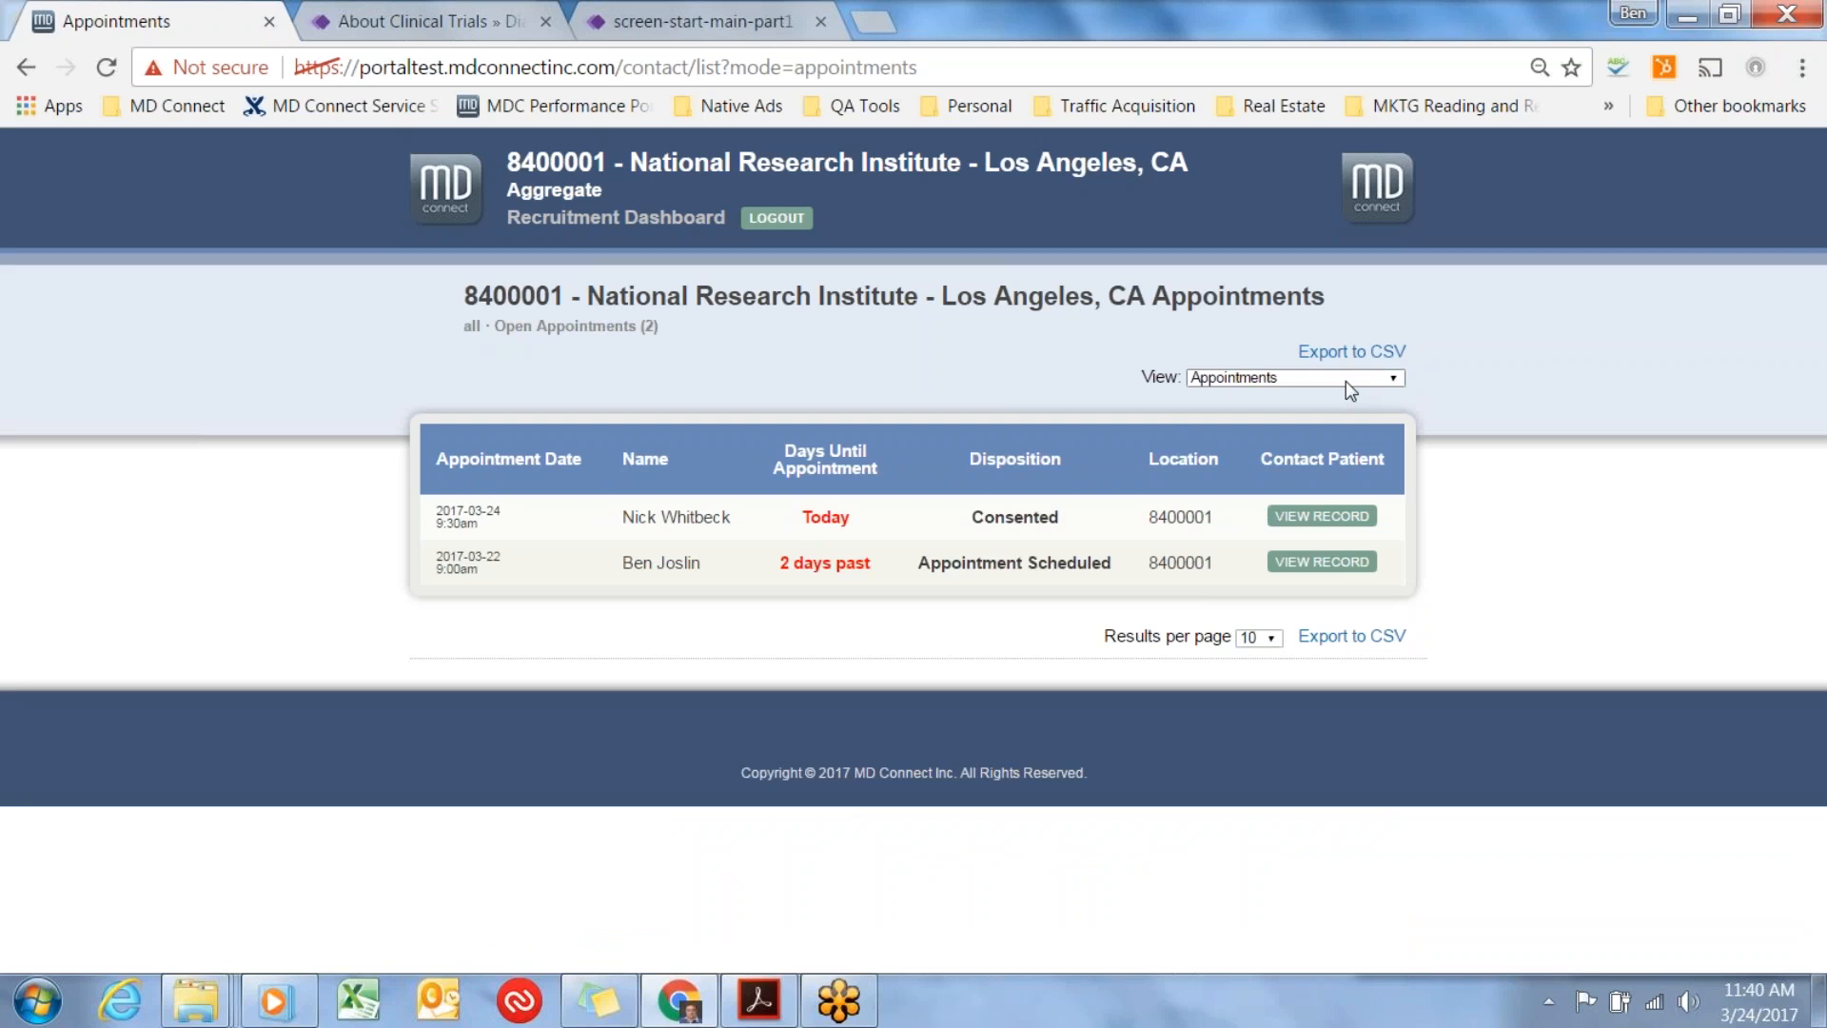
Display the available list views for the Appointments page.
click(1345, 380)
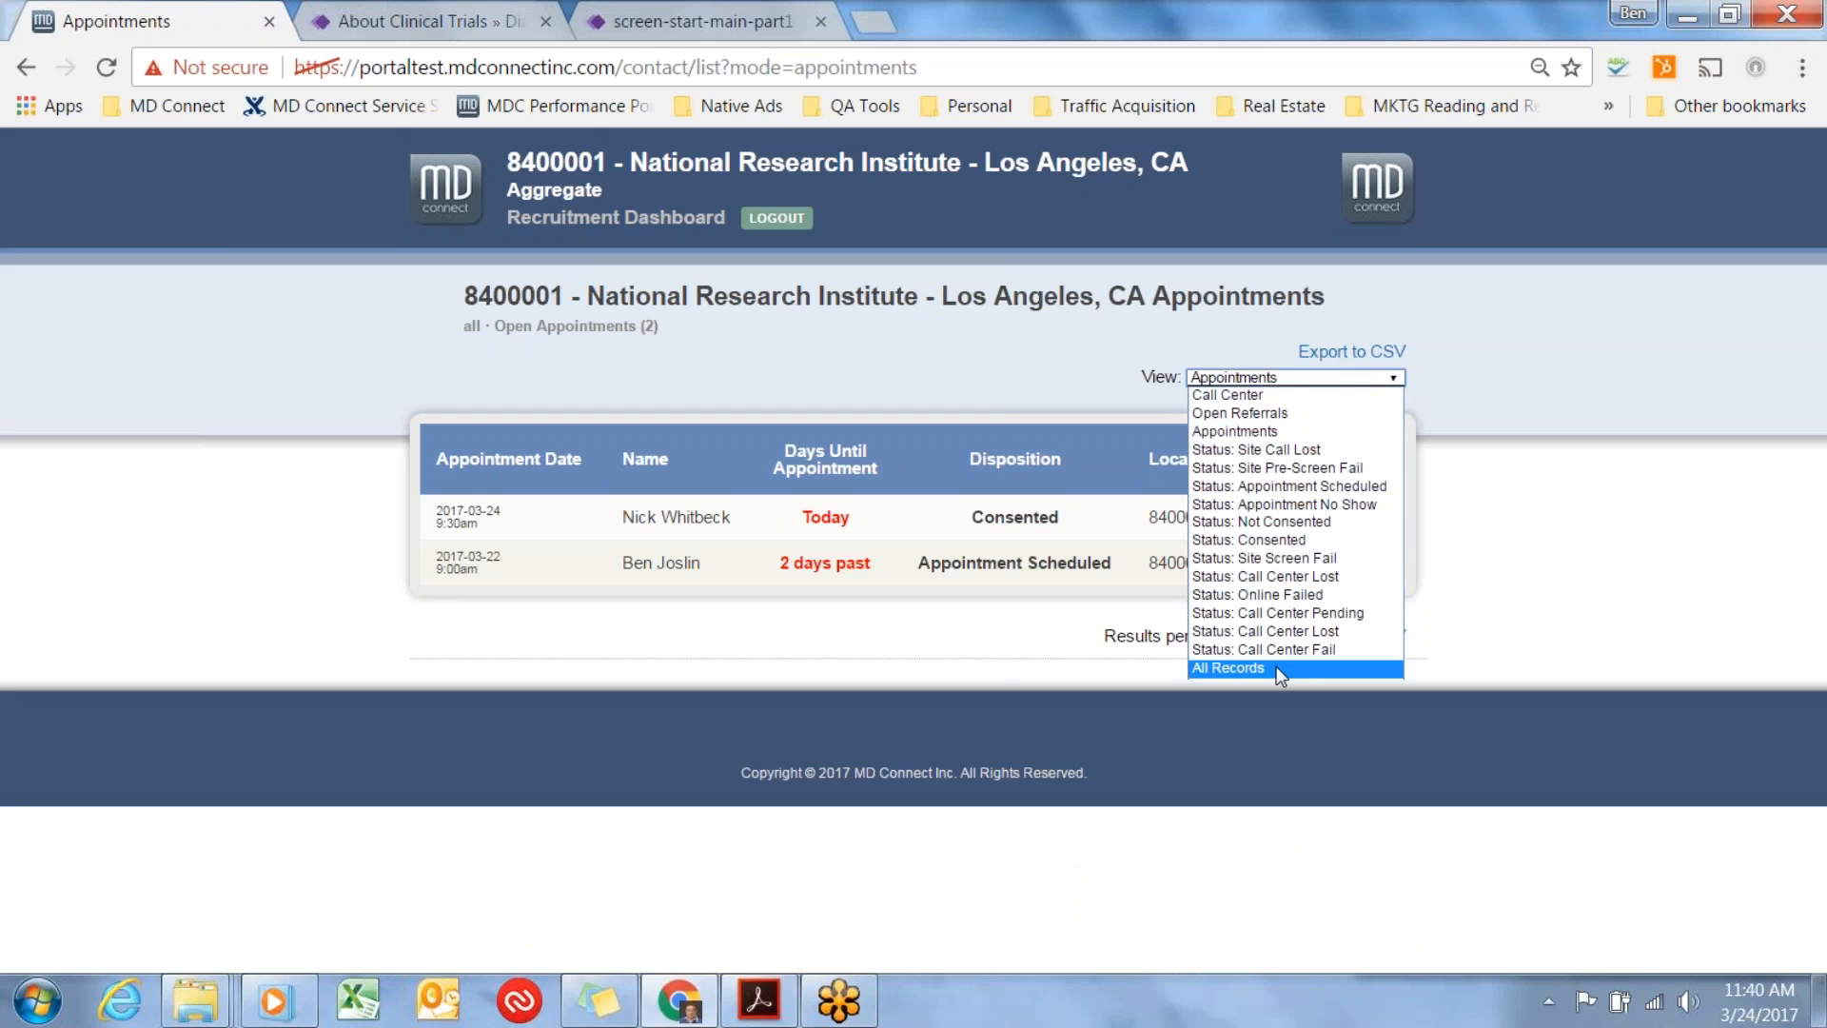
click(1048, 351)
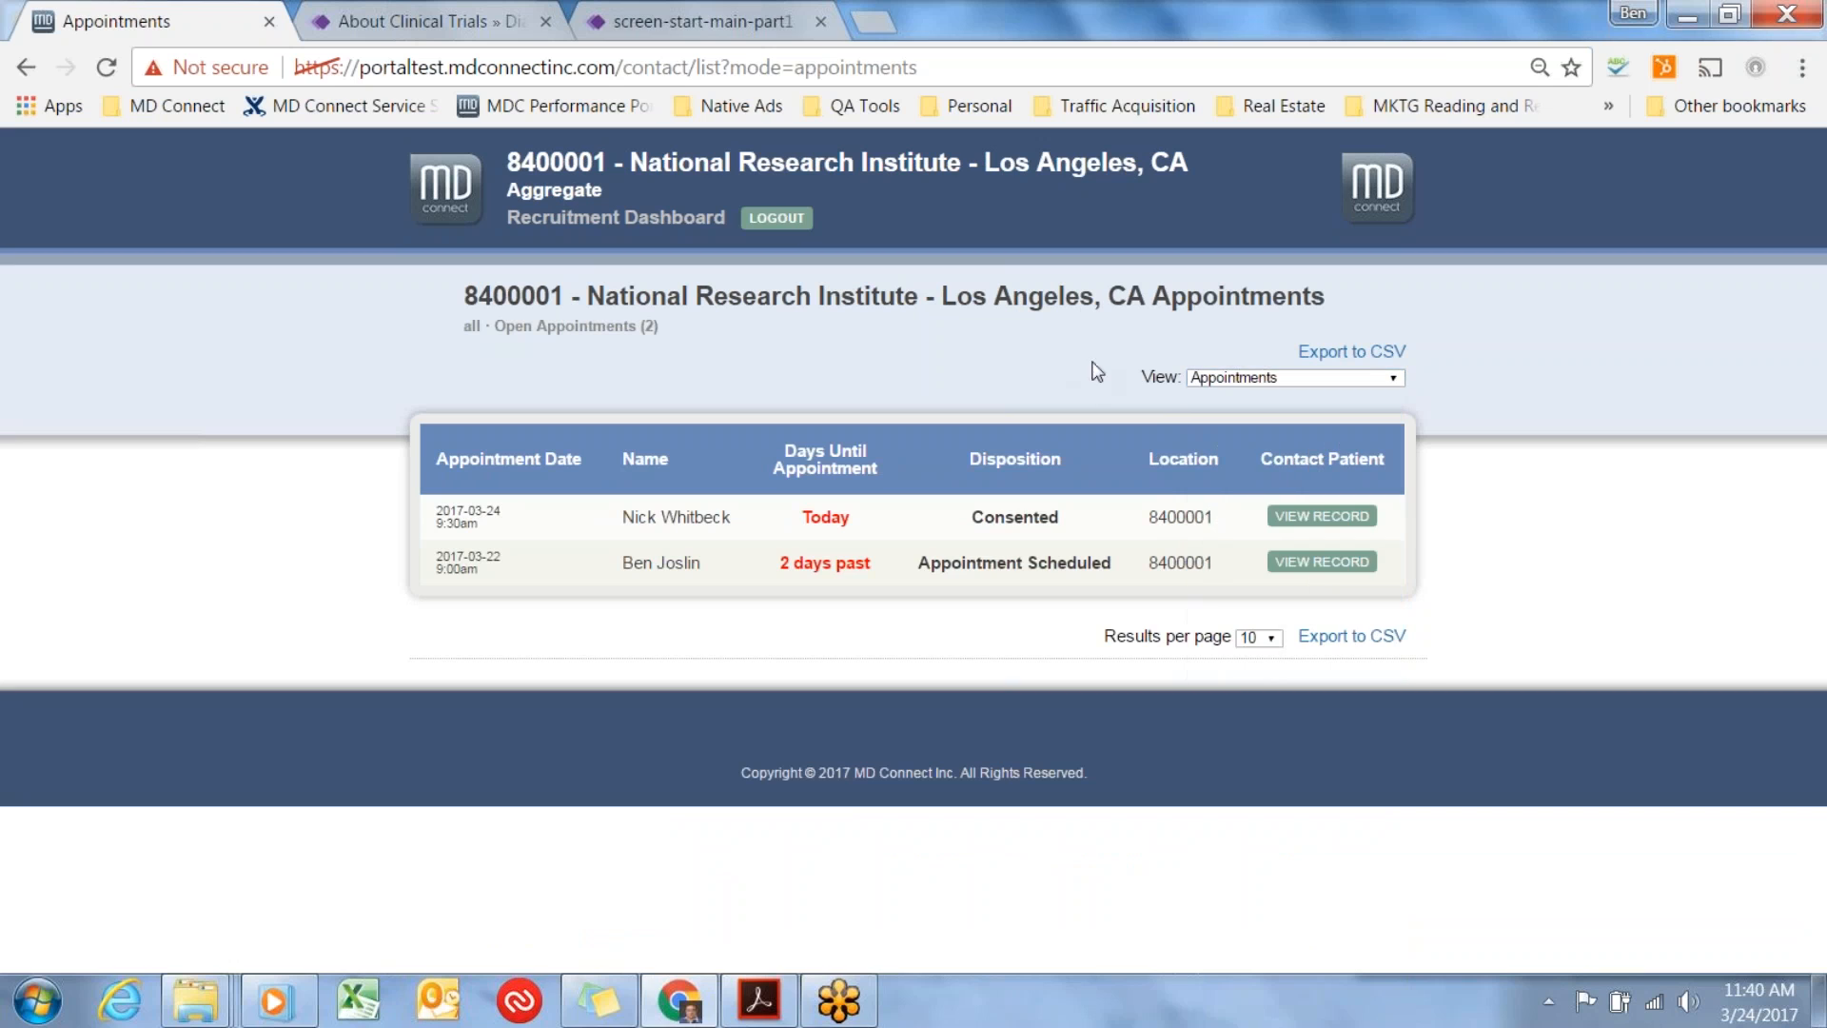
click(1291, 381)
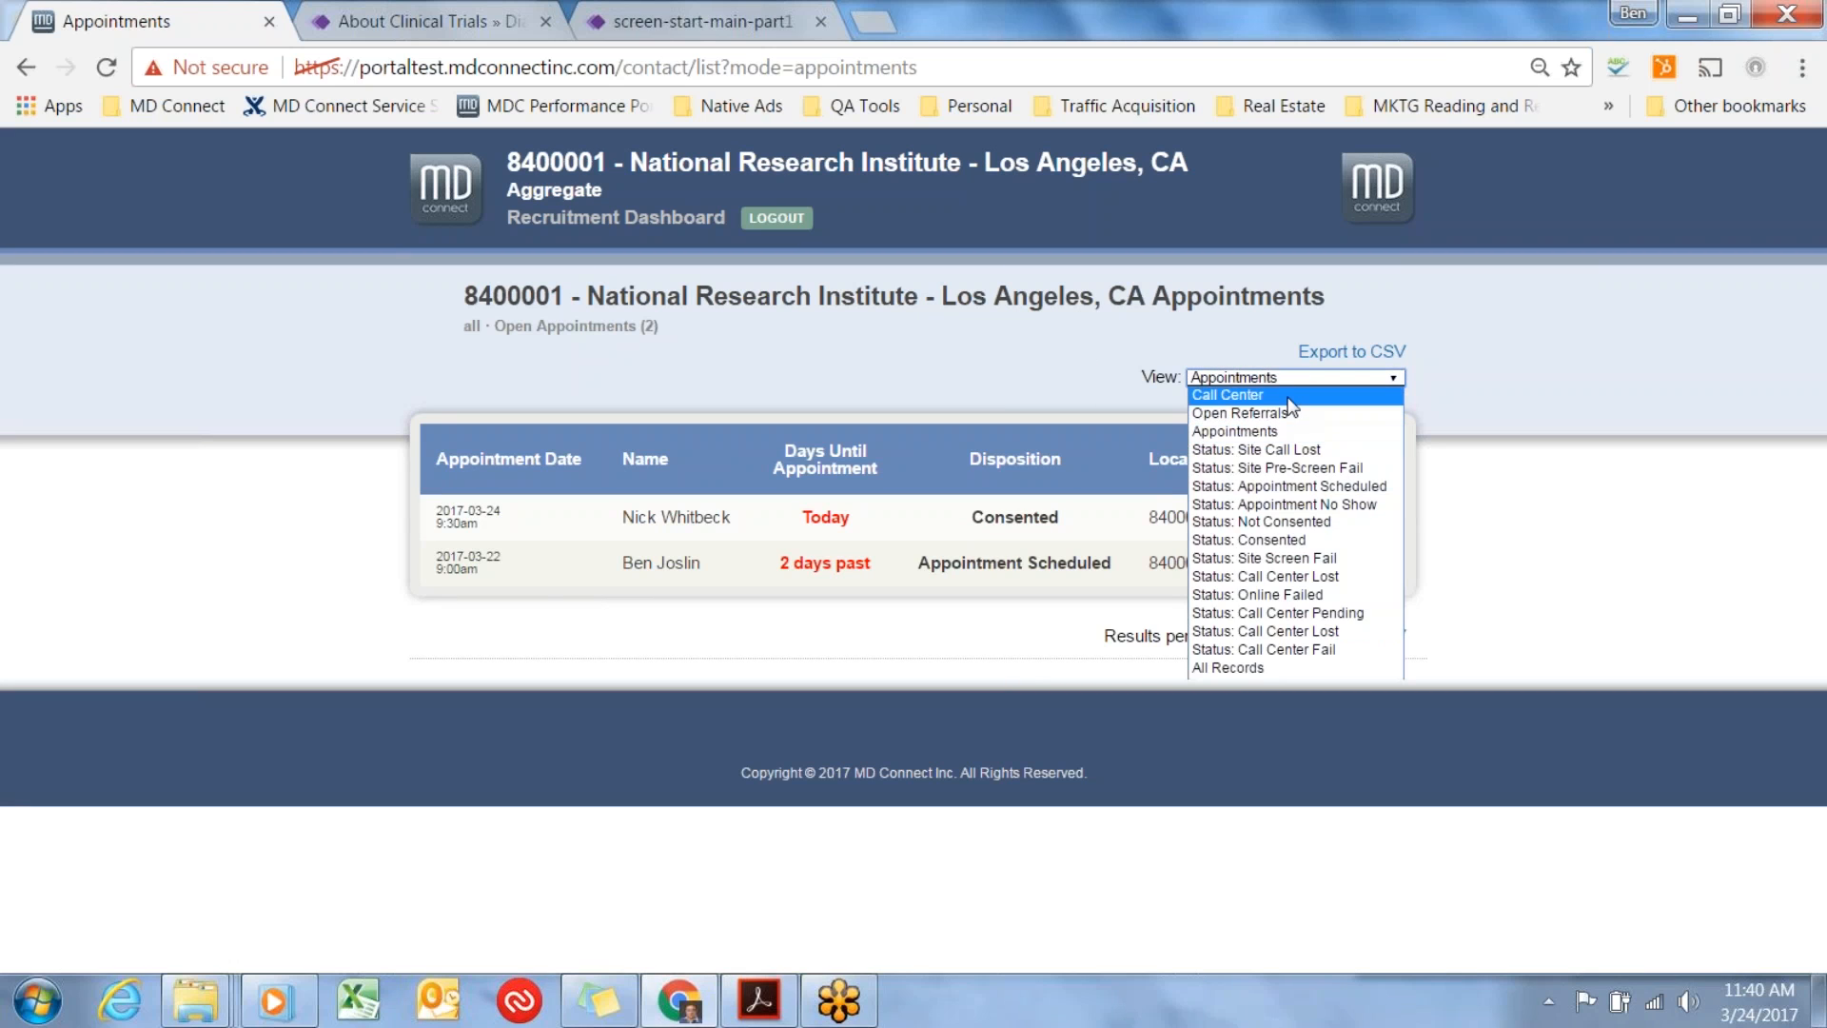